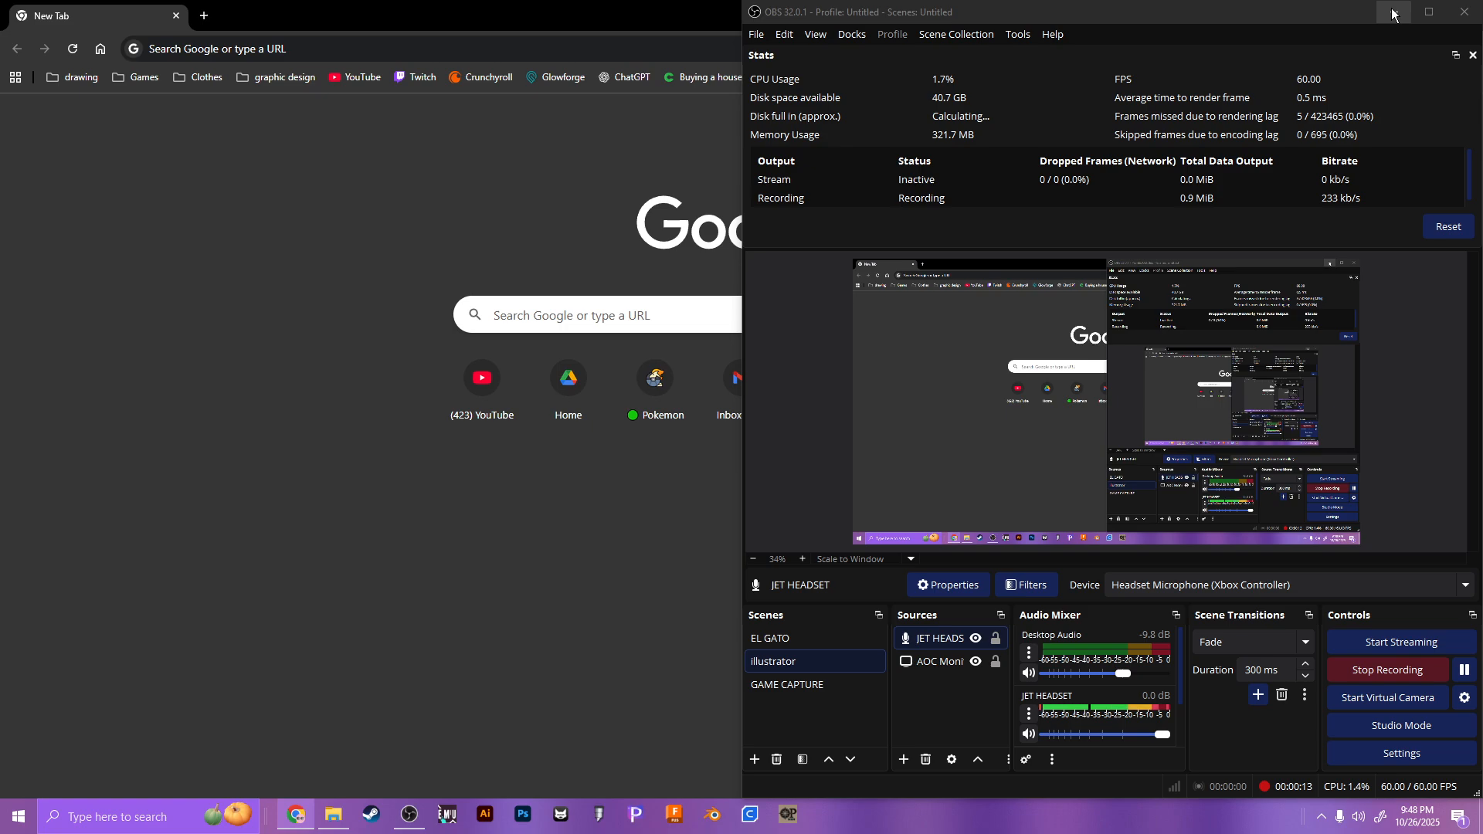
Step: Minimize OBS Studio so the Chrome new tab comes to the front
{"action": "left_click", "coordinate": [1395, 13]}
Step: Search 'adobe express', open the Adobe Express site, and sign out of the current account
{"action": "left_click", "coordinate": [1018, 43]}
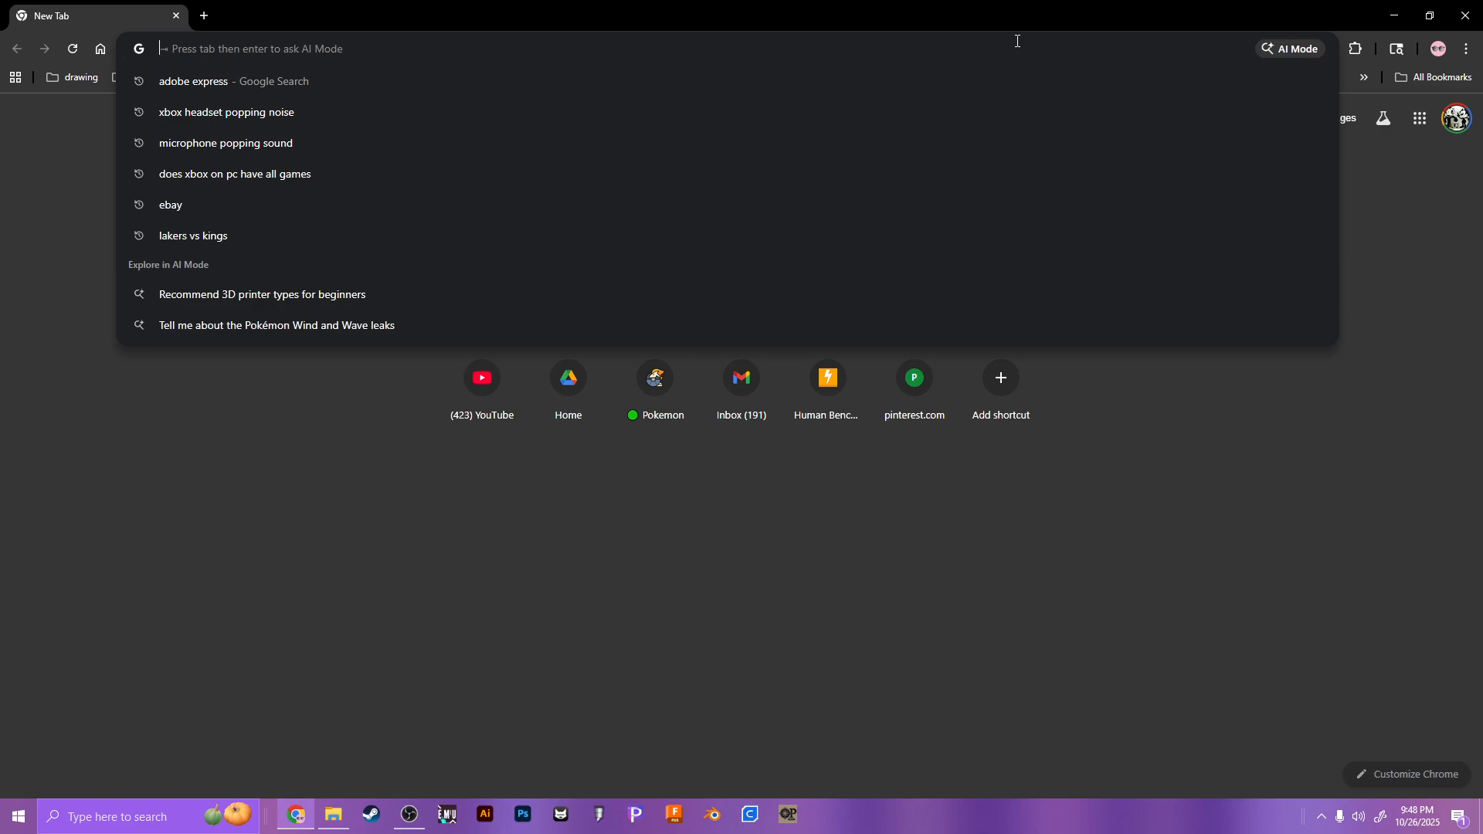
{"action": "left_click", "coordinate": [754, 80]}
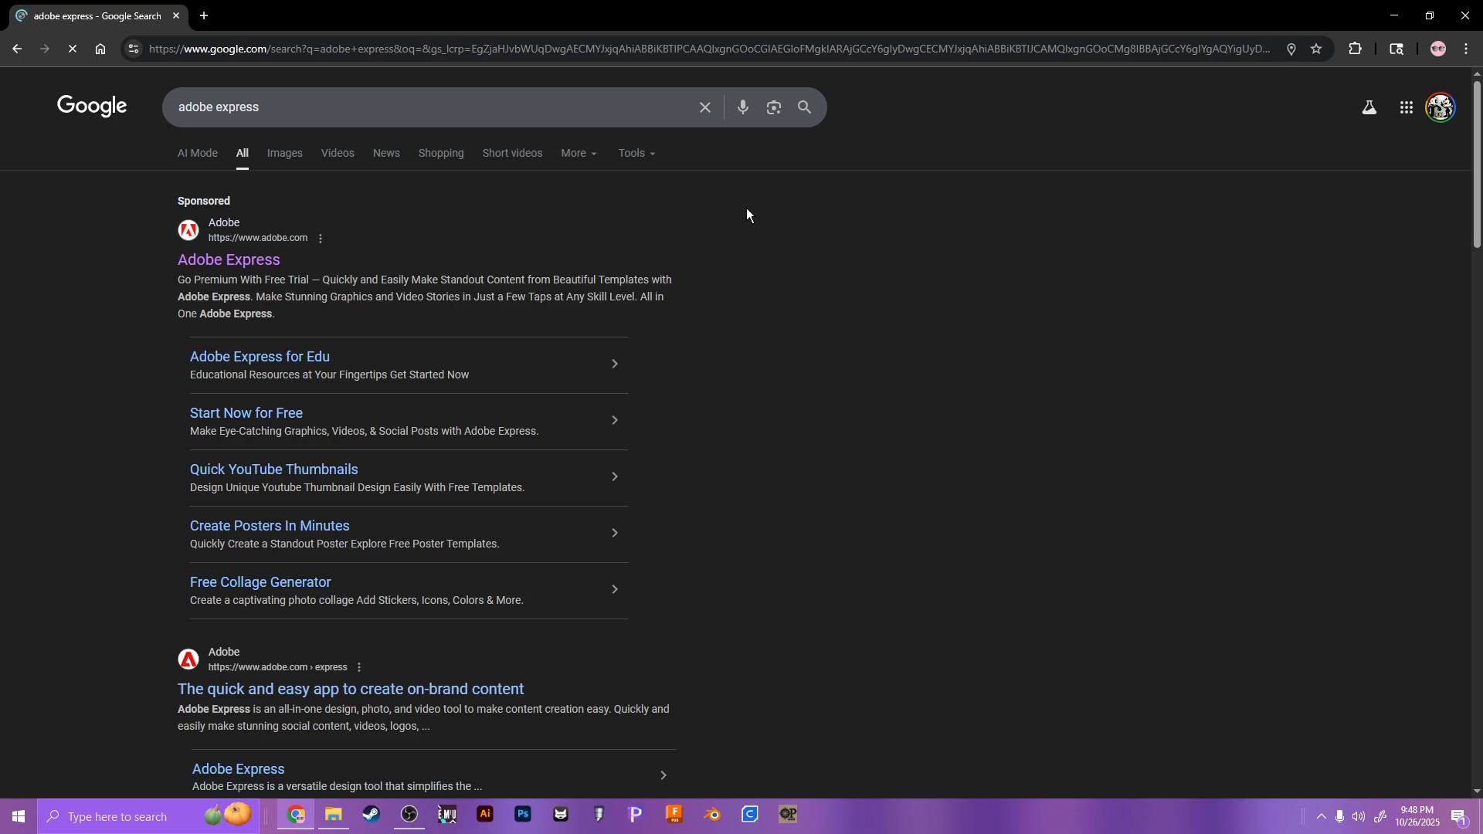
{"action": "left_click", "coordinate": [245, 263]}
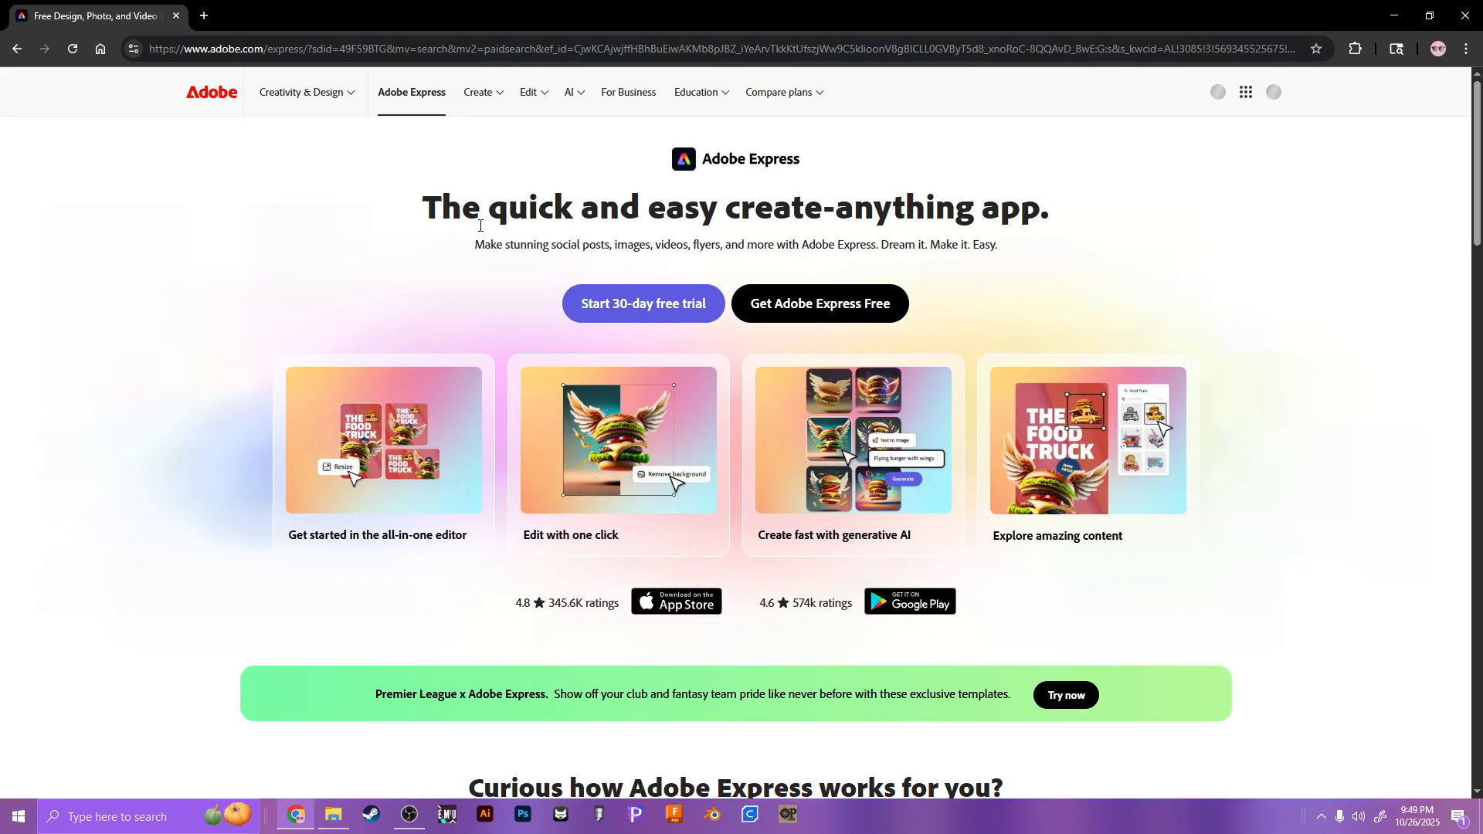
{"action": "left_click", "coordinate": [1273, 92]}
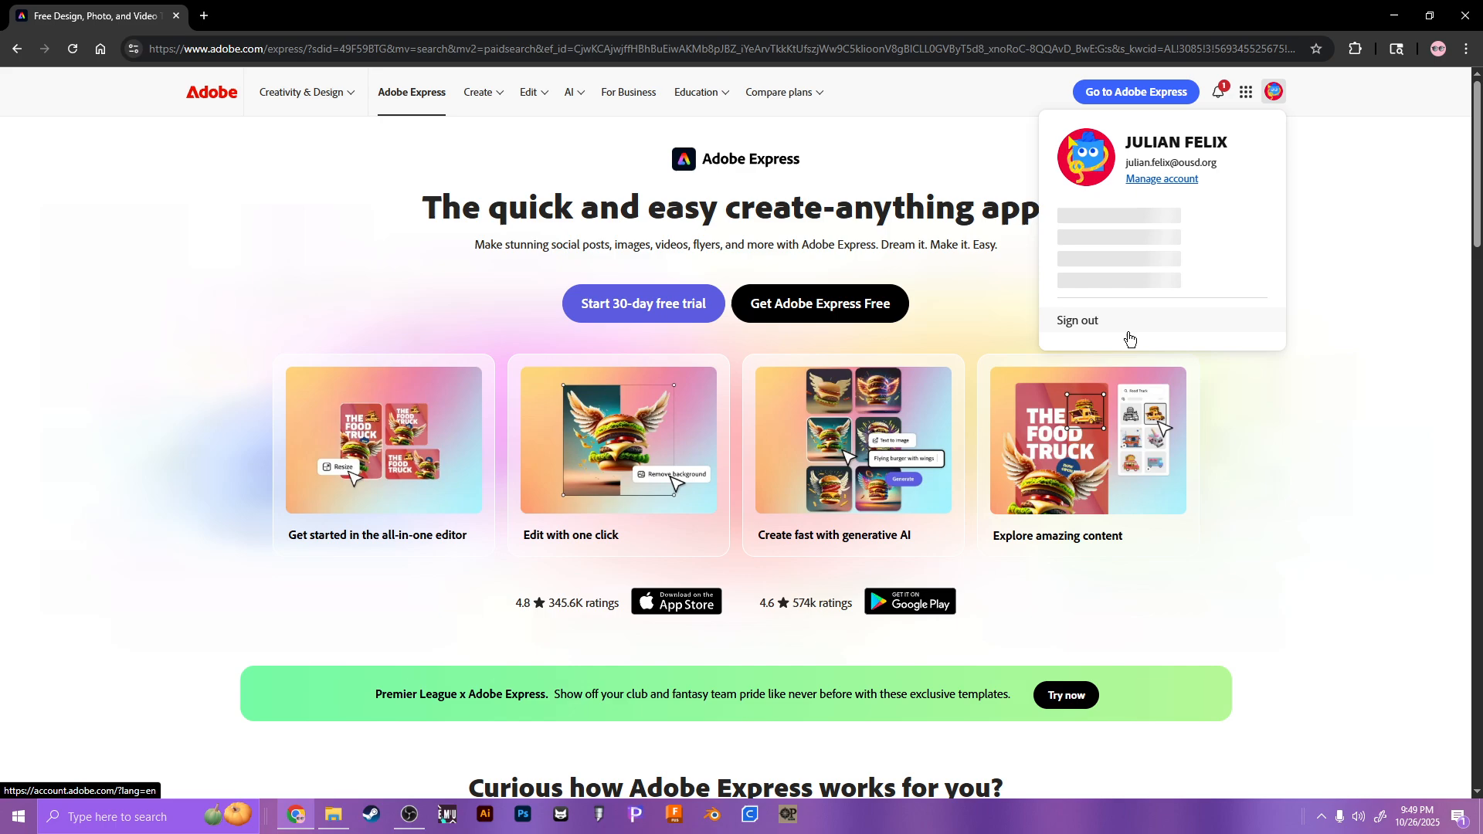
{"action": "left_click", "coordinate": [1174, 365]}
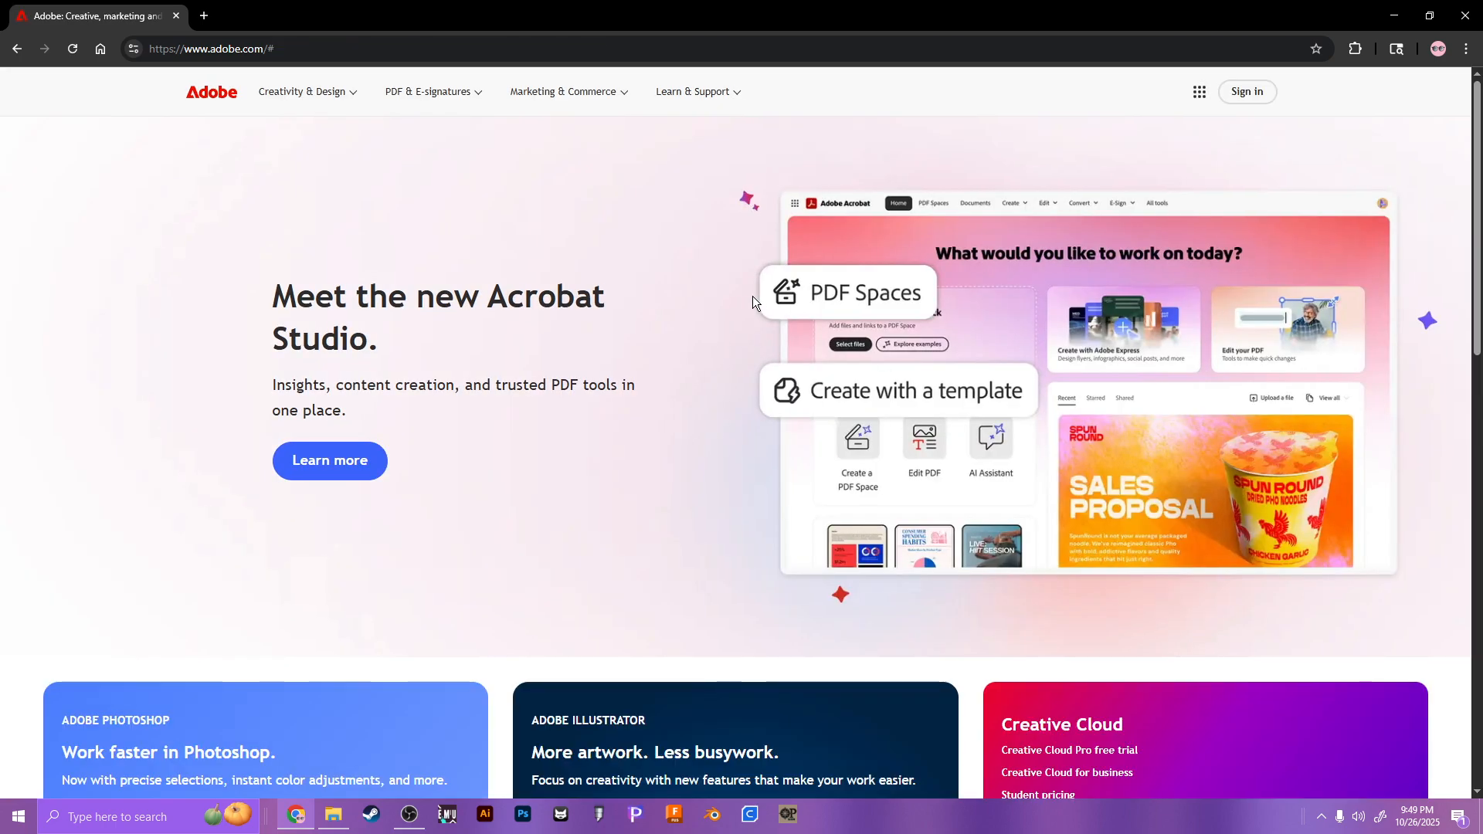
Step: Sign back in via Continue with Google using the school account as a Company or School Account
{"action": "left_click", "coordinate": [1247, 92]}
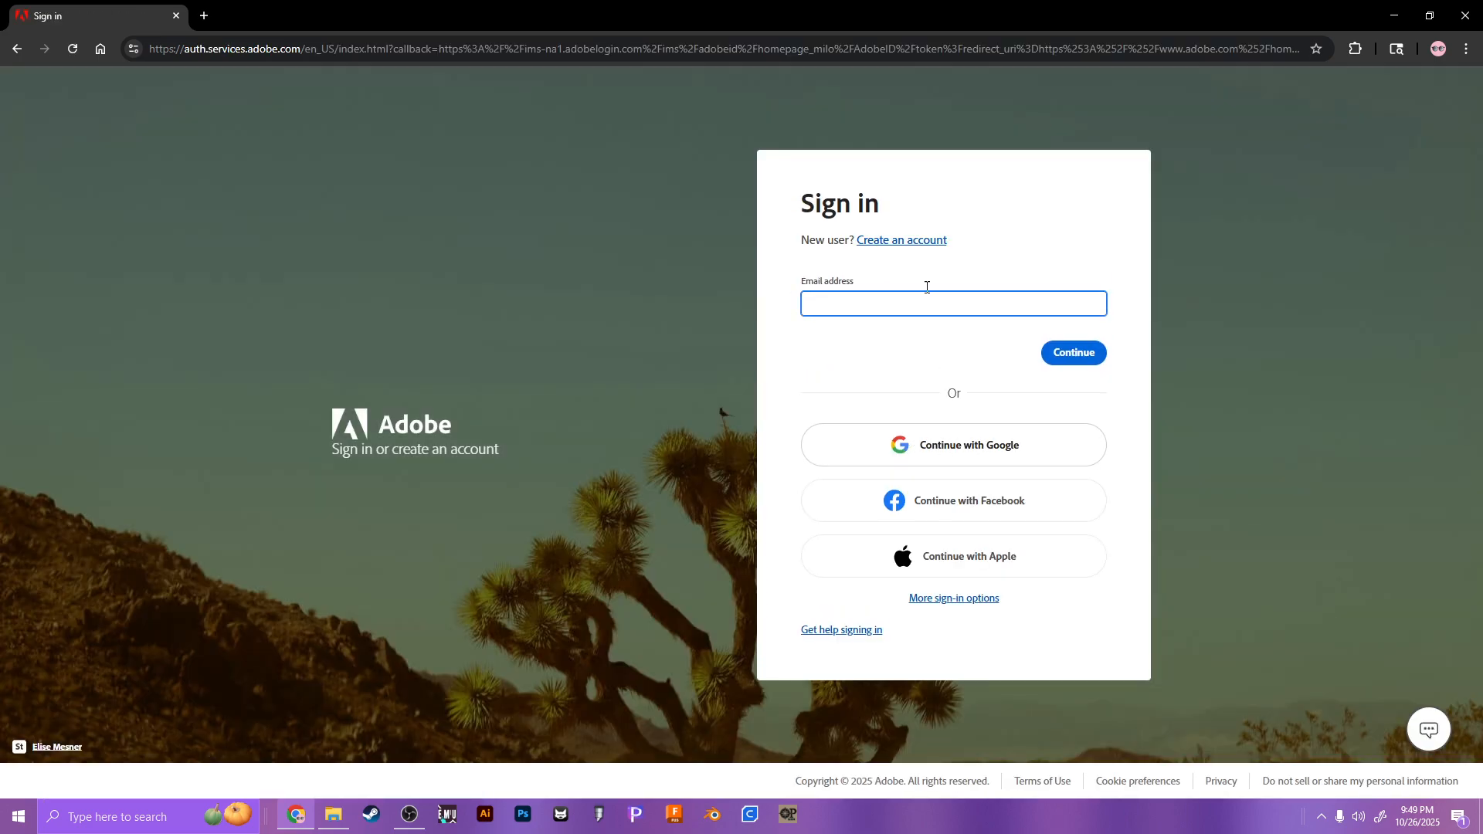
{"action": "left_click", "coordinate": [887, 303]}
{"action": "left_click", "coordinate": [853, 356]}
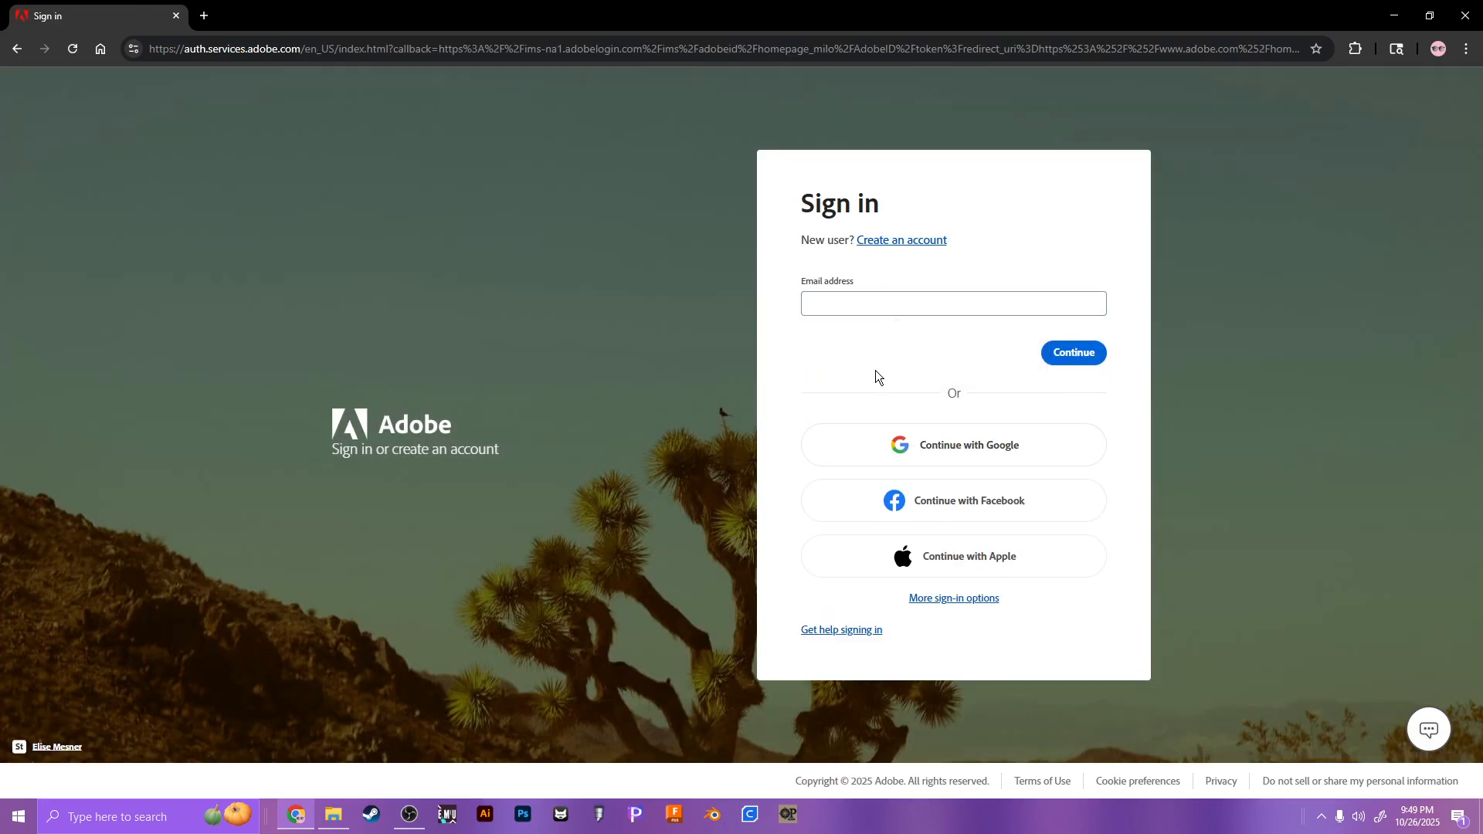
{"action": "left_click", "coordinate": [970, 445]}
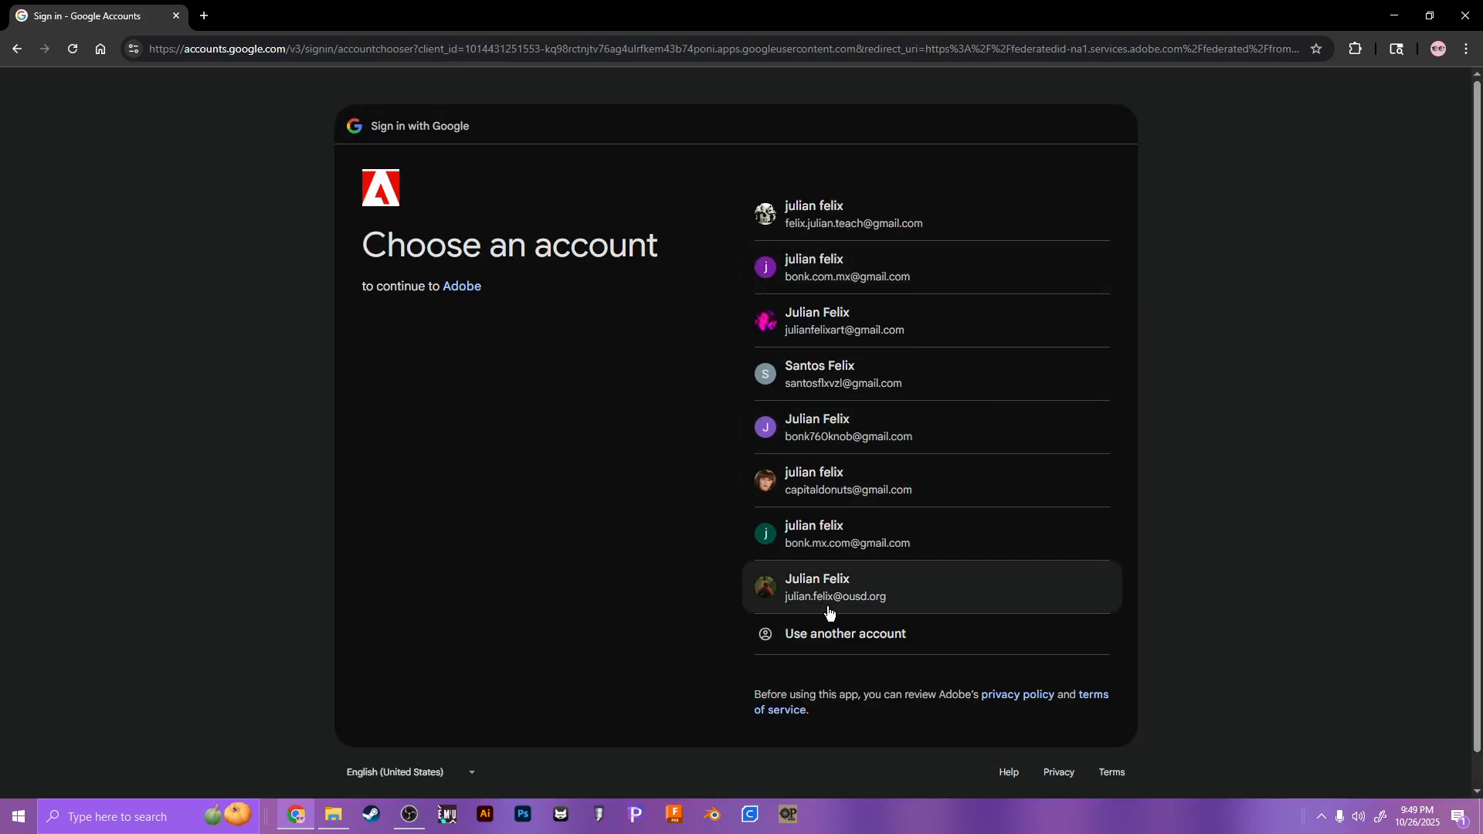
{"action": "left_click", "coordinate": [828, 606]}
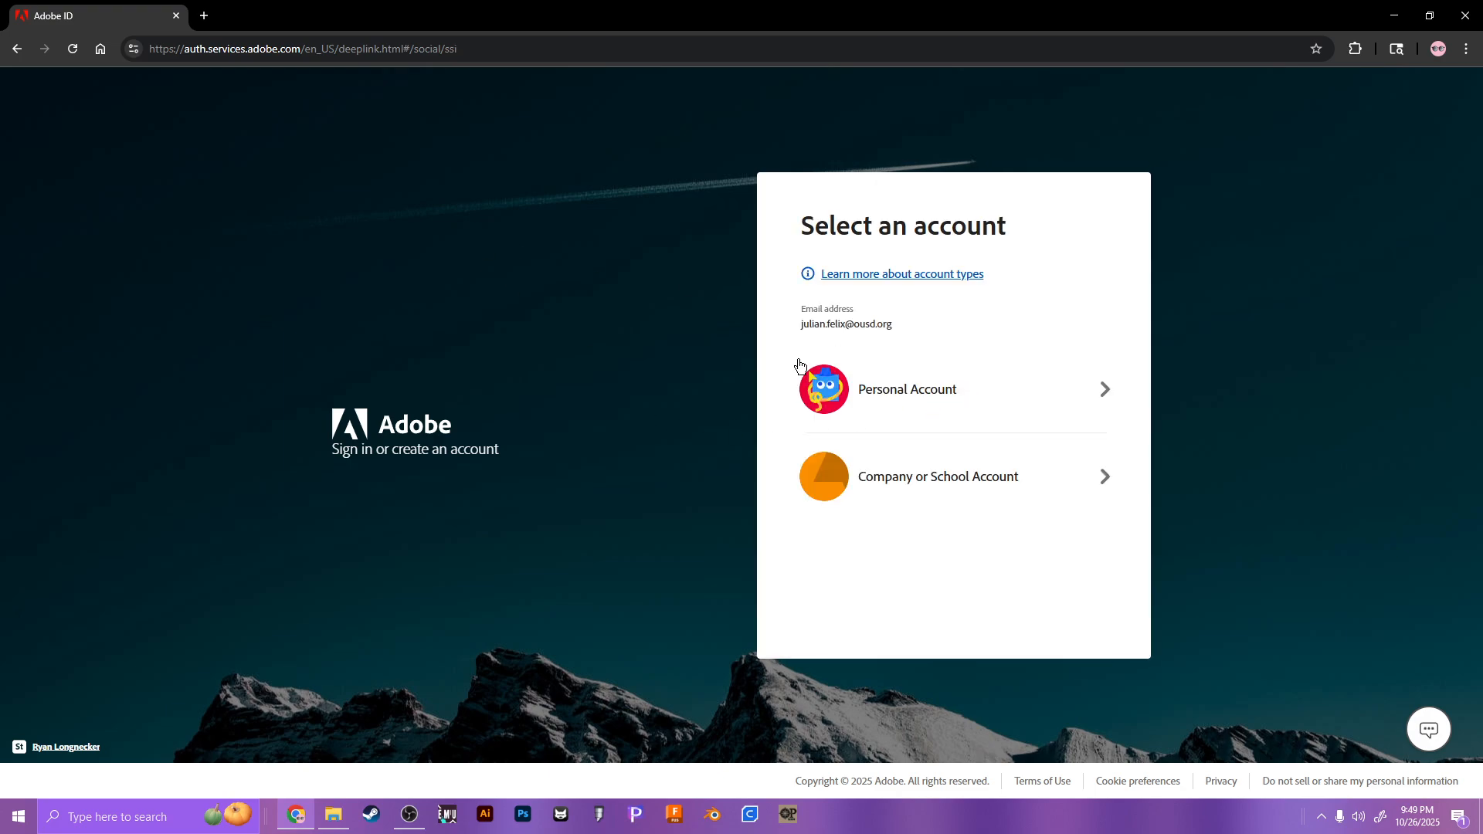
{"action": "left_click", "coordinate": [915, 485]}
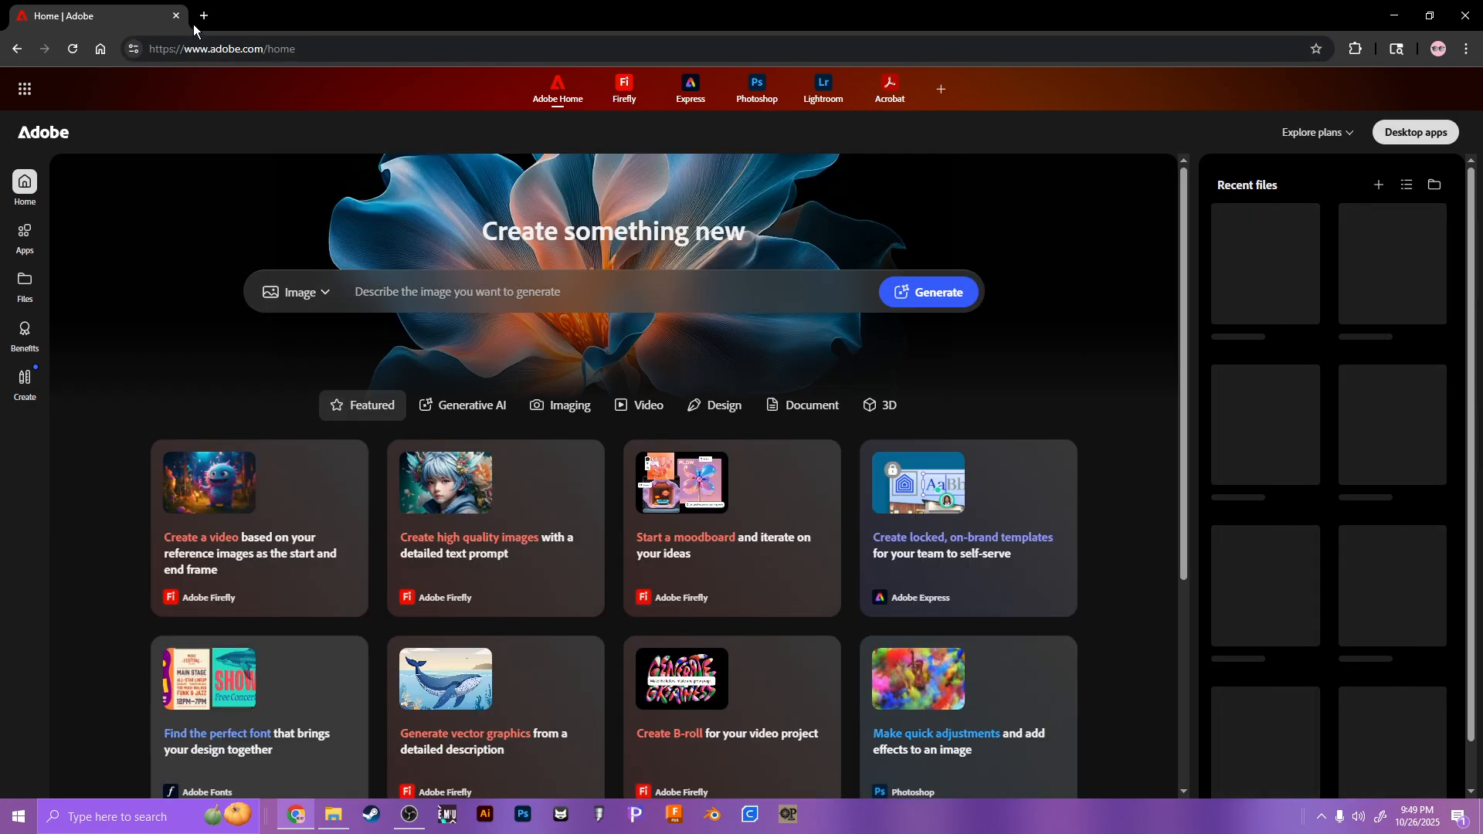
Step: In a new tab, search Google for 'glowforge' and show the image results
{"action": "left_click", "coordinate": [196, 21]}
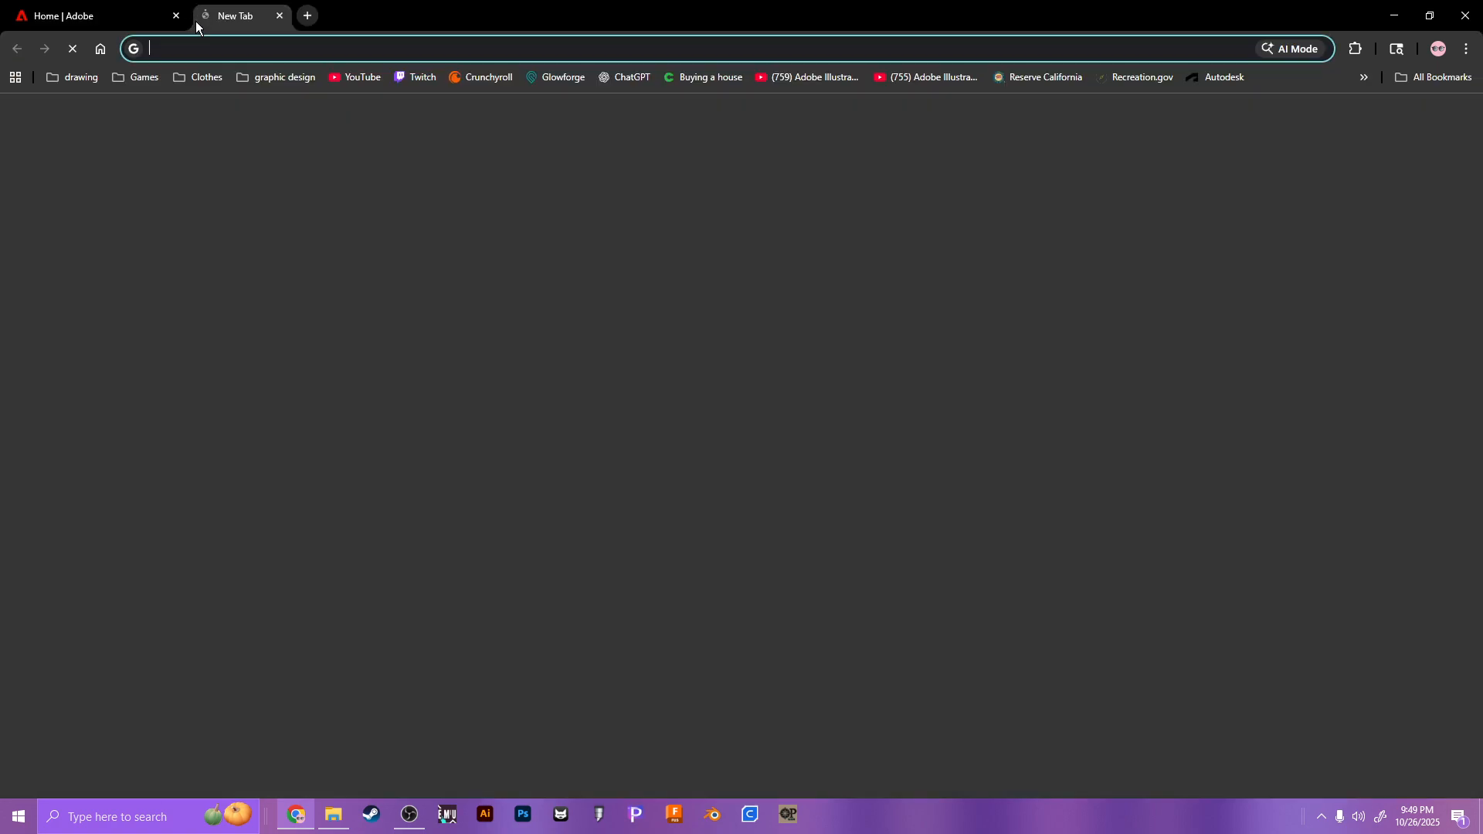
{"action": "type", "text": "glowfor"}
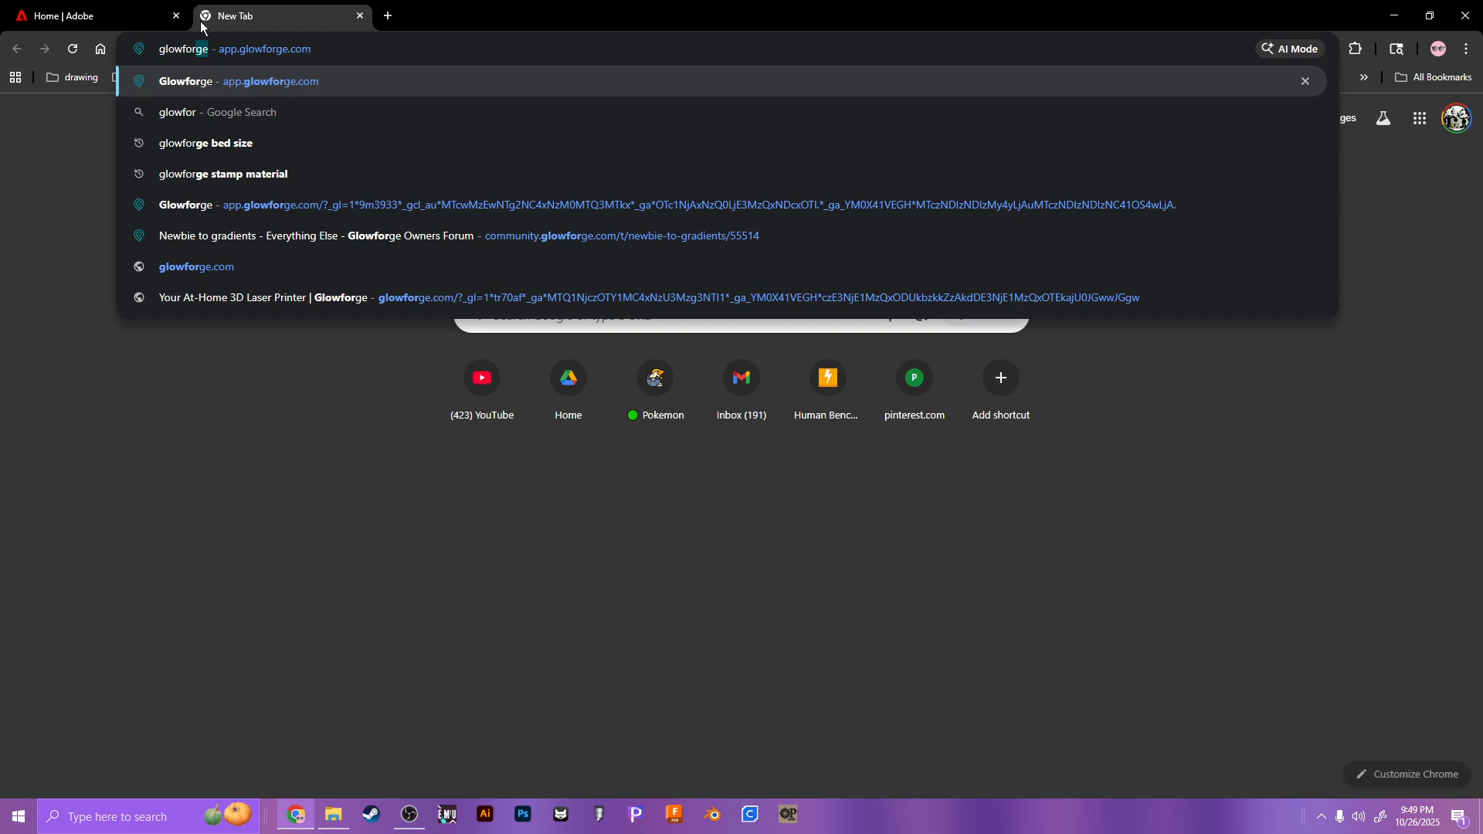
{"action": "key", "text": "BackSpace"}
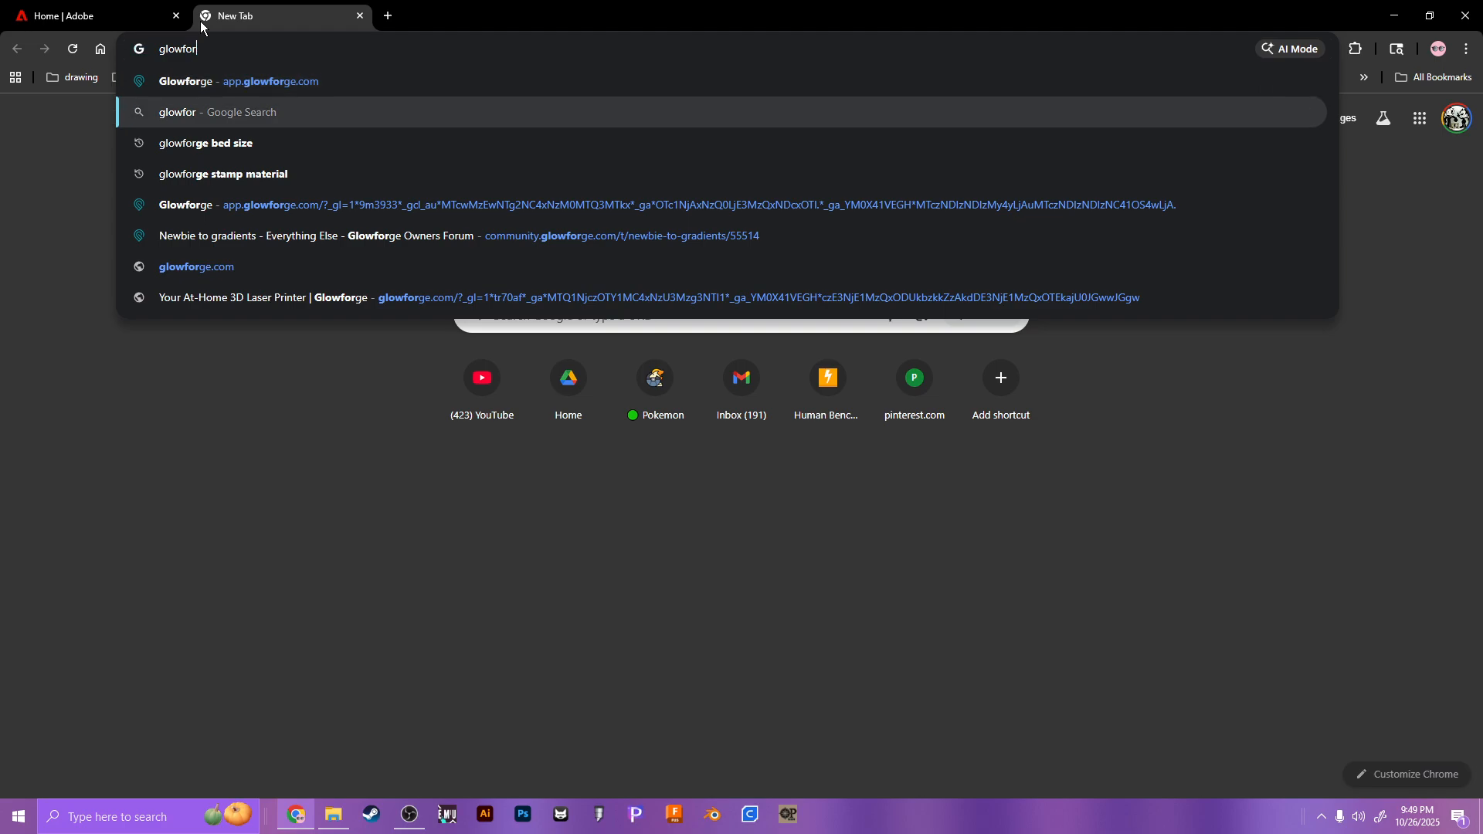
{"action": "key", "text": "Down"}
{"action": "key", "text": "ctrl+BackSpace"}
{"action": "key", "text": "ctrl+BackSpace"}
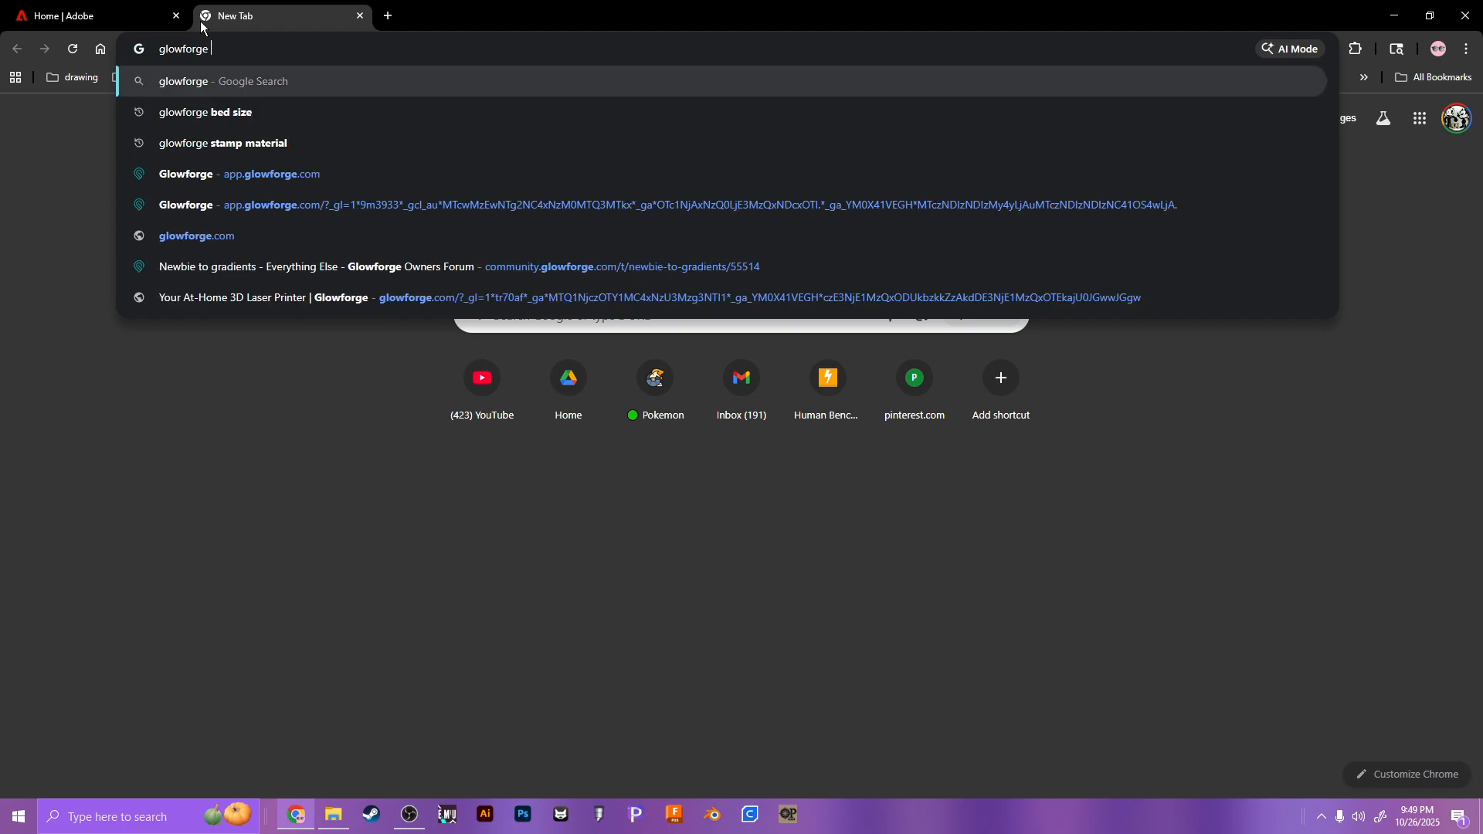
{"action": "key", "text": "Return"}
{"action": "left_click", "coordinate": [334, 153]}
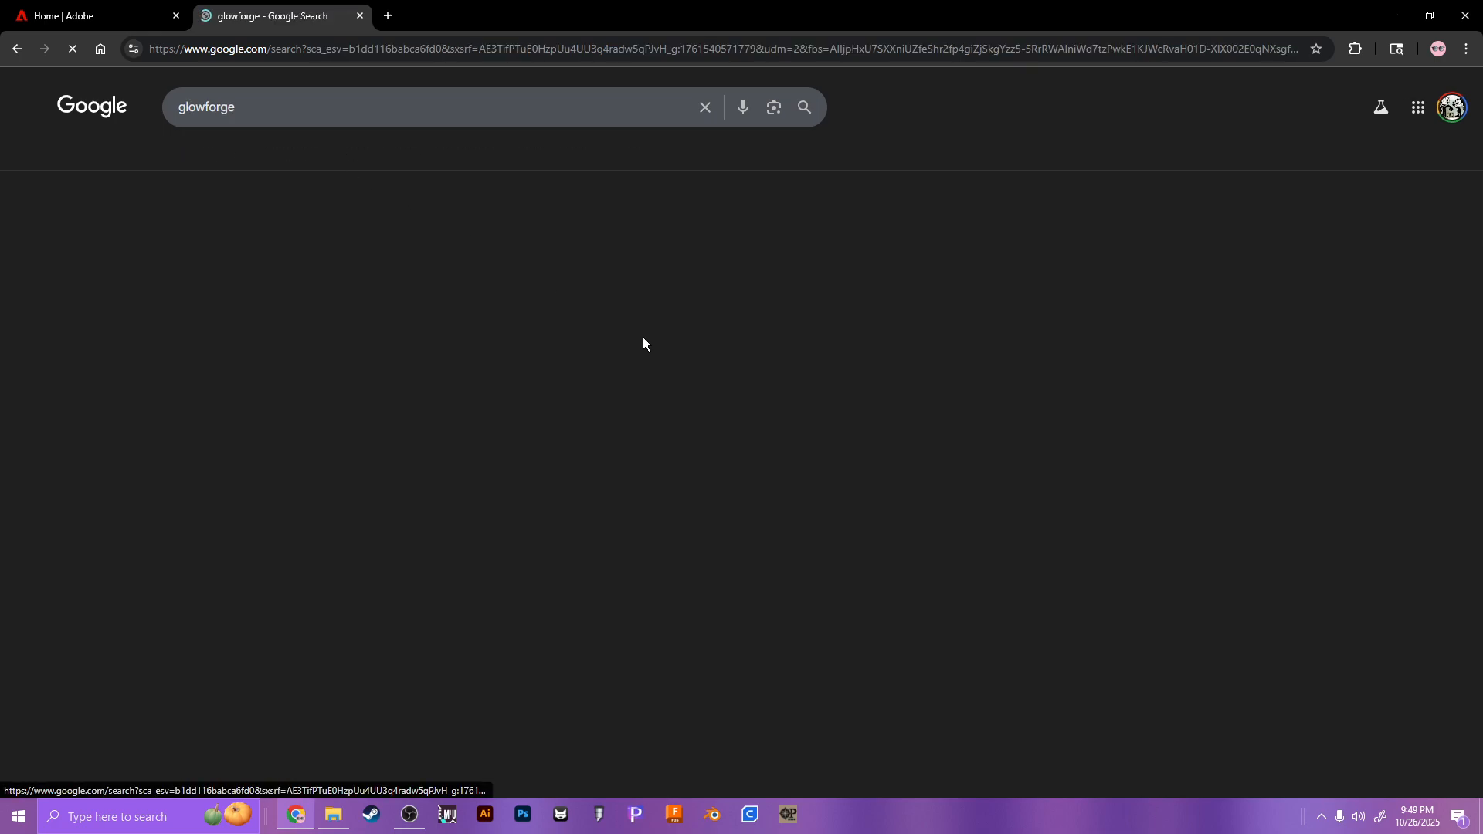
Step: Preview the Glowforge Shop, TechCrunch, Draftboard and GlowForge Pro 45 Watts images
{"action": "scroll", "coordinate": [453, 419], "scroll_direction": "down", "scroll_amount": 2}
{"action": "left_click", "coordinate": [453, 419]}
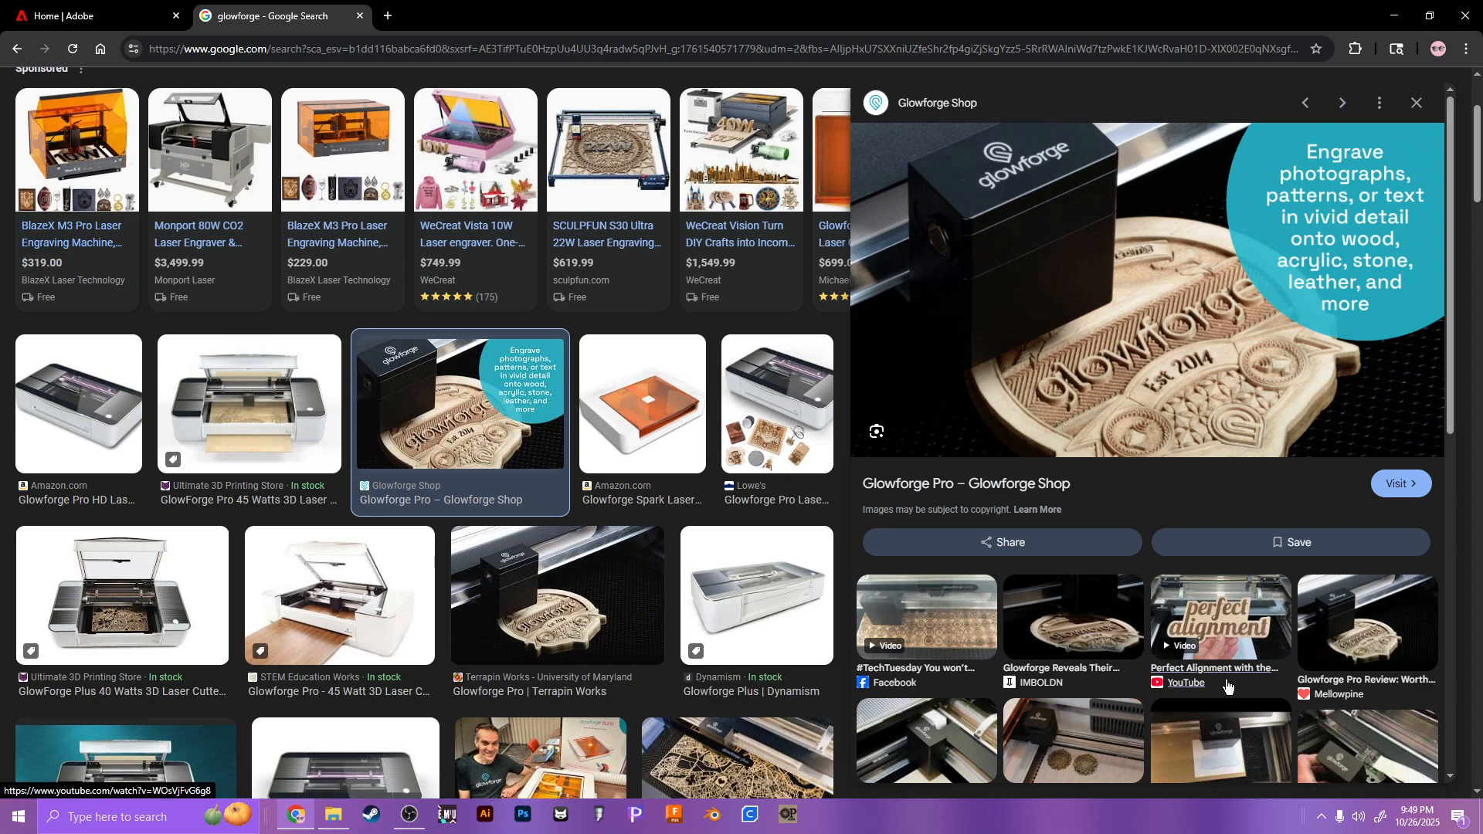
{"action": "scroll", "coordinate": [734, 543], "scroll_direction": "down", "scroll_amount": 2}
{"action": "scroll", "coordinate": [734, 543], "scroll_direction": "down", "scroll_amount": 4}
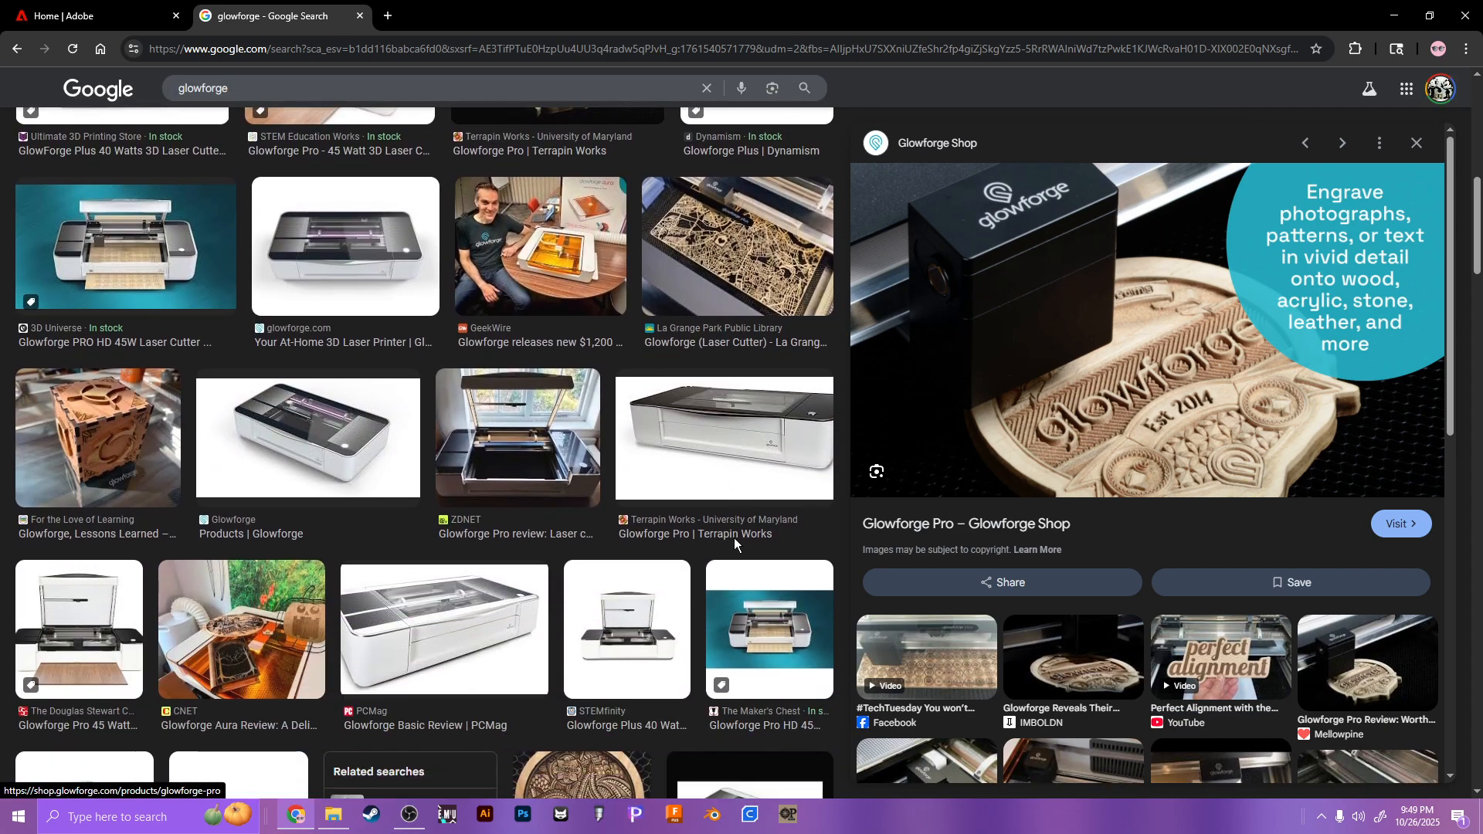
{"action": "scroll", "coordinate": [734, 545], "scroll_direction": "down", "scroll_amount": 3}
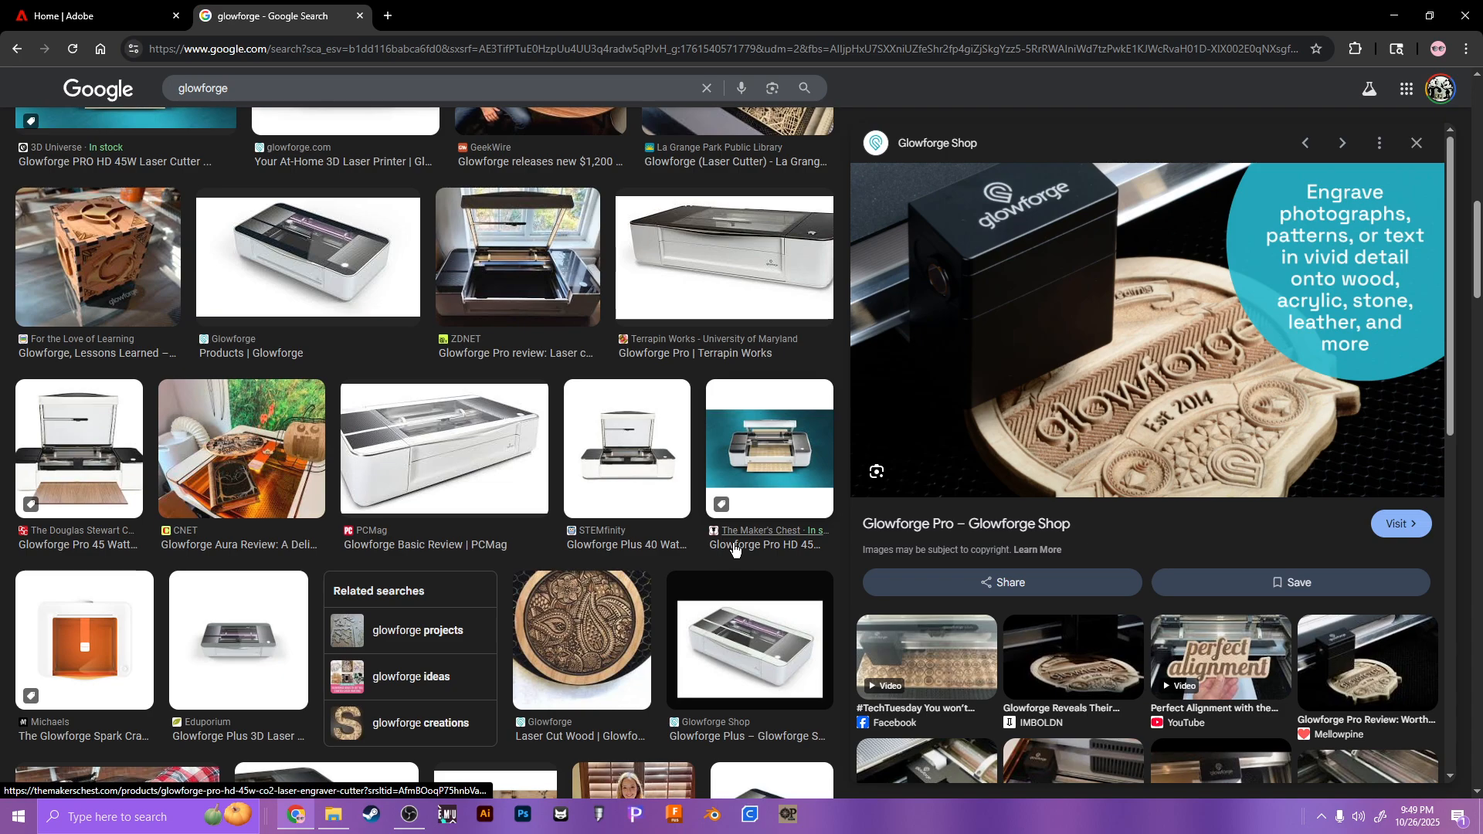
{"action": "scroll", "coordinate": [735, 550], "scroll_direction": "down", "scroll_amount": 5}
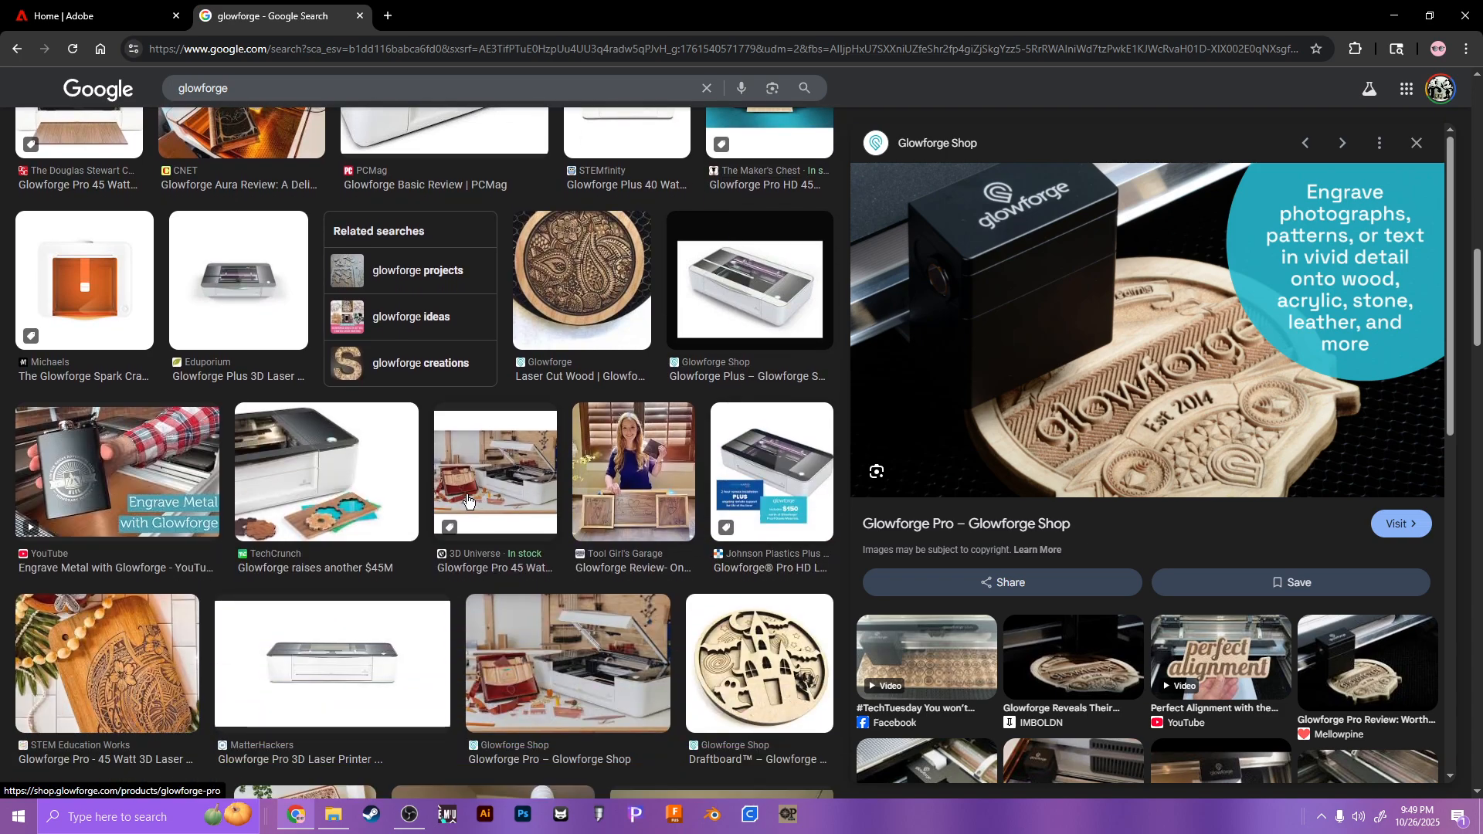
{"action": "left_click", "coordinate": [334, 485]}
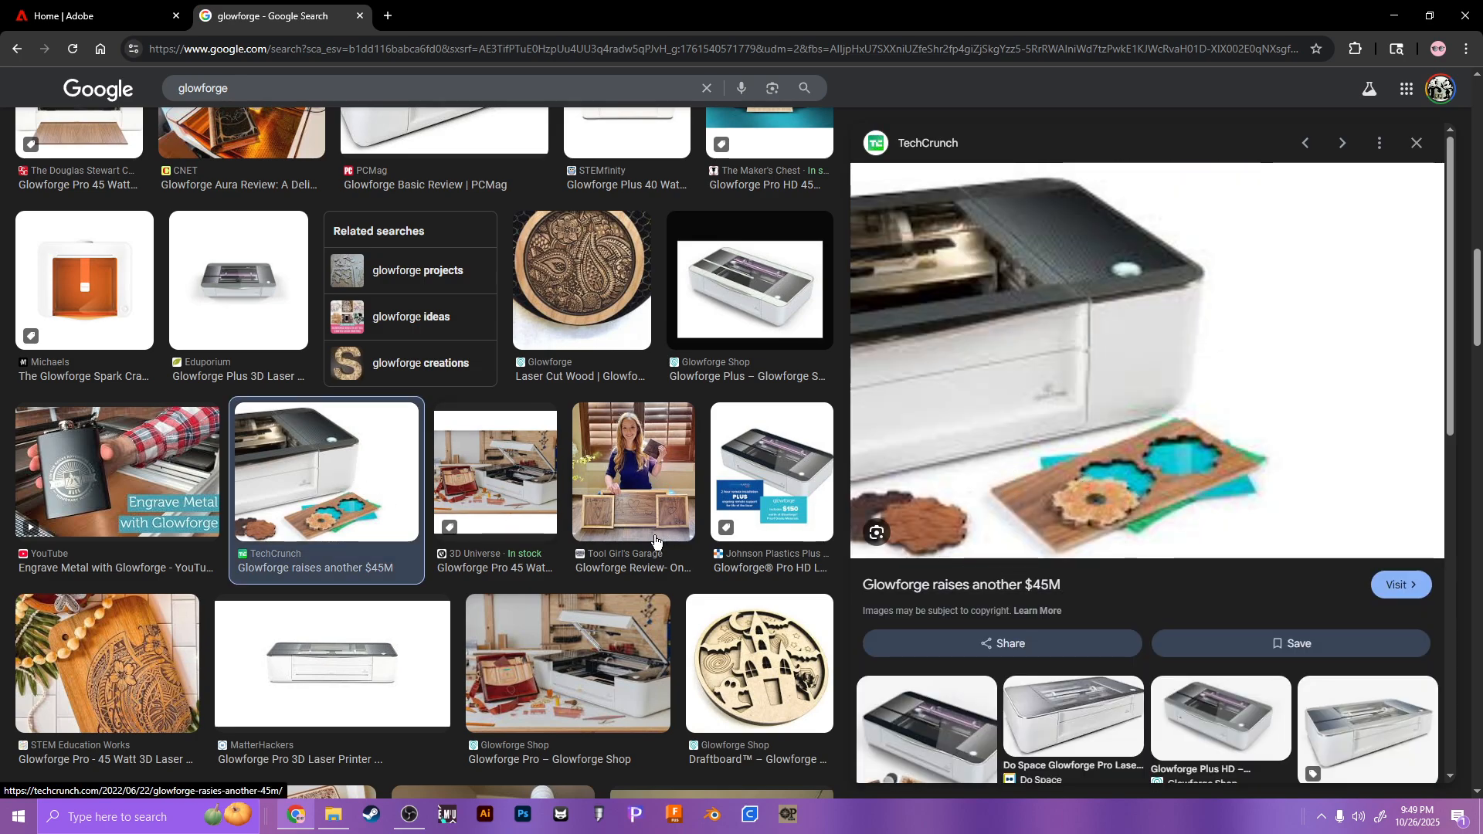
{"action": "left_click", "coordinate": [736, 660]}
{"action": "scroll", "coordinate": [675, 475], "scroll_direction": "up", "scroll_amount": 10}
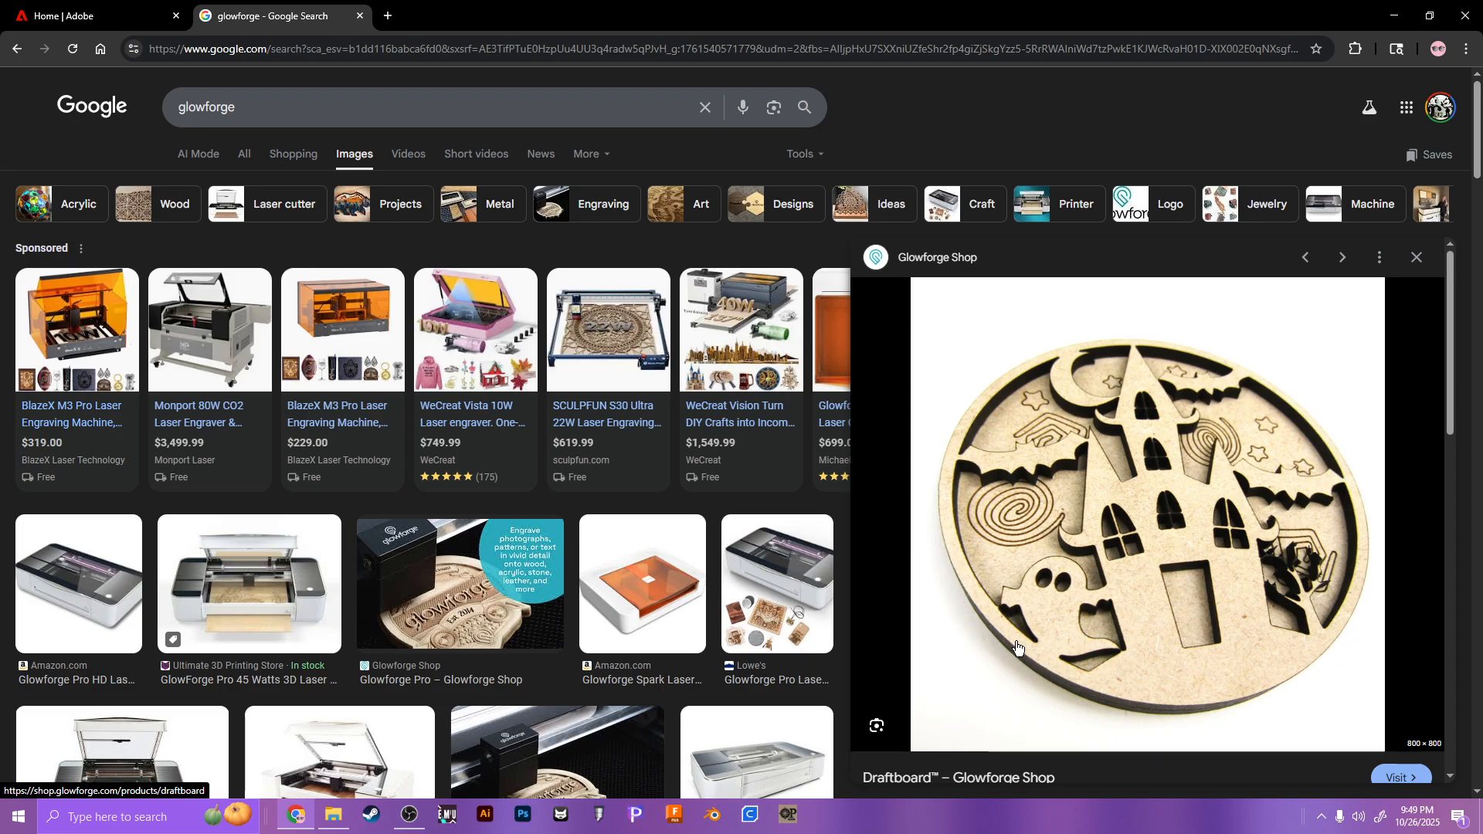
{"action": "left_click", "coordinate": [307, 614]}
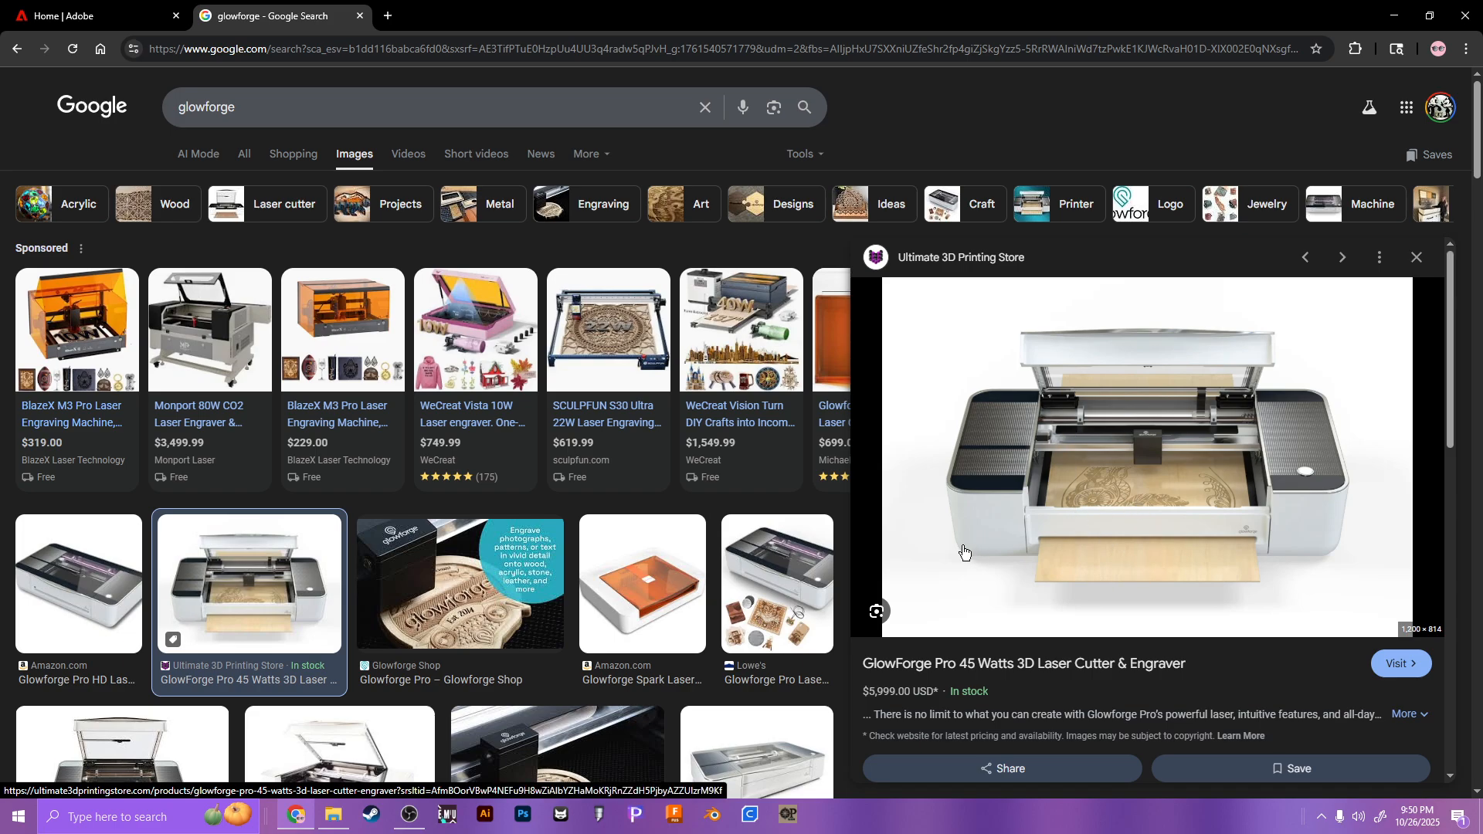
Step: Preview the Lowe's Glowforge Pro and Box Tutorial images, then return to the Adobe Home tab
{"action": "scroll", "coordinate": [678, 658], "scroll_direction": "down", "scroll_amount": 3}
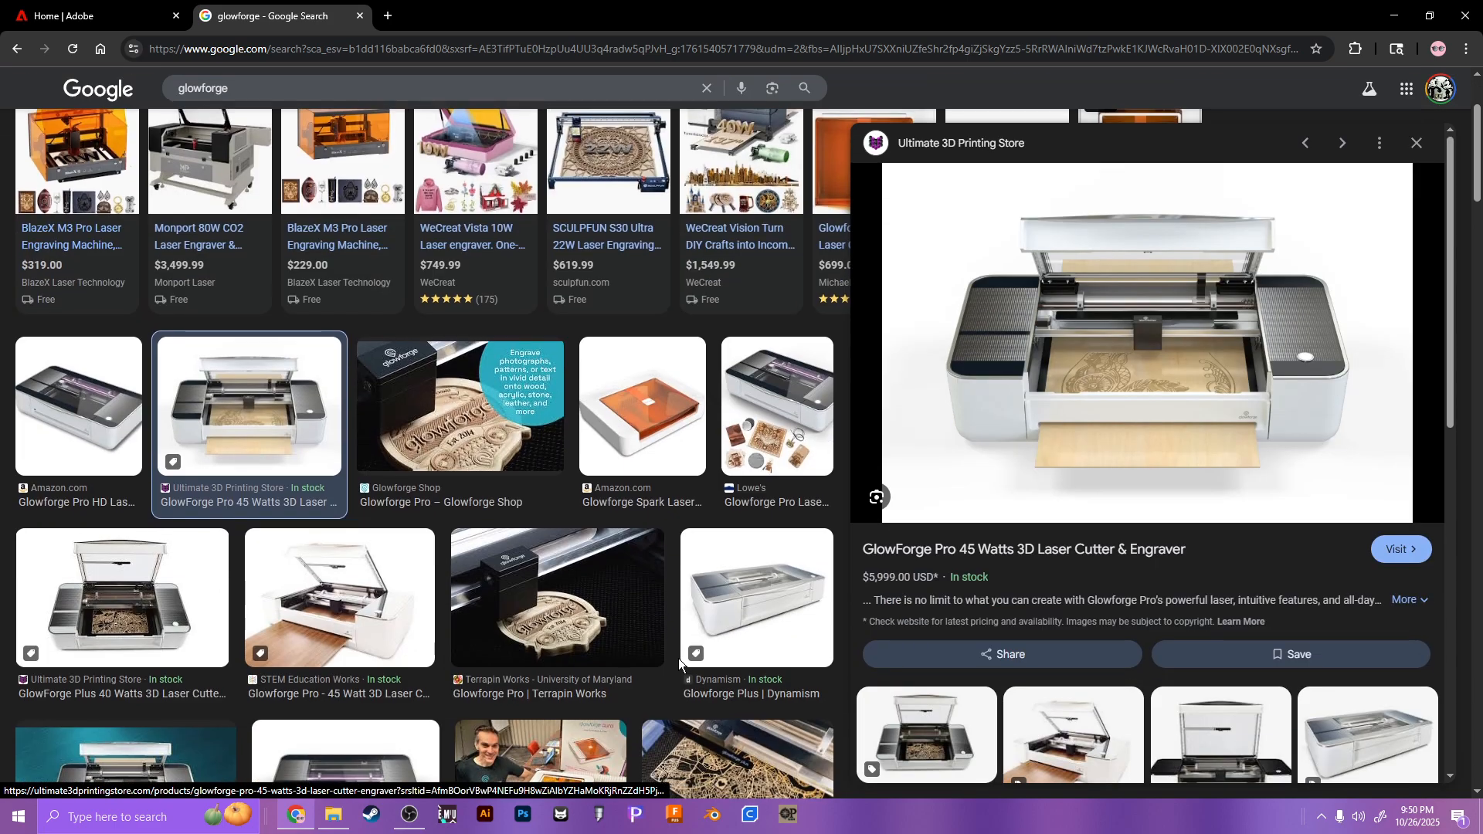
{"action": "left_click", "coordinate": [776, 405]}
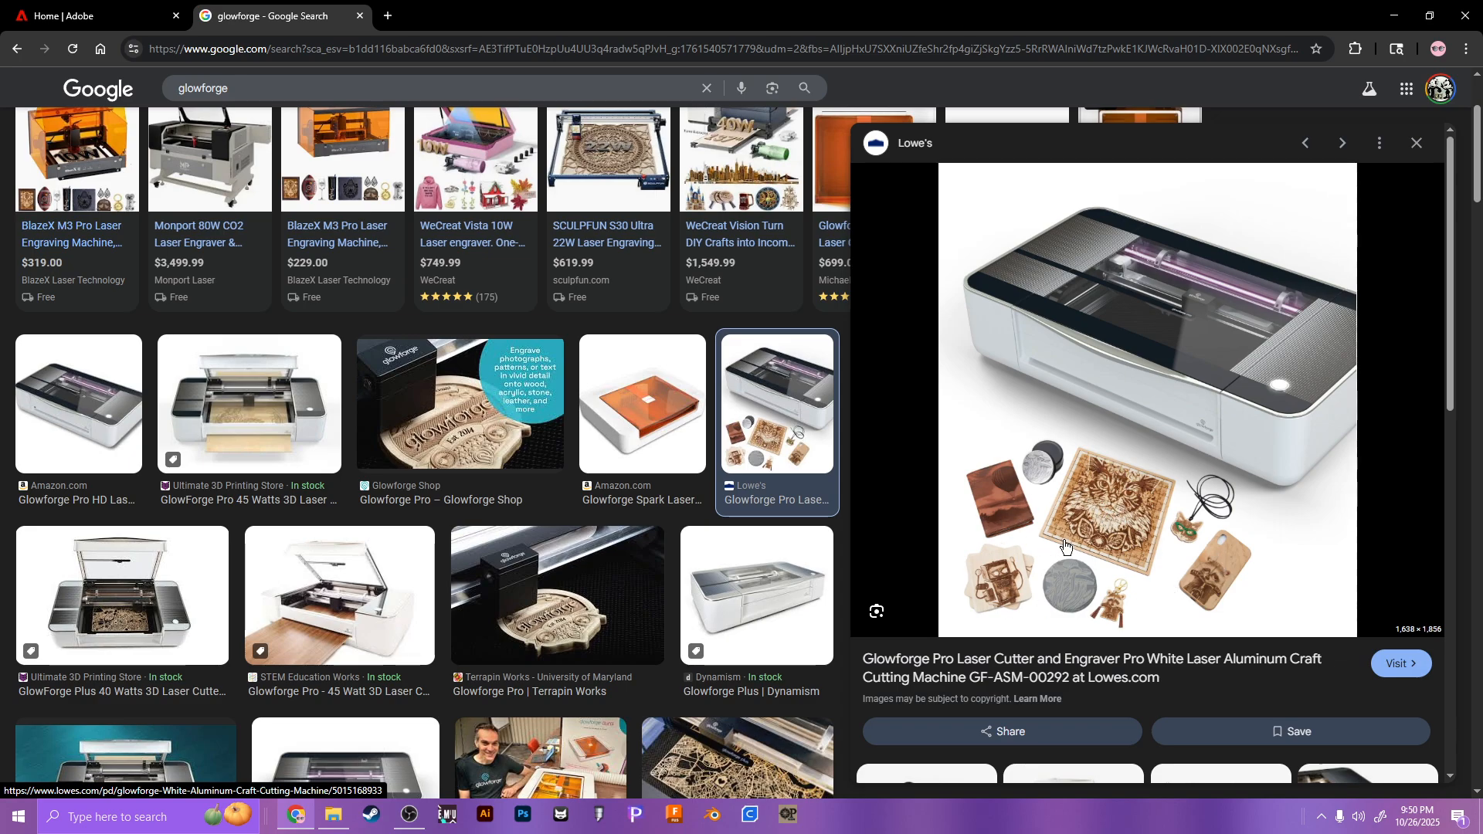
{"action": "scroll", "coordinate": [390, 563], "scroll_direction": "down", "scroll_amount": 5}
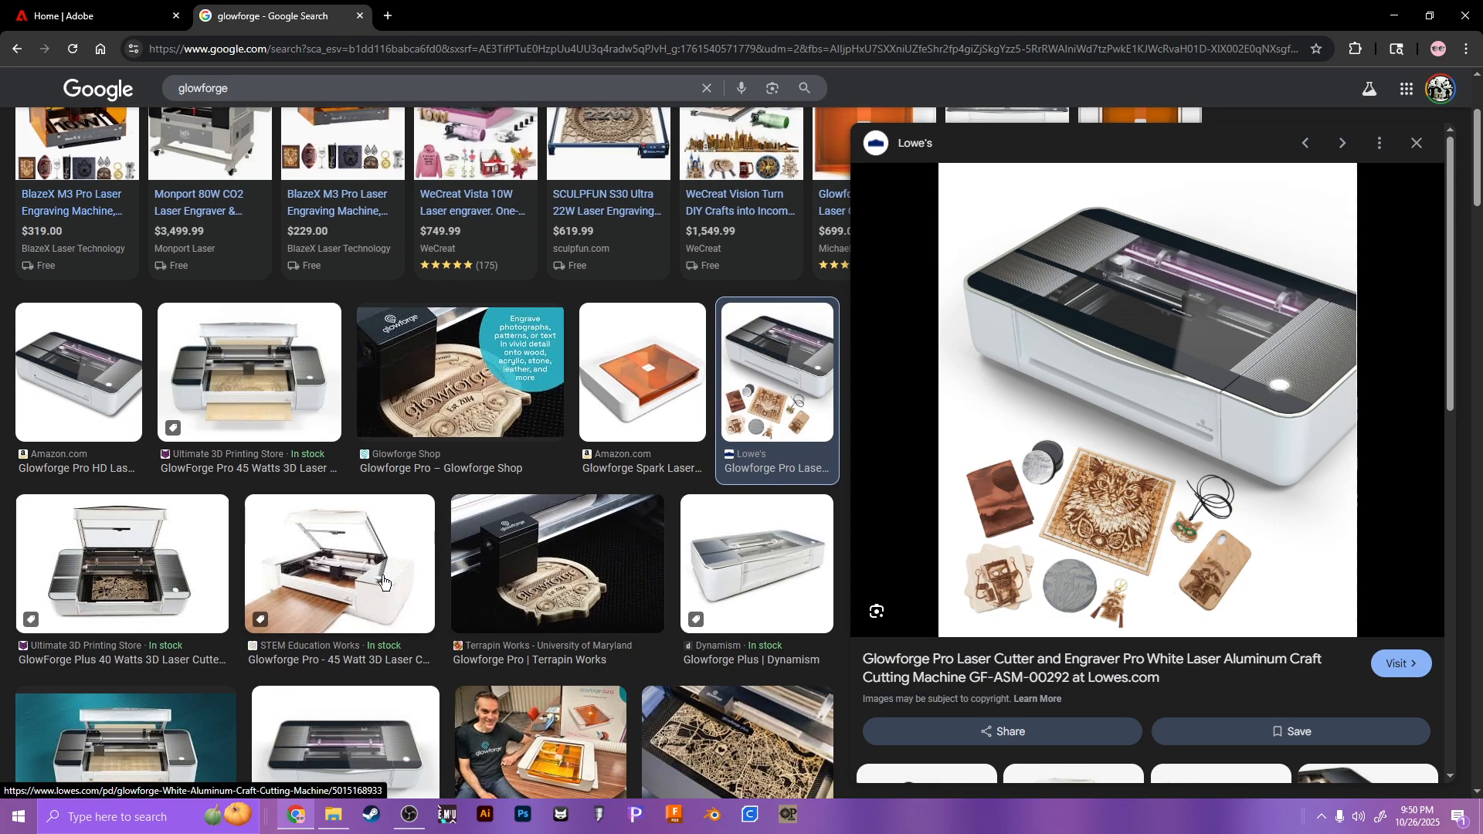
{"action": "scroll", "coordinate": [390, 563], "scroll_direction": "down", "scroll_amount": 10}
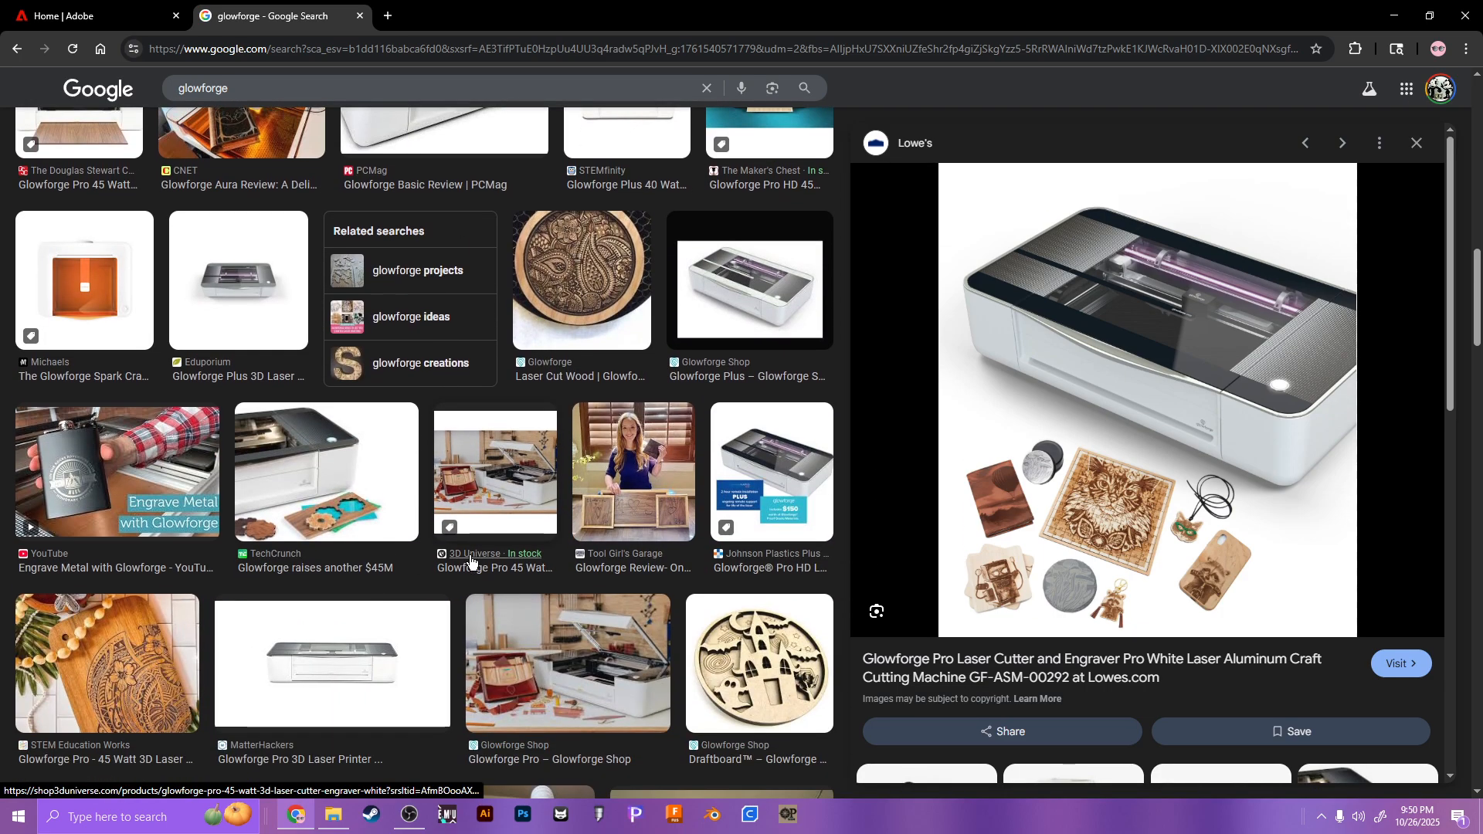
{"action": "scroll", "coordinate": [487, 565], "scroll_direction": "down", "scroll_amount": 5}
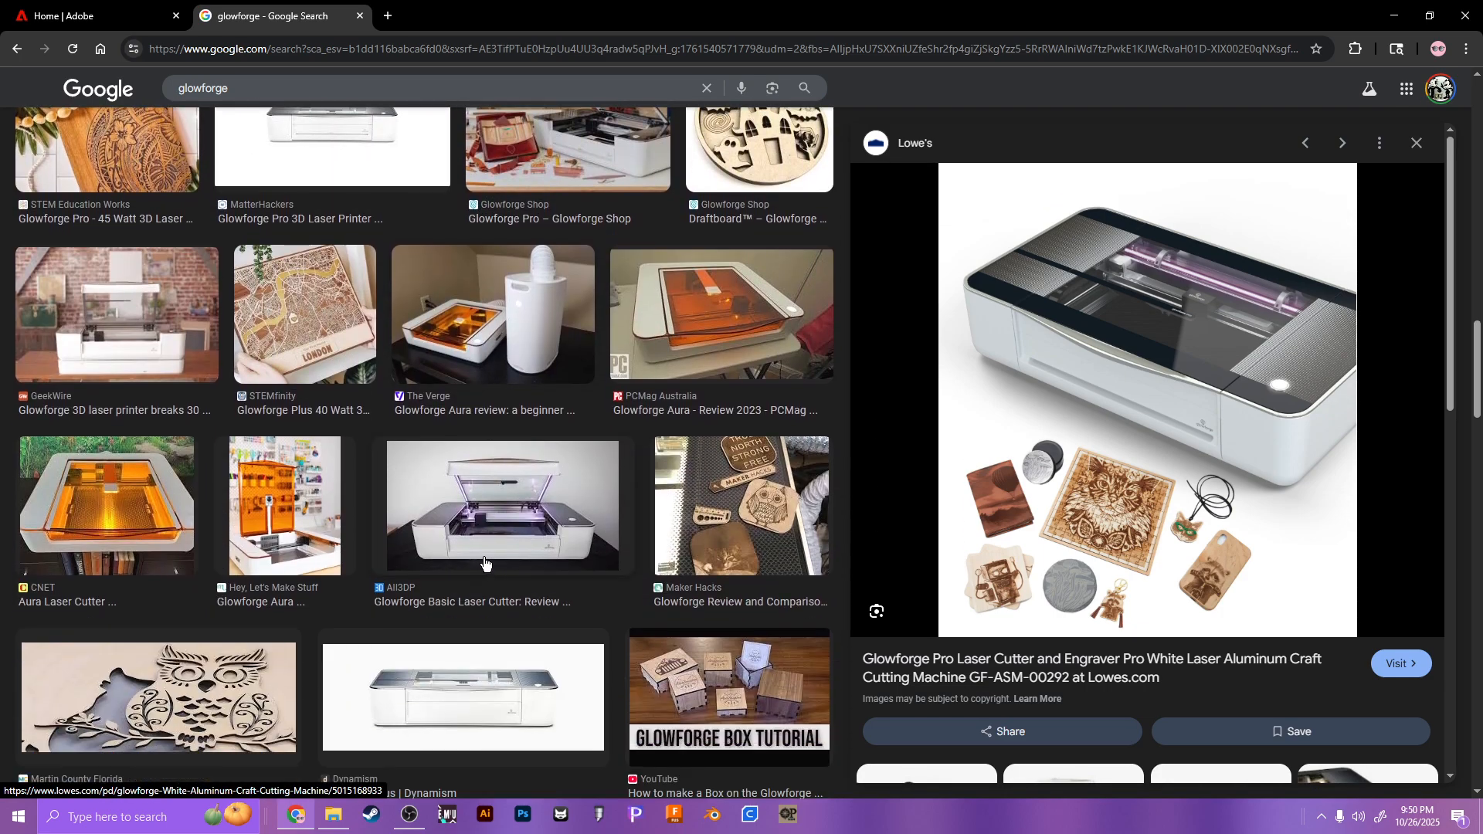
{"action": "scroll", "coordinate": [355, 459], "scroll_direction": "down", "scroll_amount": 2}
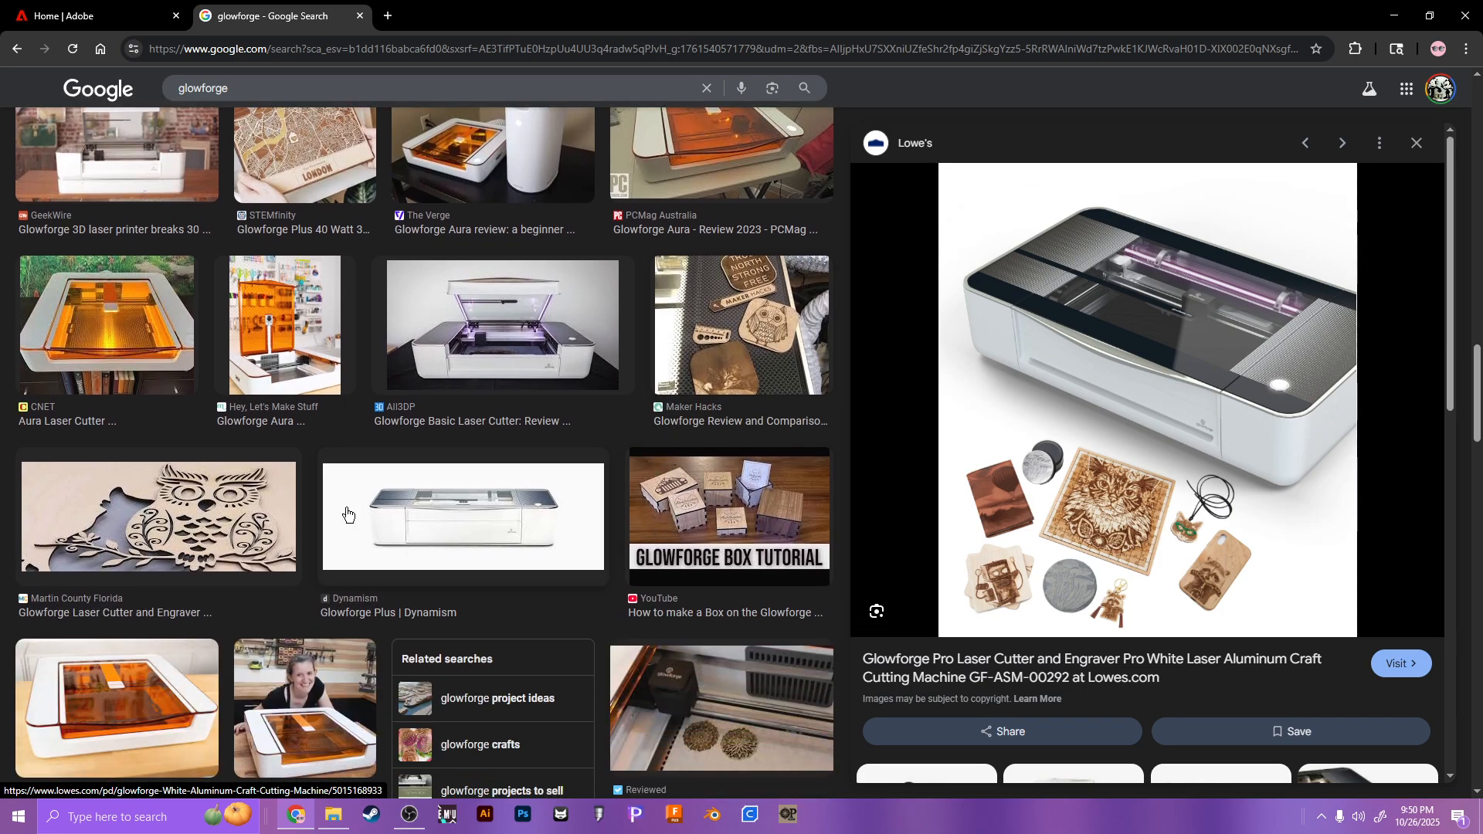
{"action": "scroll", "coordinate": [301, 514], "scroll_direction": "down", "scroll_amount": 2}
{"action": "left_click", "coordinate": [681, 366]}
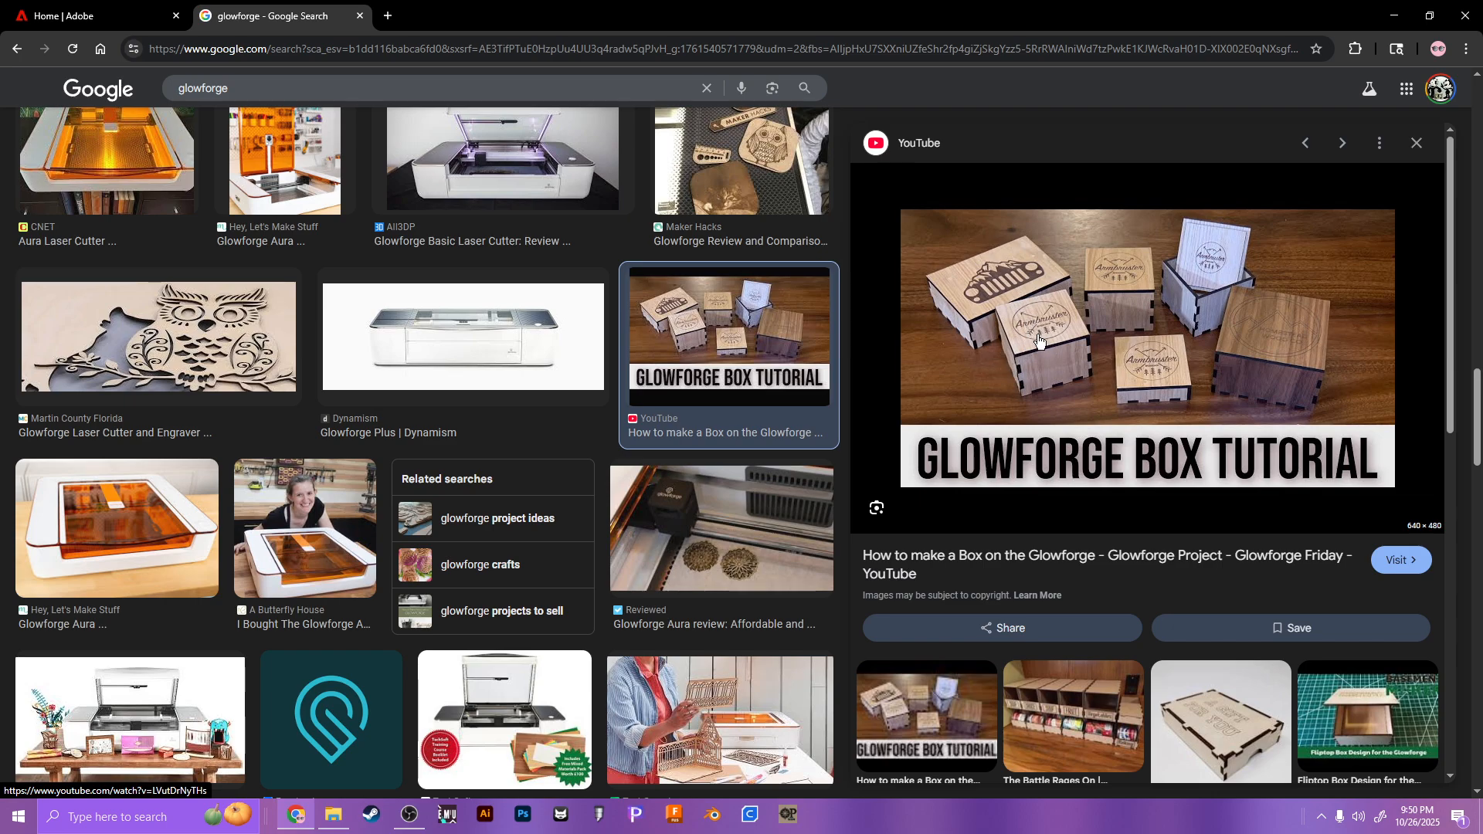
{"action": "left_click", "coordinate": [93, 16]}
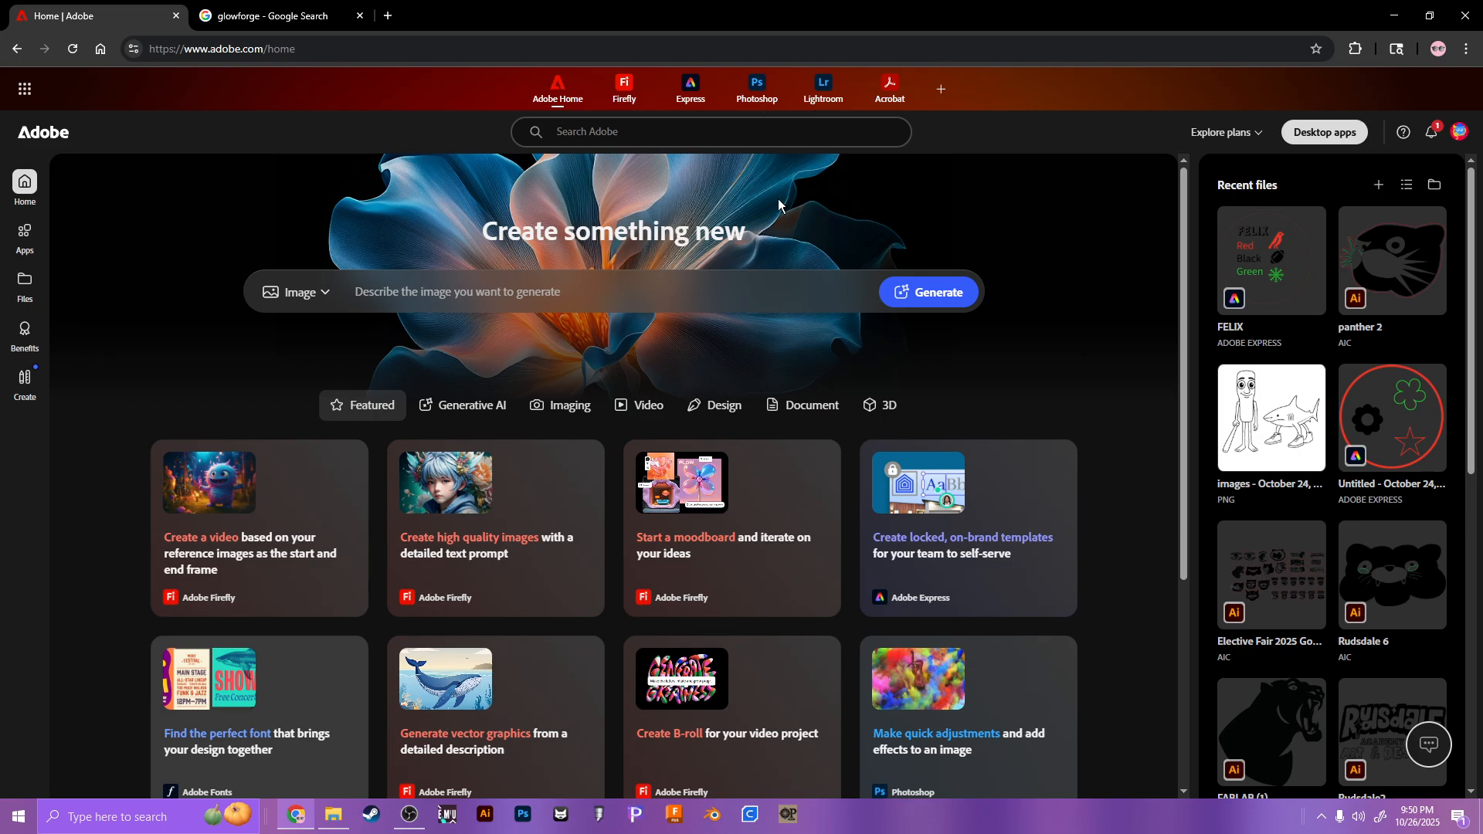
Step: Open Adobe Express from the Adobe home page and start a new Custom size design
{"action": "left_click", "coordinate": [689, 104]}
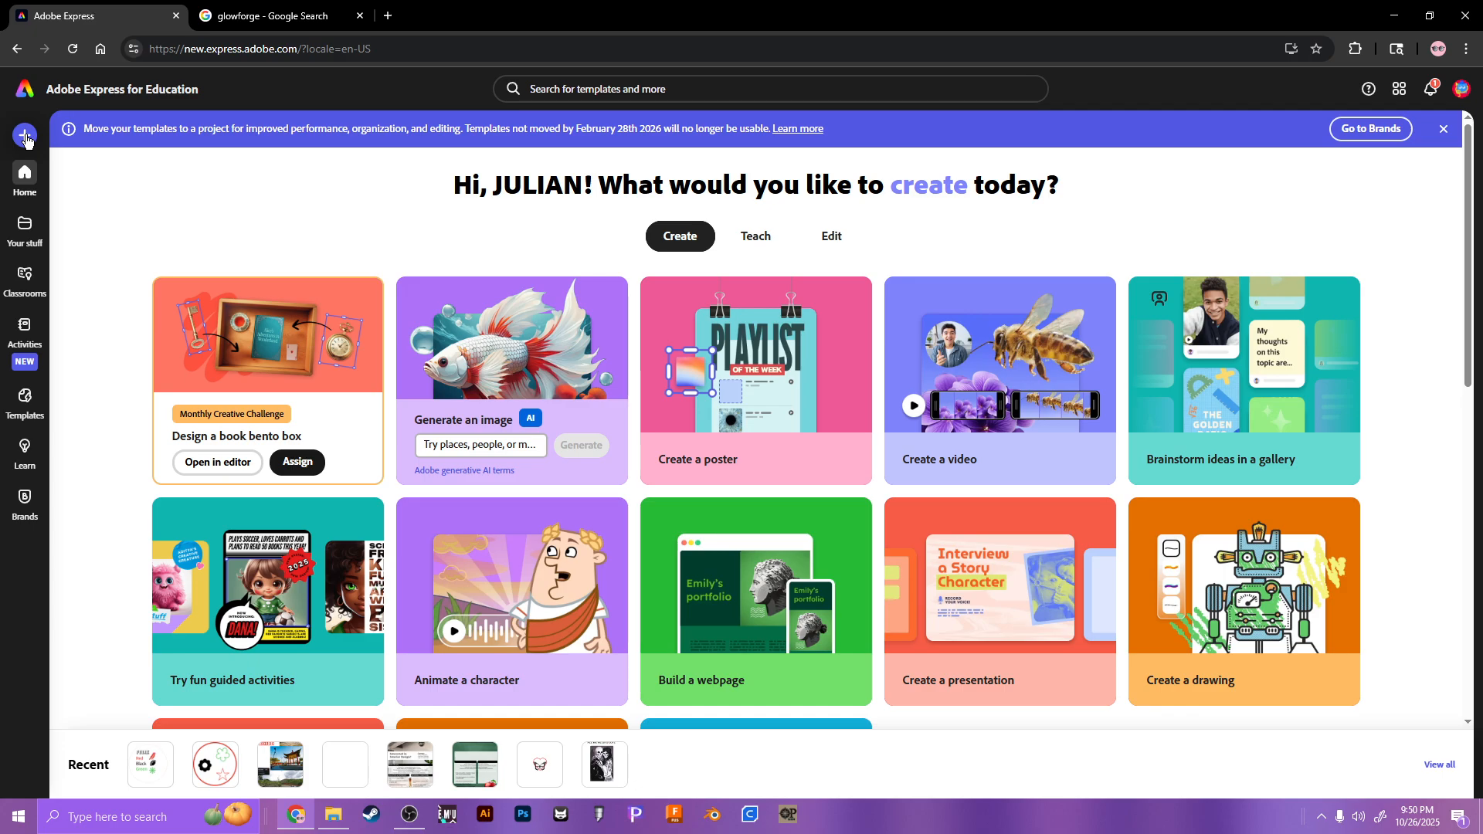
{"action": "left_click", "coordinate": [25, 137]}
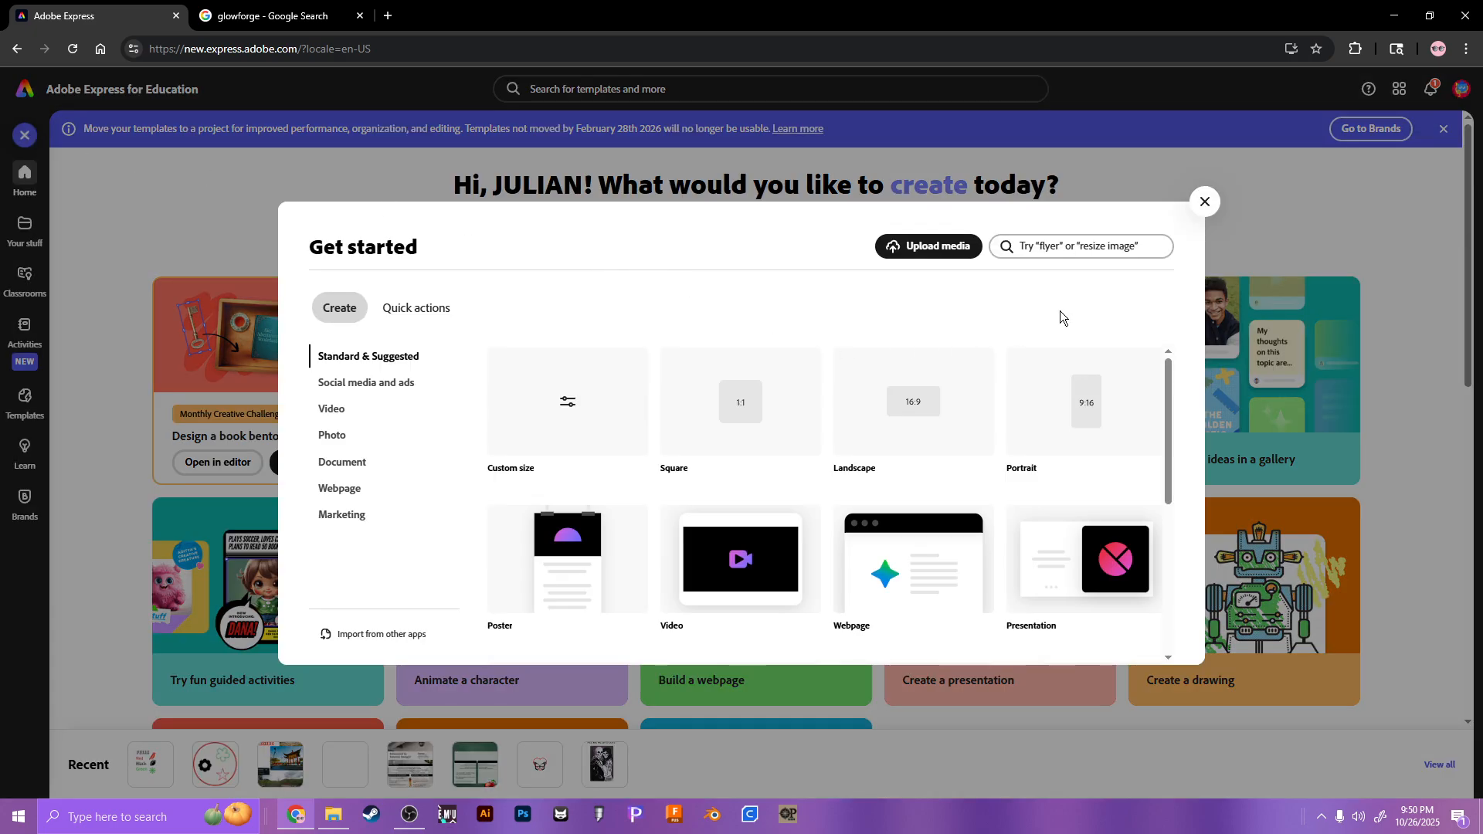
{"action": "left_click", "coordinate": [561, 433]}
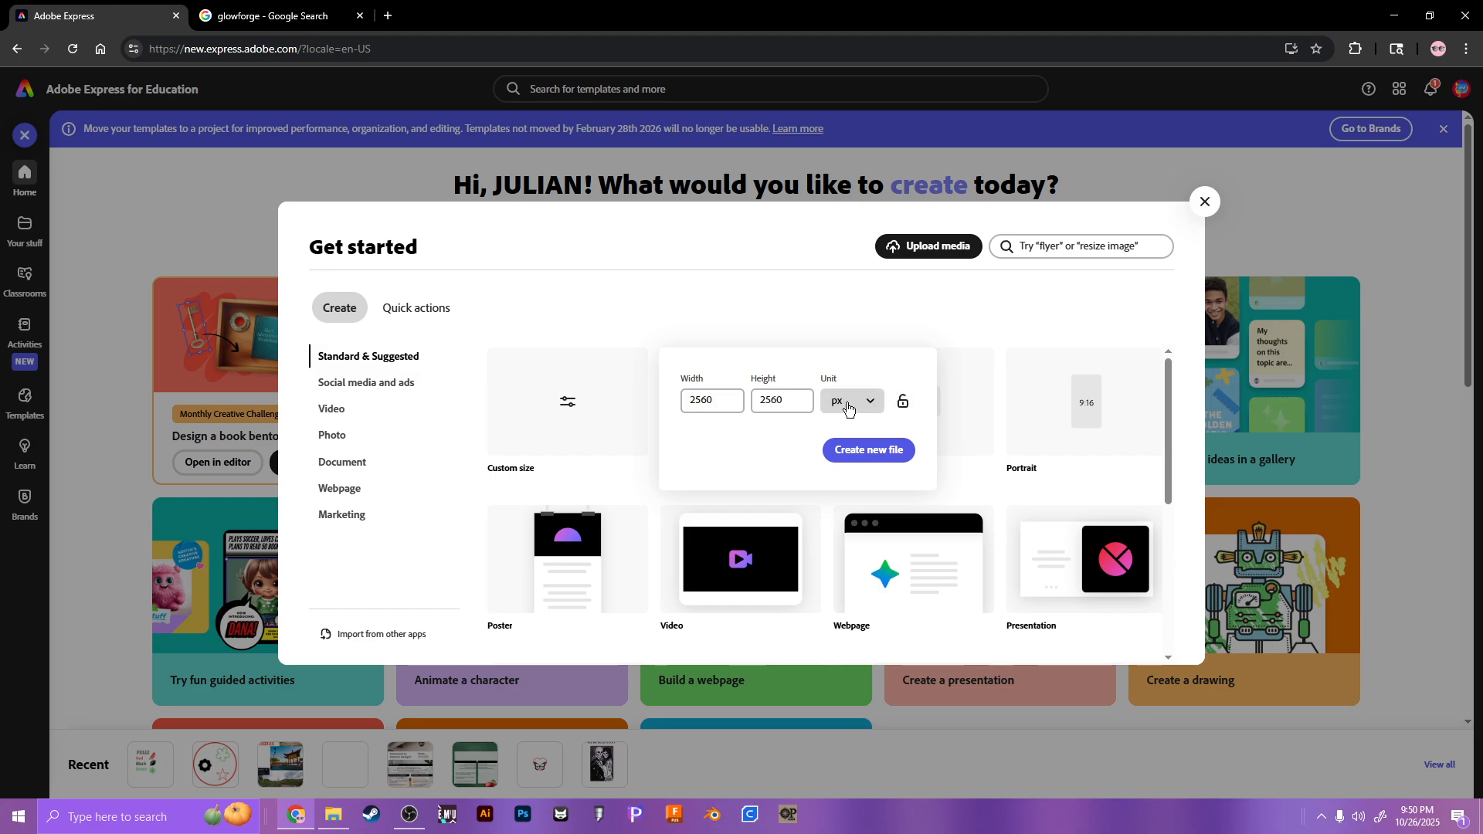
Step: Switch the custom size units to inches (26.667 × 26.667) and select the width value
{"action": "left_click_drag", "start_coordinate": [696, 400], "coordinate": [742, 384]}
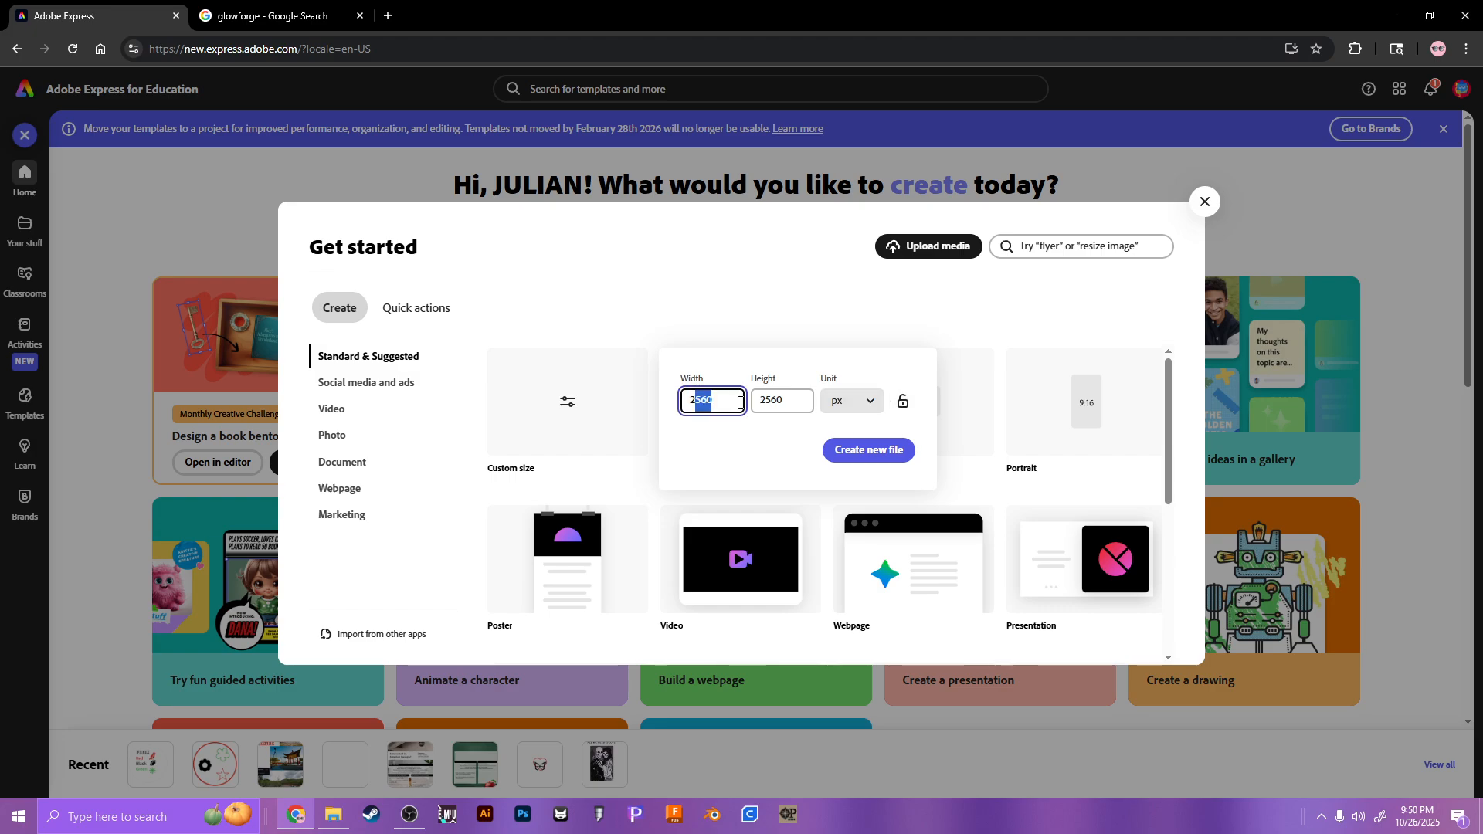
{"action": "left_click", "coordinate": [727, 355]}
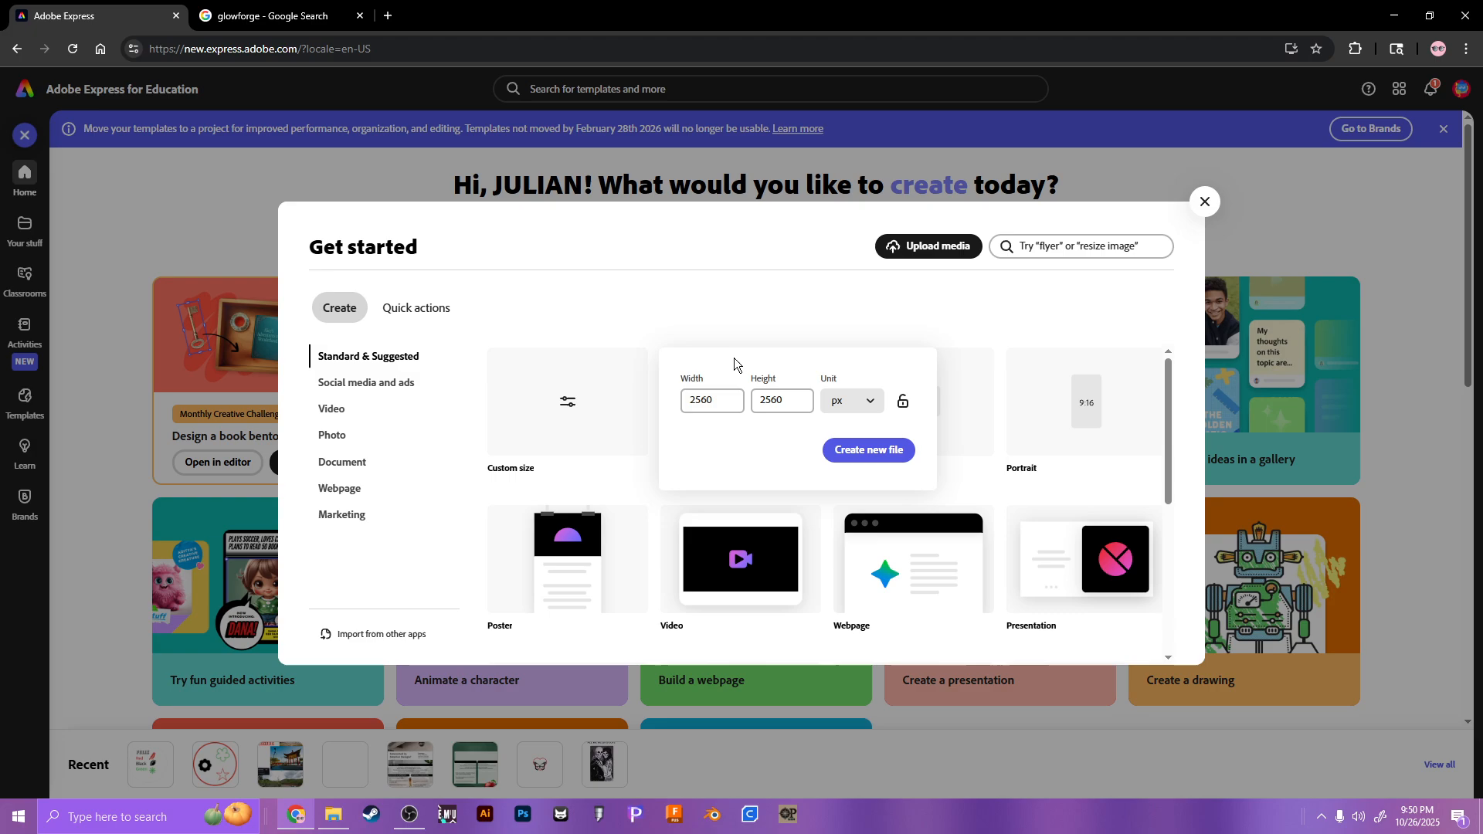
{"action": "left_click", "coordinate": [848, 403]}
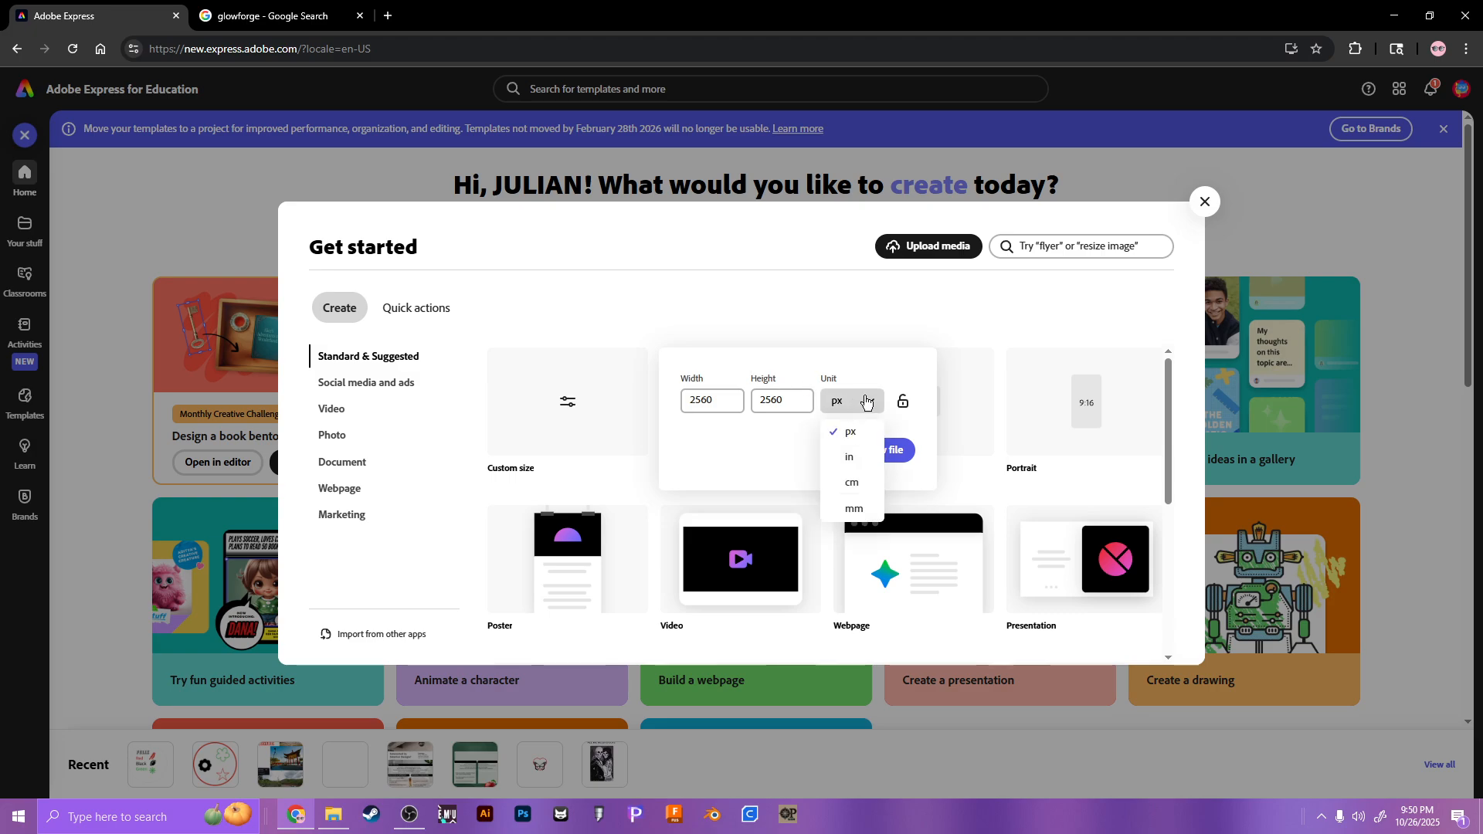
{"action": "left_click", "coordinate": [850, 463]}
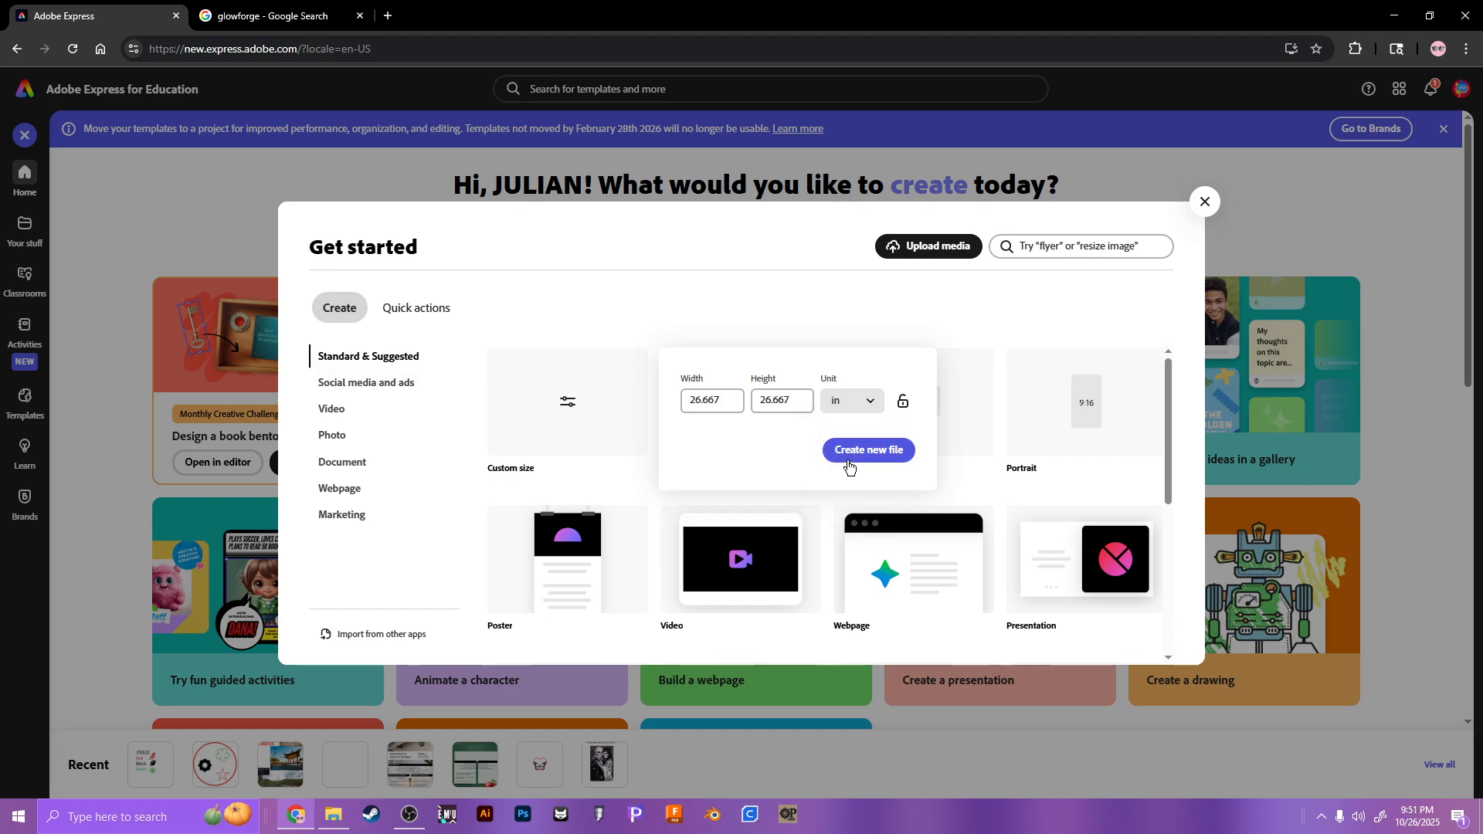
{"action": "left_click", "coordinate": [718, 409]}
{"action": "left_click", "coordinate": [673, 410]}
{"action": "left_click", "coordinate": [728, 402]}
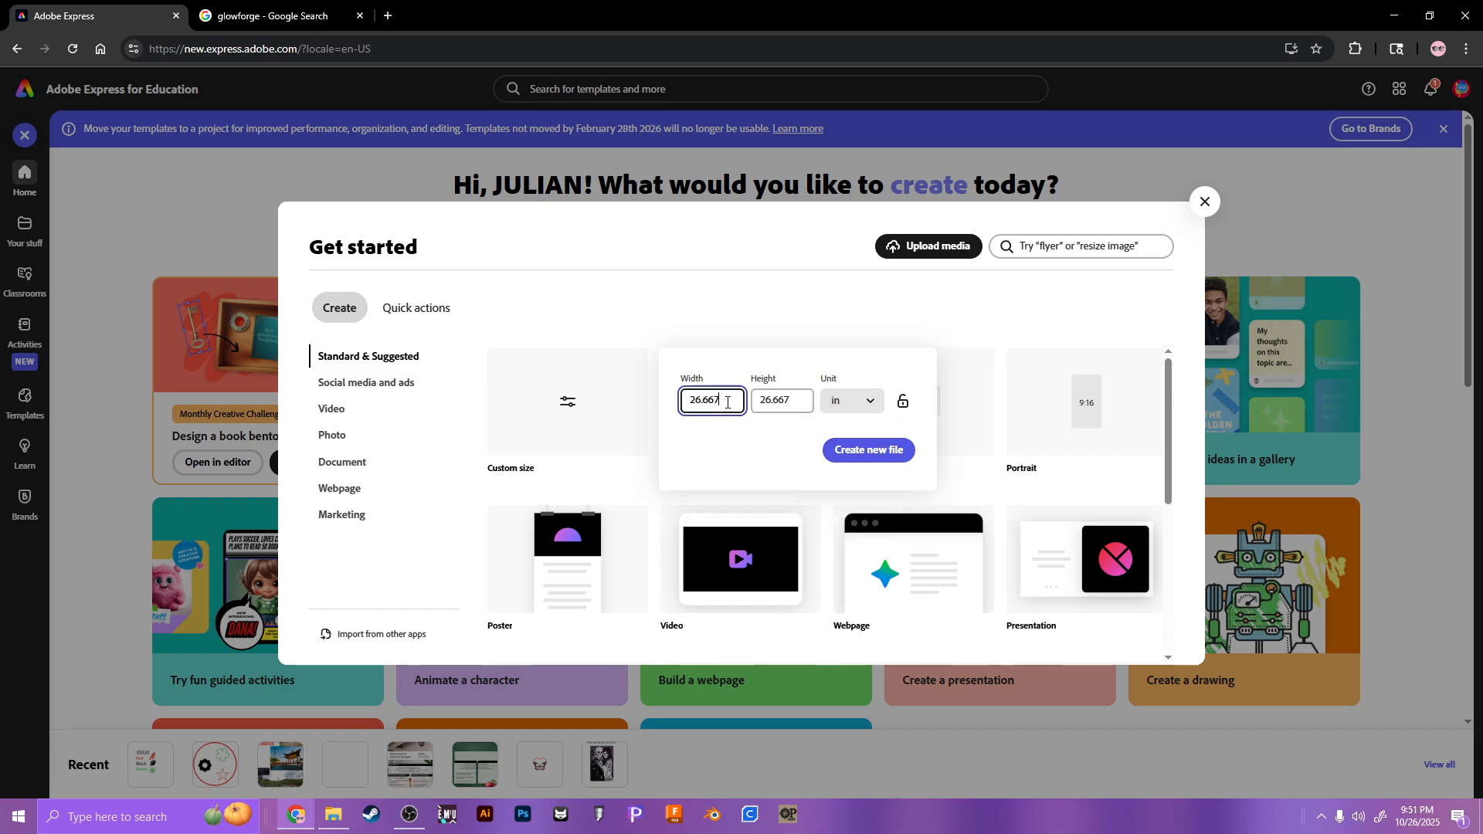
{"action": "double_click", "coordinate": [736, 403]}
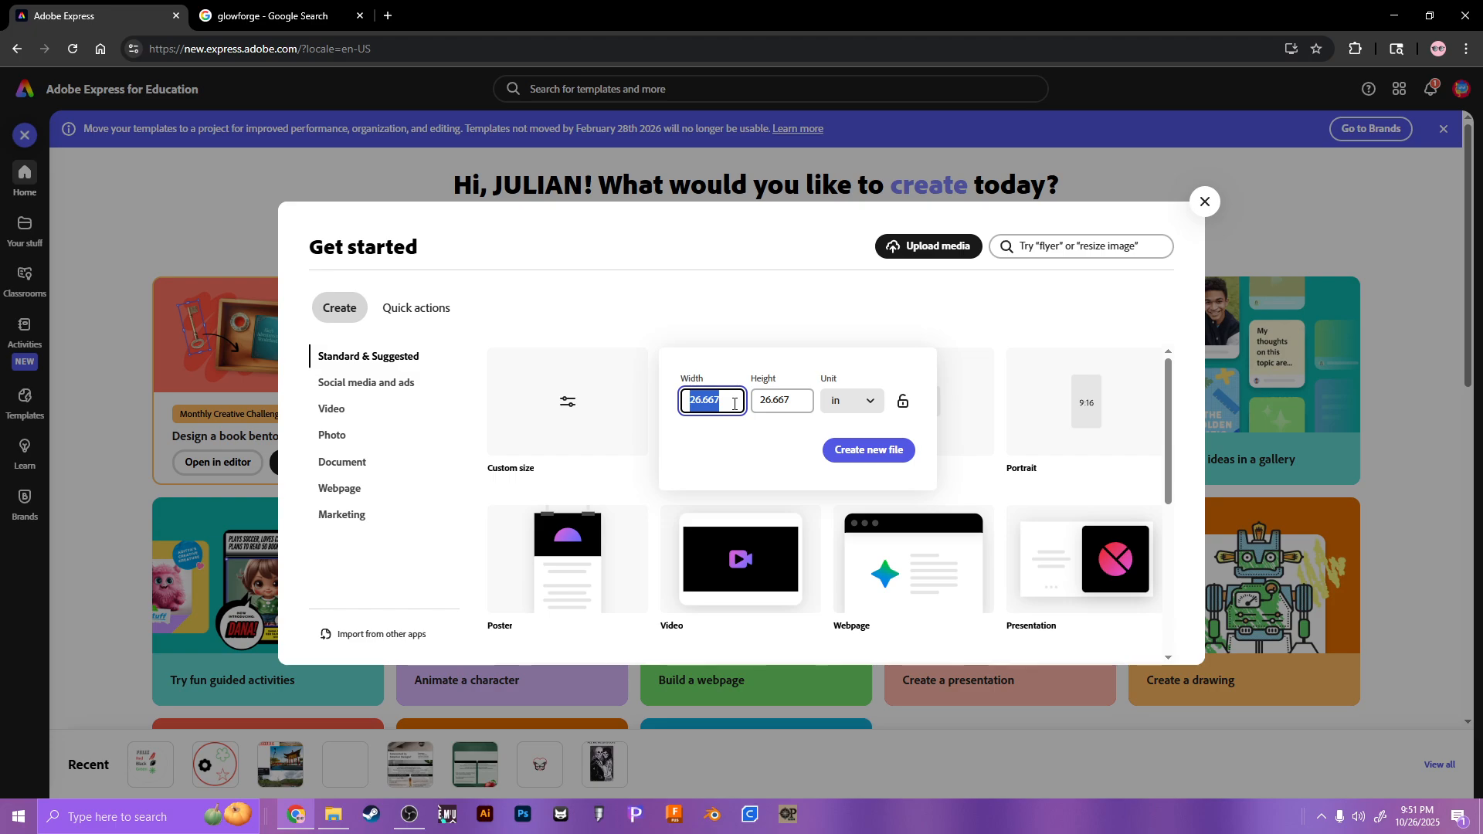
Step: Google 'glowforge bed size' (20 × 18 in max material), then return to the Adobe Express size setup
{"action": "left_click", "coordinate": [270, 15]}
{"action": "scroll", "coordinate": [154, 228], "scroll_direction": "up", "scroll_amount": 5}
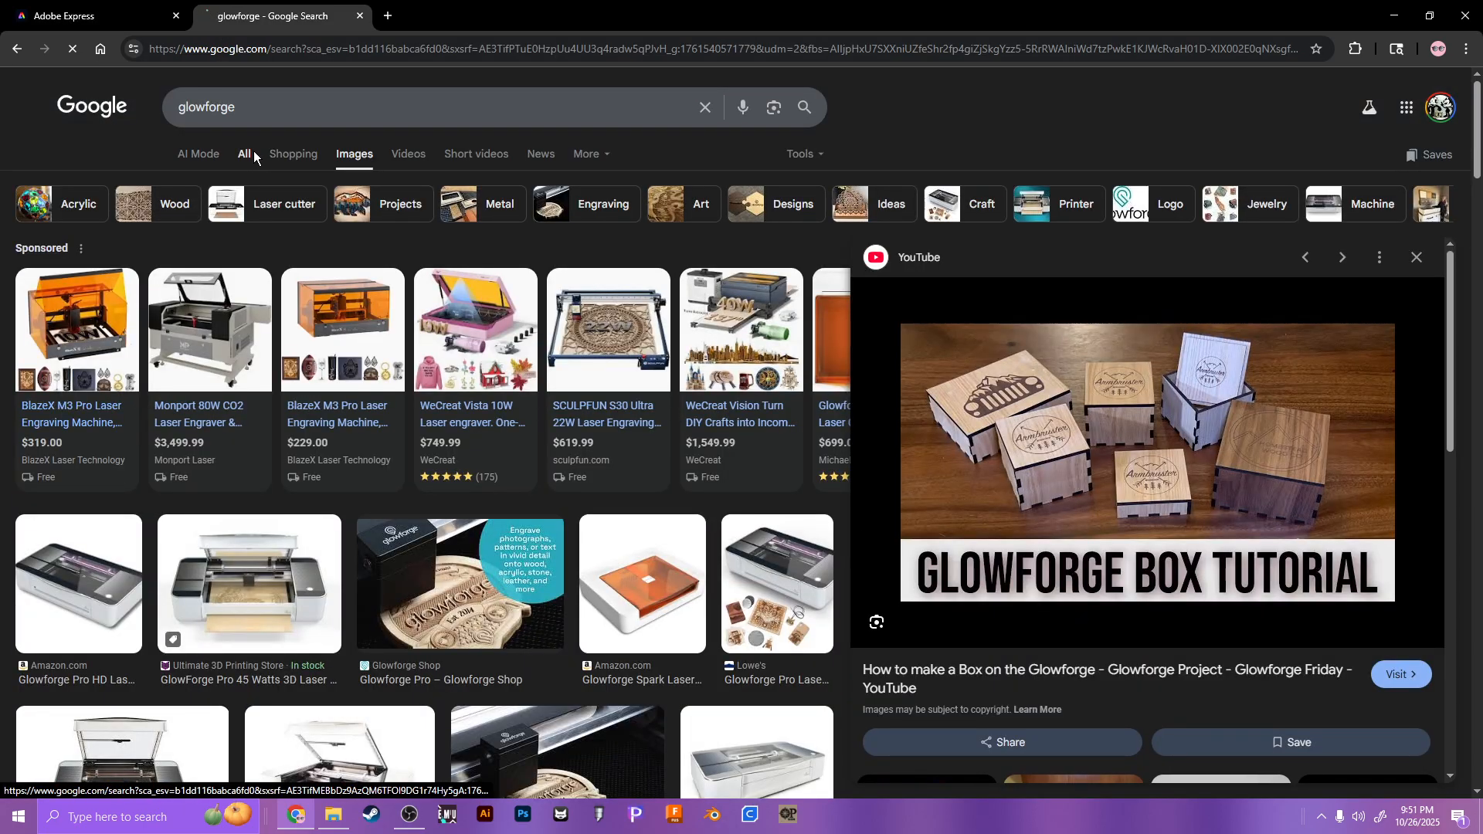
{"action": "left_click", "coordinate": [249, 152]}
{"action": "left_click", "coordinate": [264, 120]}
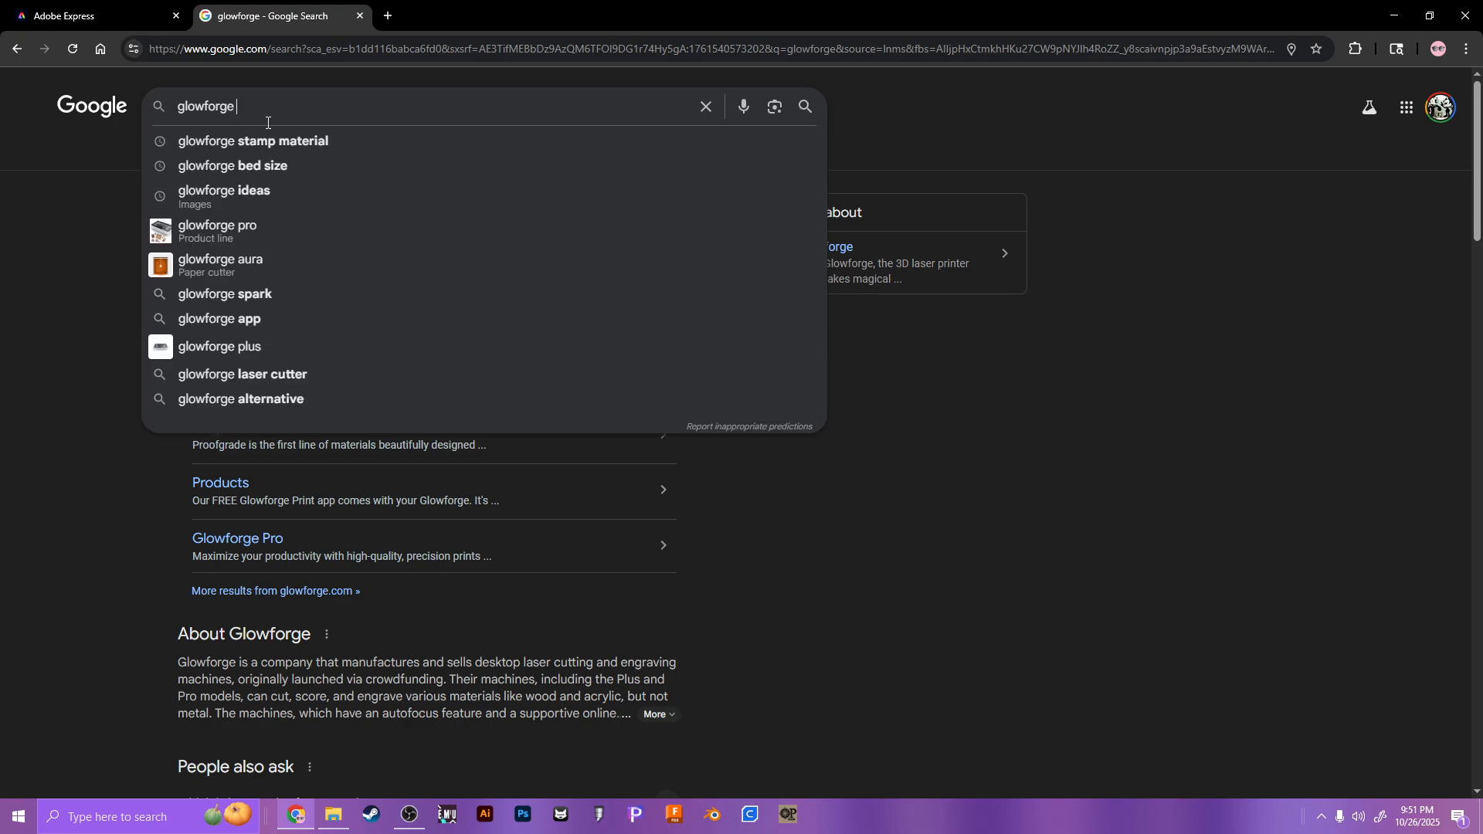
{"action": "left_click", "coordinate": [271, 169]}
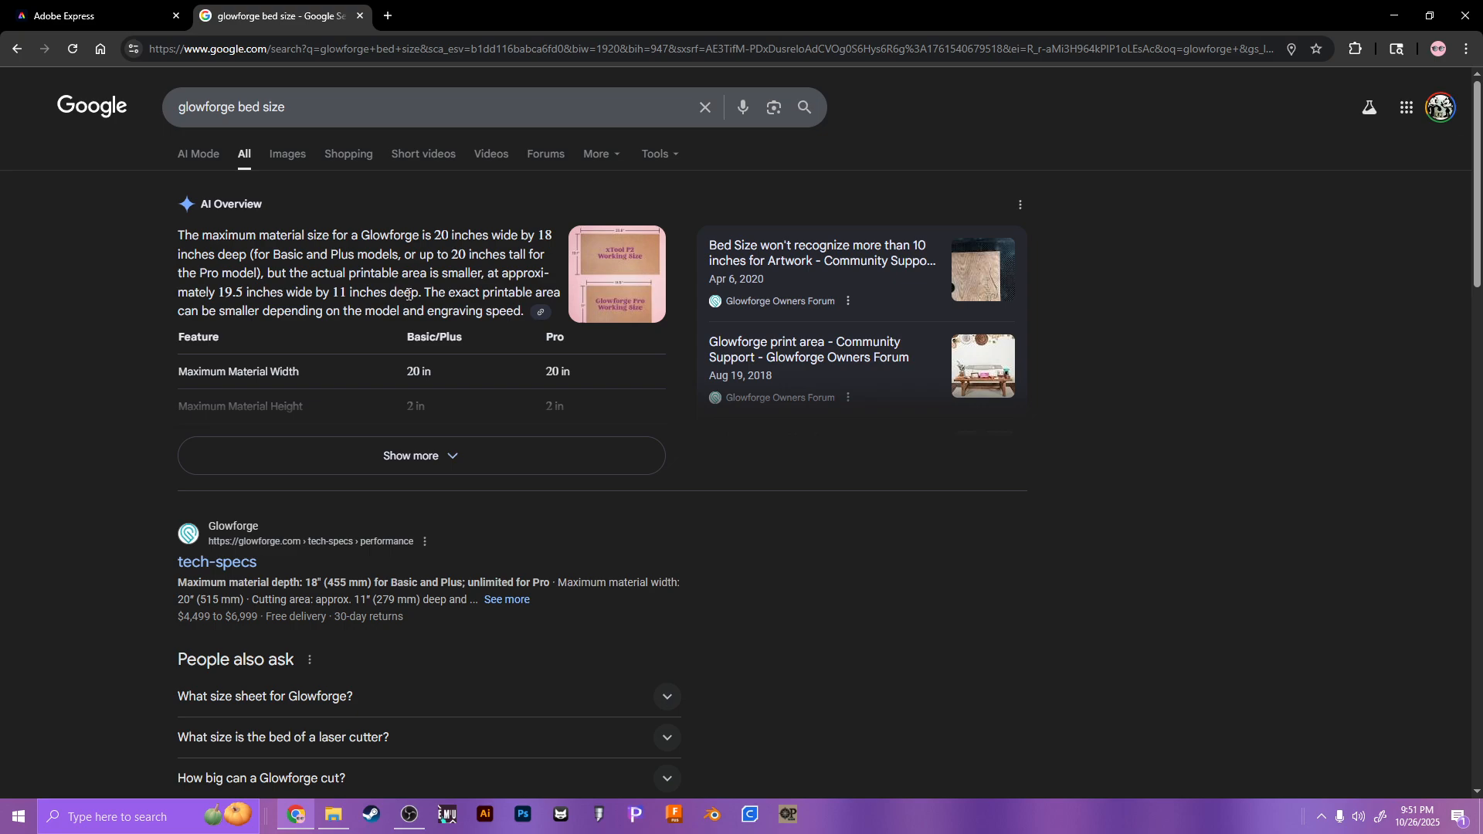
{"action": "left_click", "coordinate": [165, 6]}
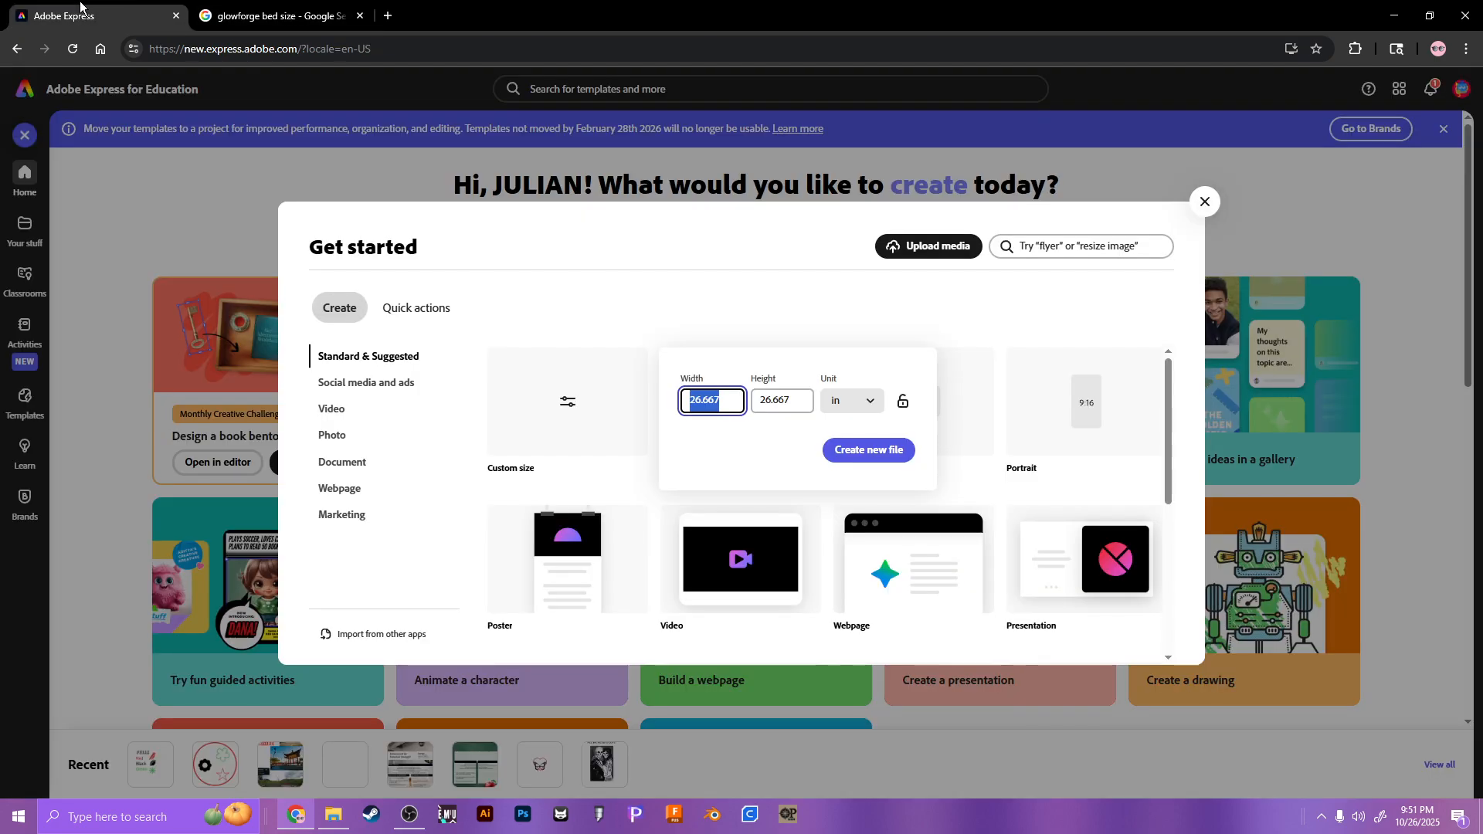
Step: Enter width 5 and height 5 inches and create the blank design
{"action": "type", "text": "5"}
{"action": "key", "text": "Tab"}
{"action": "type", "text": "5"}
{"action": "left_click", "coordinate": [731, 426]}
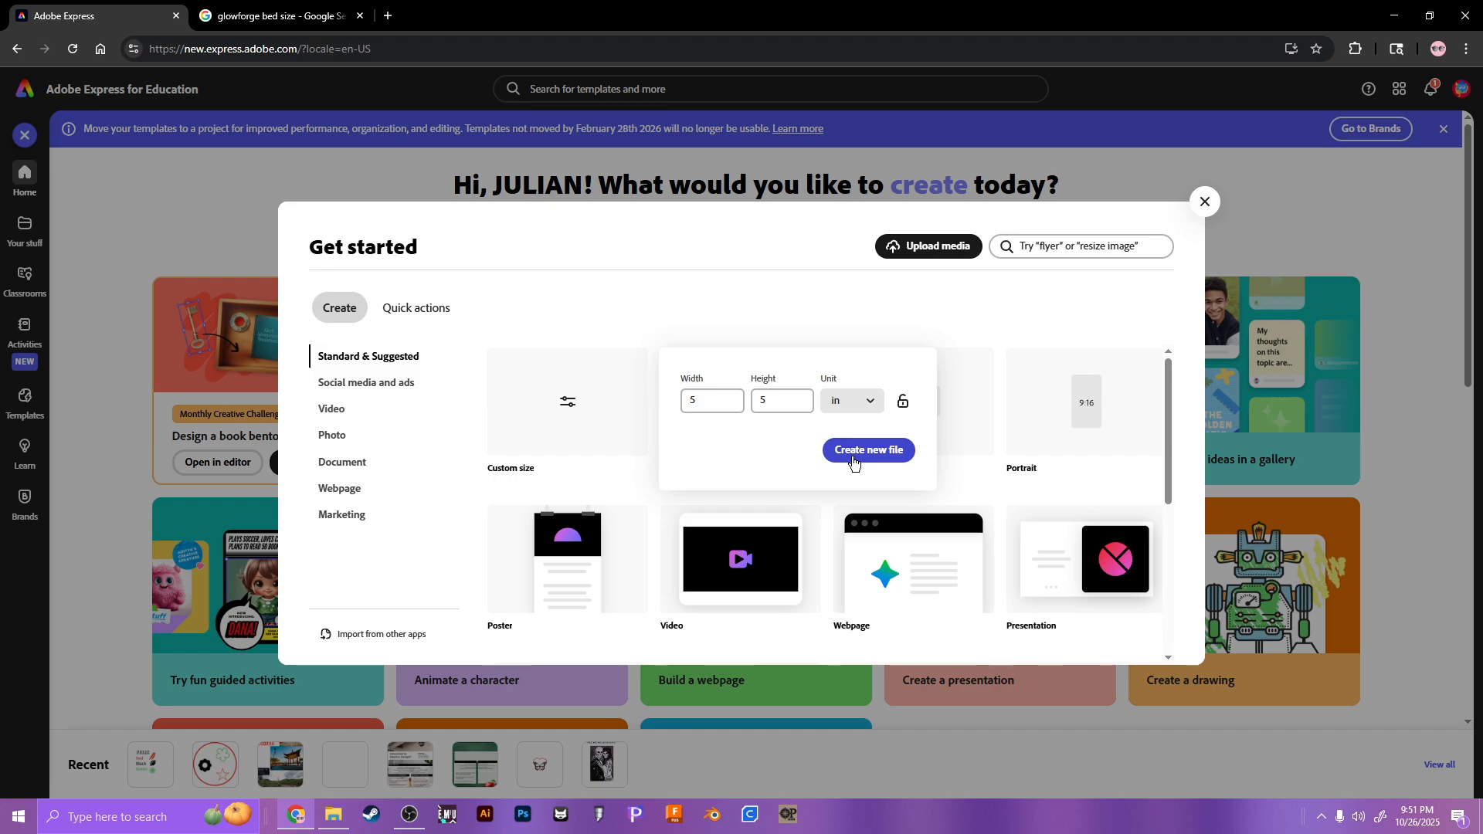
{"action": "left_click", "coordinate": [853, 456]}
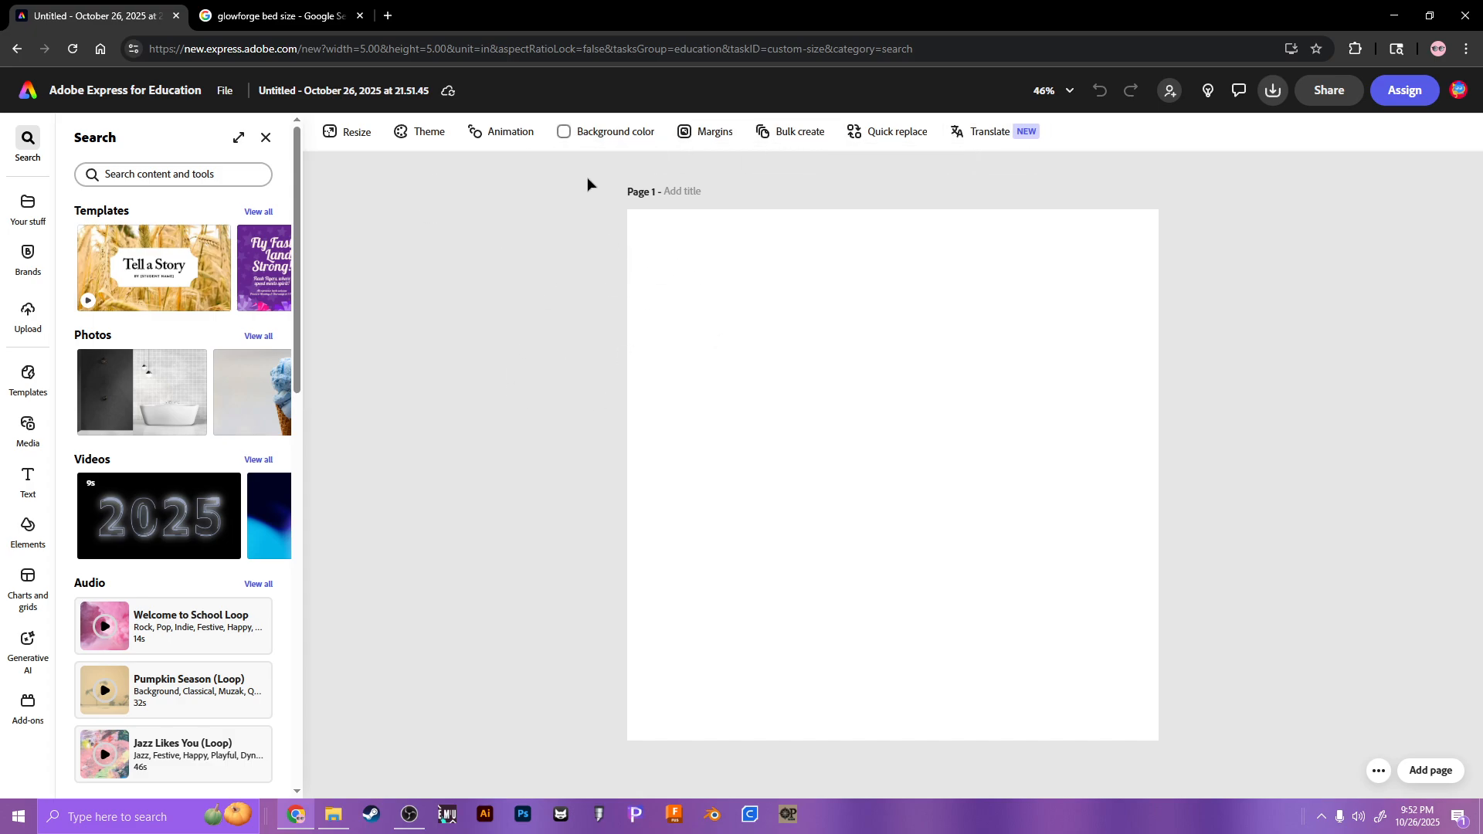
Step: Try pink, green and gradient page backgrounds, then settle on the transparent swatch
{"action": "left_click", "coordinate": [599, 140]}
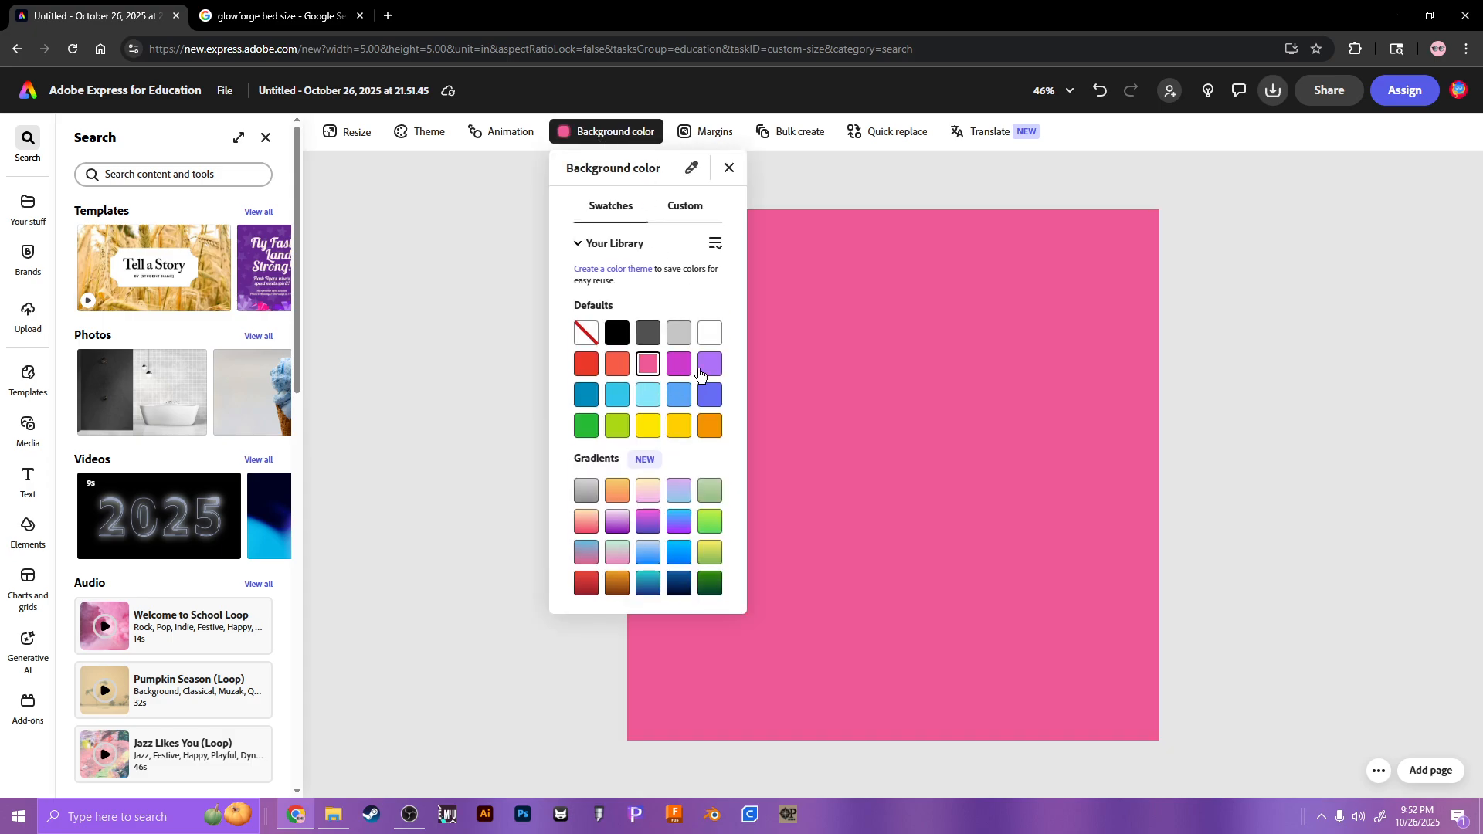
{"action": "left_click", "coordinate": [679, 426]}
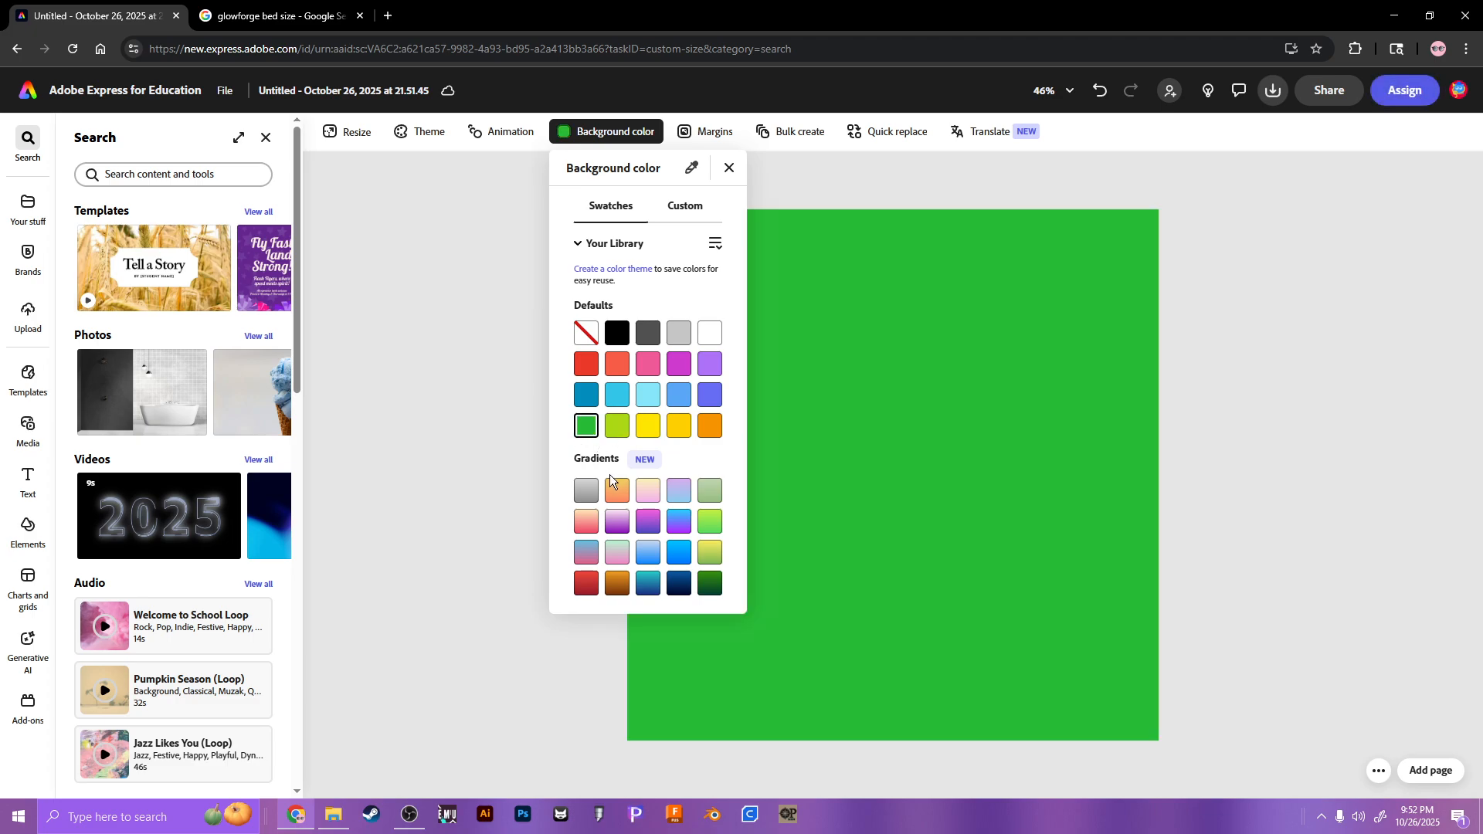
{"action": "left_click", "coordinate": [617, 489]}
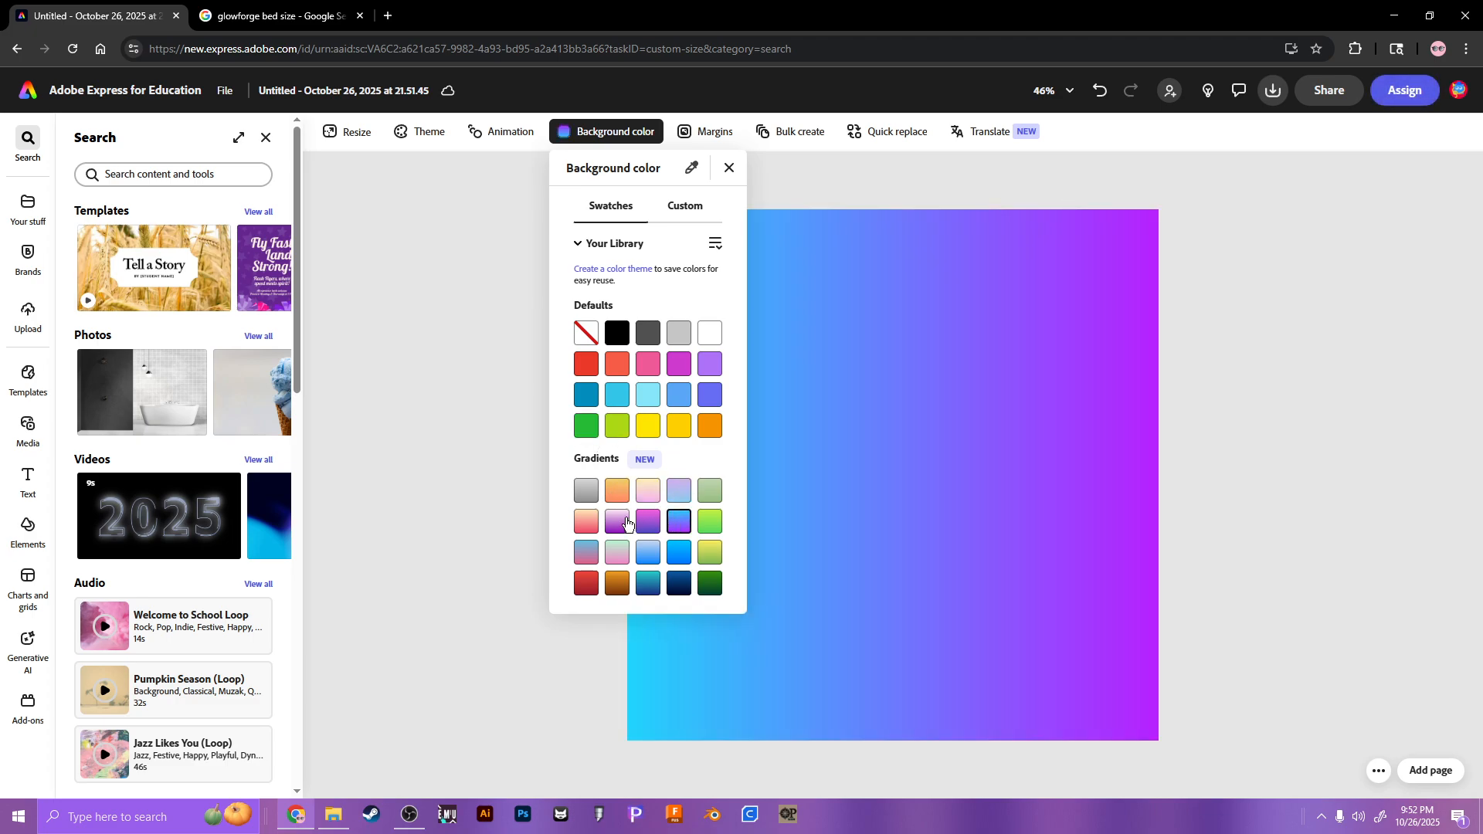
{"action": "left_click", "coordinate": [592, 488]}
{"action": "left_click", "coordinate": [575, 333]}
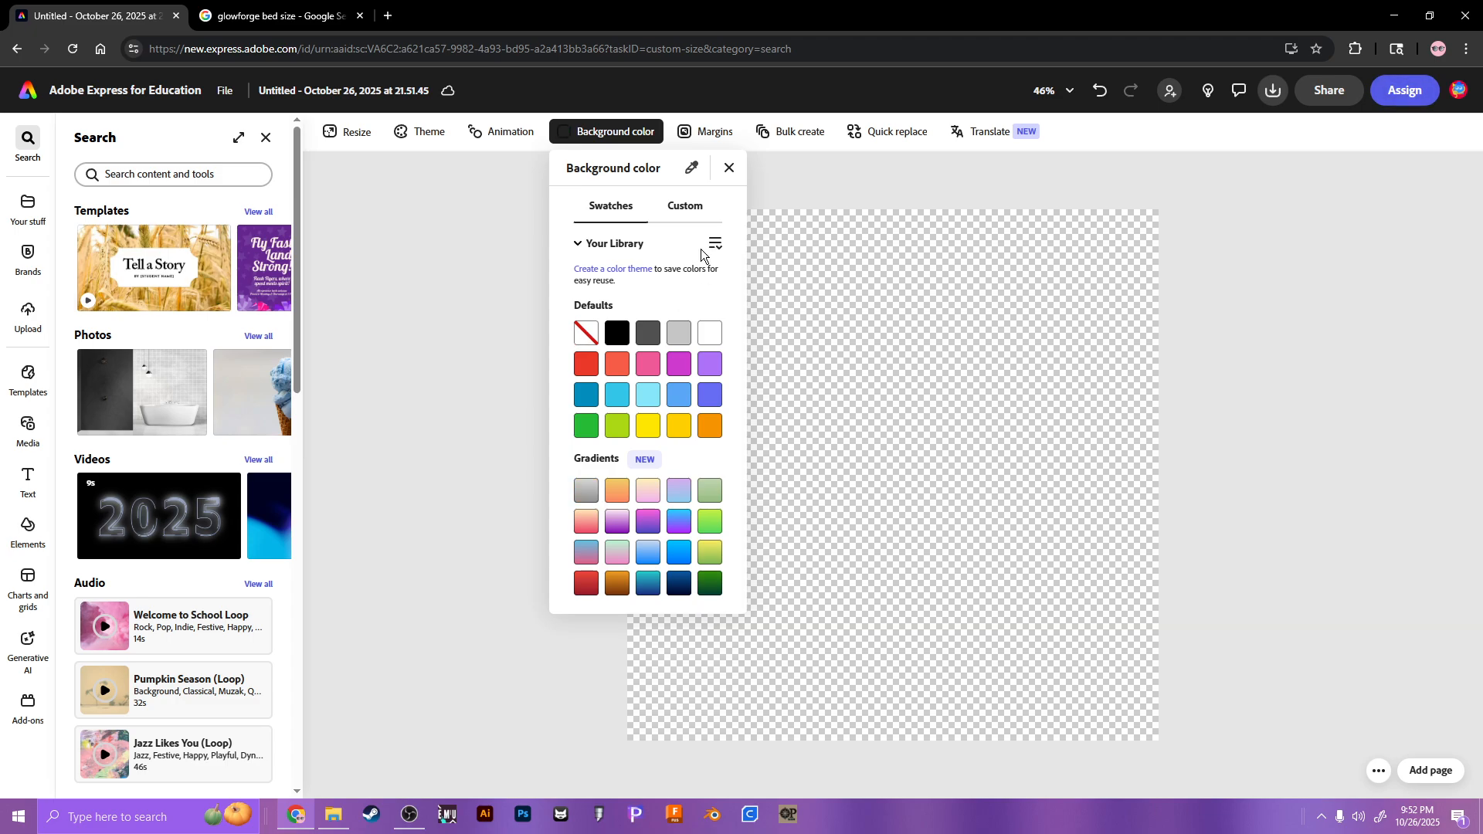
{"action": "left_click", "coordinate": [729, 169]}
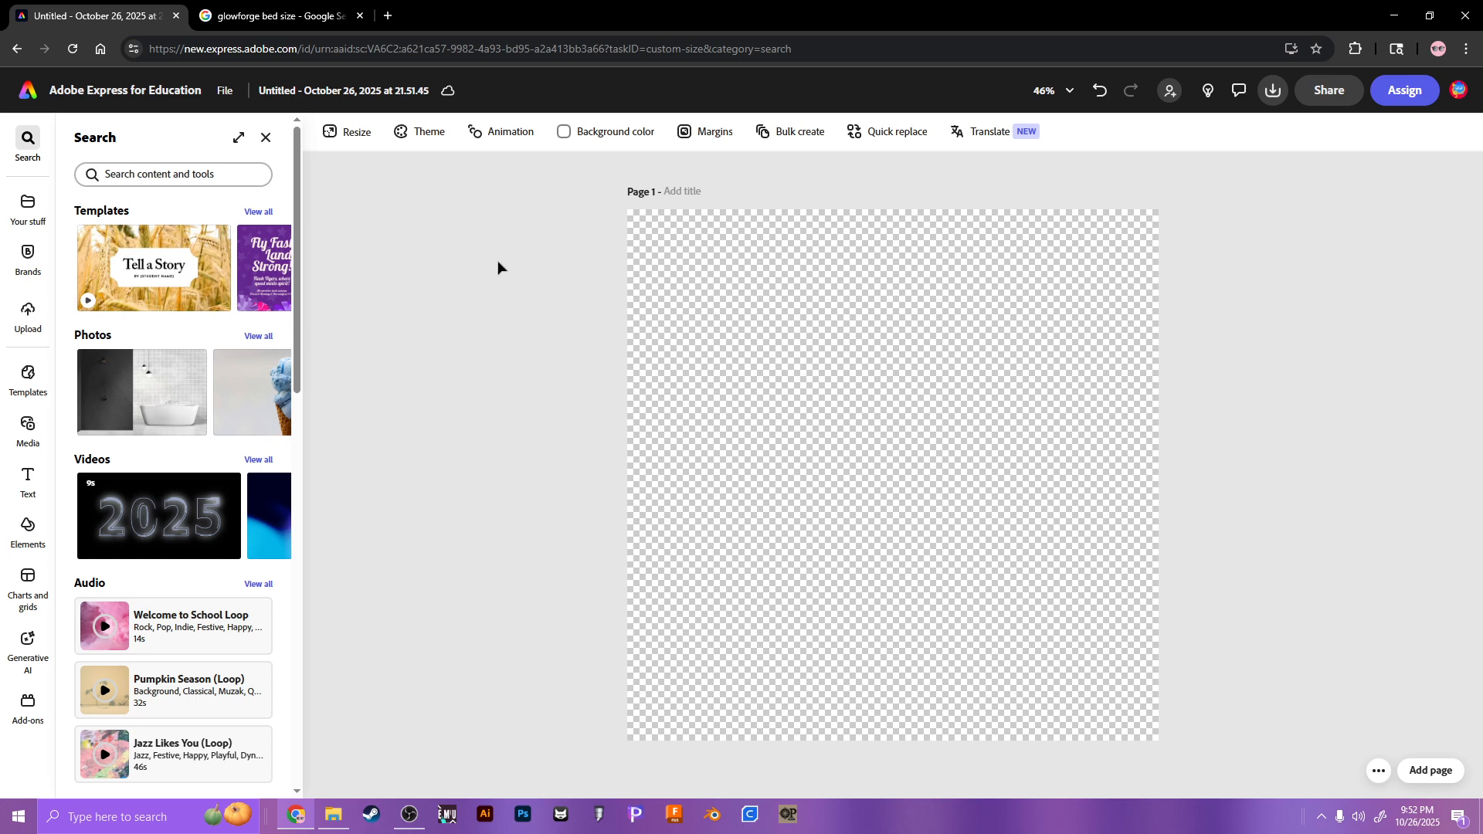
Step: Open the glowforge.com tech-specs result from the bed-size search, then go back to the design
{"action": "left_click", "coordinate": [278, 16]}
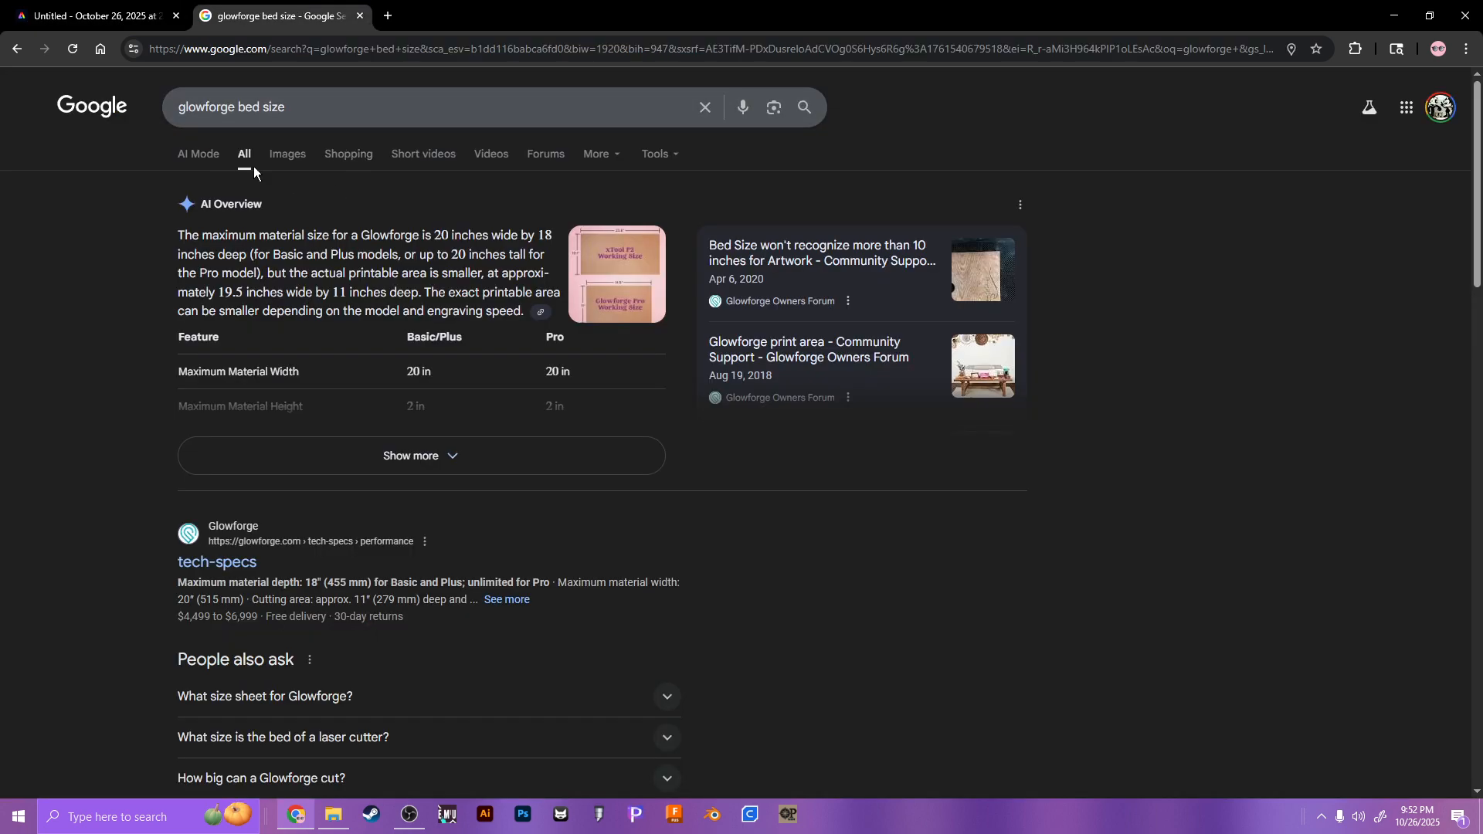
{"action": "left_click", "coordinate": [203, 557]}
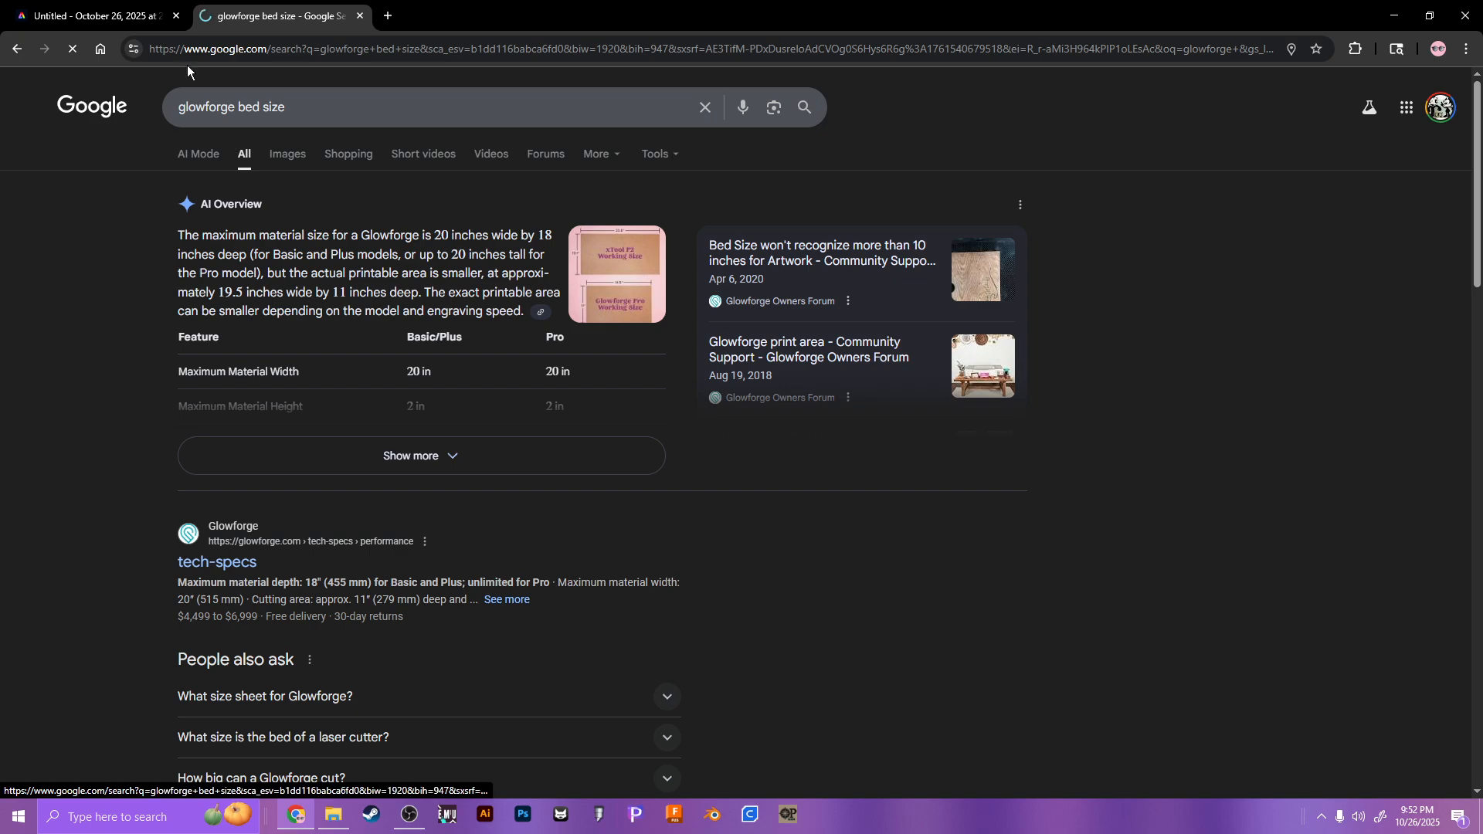
{"action": "left_click", "coordinate": [44, 8]}
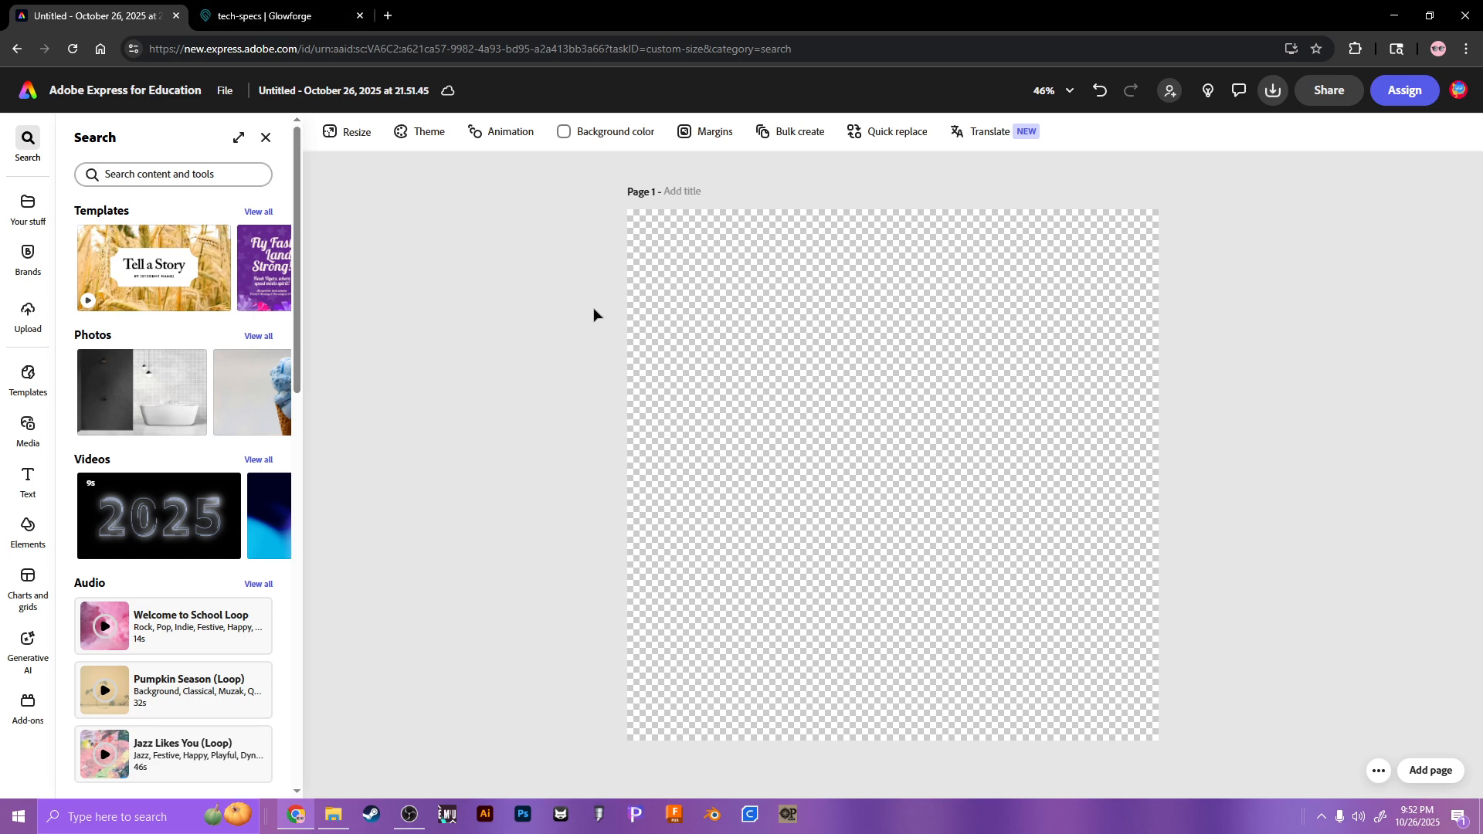
Step: Add a text box to the page reading 'Felix'
{"action": "left_click", "coordinate": [30, 481]}
{"action": "left_click", "coordinate": [142, 172]}
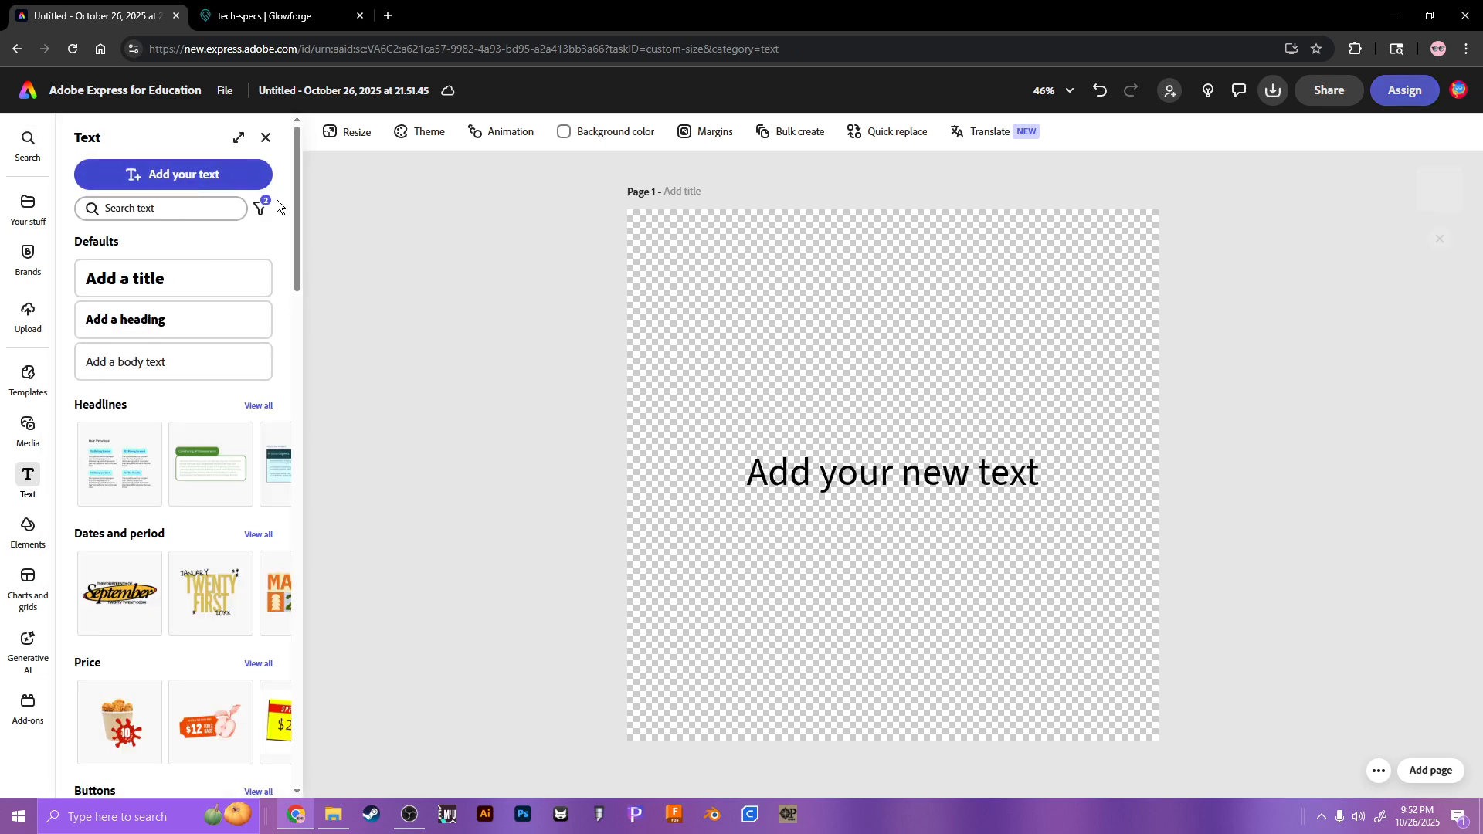
{"action": "type", "text": "adfgiujn"}
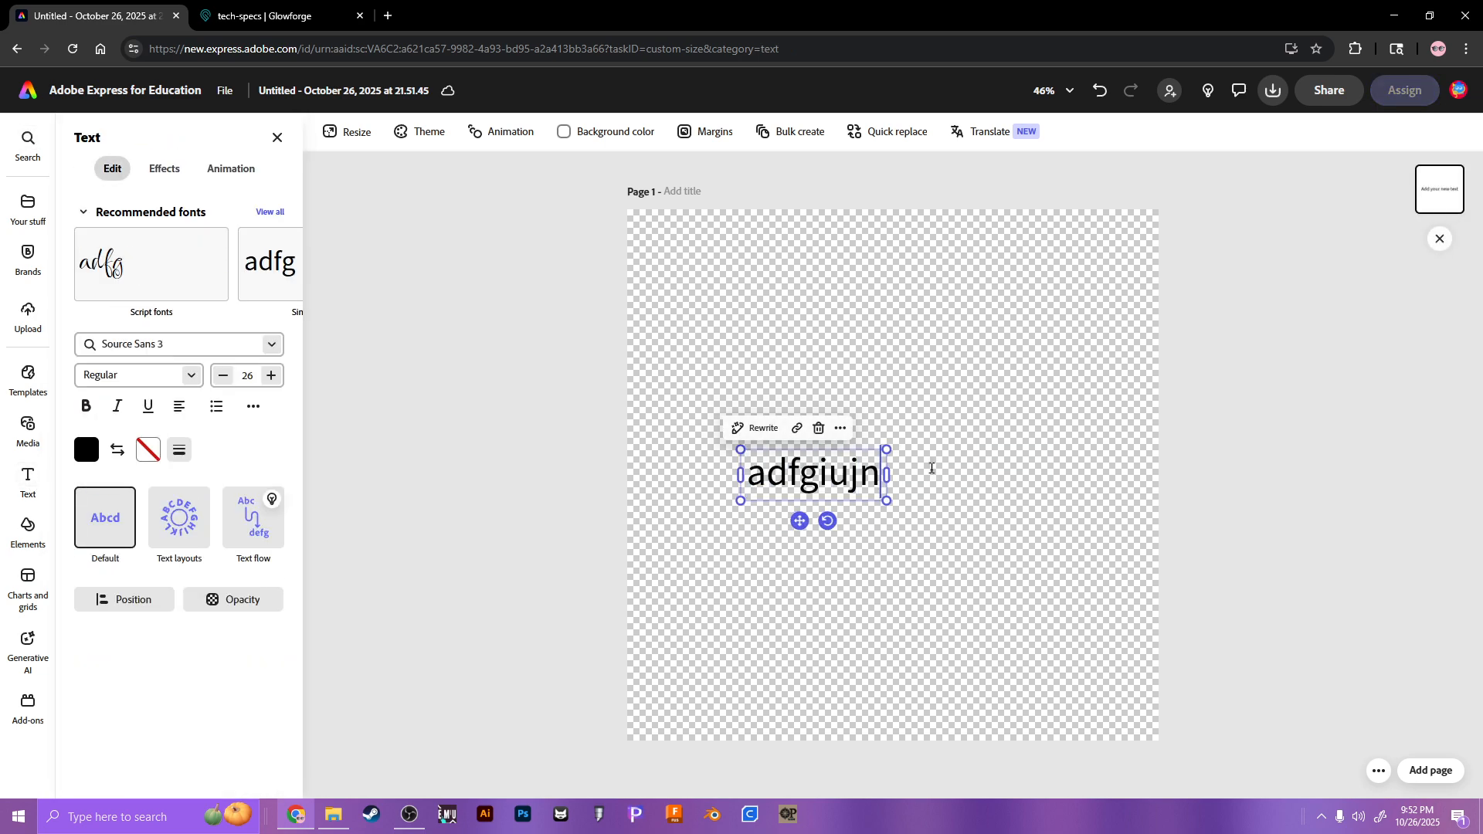
{"action": "type", "text": "bowhadsgf"}
{"action": "key", "text": "ctrl+BackSpace"}
{"action": "type", "text": "Feloi"}
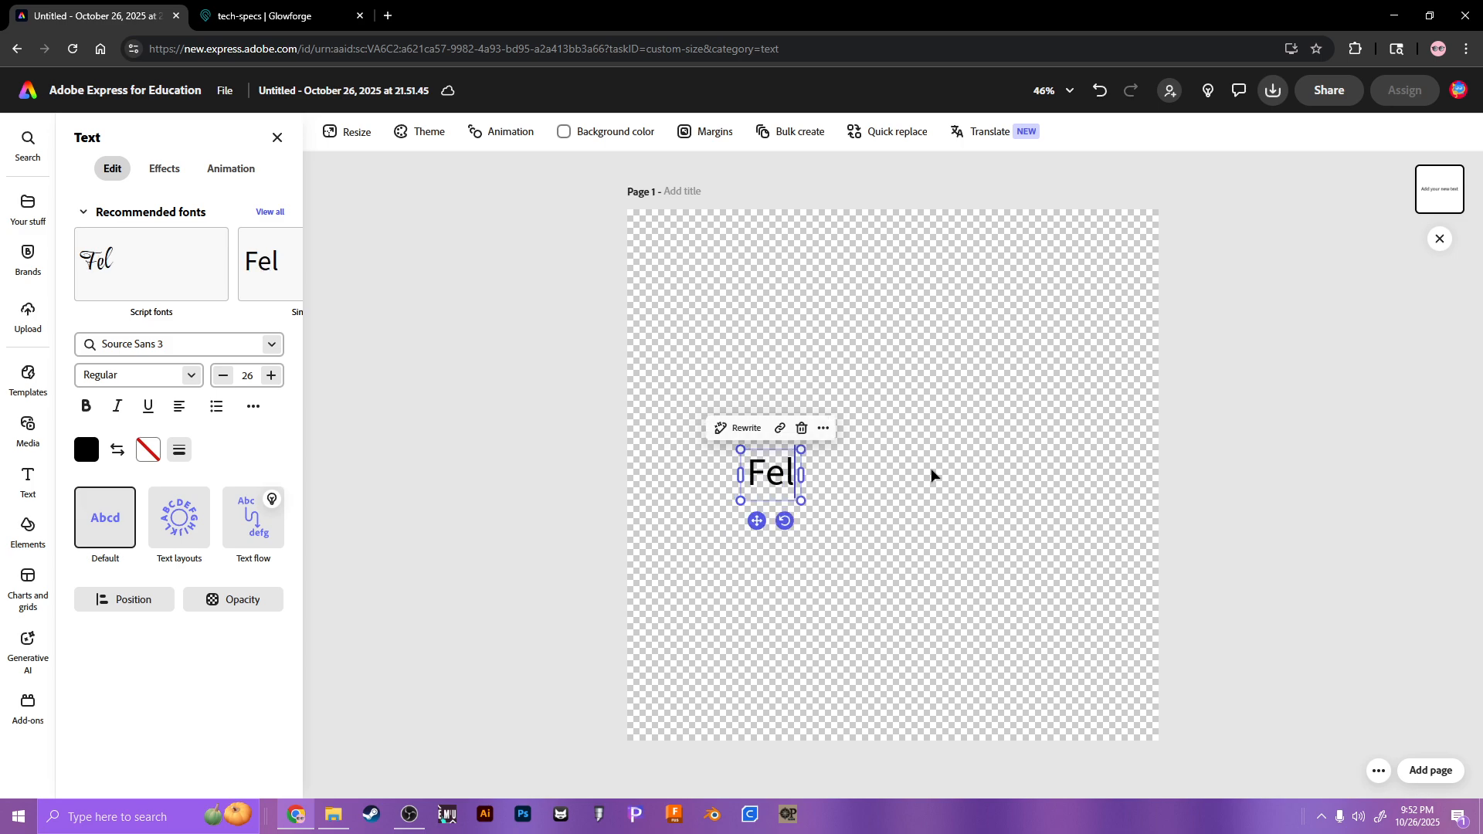
{"action": "key", "text": "BackSpace"}
{"action": "key", "text": "BackSpace"}
{"action": "type", "text": "ix"}
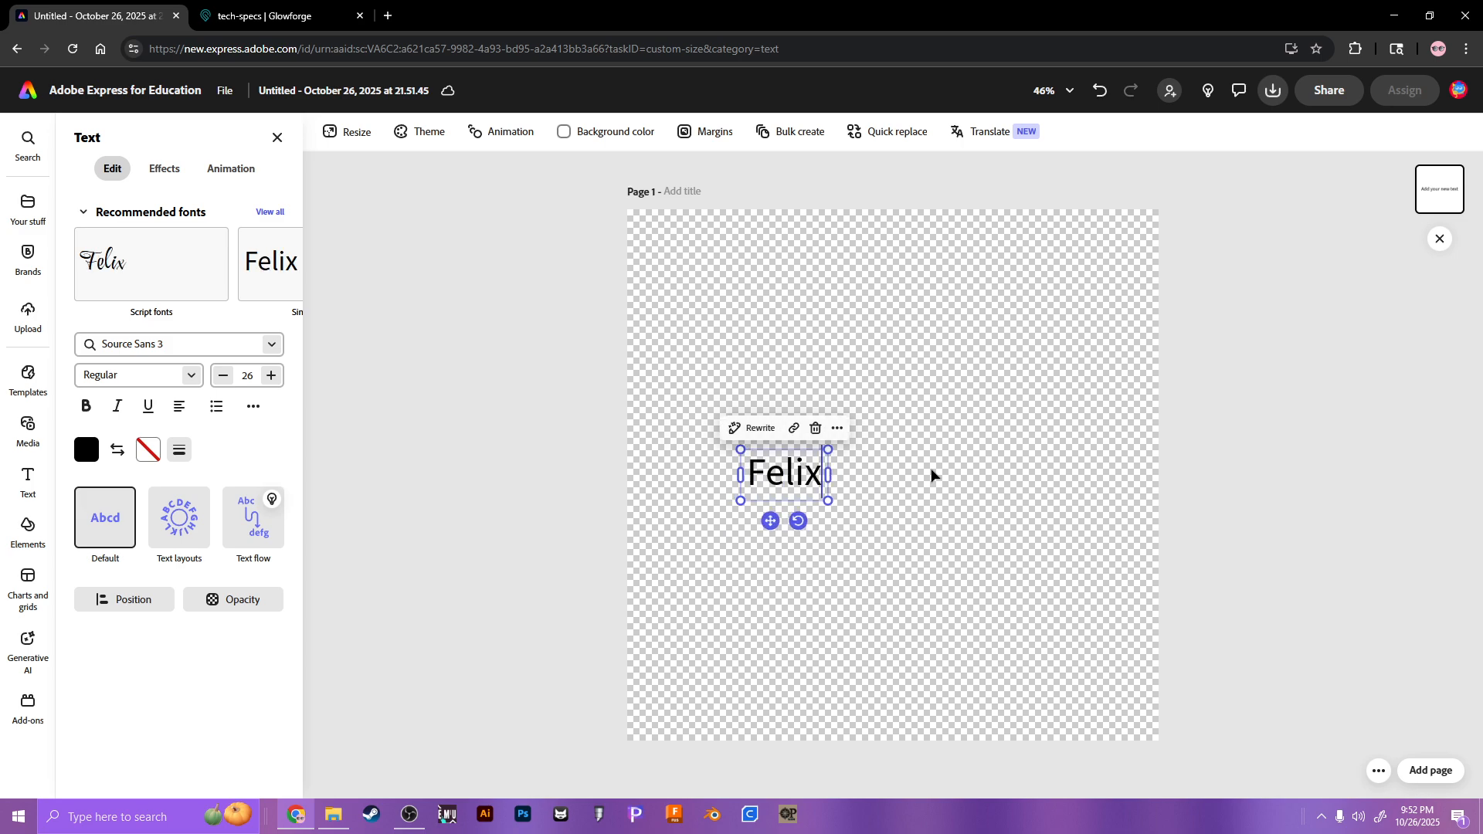
Step: Try script and Source Sans Pro fonts, then set Felix in Recursive Mono Casual Static
{"action": "left_click", "coordinate": [175, 260]}
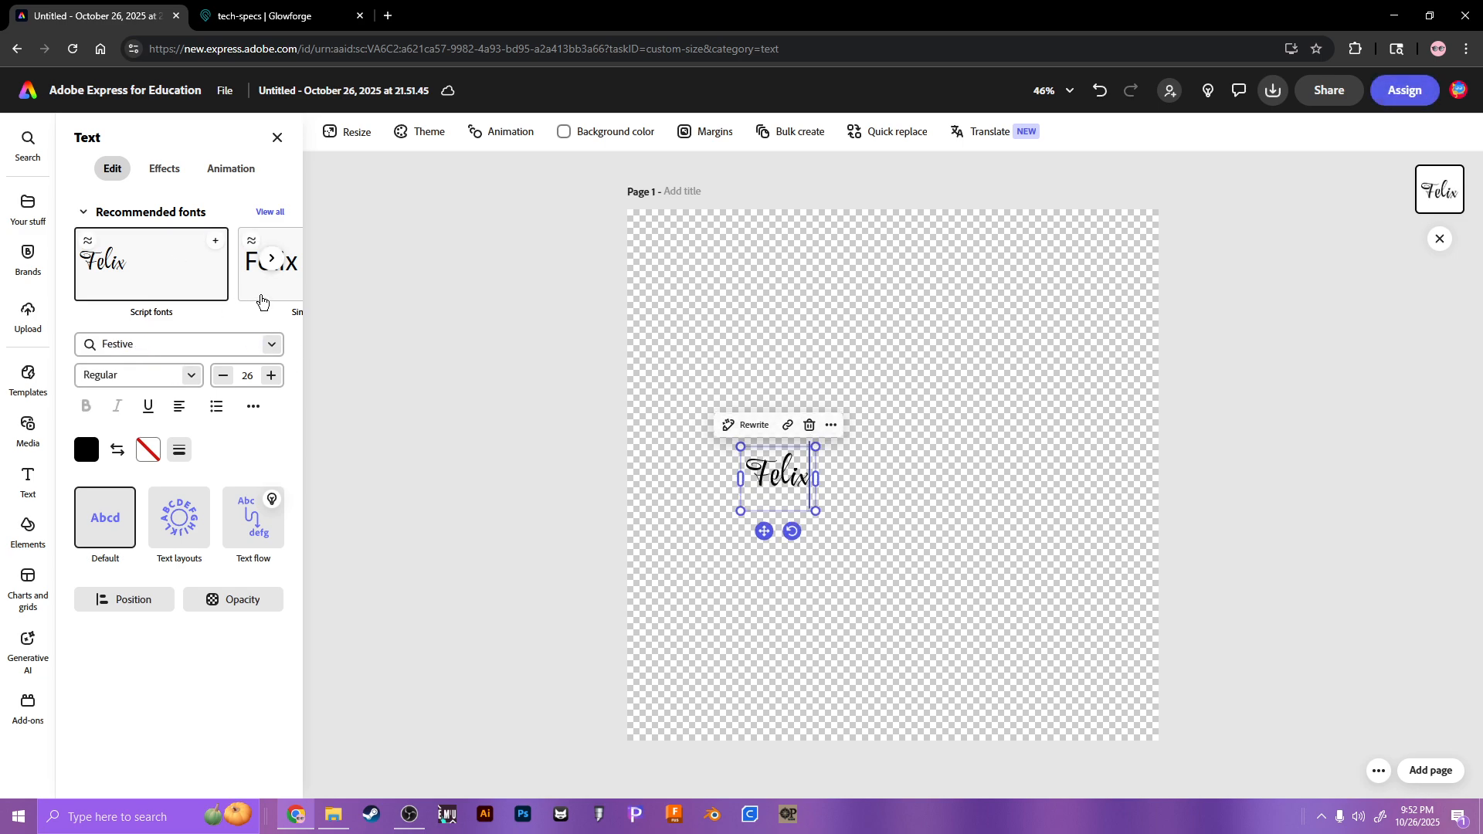
{"action": "left_click", "coordinate": [254, 297]}
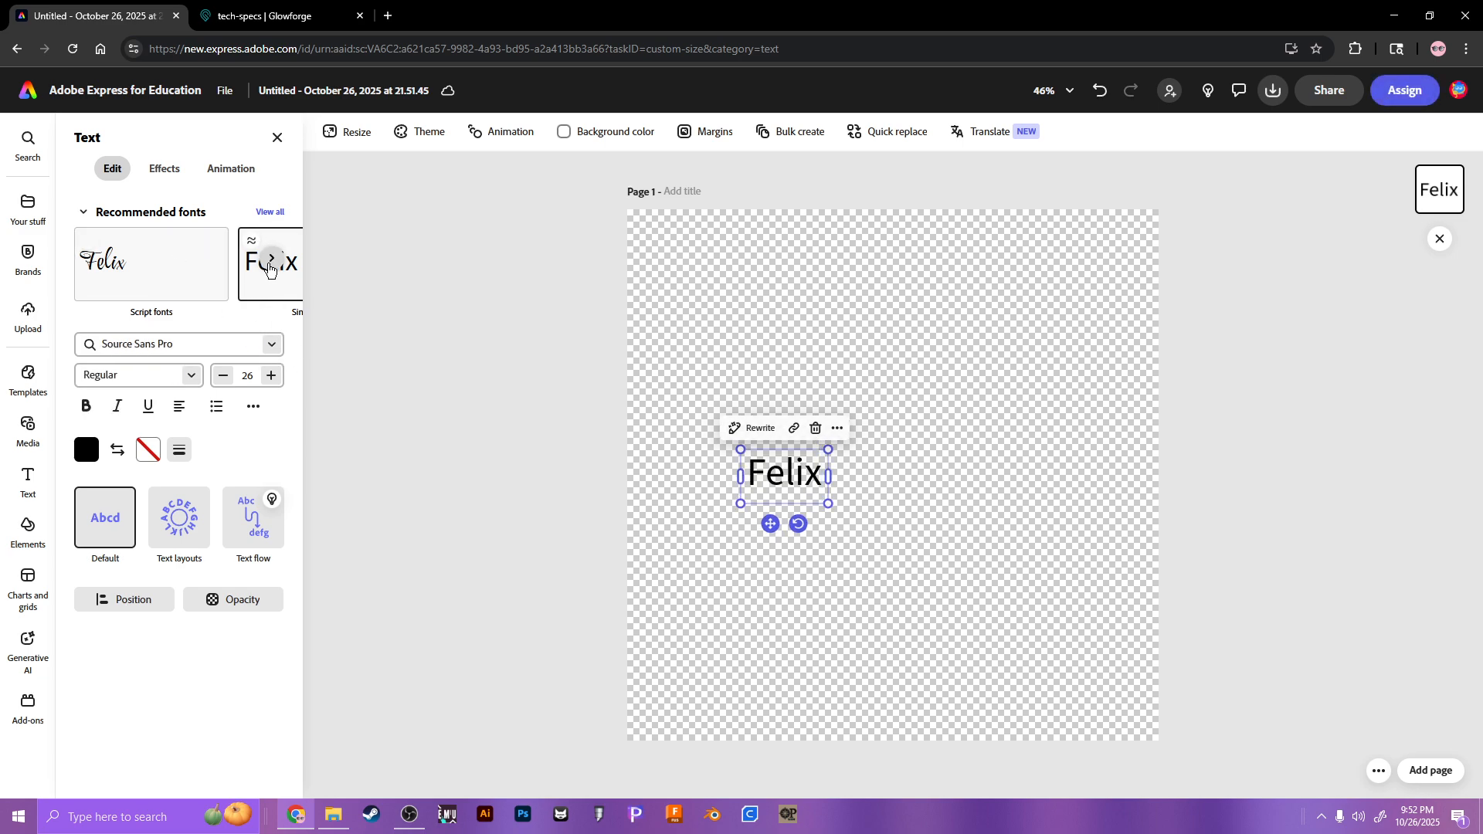
{"action": "left_click", "coordinate": [270, 259]}
{"action": "left_click", "coordinate": [263, 259]}
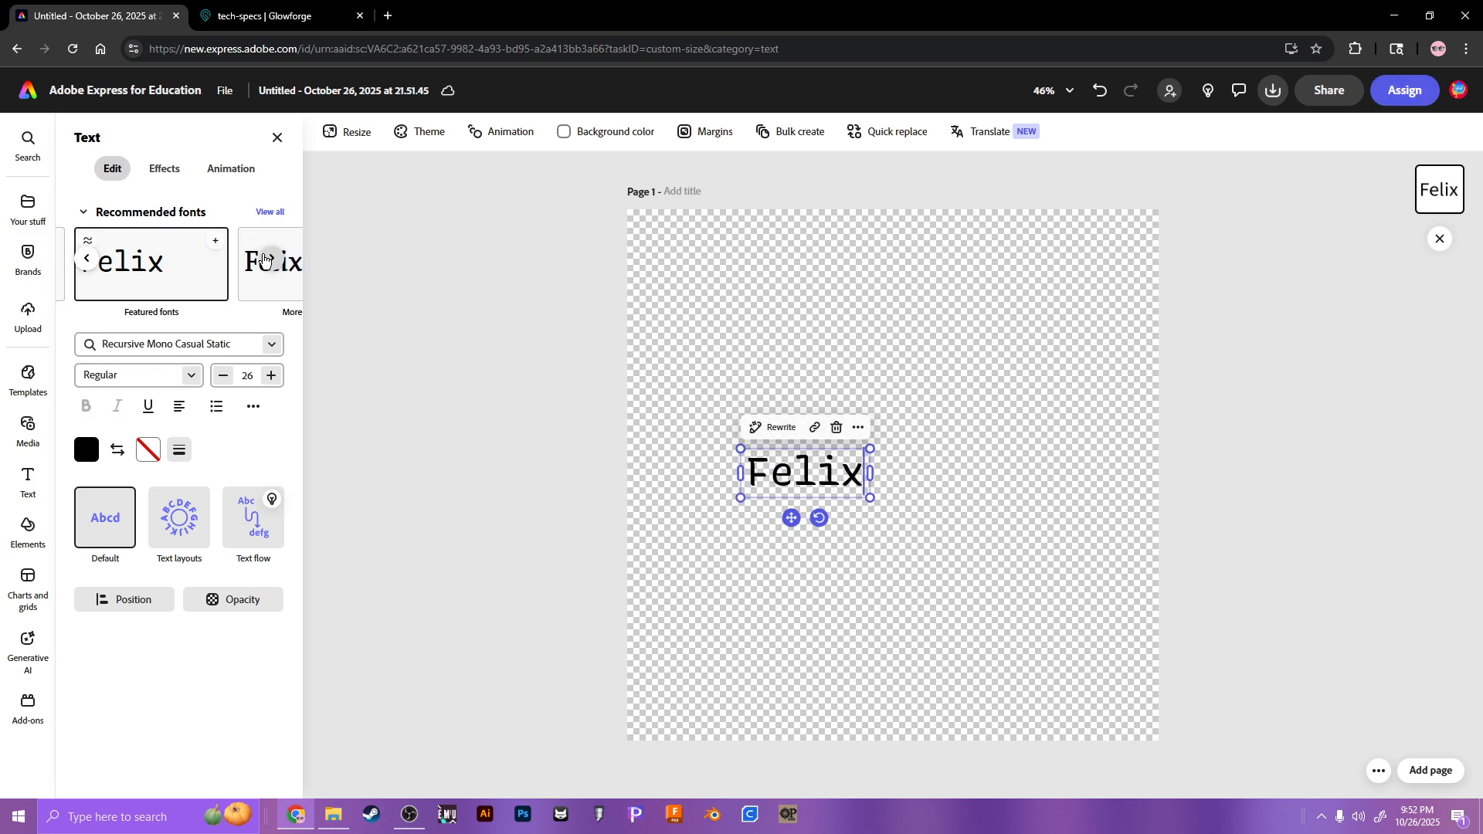
{"action": "left_click", "coordinate": [272, 345]}
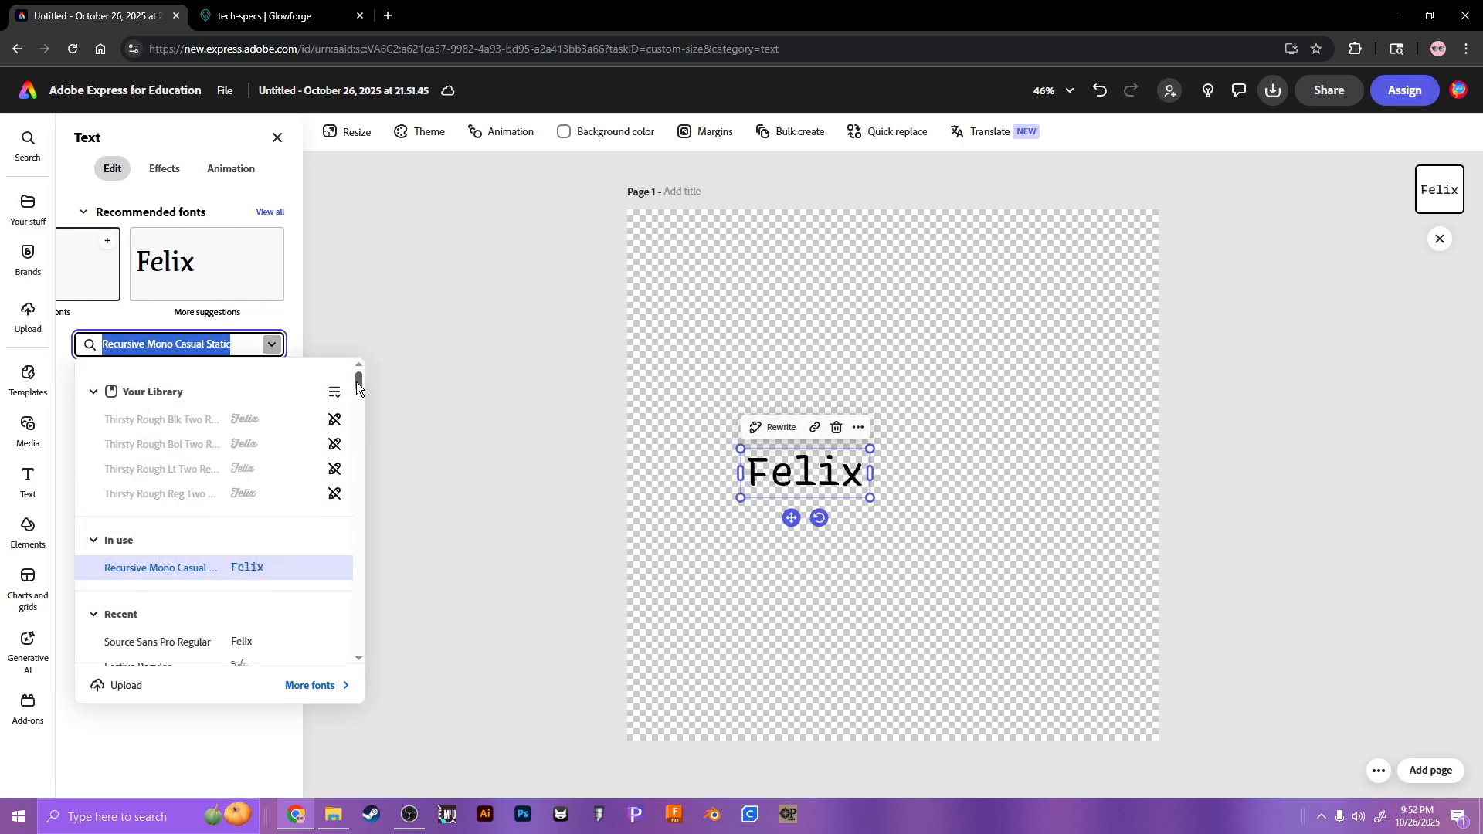
Step: Set the text to Stencil Std Bold and resize the lettering to about size 49
{"action": "left_click_drag", "start_coordinate": [355, 382], "coordinate": [342, 554]}
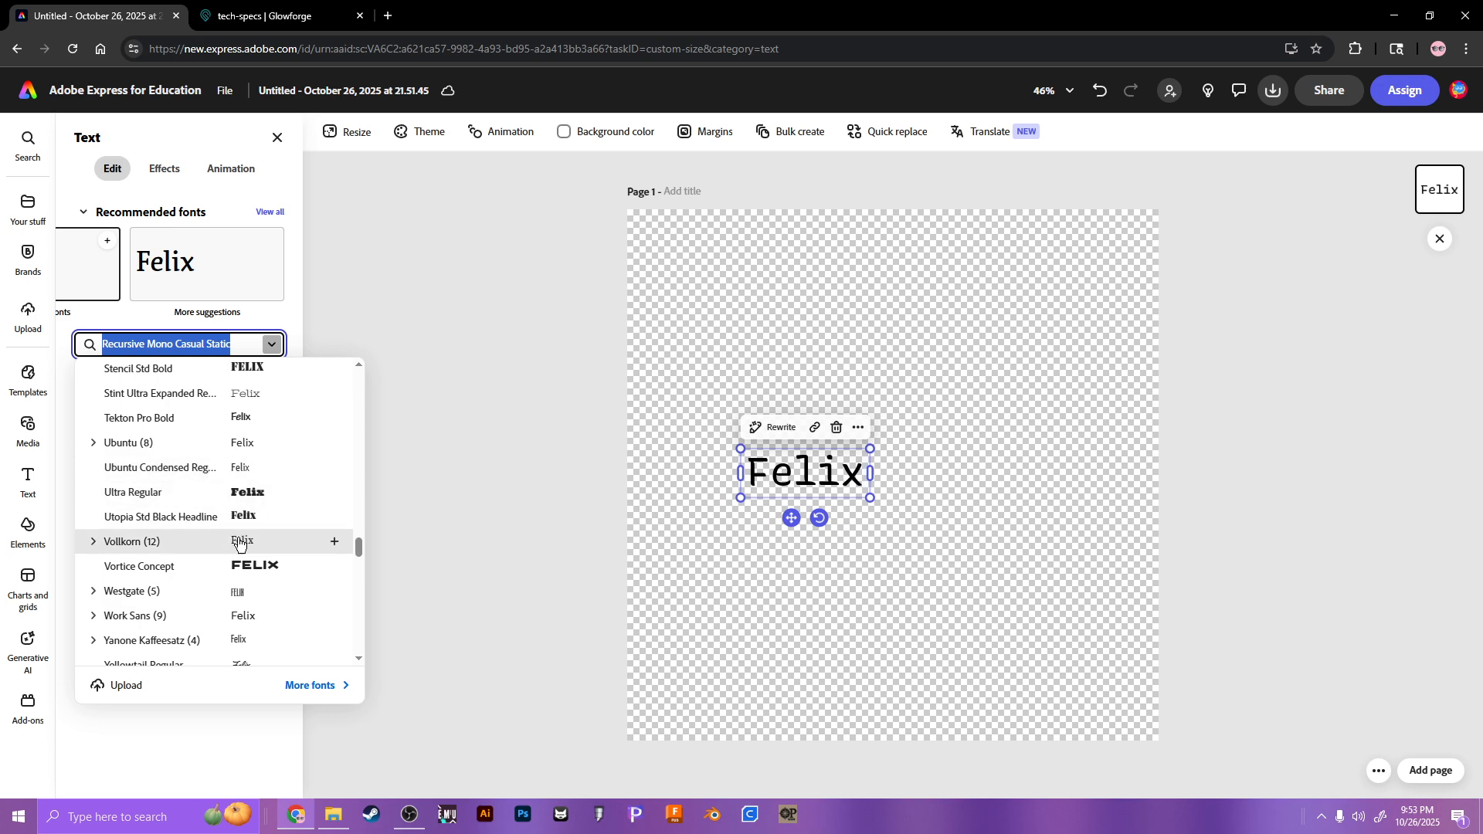
{"action": "scroll", "coordinate": [244, 471], "scroll_direction": "up", "scroll_amount": 2}
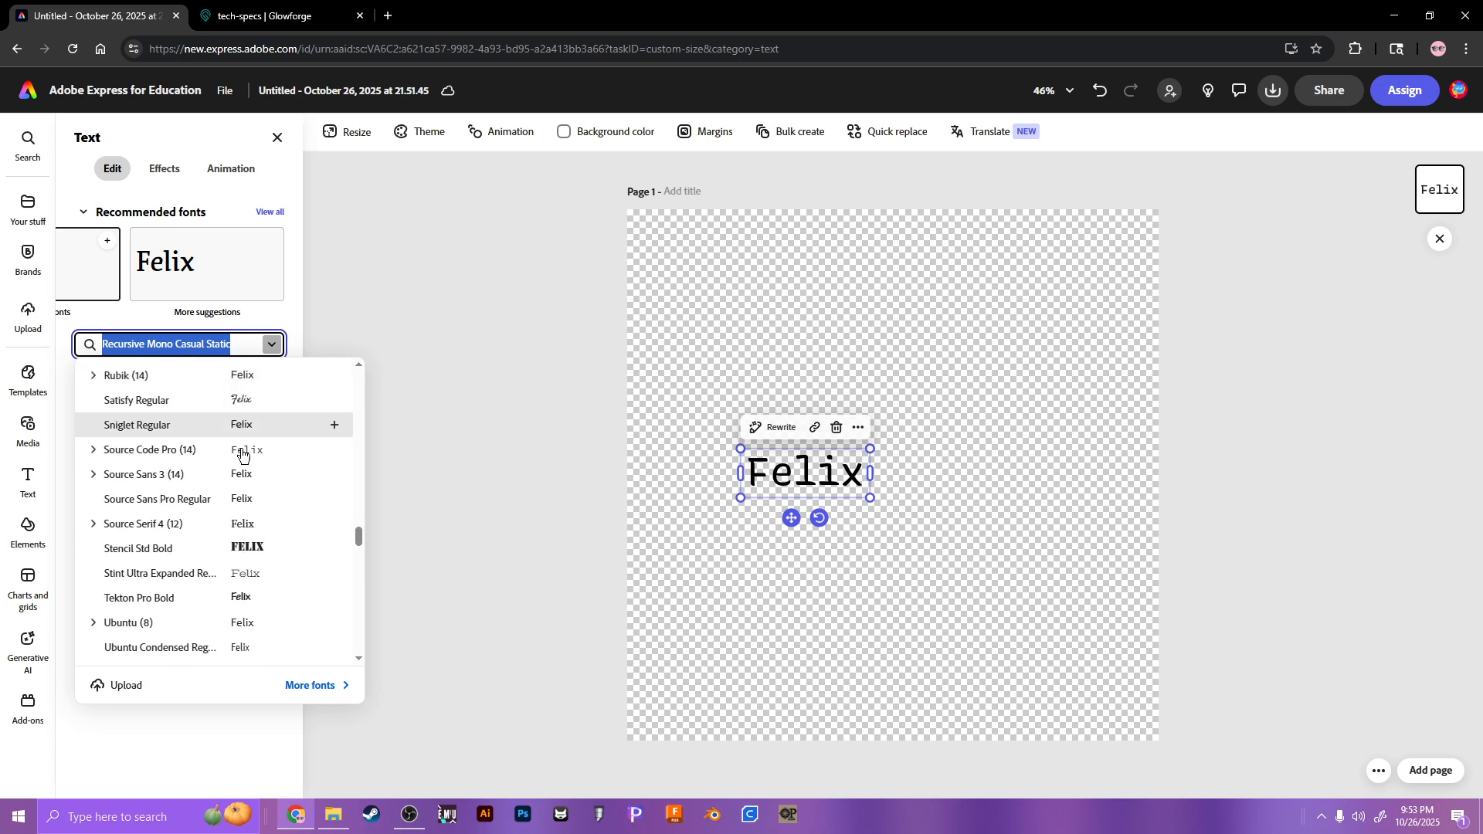
{"action": "left_click", "coordinate": [234, 547]}
{"action": "left_click_drag", "start_coordinate": [869, 500], "coordinate": [1037, 557]}
{"action": "left_click_drag", "start_coordinate": [1036, 506], "coordinate": [769, 469]}
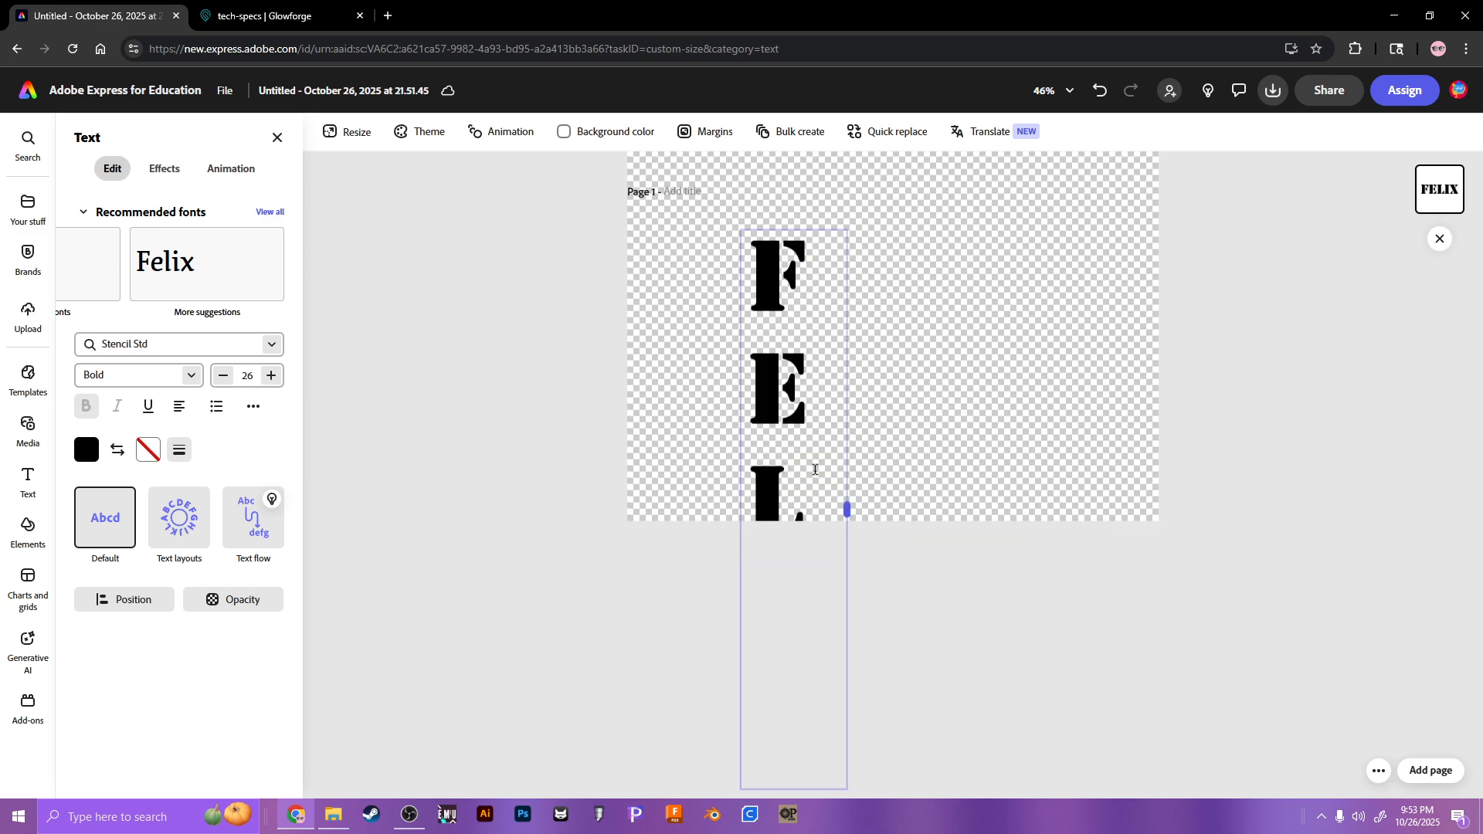
{"action": "left_click_drag", "start_coordinate": [741, 231], "coordinate": [834, 380]}
{"action": "left_click_drag", "start_coordinate": [808, 429], "coordinate": [808, 331]}
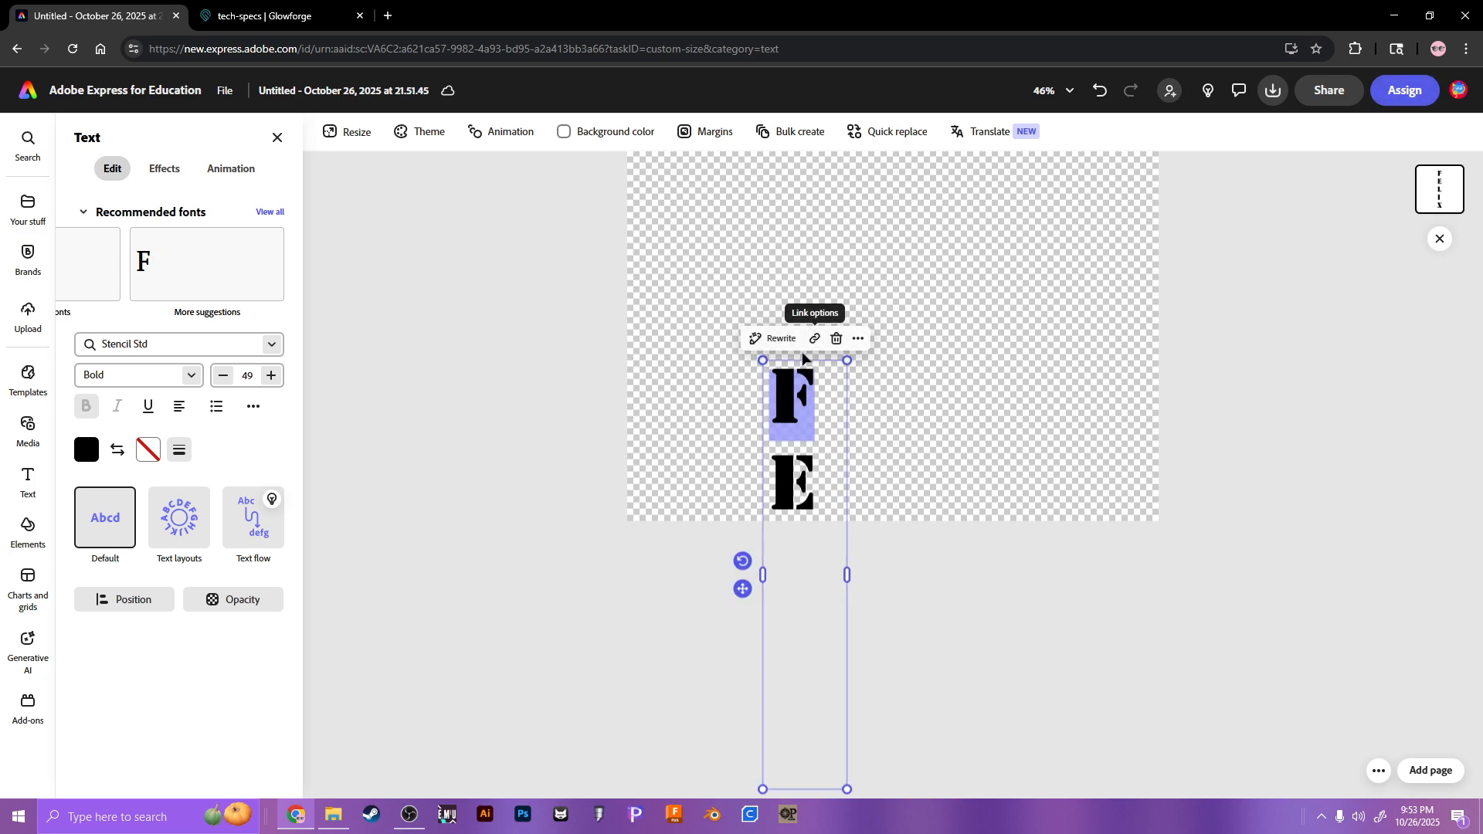
Step: Bump FELIX to size 50, widen its box to one line, and move it near the page top
{"action": "left_click", "coordinate": [798, 366]}
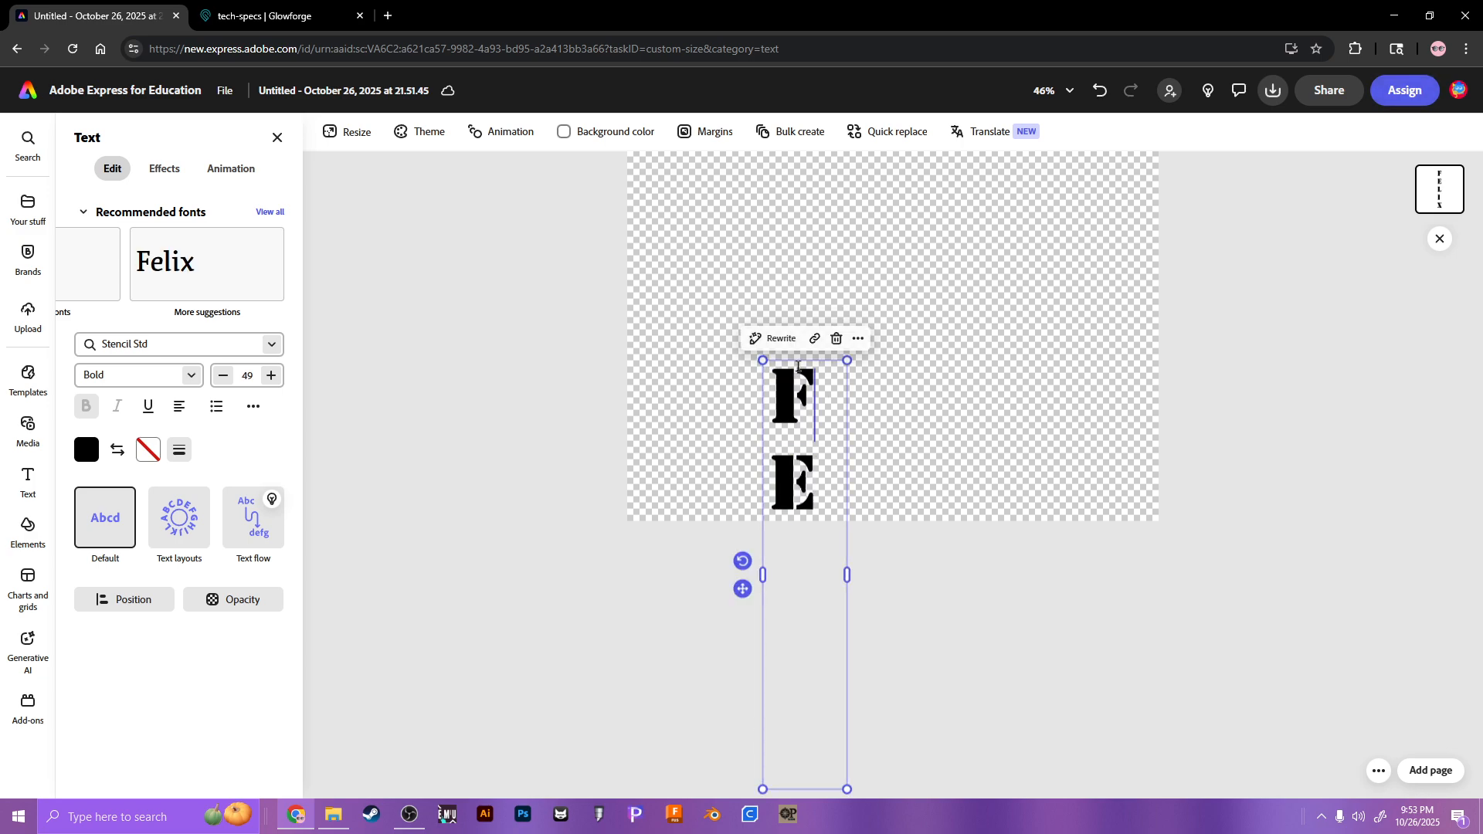
{"action": "scroll", "coordinate": [799, 369], "scroll_direction": "up", "scroll_amount": 1}
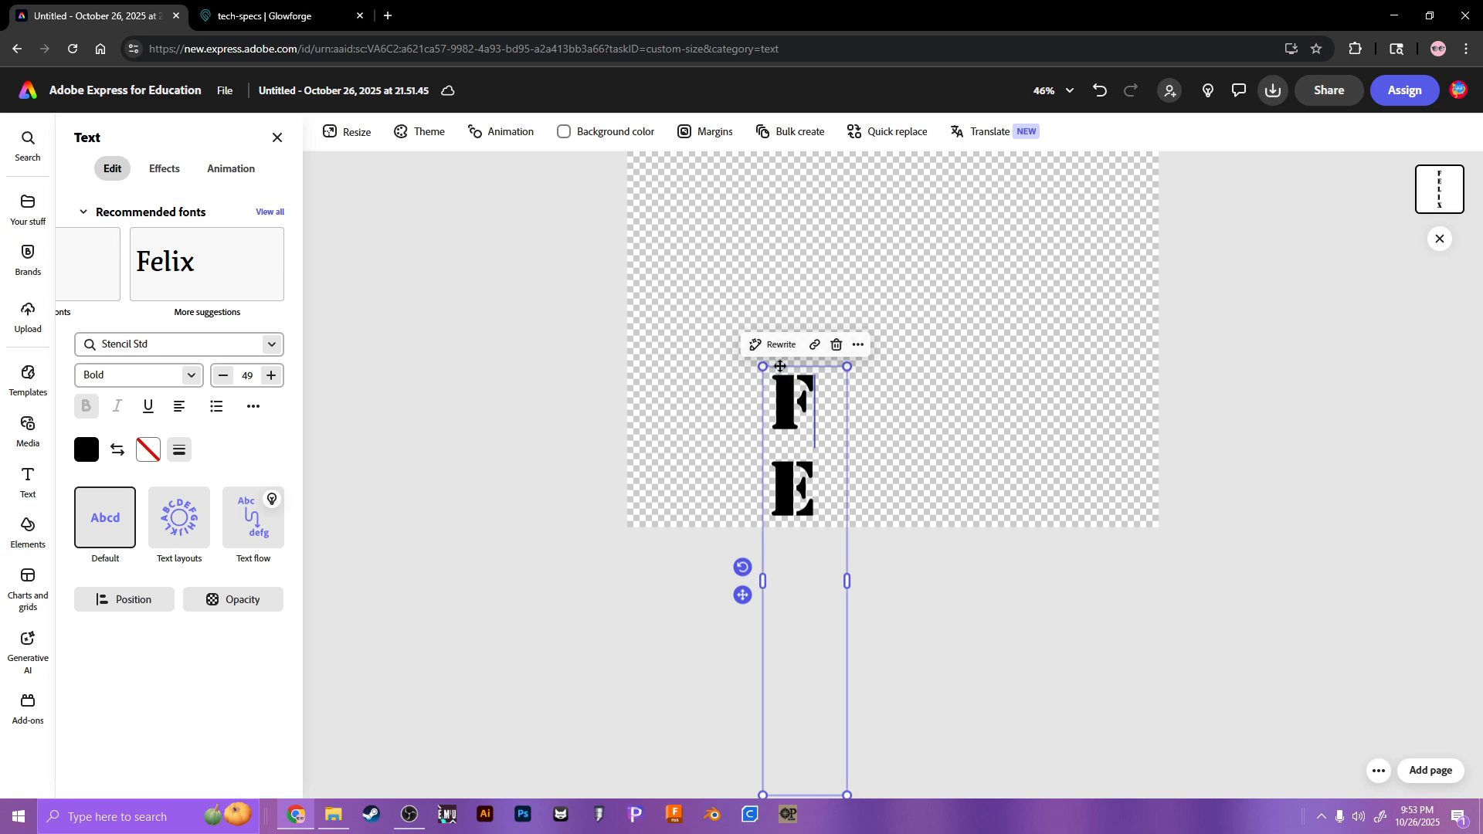
{"action": "left_click_drag", "start_coordinate": [765, 366], "coordinate": [787, 343]}
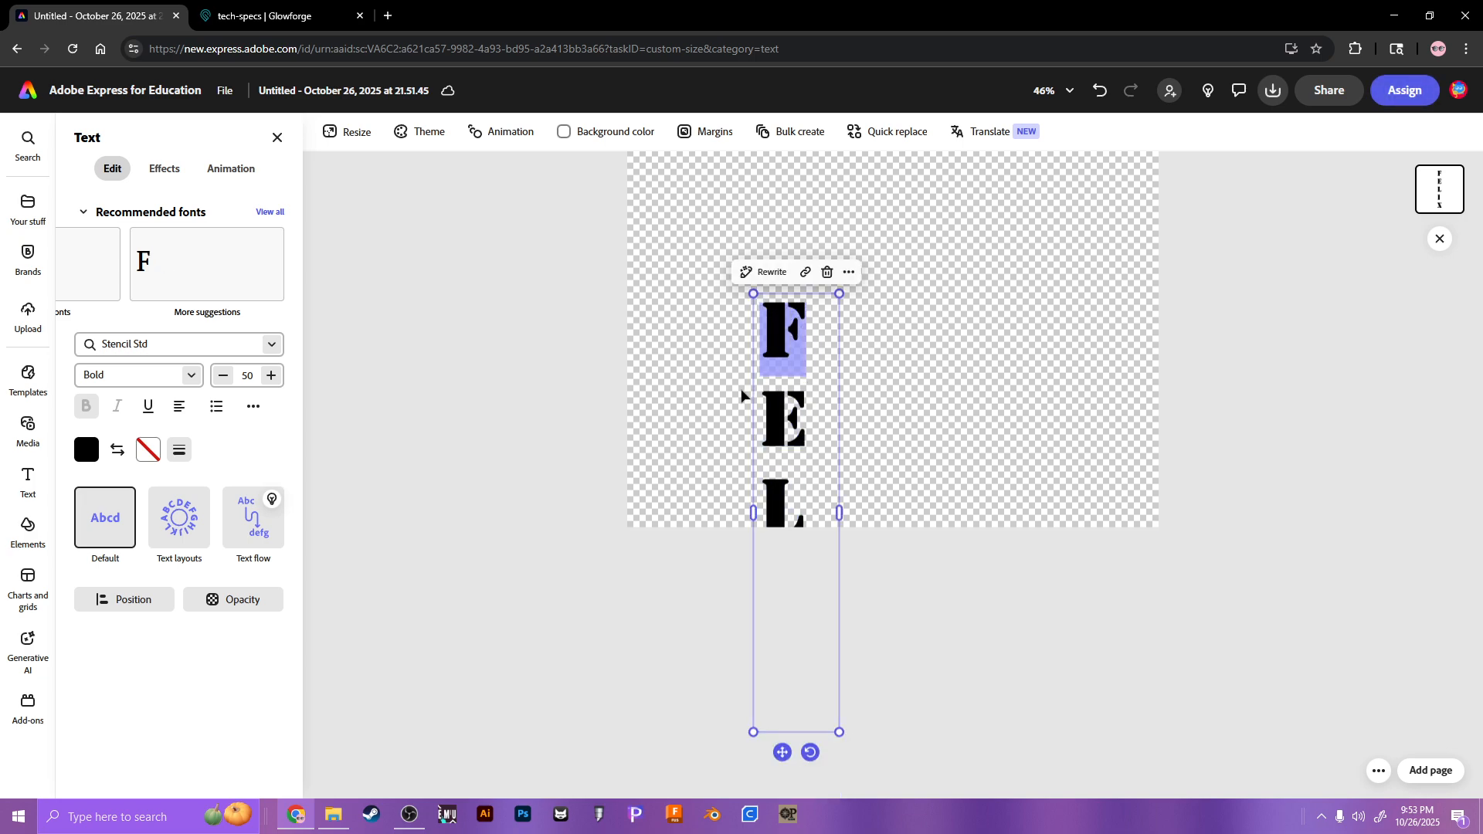
{"action": "left_click", "coordinate": [756, 394]}
{"action": "left_click_drag", "start_coordinate": [756, 392], "coordinate": [650, 377]}
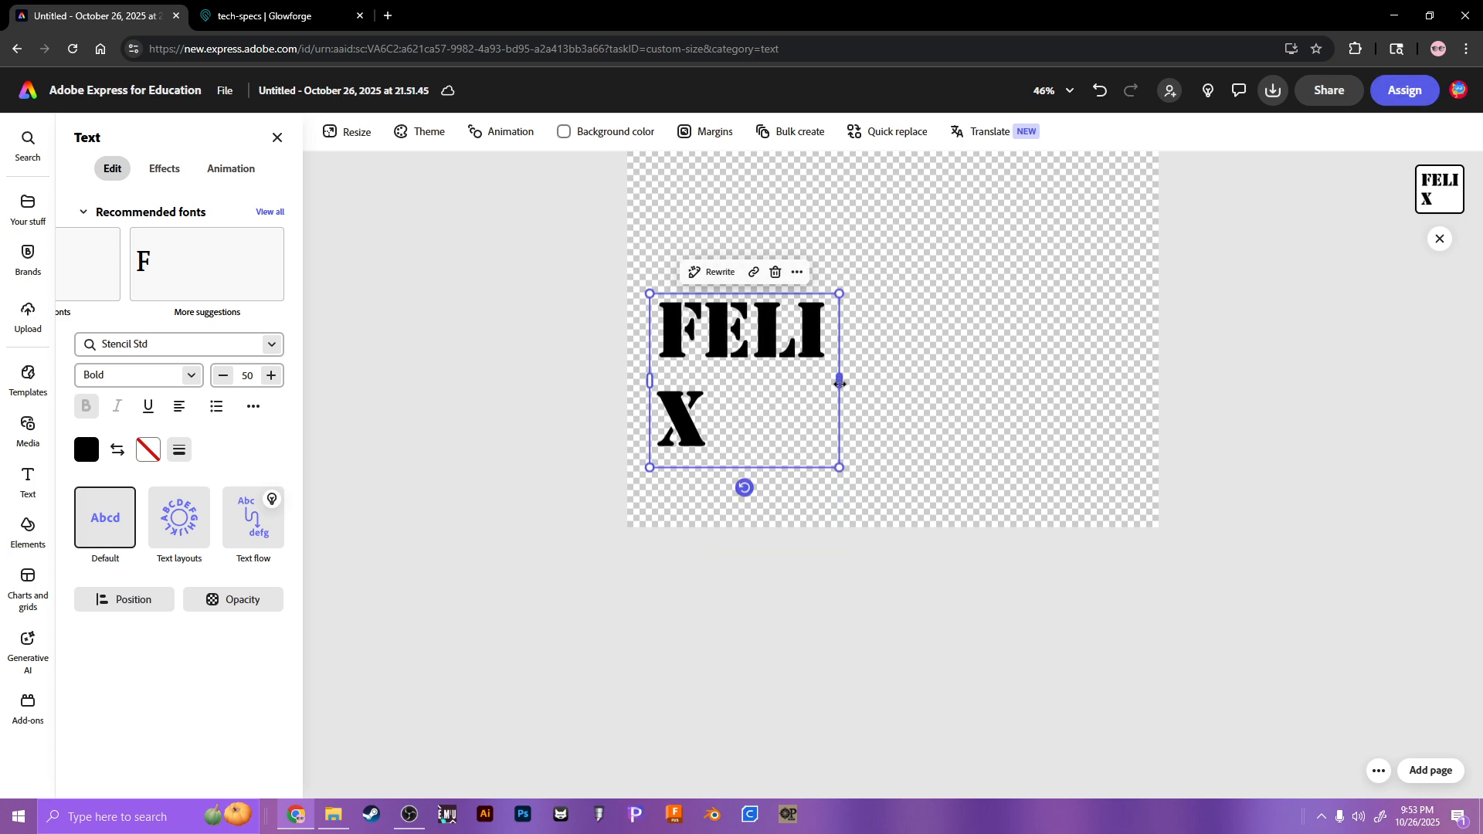
{"action": "left_click_drag", "start_coordinate": [840, 384], "coordinate": [884, 378]}
{"action": "scroll", "coordinate": [871, 384], "scroll_direction": "up", "scroll_amount": 3}
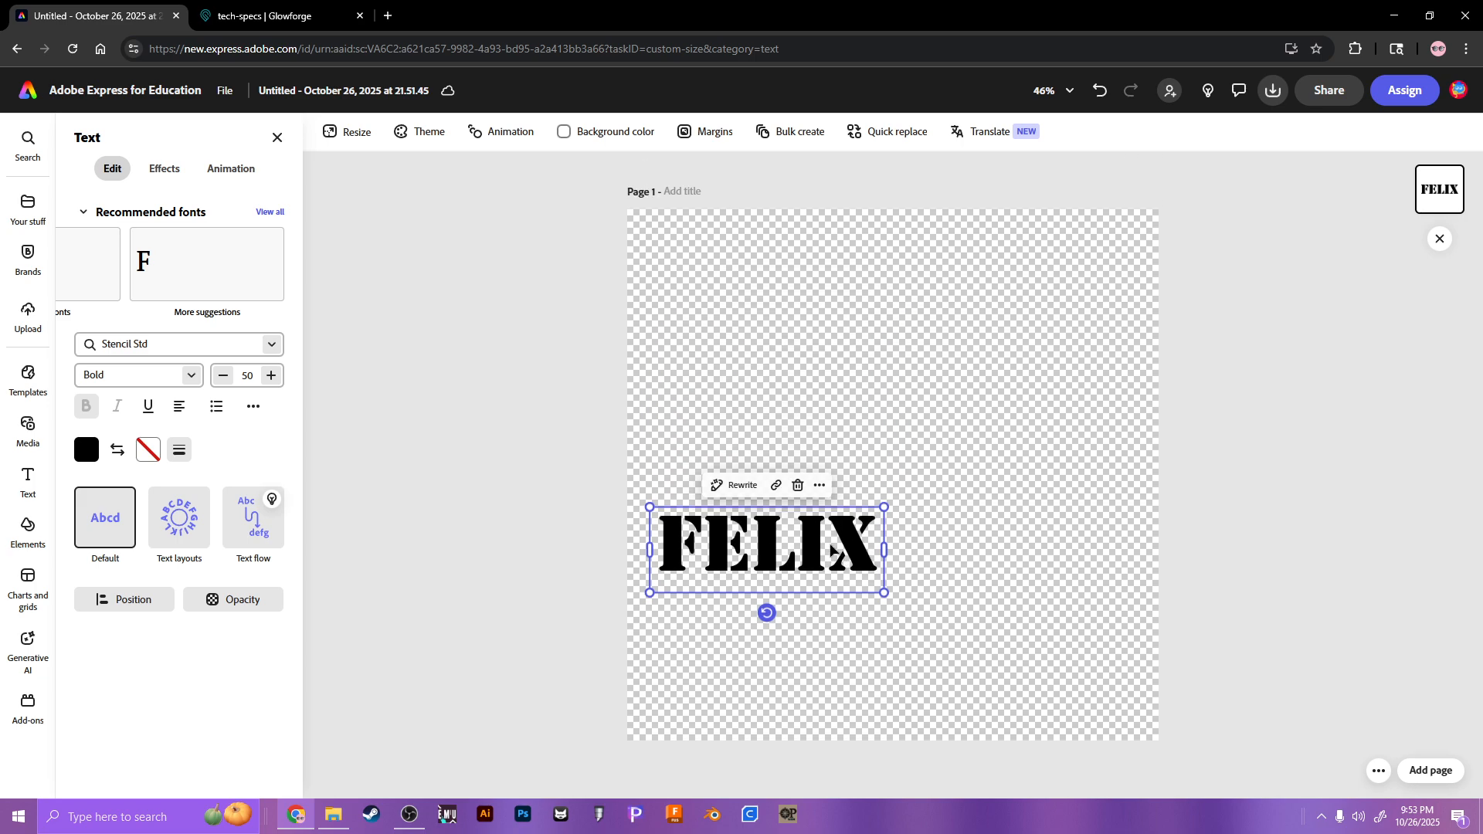
{"action": "left_click_drag", "start_coordinate": [784, 511], "coordinate": [856, 303]}
{"action": "left_click", "coordinate": [972, 517]}
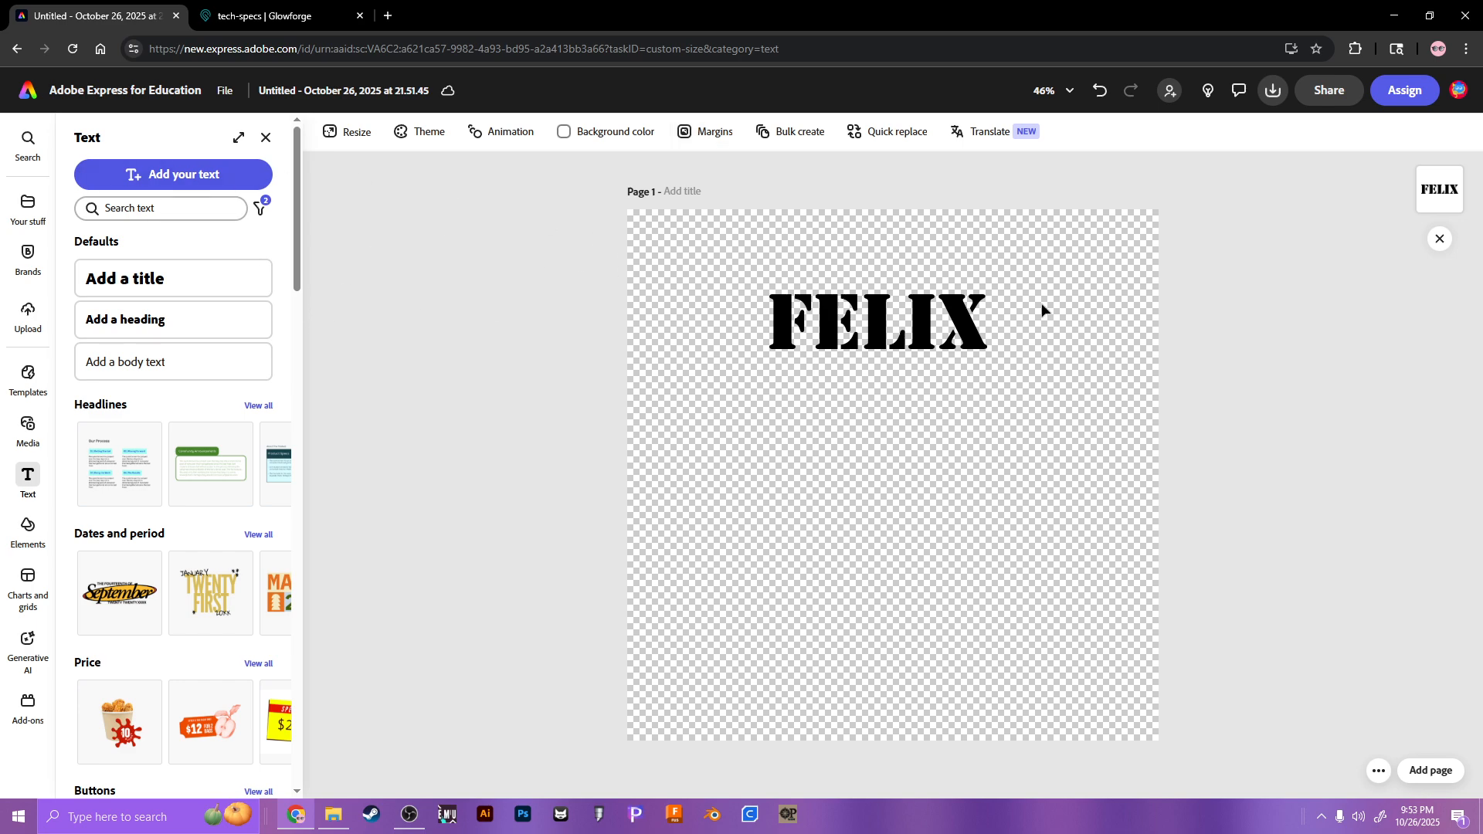
Step: Browse the Elements library and its frame designs
{"action": "left_click", "coordinate": [28, 525]}
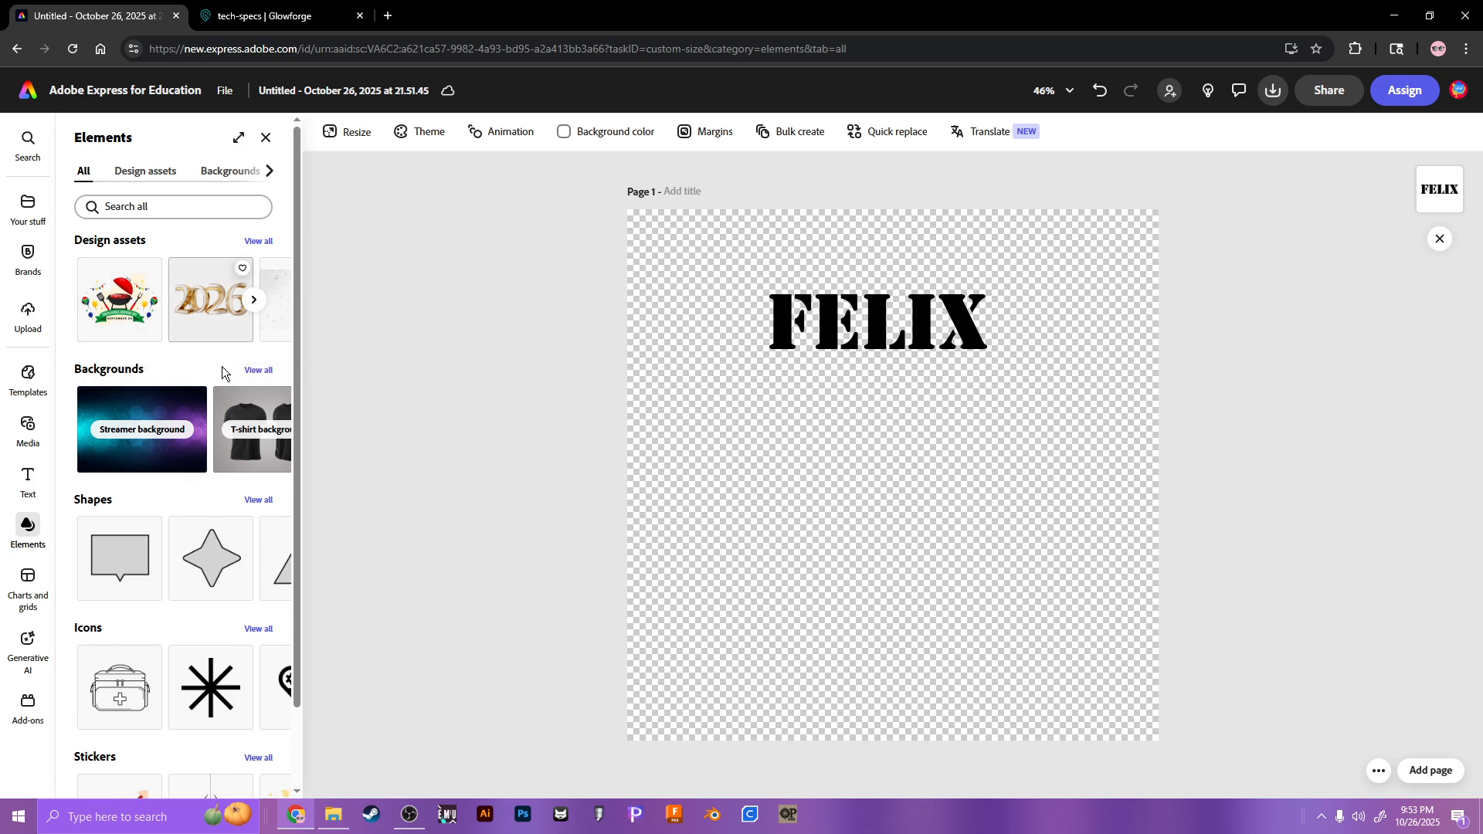
{"action": "scroll", "coordinate": [193, 348], "scroll_direction": "down", "scroll_amount": 1}
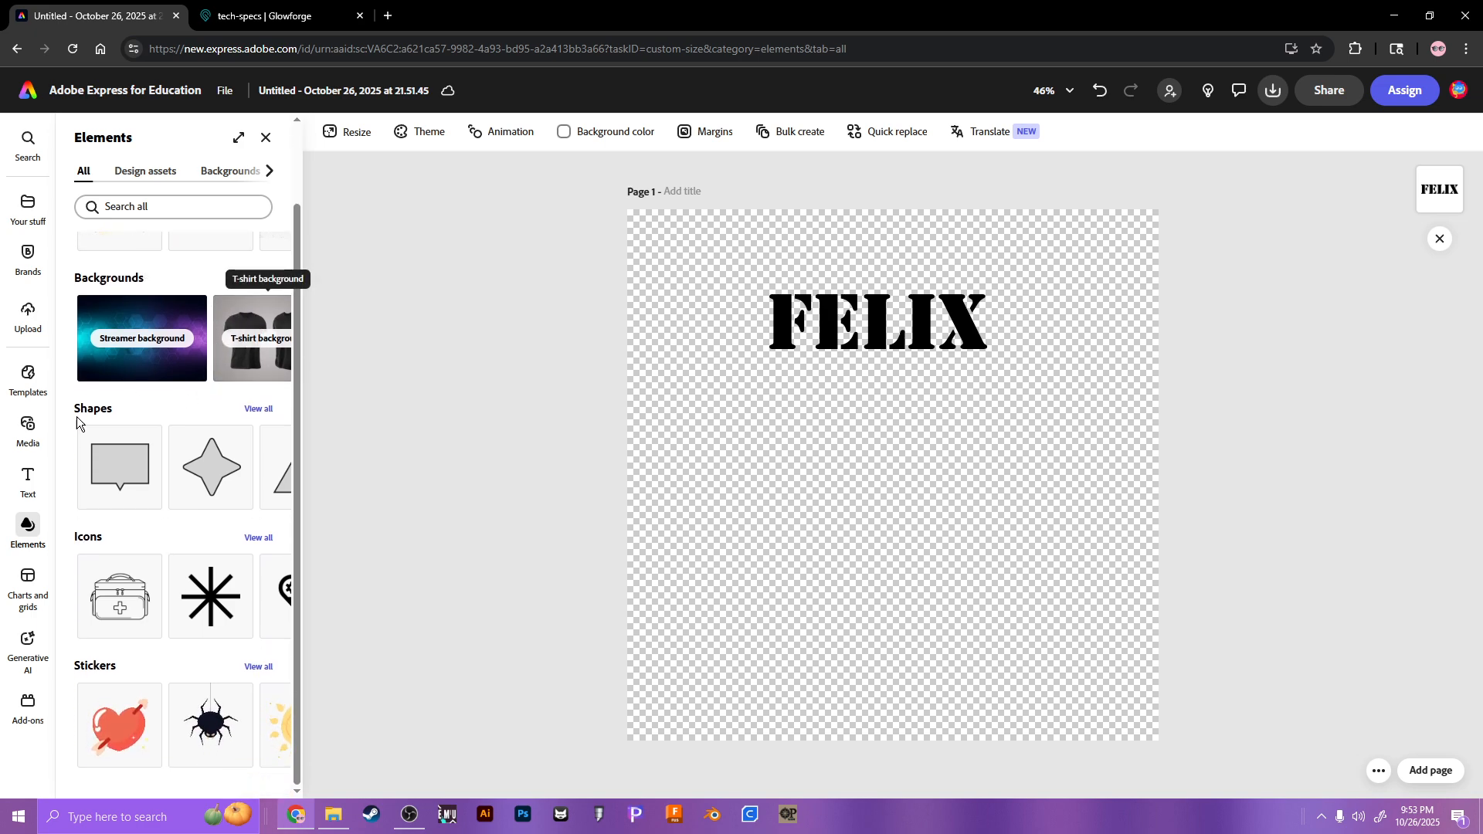
{"action": "scroll", "coordinate": [222, 549], "scroll_direction": "up", "scroll_amount": 1}
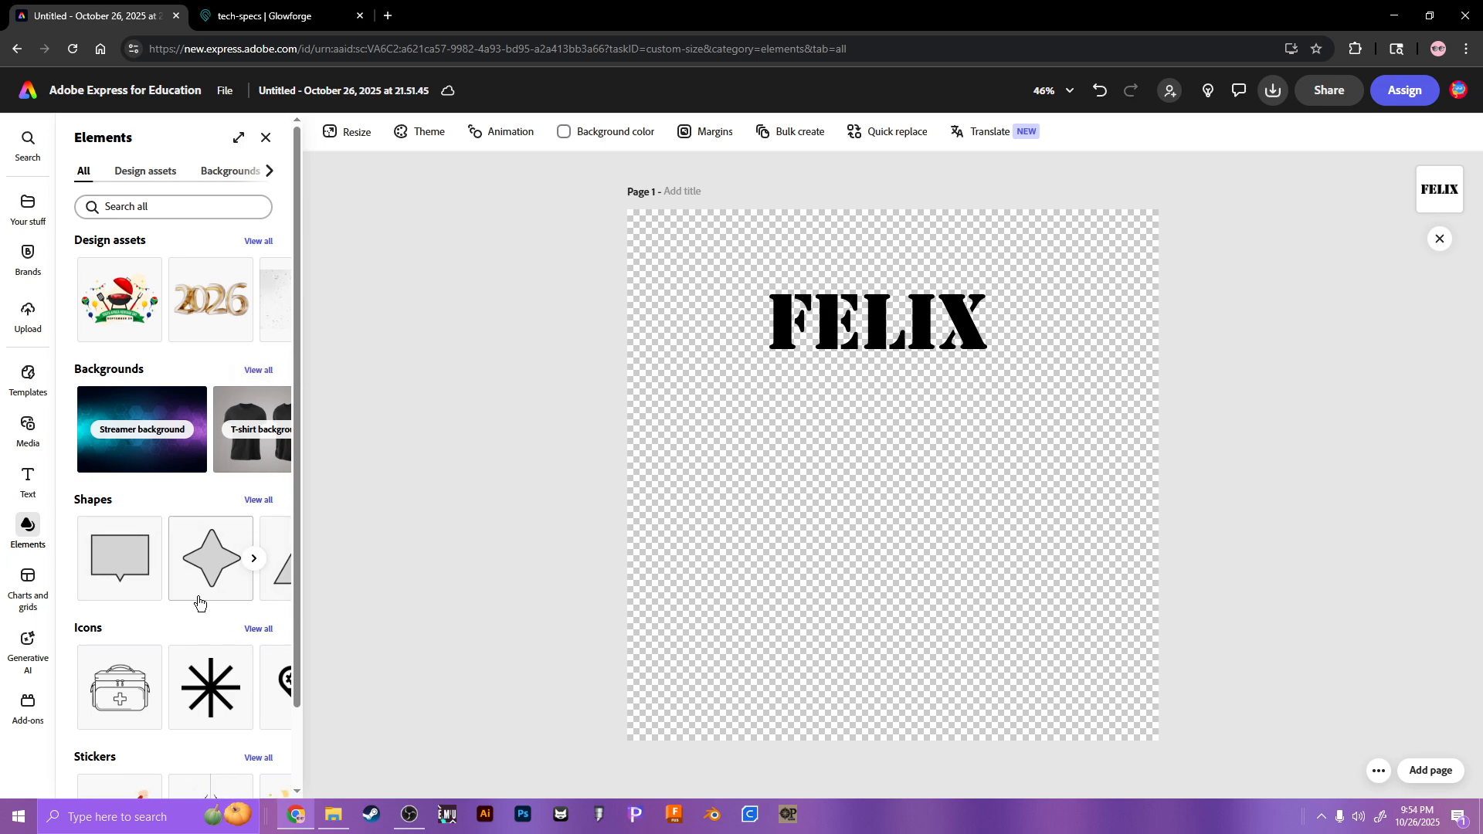
{"action": "left_click", "coordinate": [258, 242]}
{"action": "scroll", "coordinate": [154, 525], "scroll_direction": "down", "scroll_amount": 5}
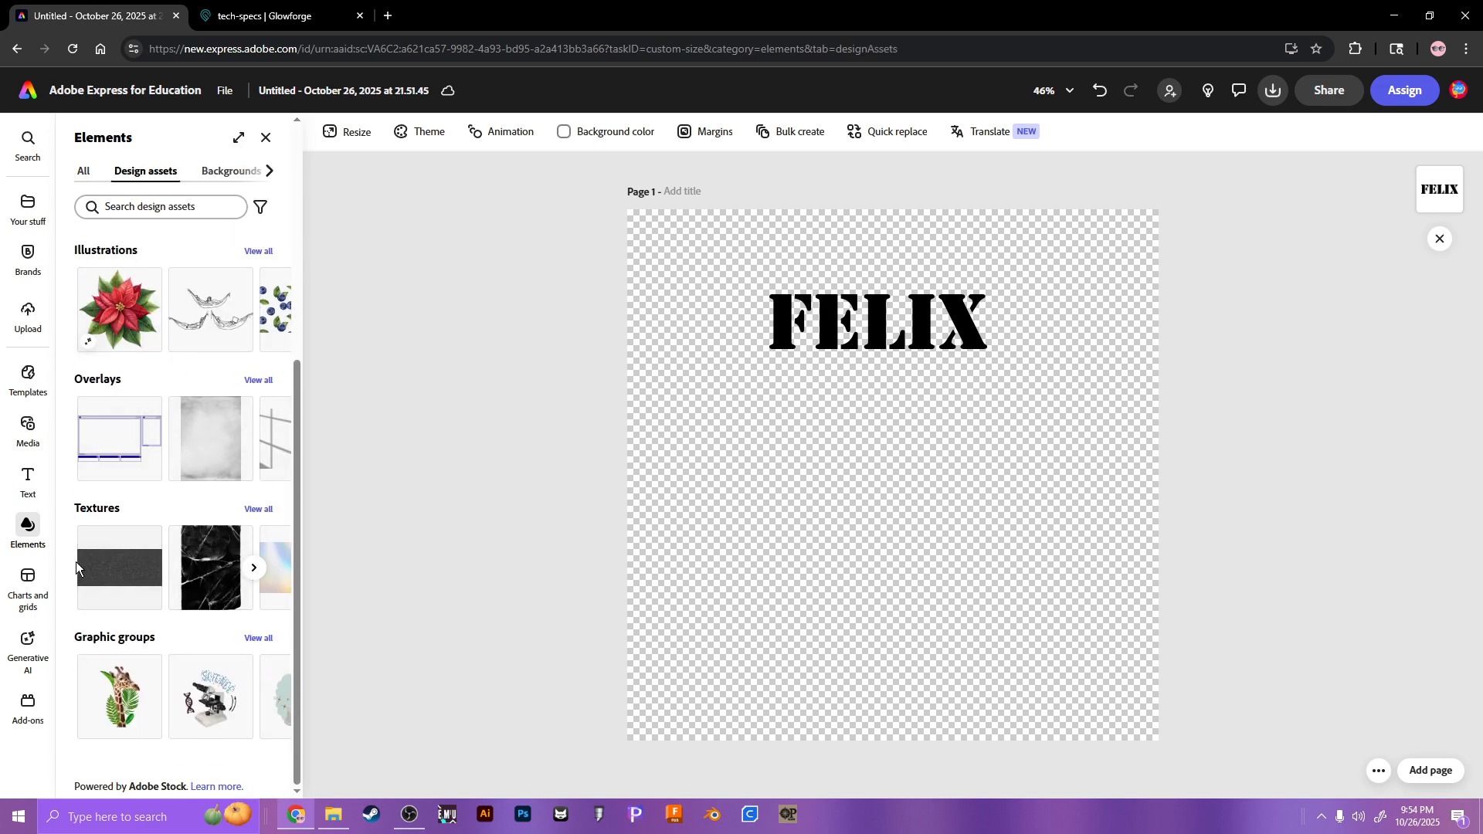
{"action": "scroll", "coordinate": [76, 567], "scroll_direction": "up", "scroll_amount": 5}
{"action": "left_click", "coordinate": [254, 557]}
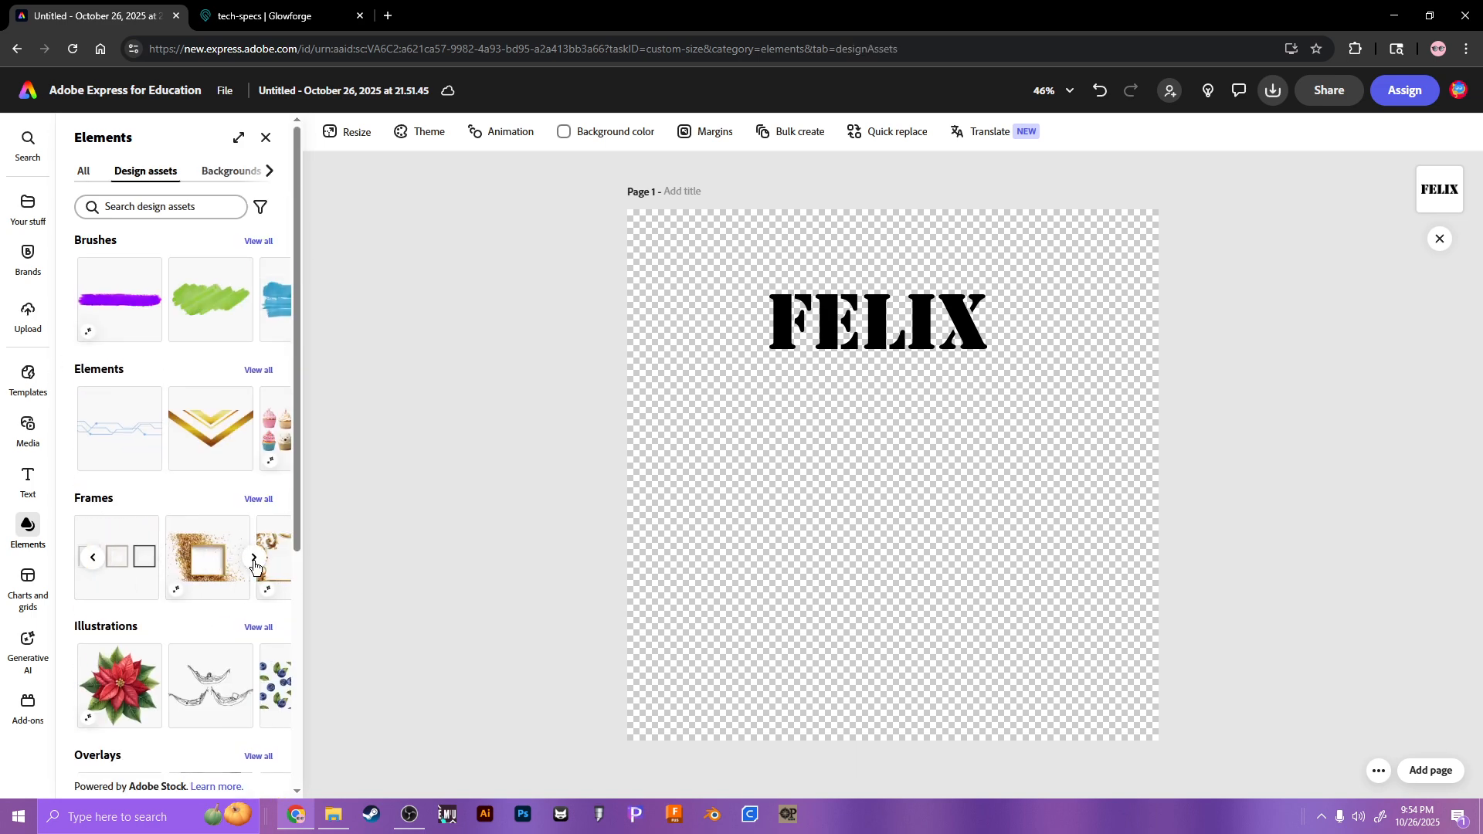
{"action": "left_click", "coordinate": [254, 558]}
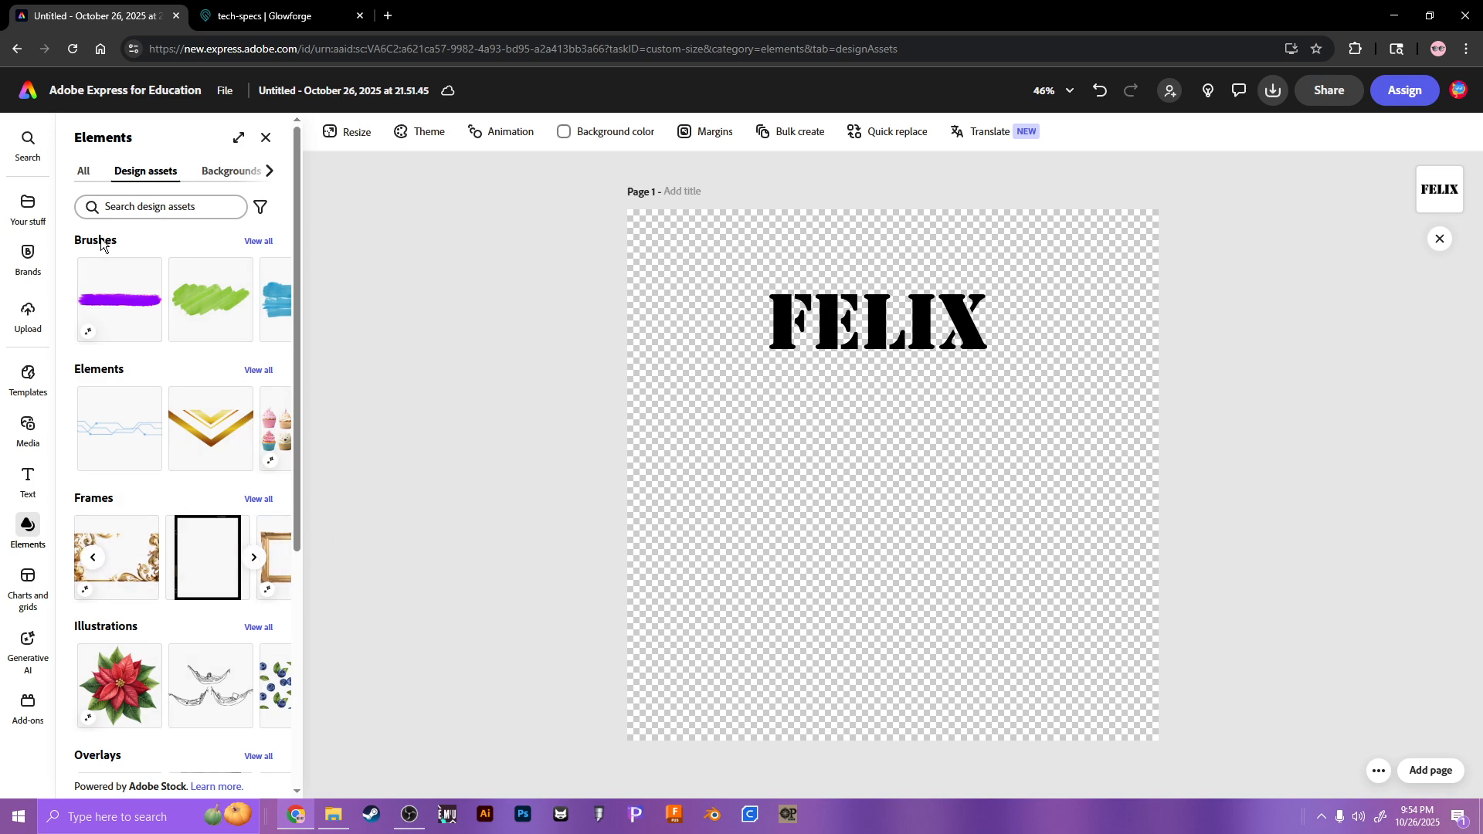
{"action": "left_click", "coordinate": [87, 173]}
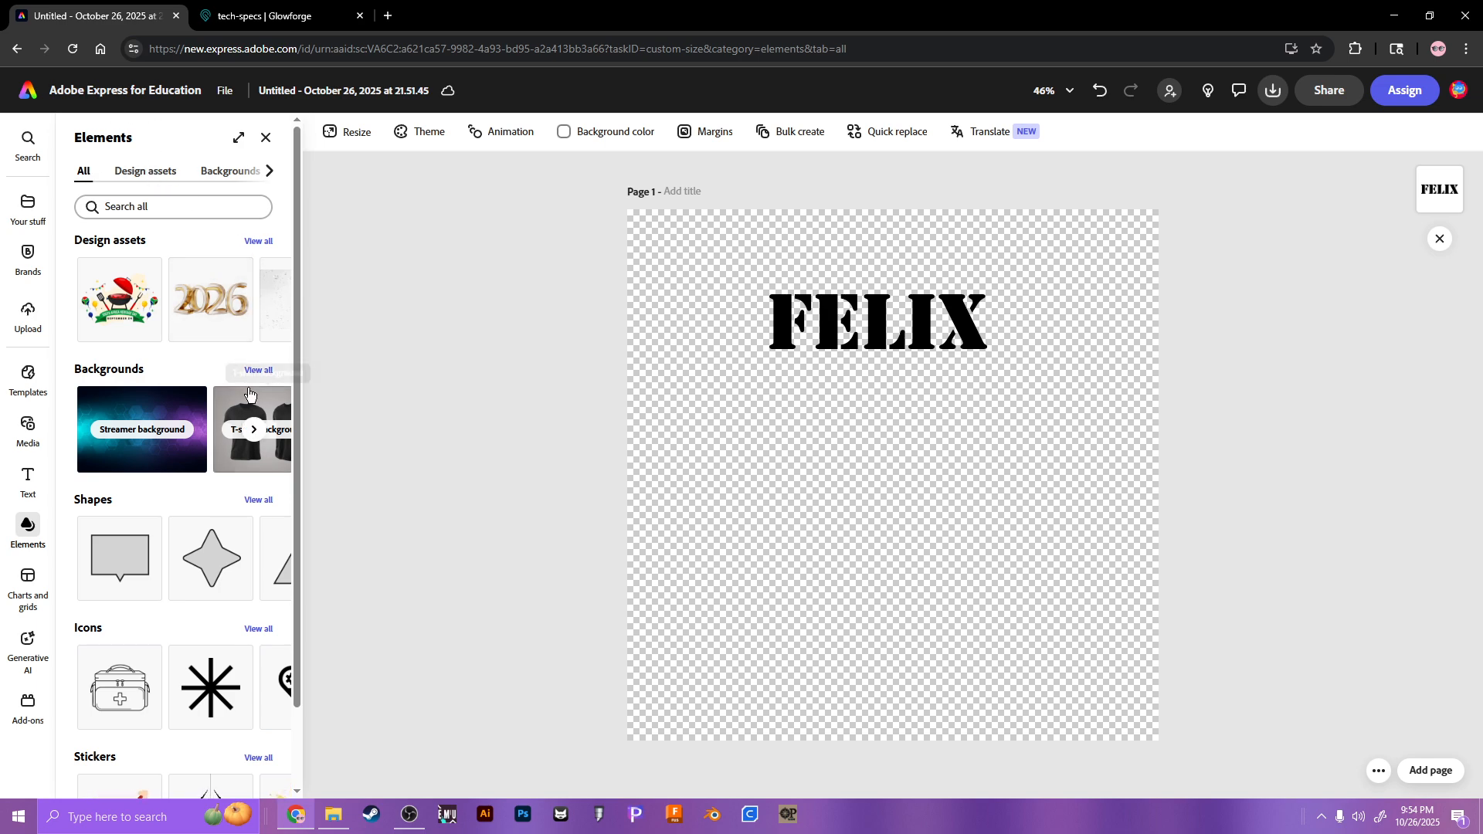
{"action": "scroll", "coordinate": [229, 420], "scroll_direction": "down", "scroll_amount": 2}
Step: From Shapes, add a black flower and a black rectangle to the page
{"action": "left_click", "coordinate": [259, 411]}
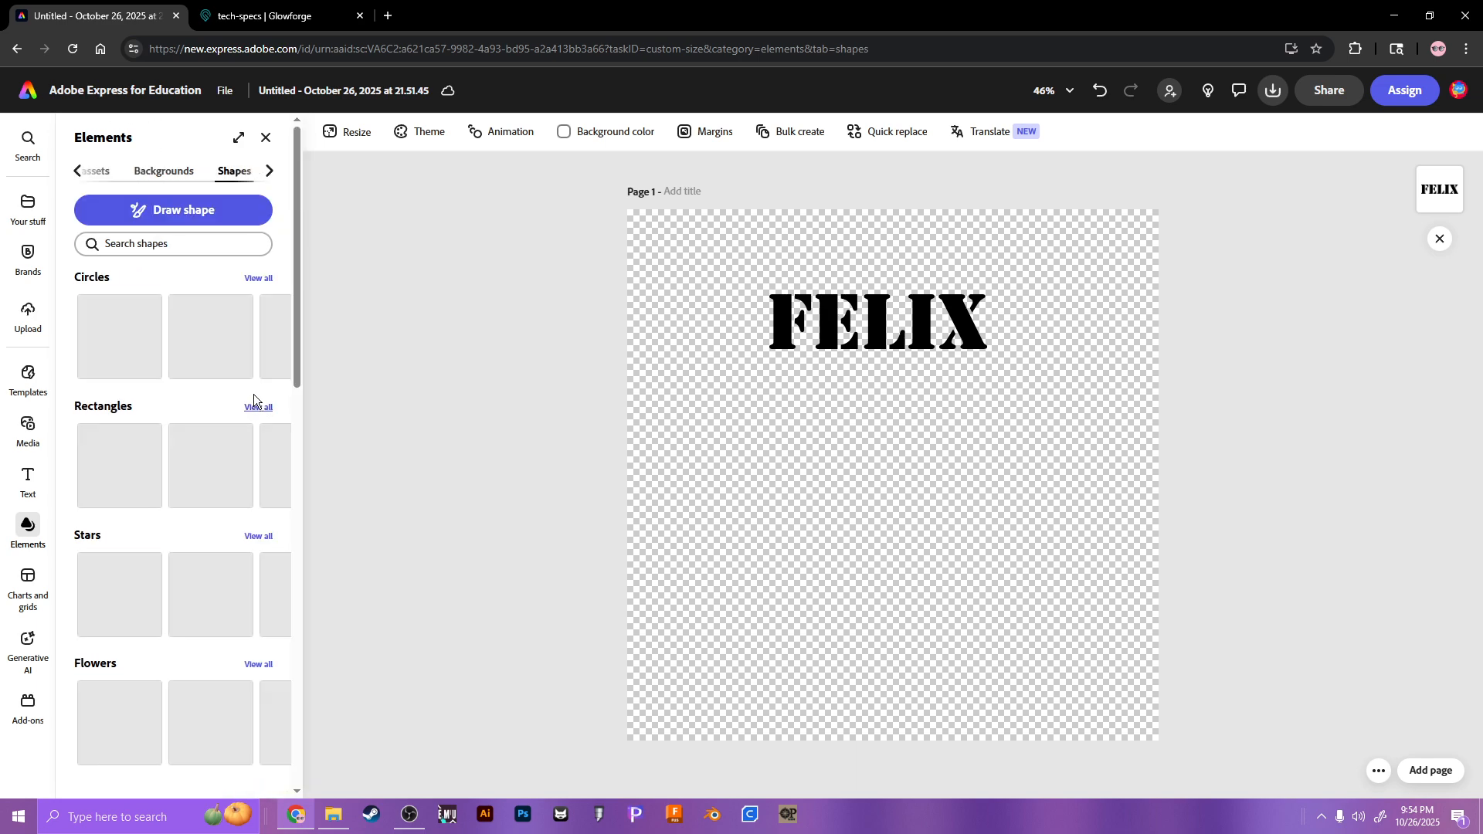
{"action": "scroll", "coordinate": [221, 388], "scroll_direction": "down", "scroll_amount": 10}
{"action": "scroll", "coordinate": [209, 495], "scroll_direction": "down", "scroll_amount": 10}
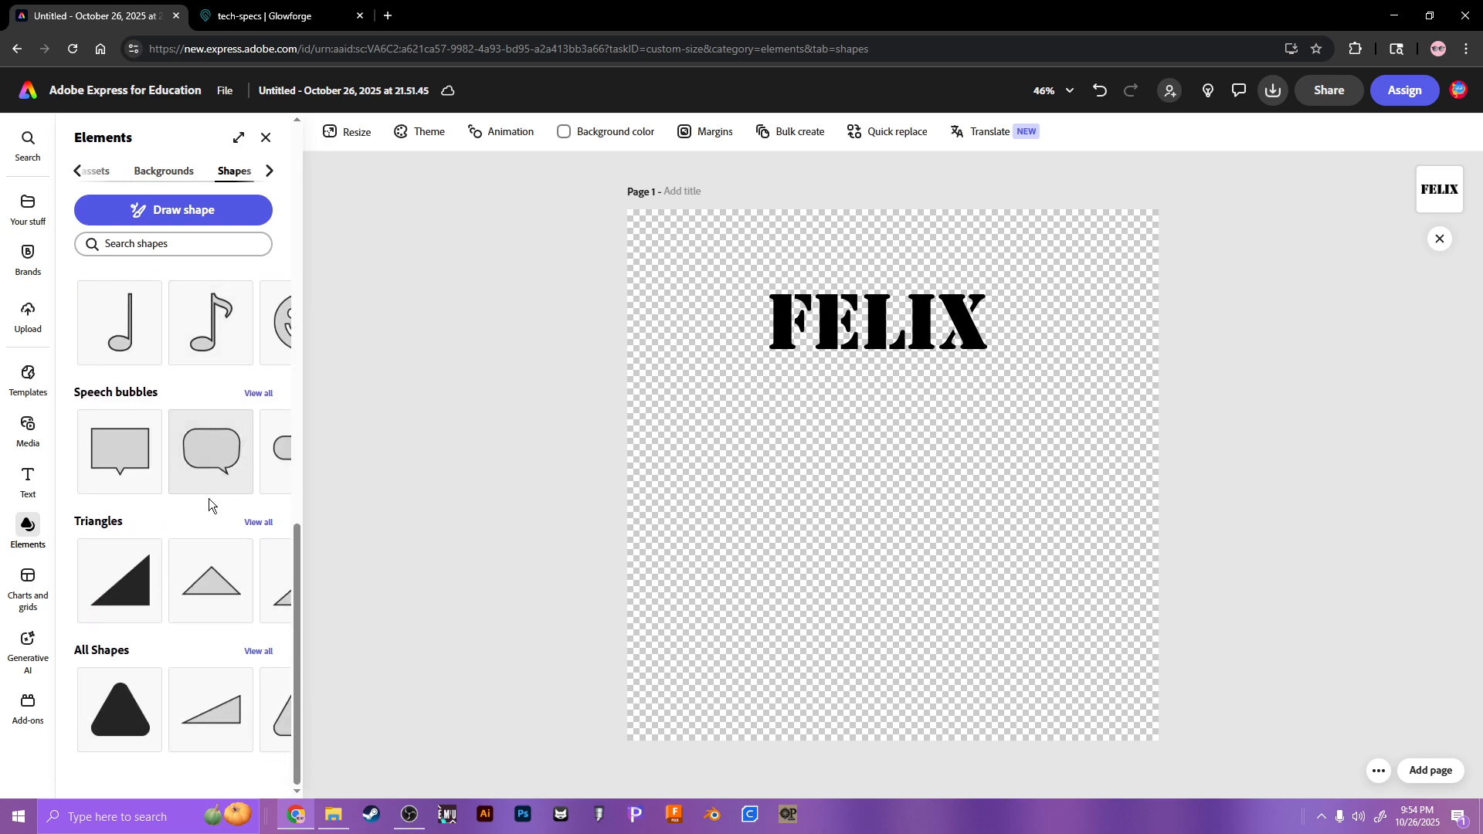
{"action": "scroll", "coordinate": [209, 463], "scroll_direction": "up", "scroll_amount": 12}
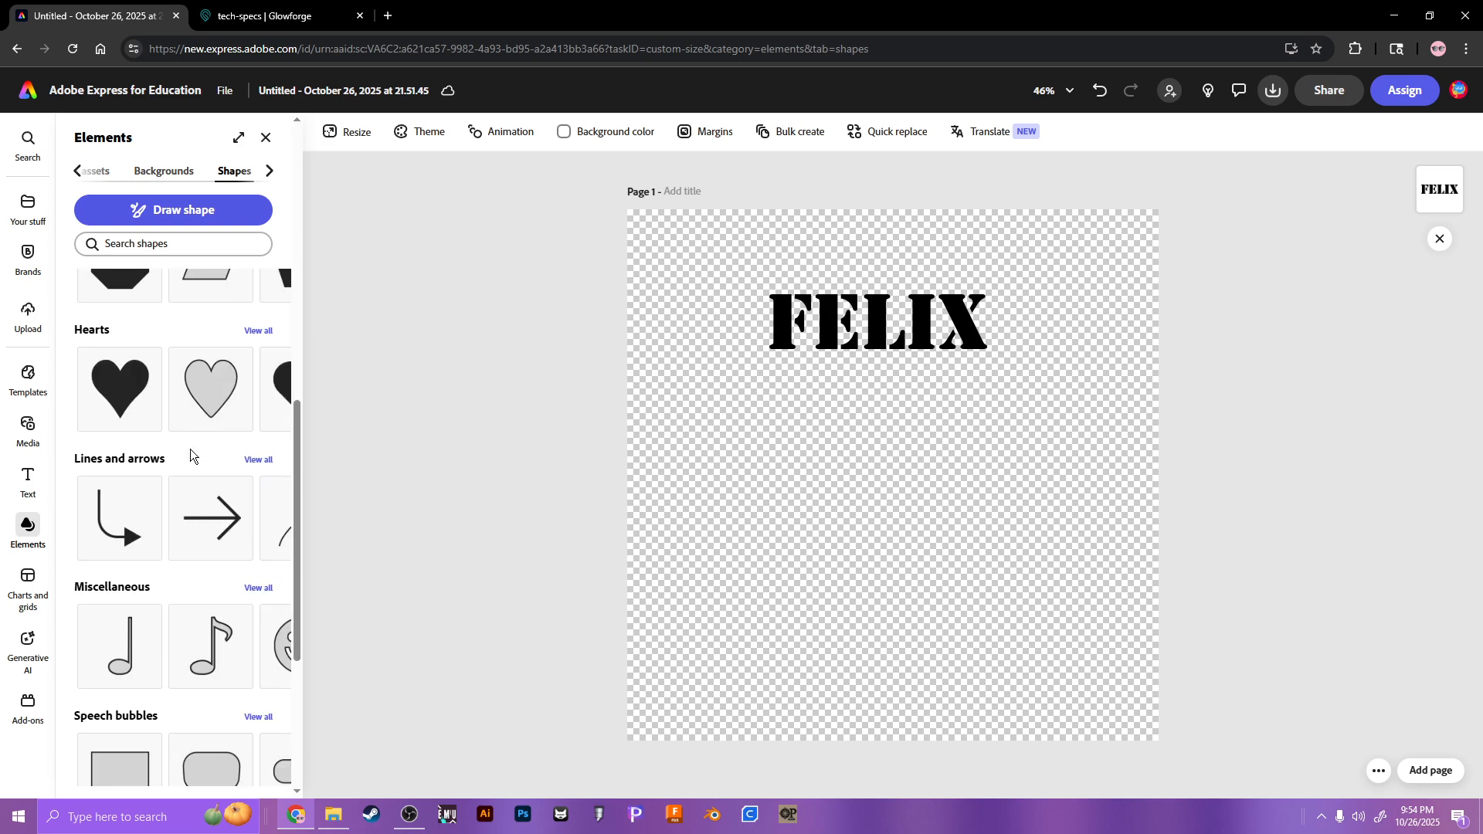
{"action": "scroll", "coordinate": [197, 440], "scroll_direction": "up", "scroll_amount": 5}
{"action": "scroll", "coordinate": [194, 464], "scroll_direction": "up", "scroll_amount": 2}
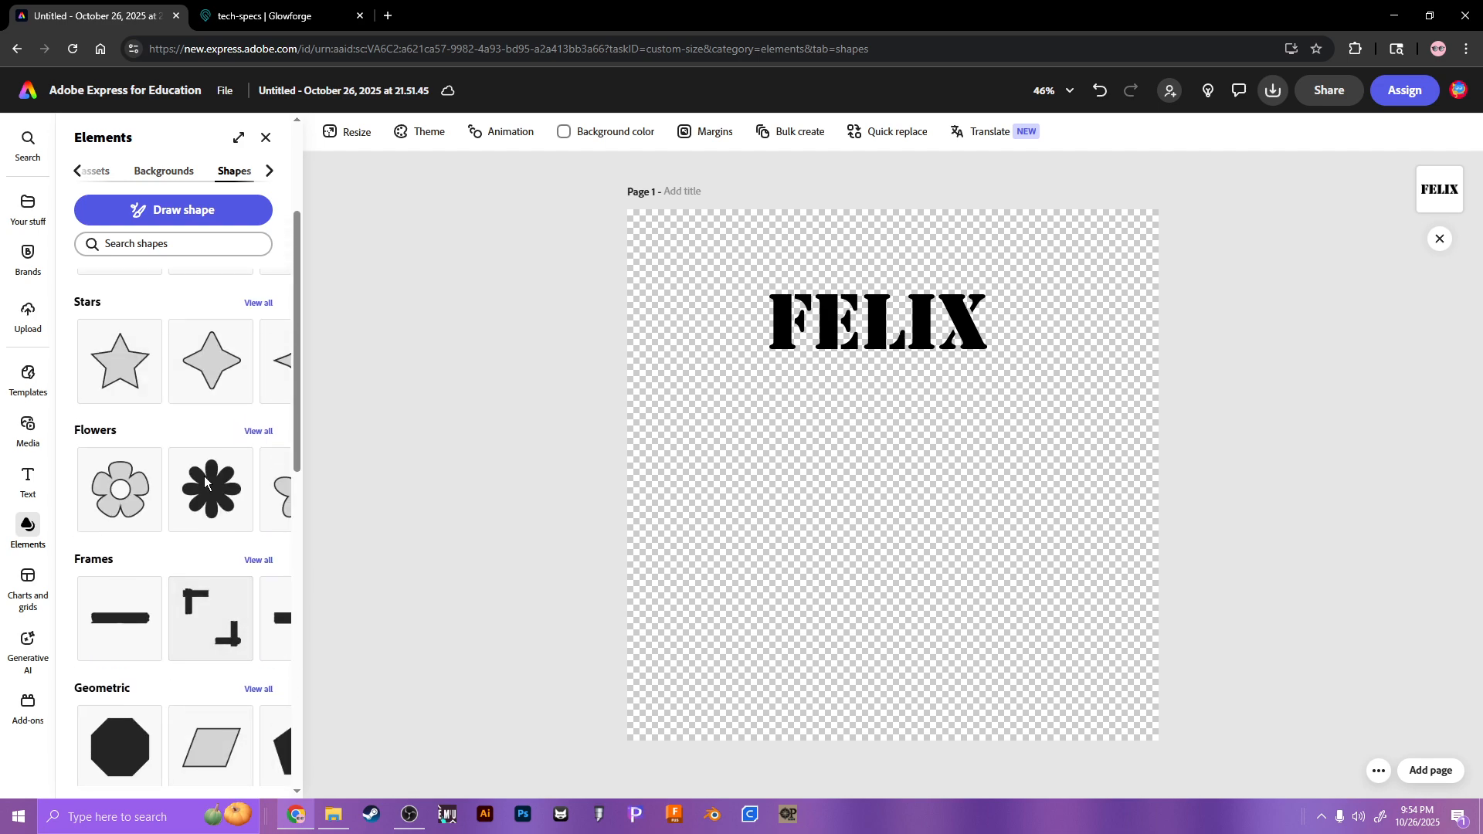
{"action": "scroll", "coordinate": [204, 476], "scroll_direction": "up", "scroll_amount": 3}
{"action": "left_click", "coordinate": [219, 722]}
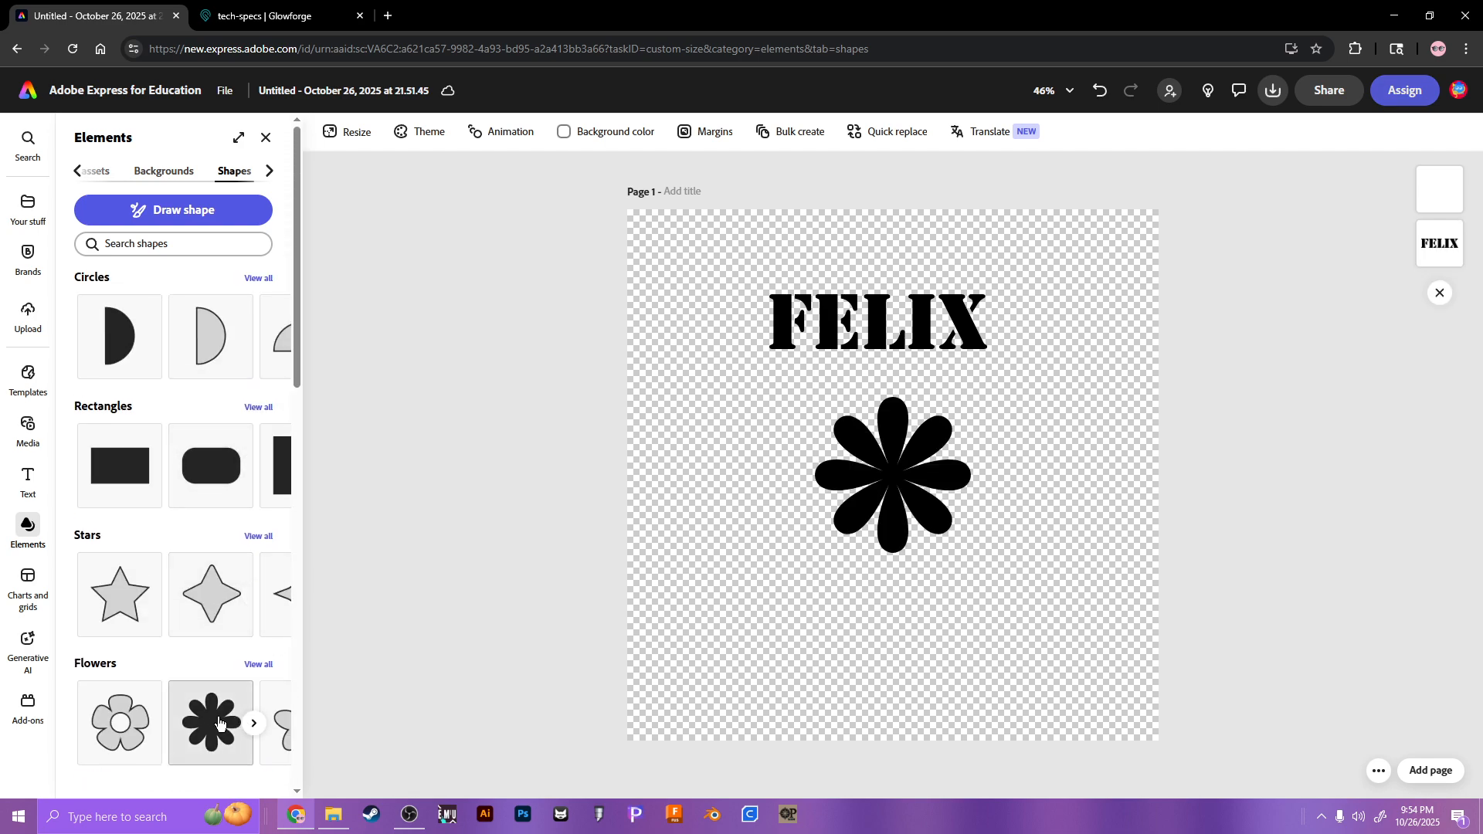
{"action": "scroll", "coordinate": [210, 587], "scroll_direction": "down", "scroll_amount": 10}
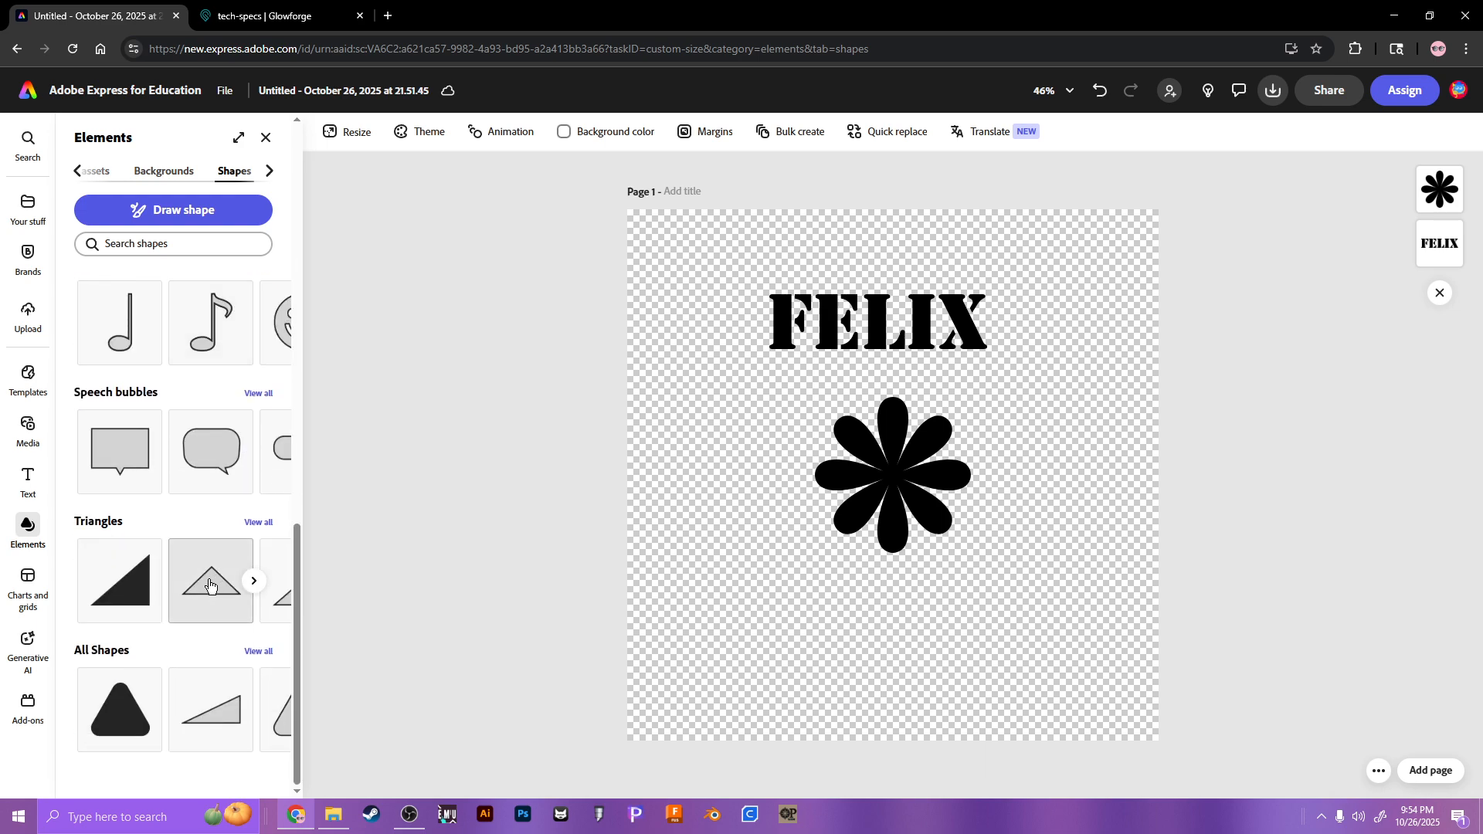
{"action": "scroll", "coordinate": [202, 656], "scroll_direction": "up", "scroll_amount": 10}
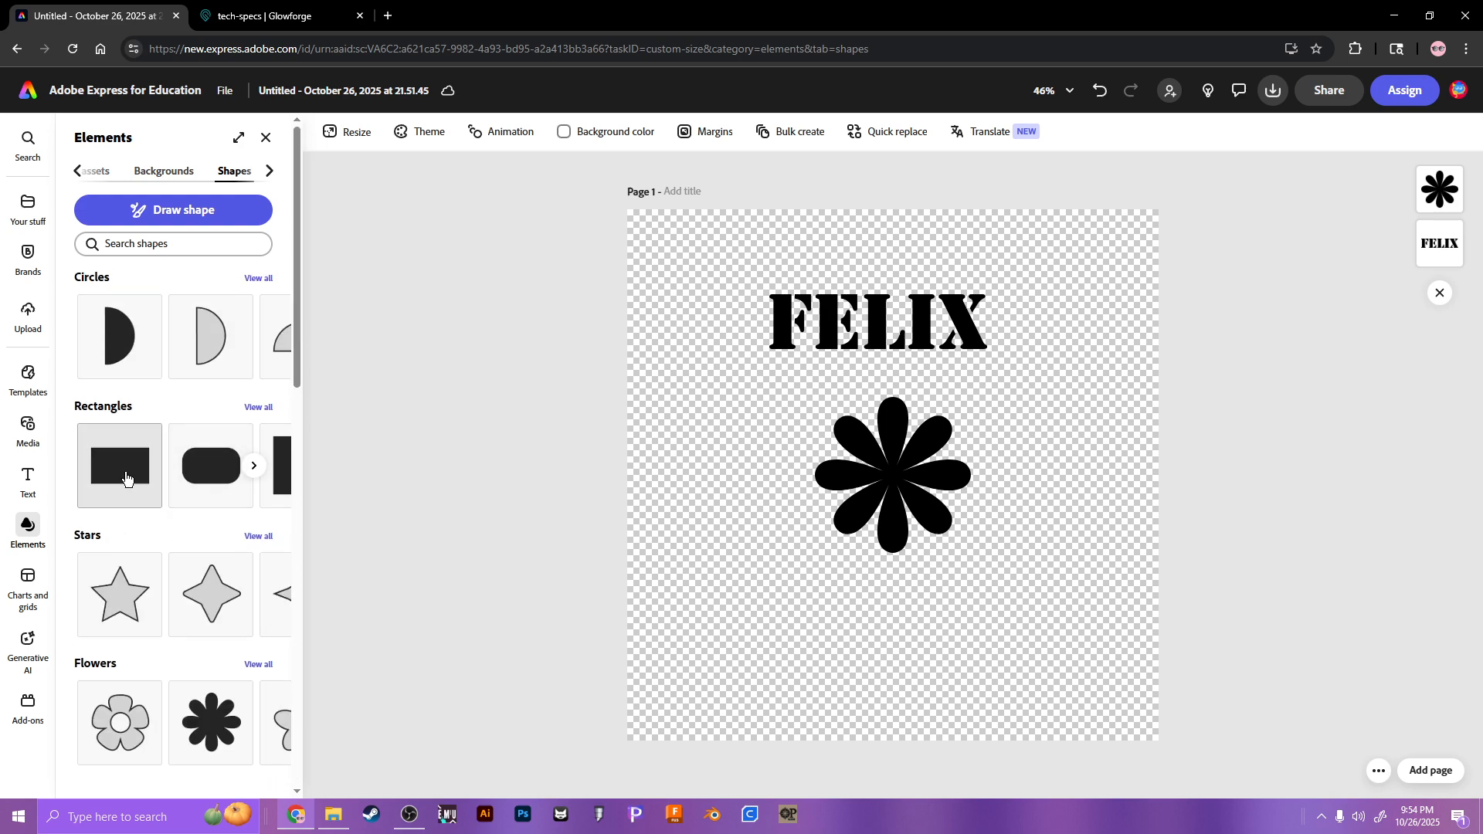
{"action": "left_click", "coordinate": [126, 479]}
Step: From Icons, add the songbird and basketball icons to the page
{"action": "left_click", "coordinate": [270, 171]}
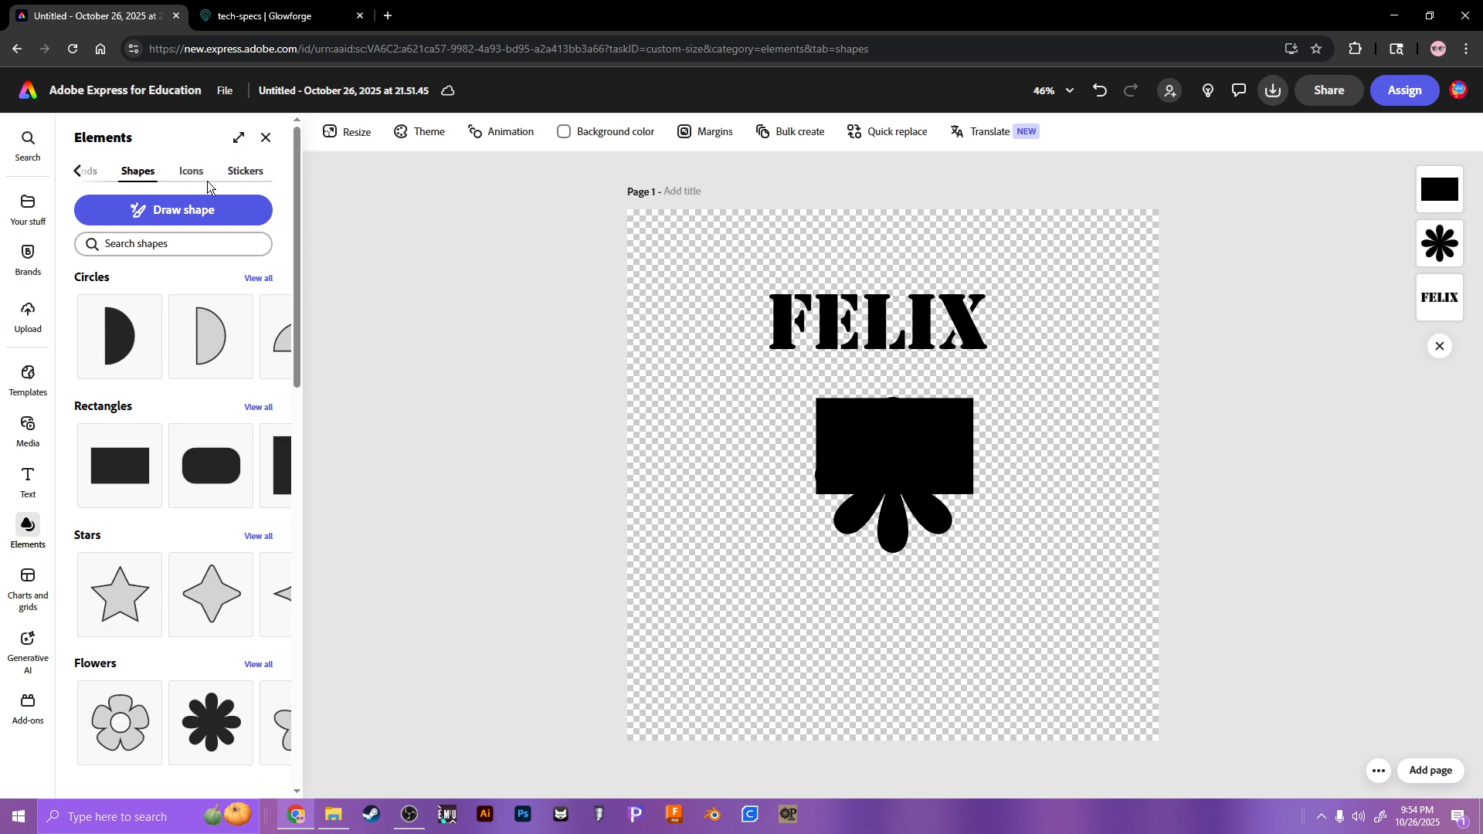
{"action": "left_click", "coordinate": [191, 170]}
{"action": "scroll", "coordinate": [202, 556], "scroll_direction": "down", "scroll_amount": 5}
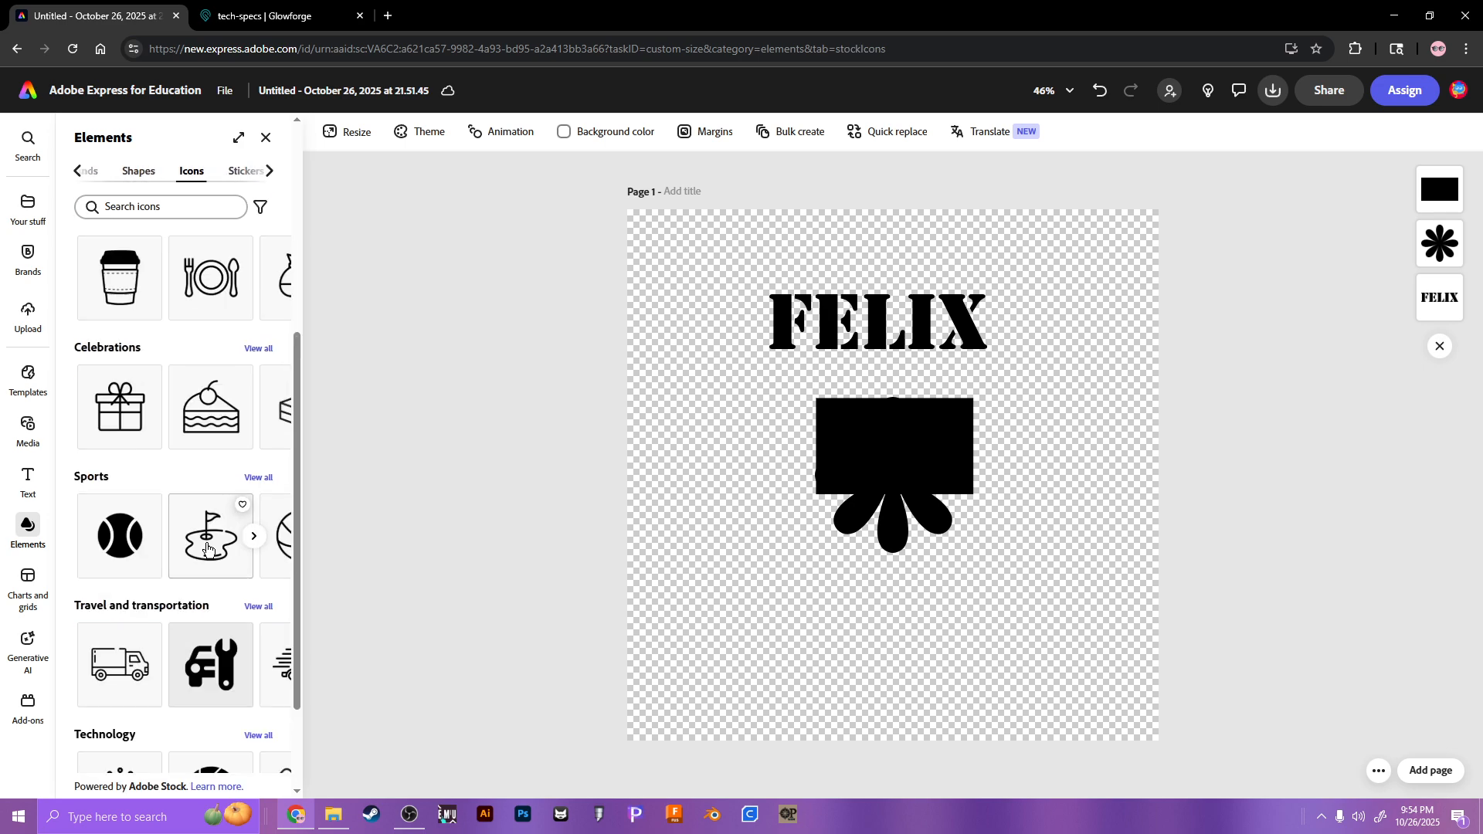
{"action": "scroll", "coordinate": [193, 494], "scroll_direction": "up", "scroll_amount": 5}
{"action": "left_click", "coordinate": [206, 556]}
{"action": "scroll", "coordinate": [224, 575], "scroll_direction": "down", "scroll_amount": 5}
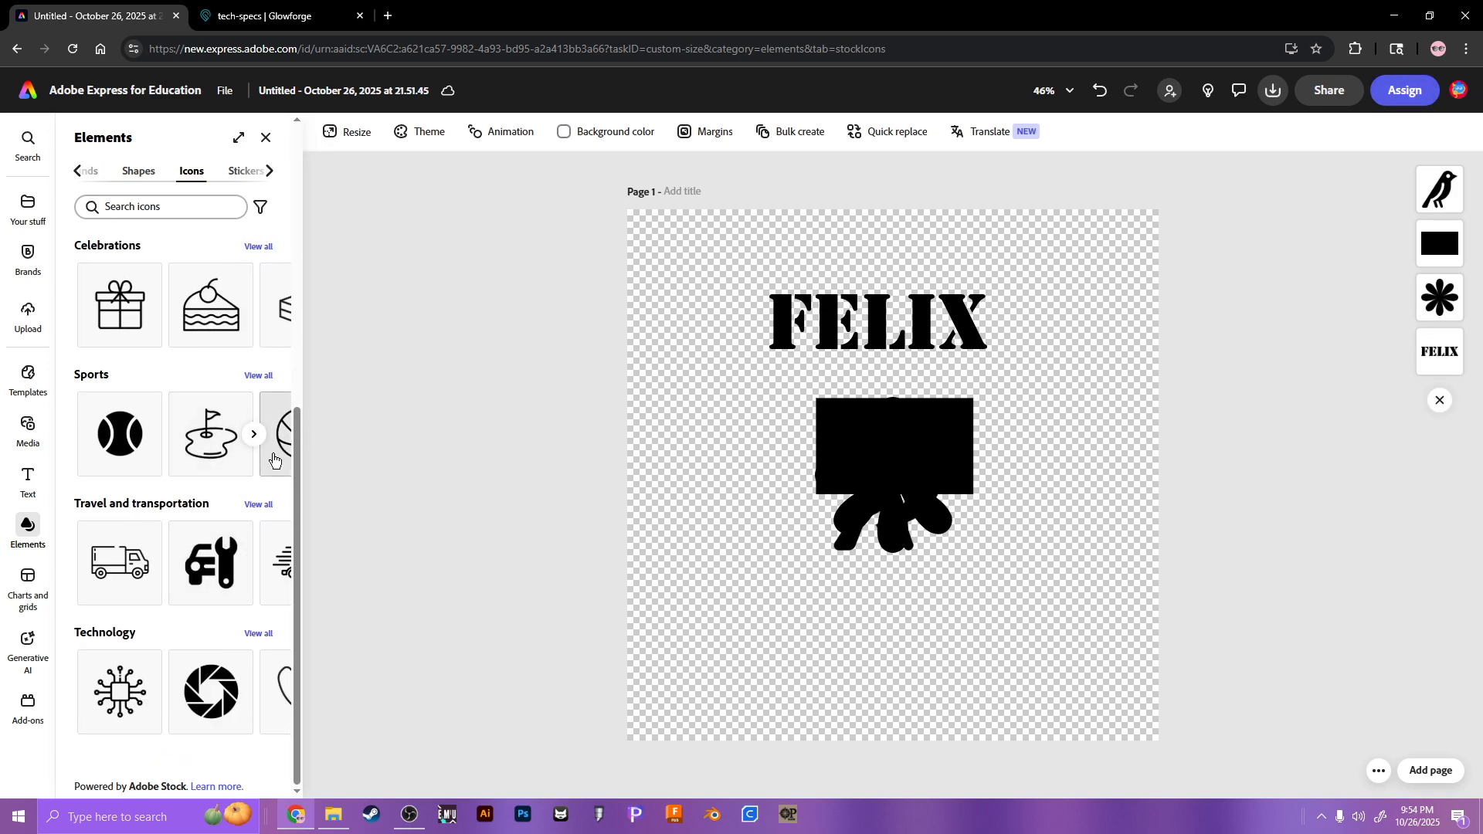
{"action": "left_click", "coordinate": [273, 458]}
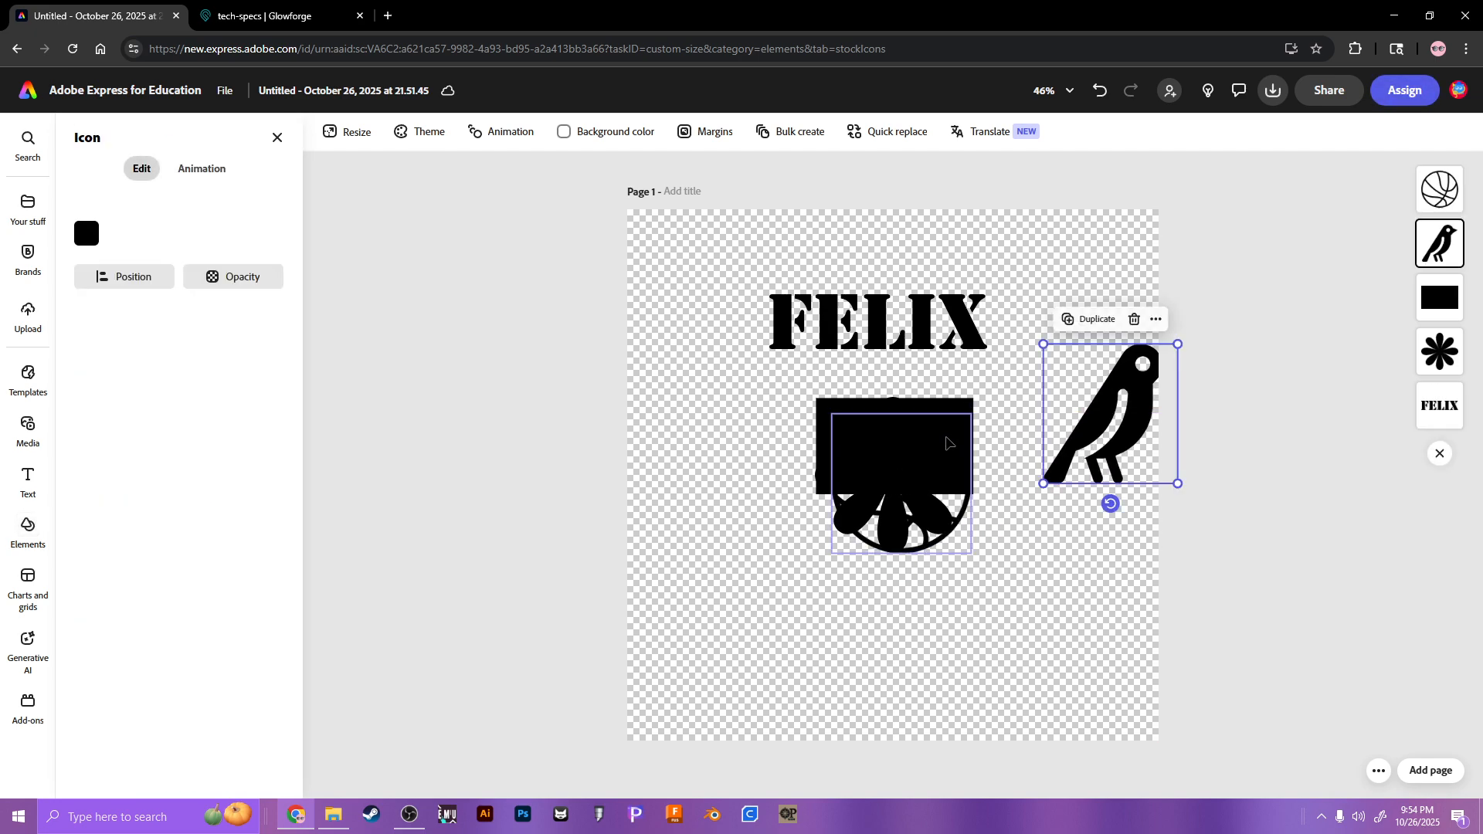
{"action": "left_click_drag", "start_coordinate": [935, 463], "coordinate": [1132, 282]}
{"action": "left_click", "coordinate": [896, 479]}
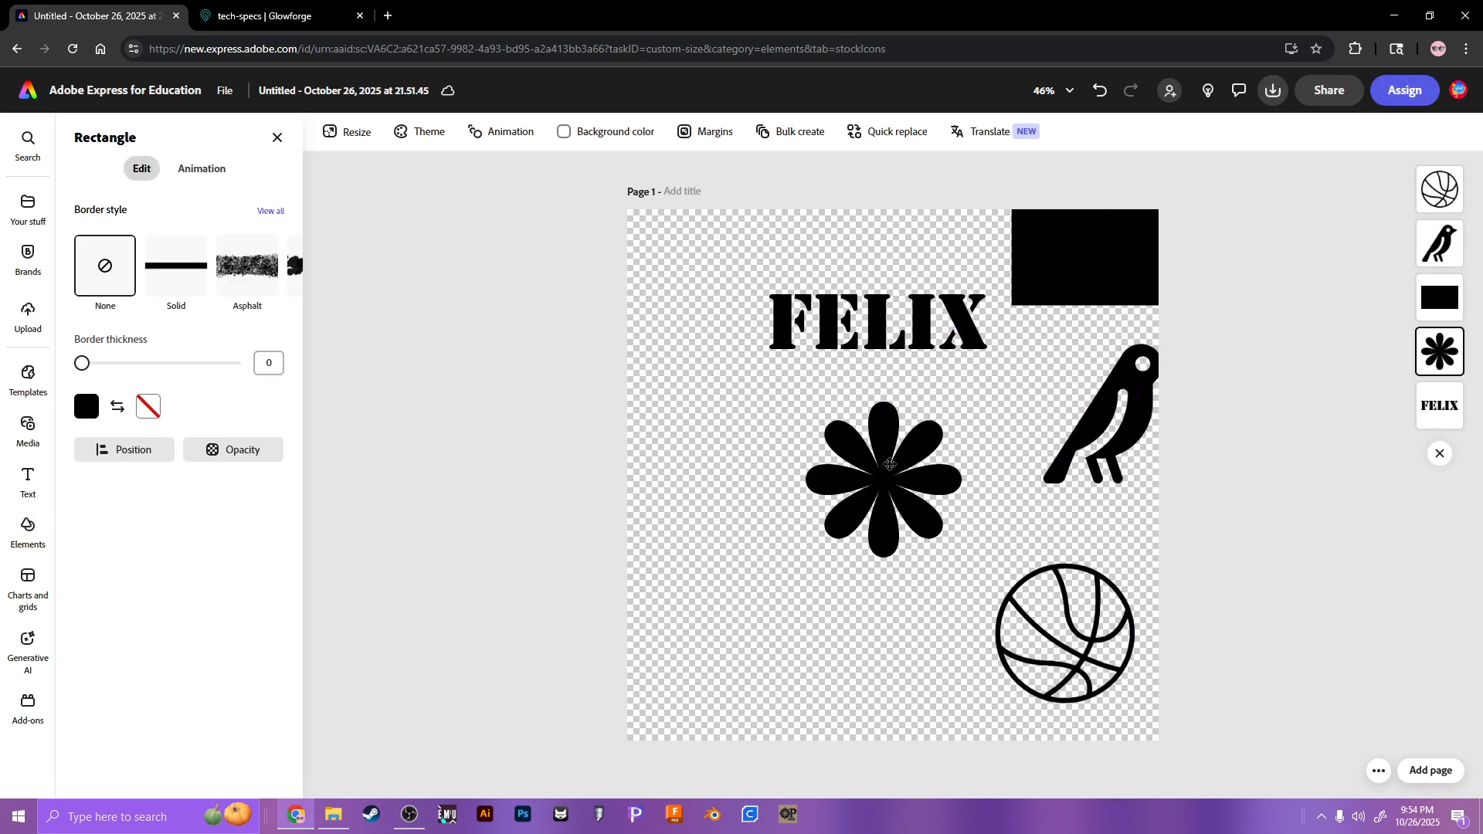
{"action": "left_click_drag", "start_coordinate": [896, 479], "coordinate": [724, 488]}
{"action": "left_click_drag", "start_coordinate": [1122, 417], "coordinate": [994, 469]}
{"action": "left_click_drag", "start_coordinate": [1084, 259], "coordinate": [769, 653]}
{"action": "left_click_drag", "start_coordinate": [1066, 634], "coordinate": [975, 637]}
{"action": "left_click_drag", "start_coordinate": [989, 471], "coordinate": [1022, 473]}
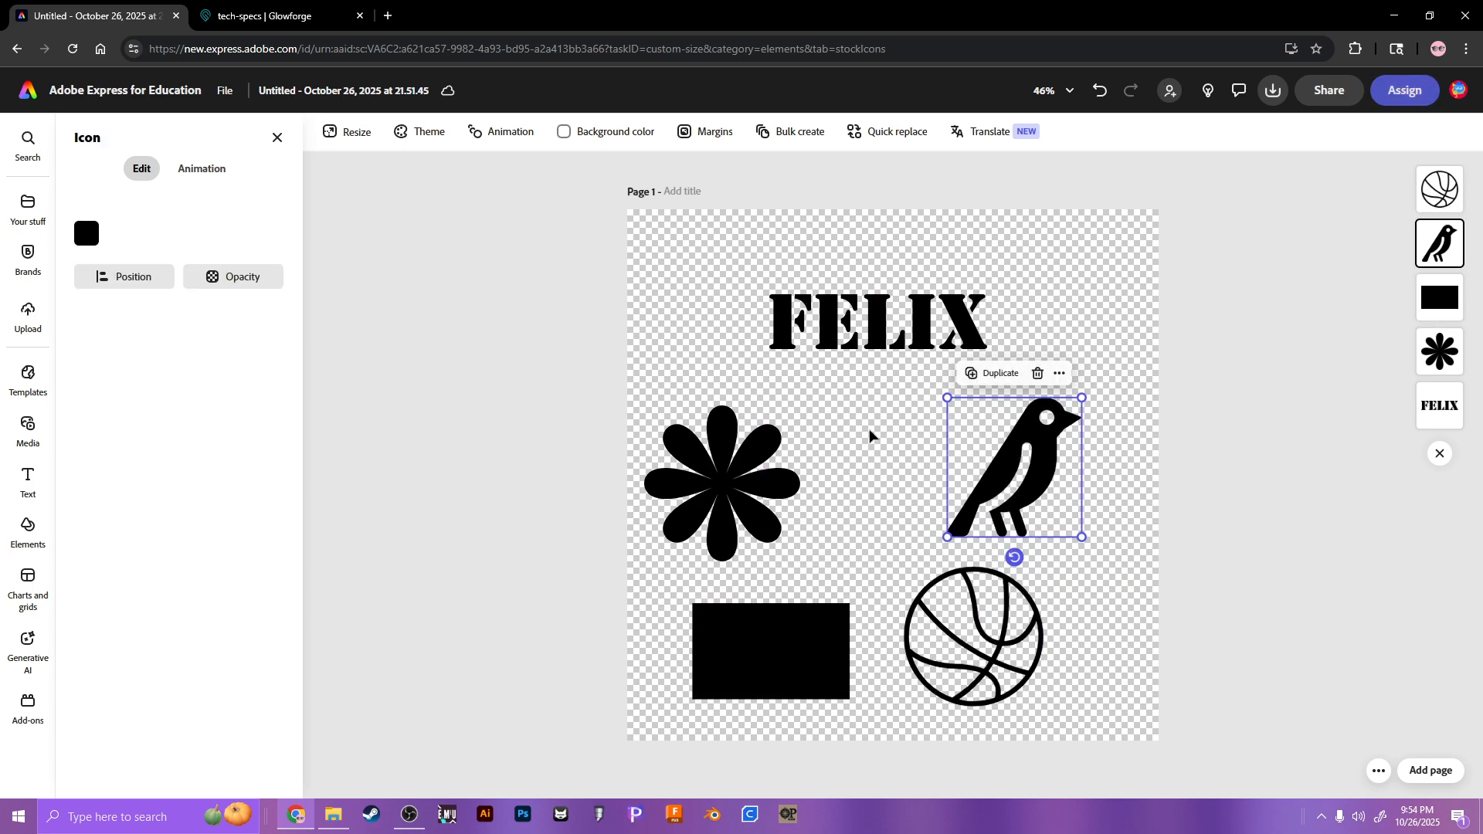
{"action": "left_click_drag", "start_coordinate": [732, 468], "coordinate": [755, 444]}
{"action": "left_click_drag", "start_coordinate": [797, 631], "coordinate": [801, 613]}
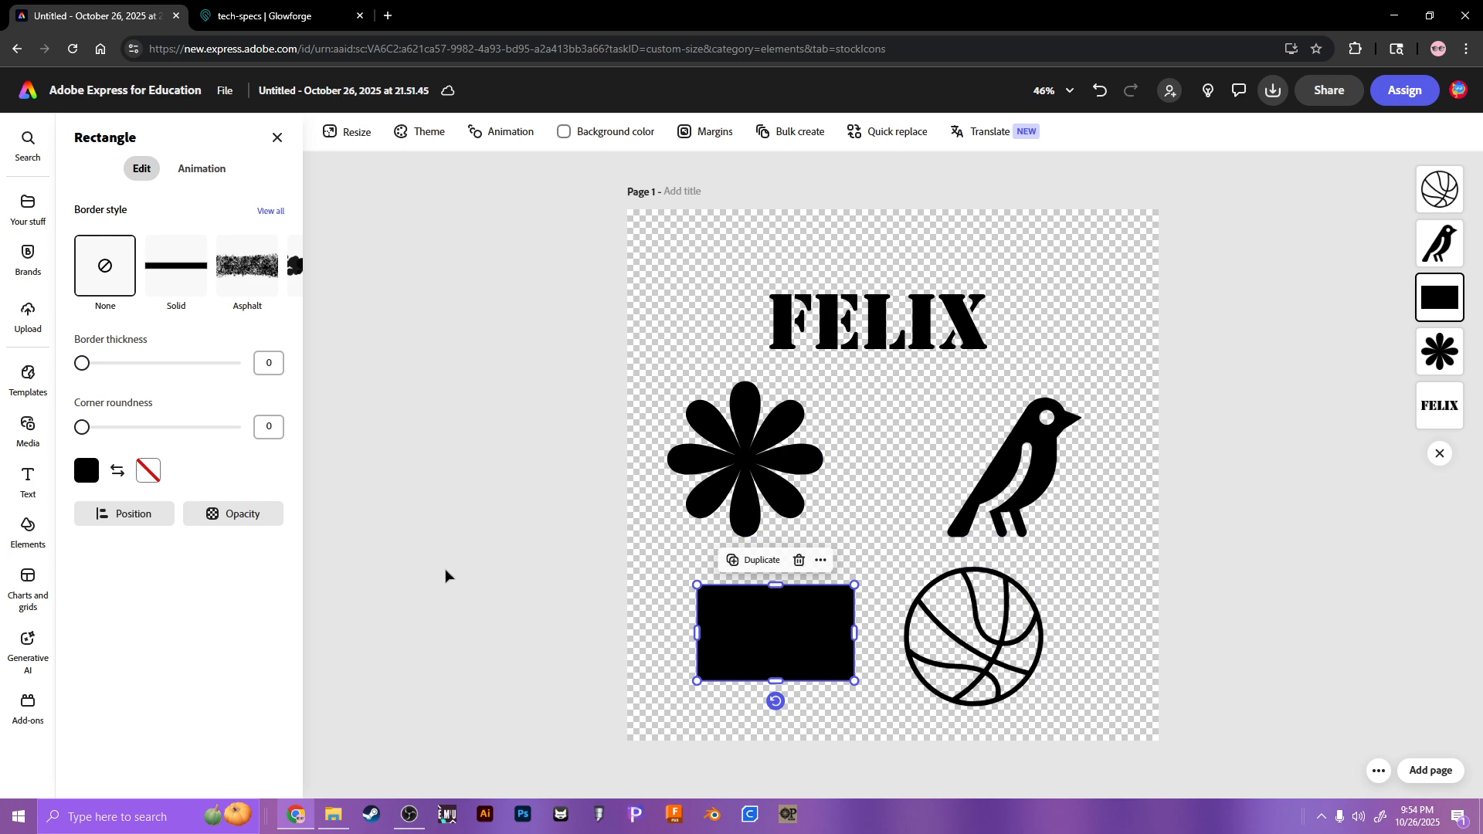
{"action": "left_click", "coordinate": [885, 320]}
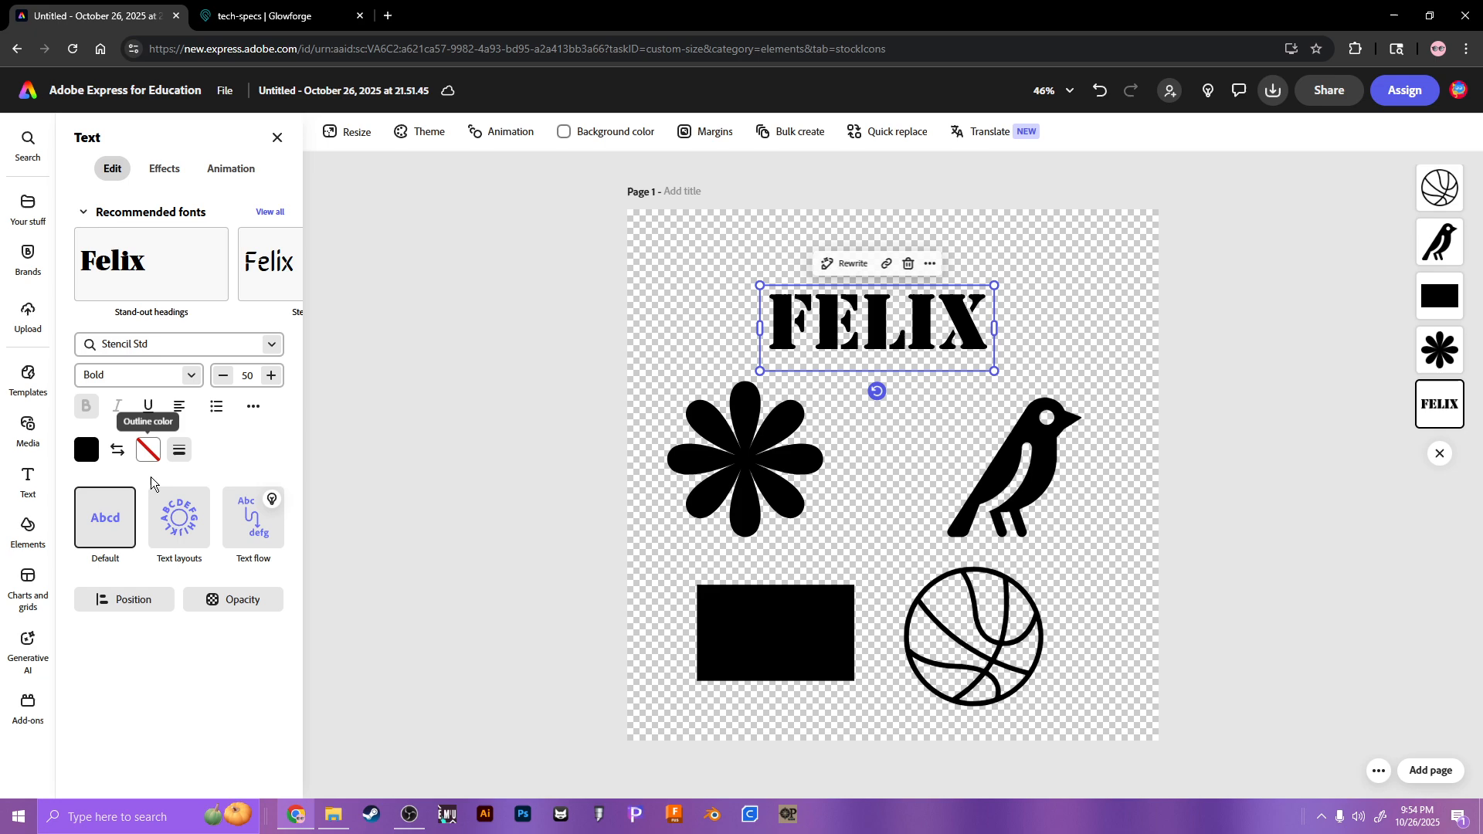
{"action": "left_click", "coordinate": [670, 461]}
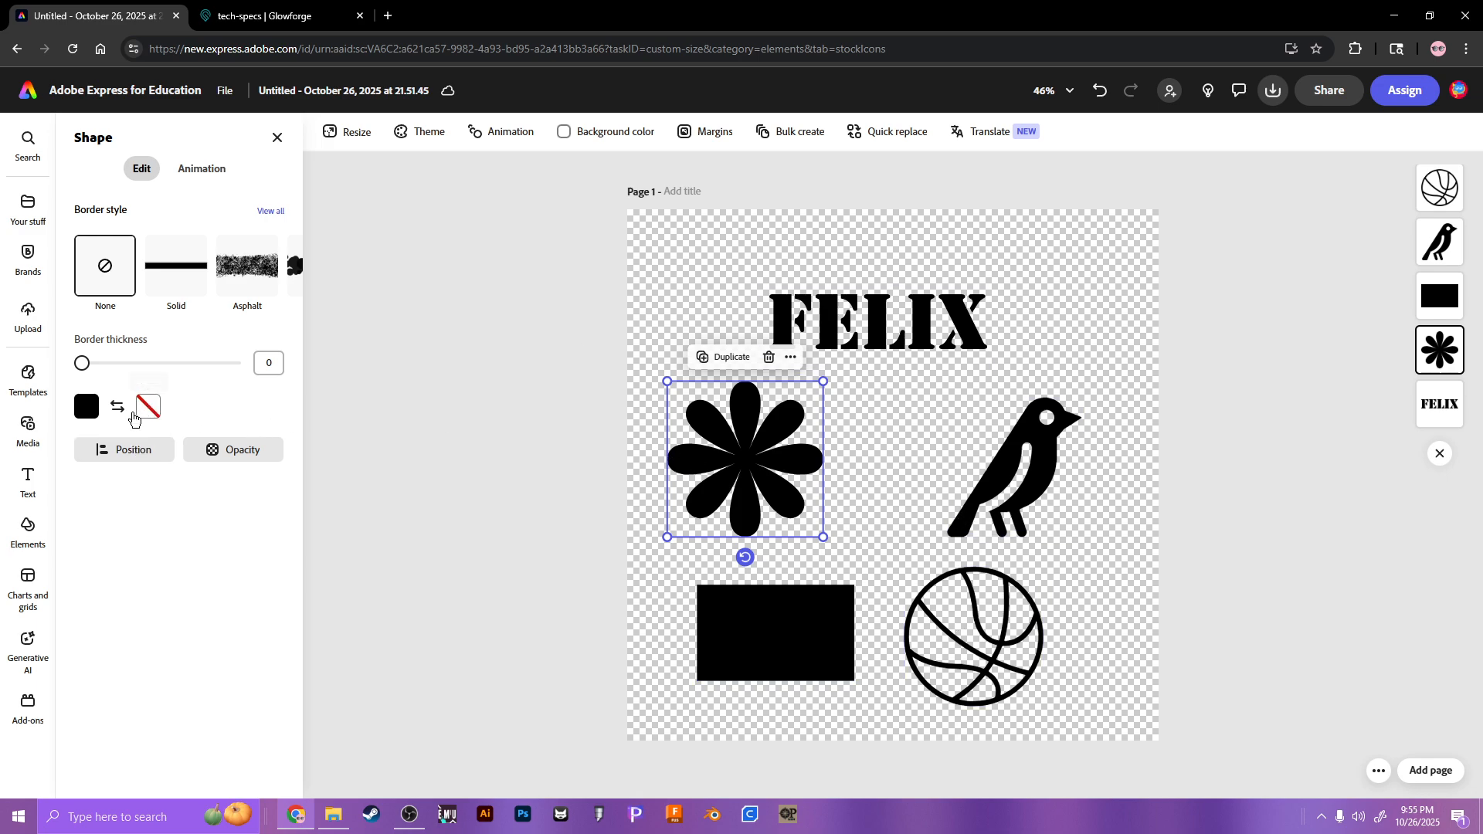
{"action": "left_click", "coordinate": [855, 340]}
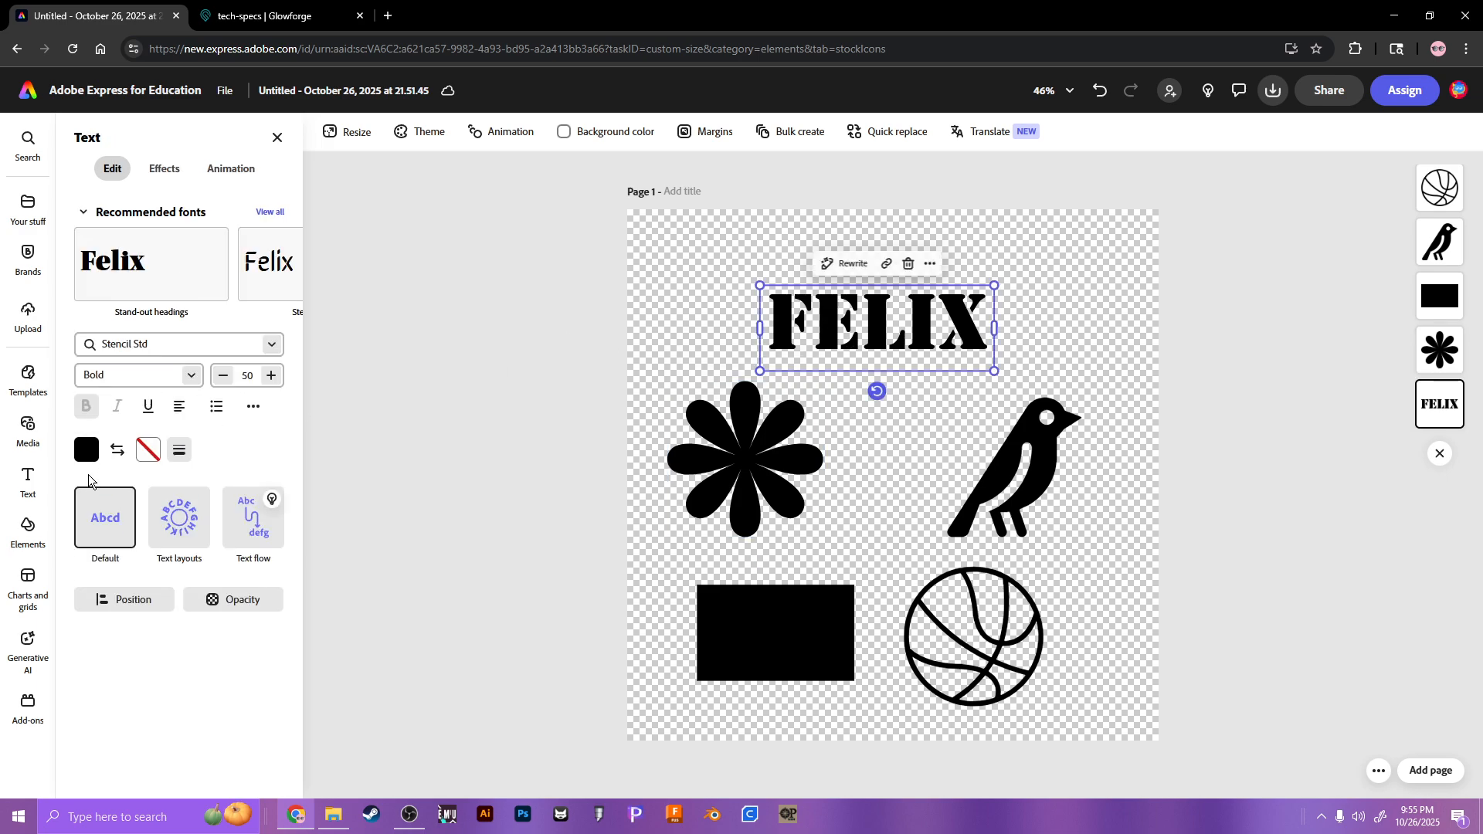
{"action": "left_click", "coordinate": [1017, 508]}
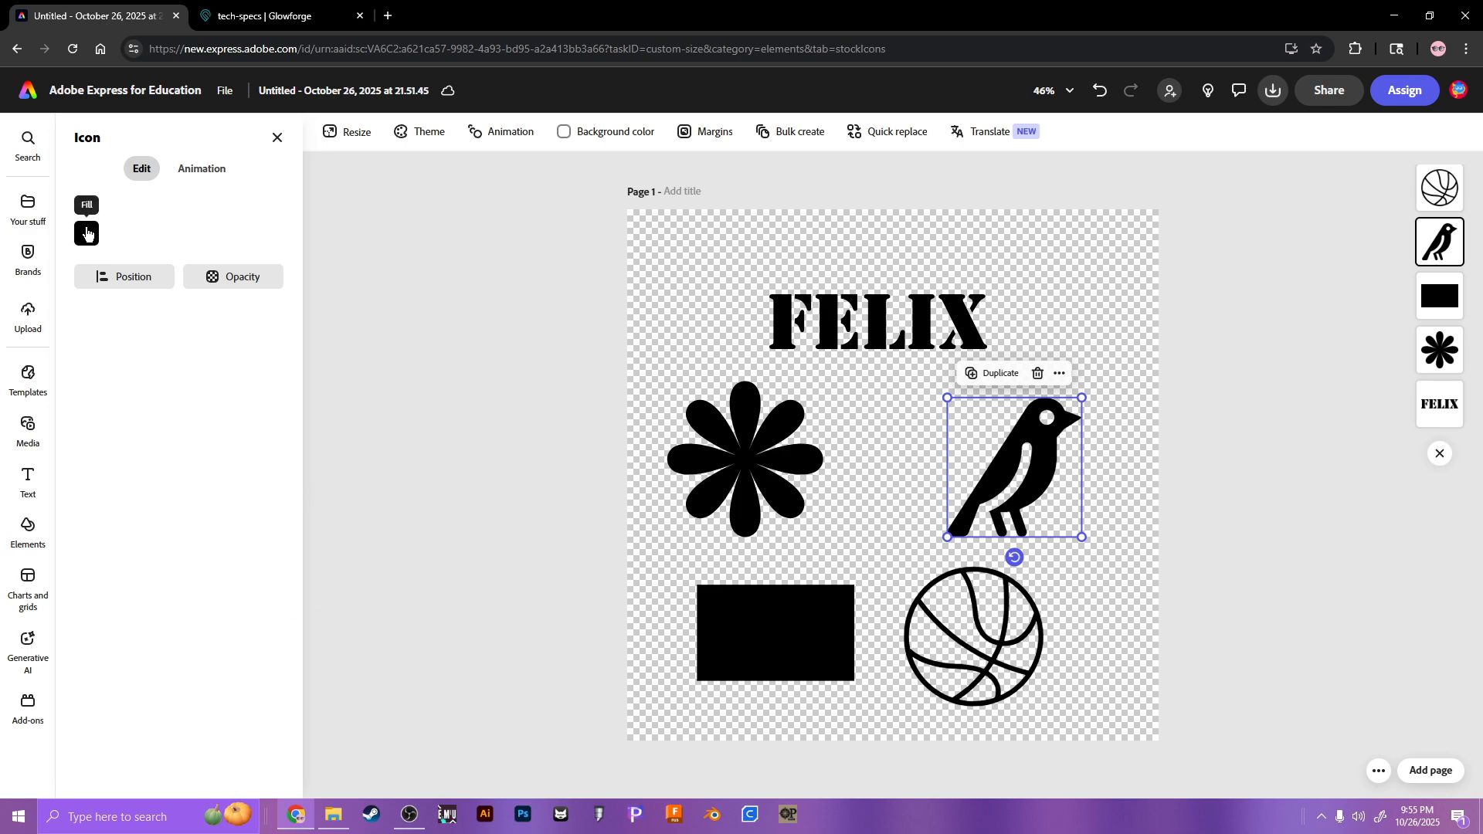
{"action": "left_click", "coordinate": [848, 599]}
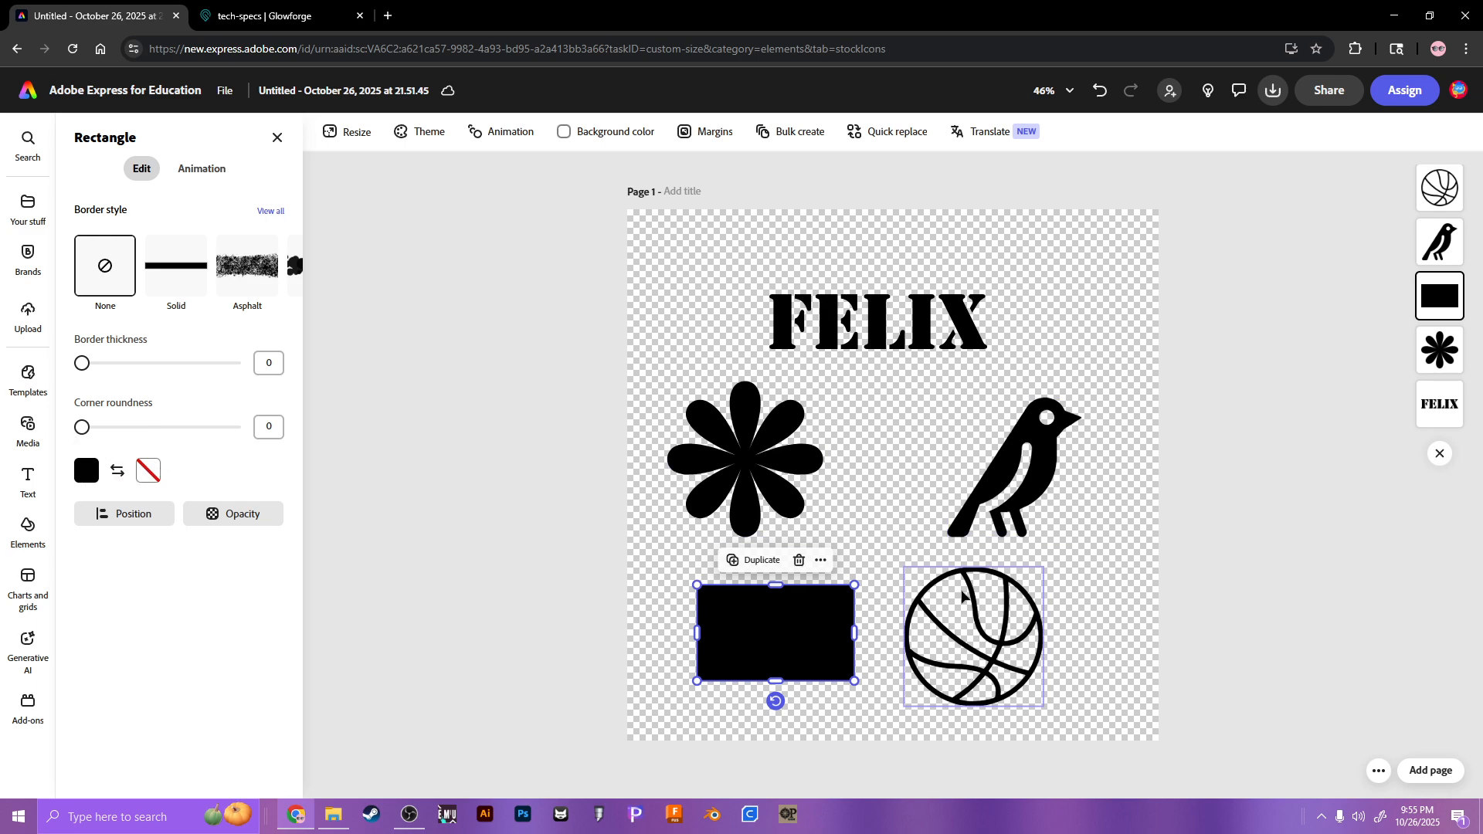
{"action": "left_click", "coordinate": [944, 624]}
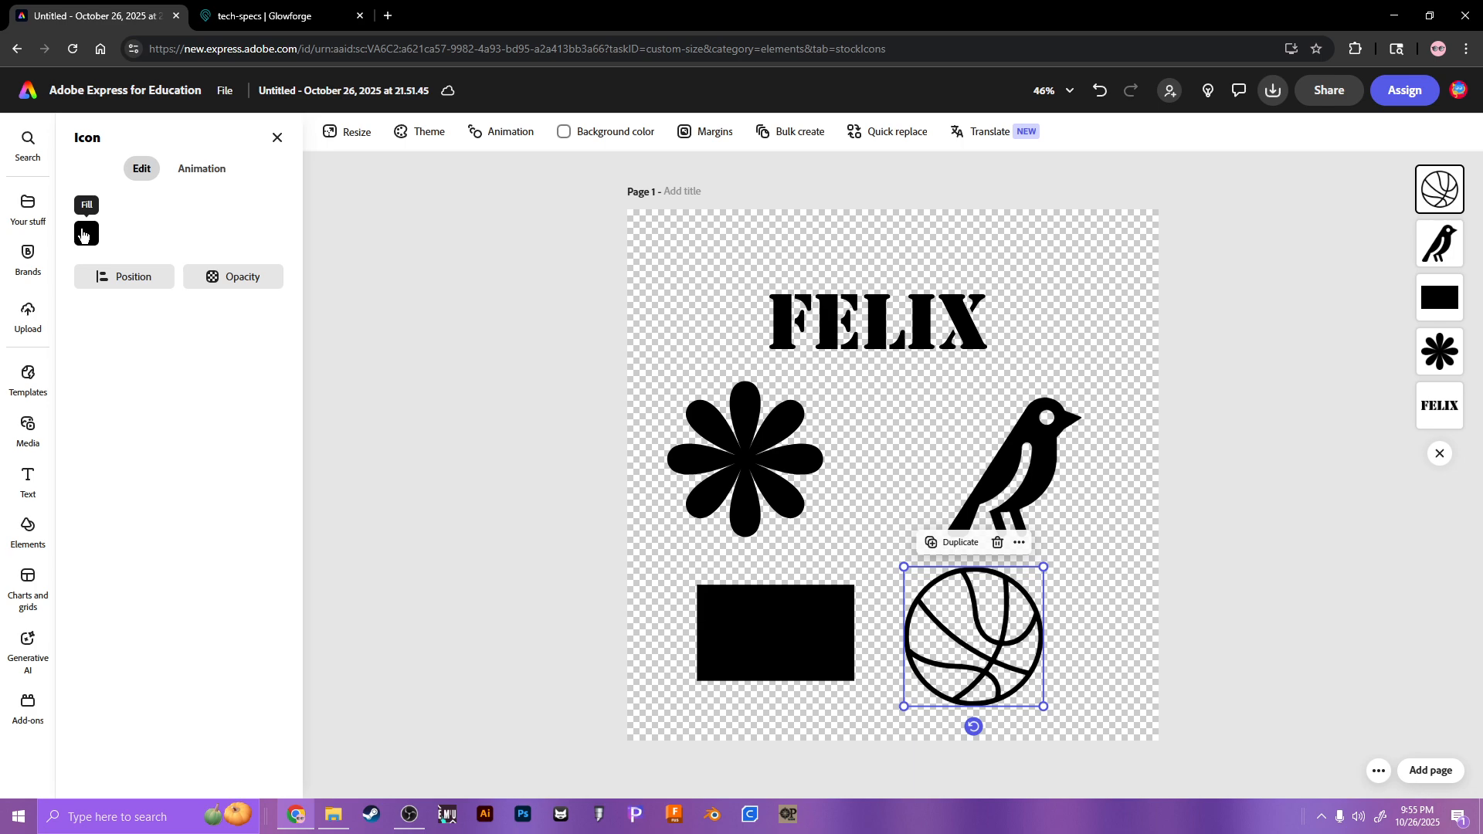
{"action": "left_click", "coordinate": [612, 358]}
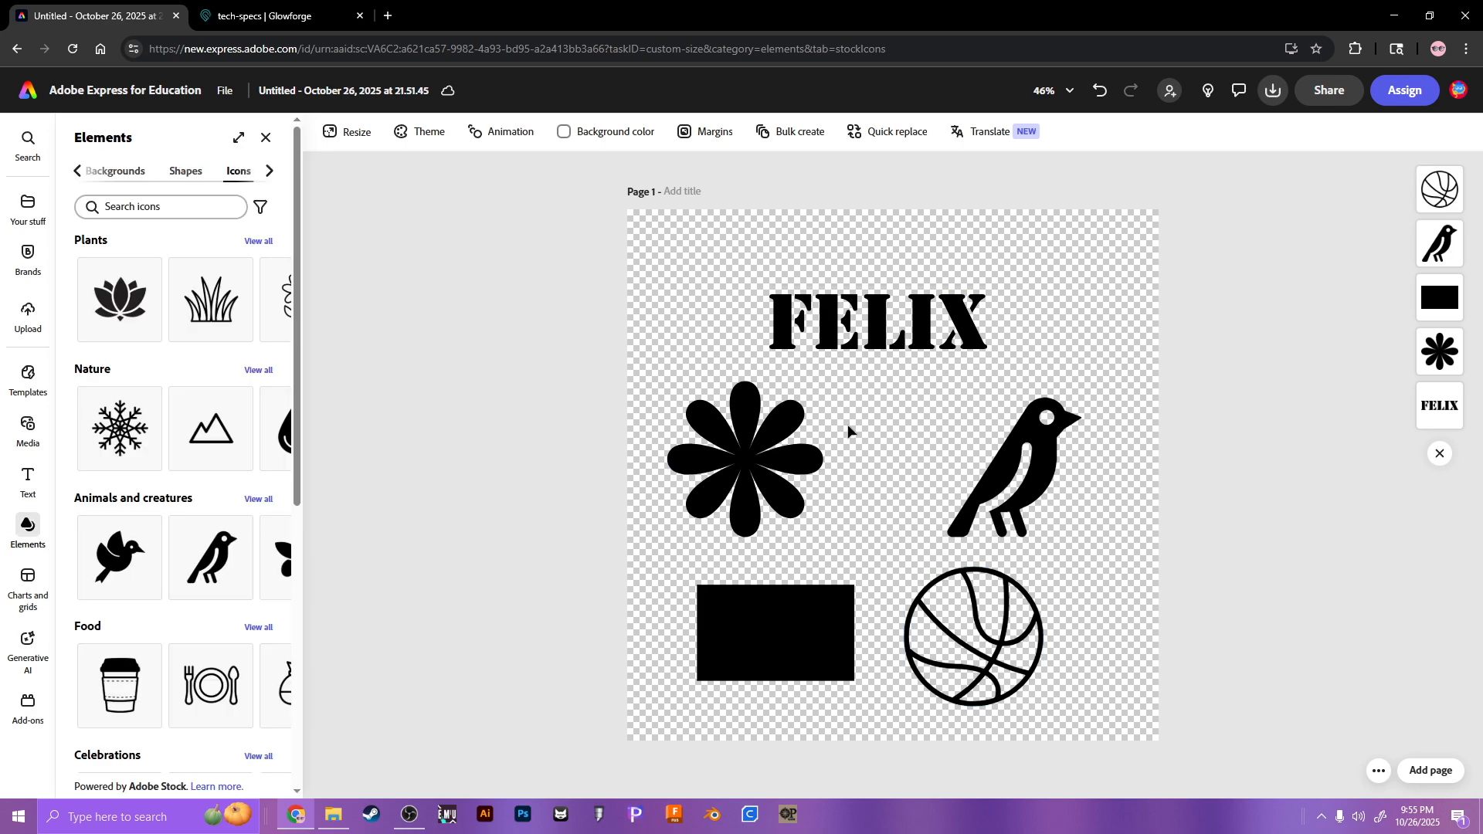
Step: Move the bird and basketball to the right edge, and the rectangle and flower left
{"action": "left_click_drag", "start_coordinate": [958, 533], "coordinate": [1054, 521]}
{"action": "left_click_drag", "start_coordinate": [966, 633], "coordinate": [1093, 625]}
{"action": "left_click_drag", "start_coordinate": [734, 619], "coordinate": [685, 615]}
{"action": "left_click_drag", "start_coordinate": [745, 463], "coordinate": [714, 480]}
{"action": "left_click", "coordinate": [368, 398]}
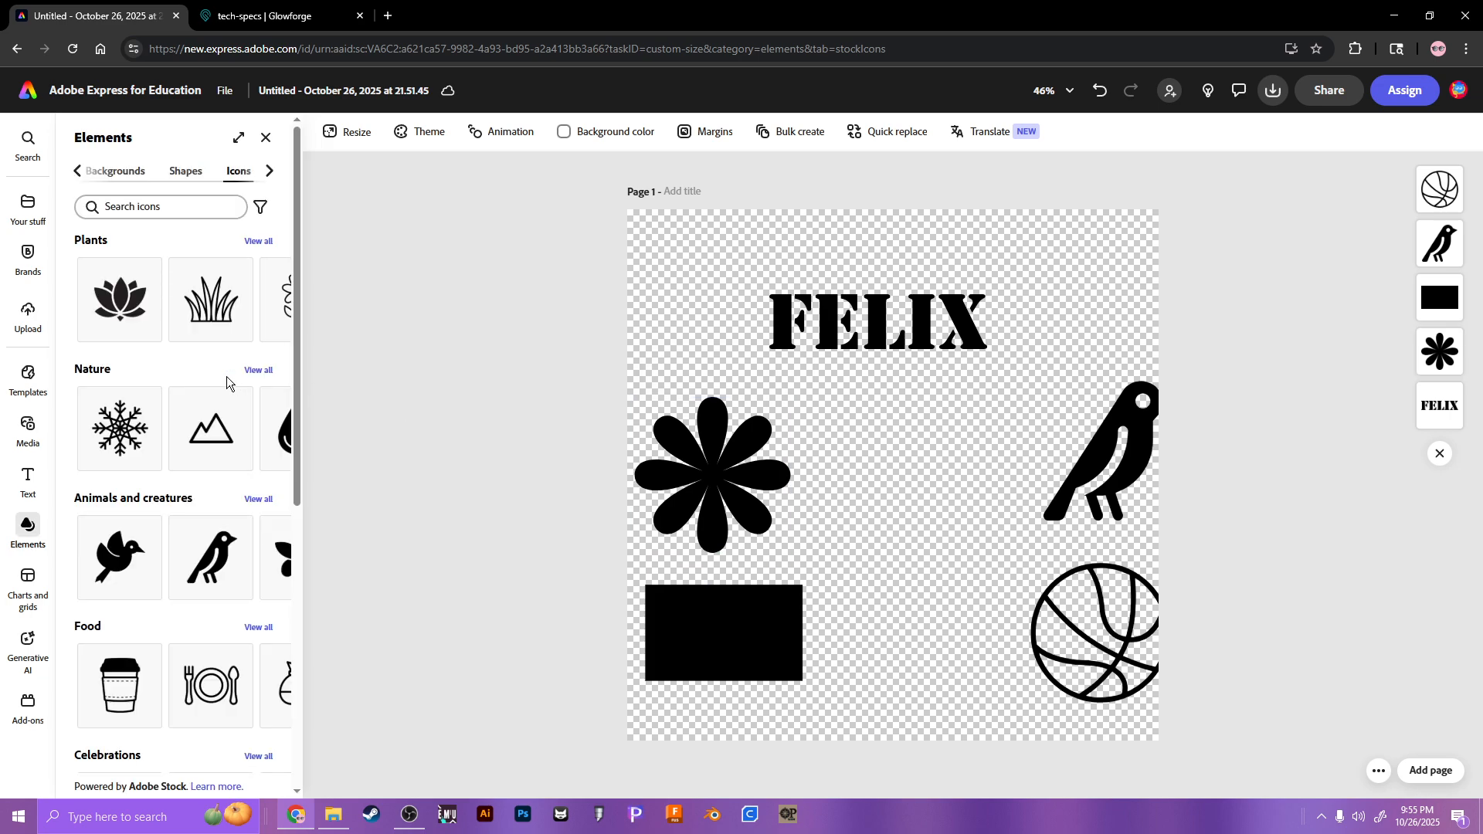
Step: Enlarge the black rectangle into a large square covering most of the page
{"action": "left_click", "coordinate": [716, 621]}
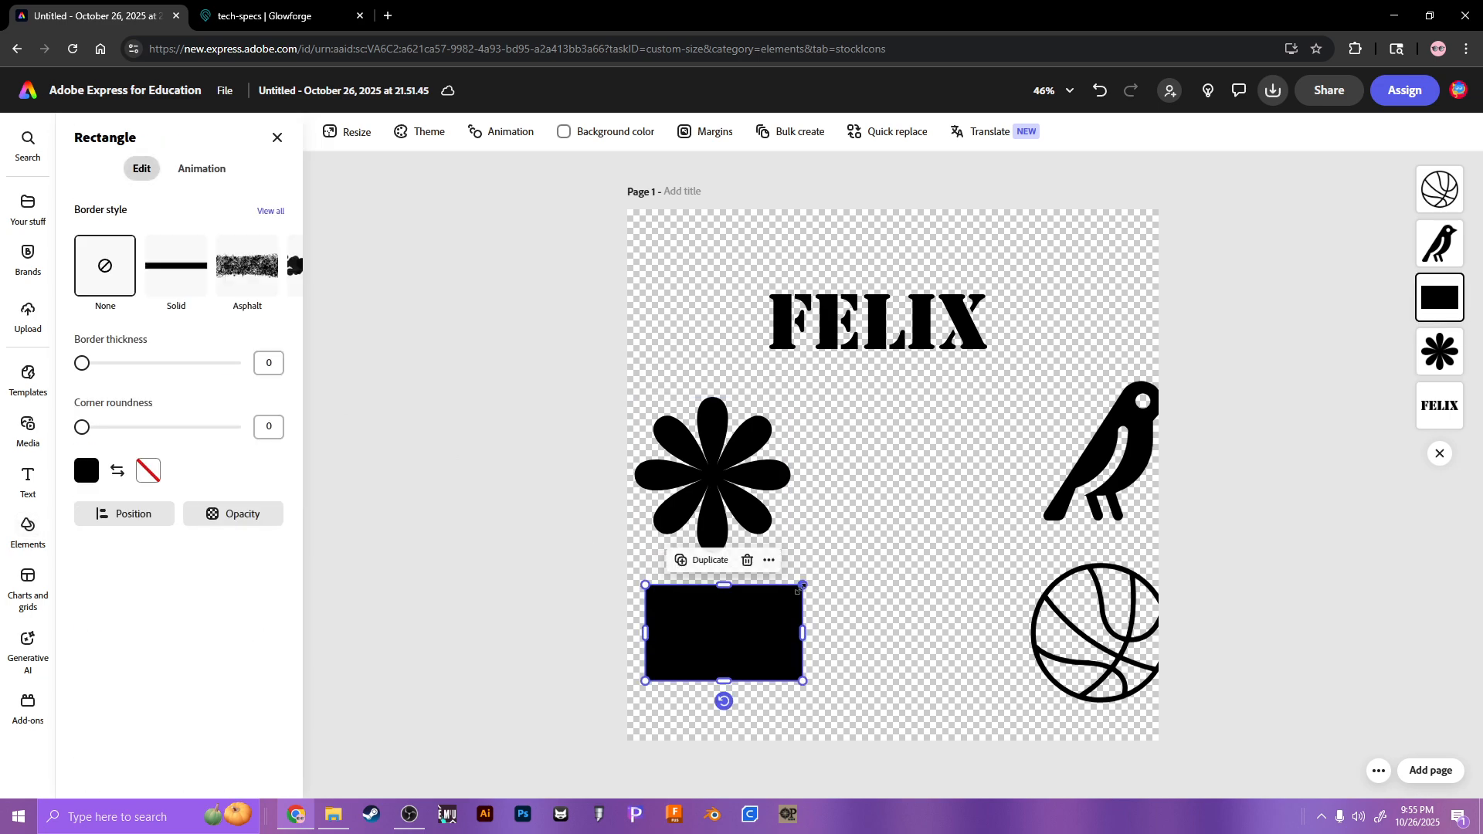
{"action": "left_click_drag", "start_coordinate": [802, 586], "coordinate": [1090, 340]}
{"action": "left_click_drag", "start_coordinate": [884, 390], "coordinate": [884, 241]}
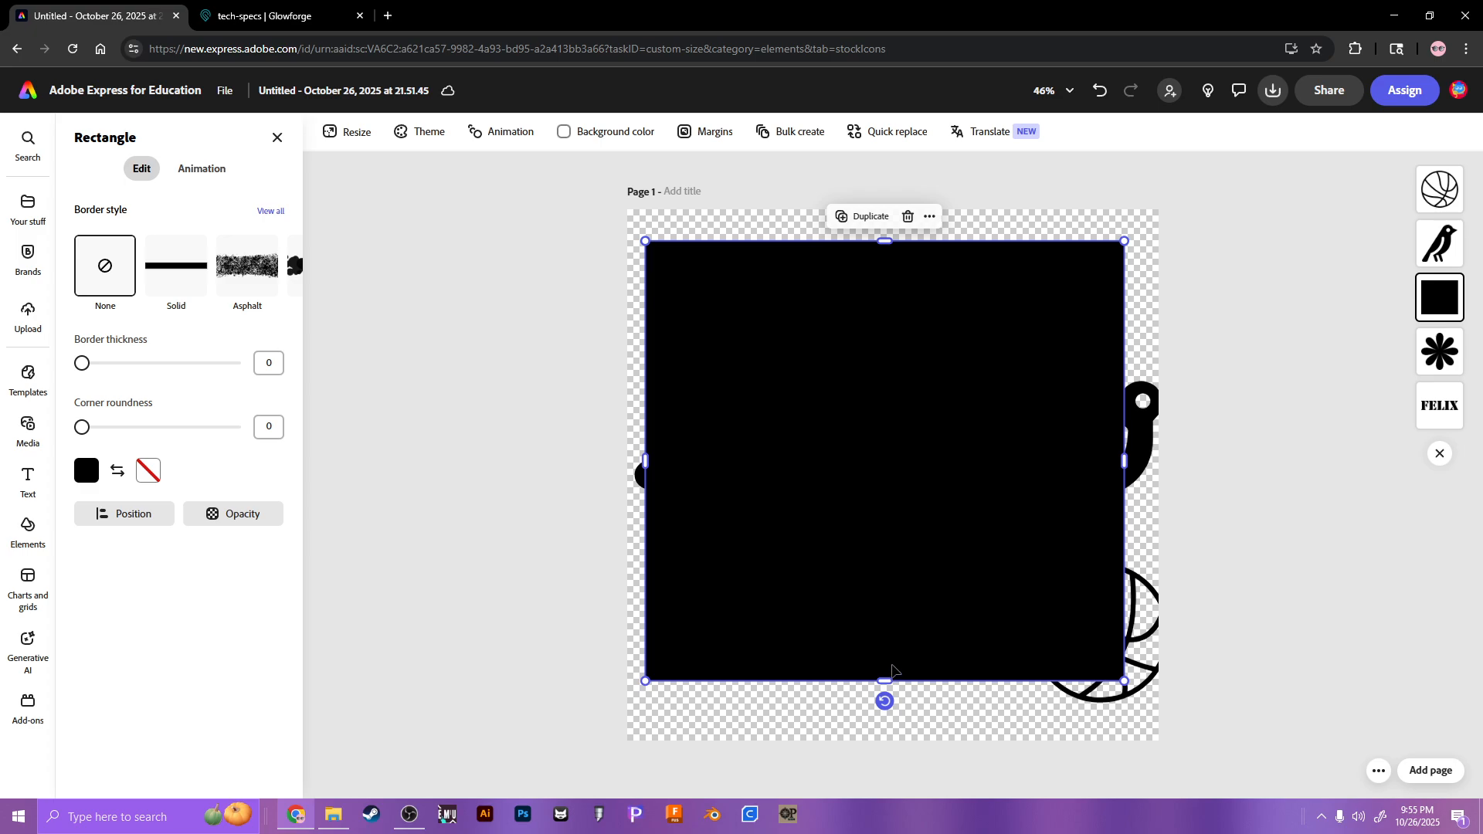
{"action": "left_click_drag", "start_coordinate": [903, 567], "coordinate": [908, 567]}
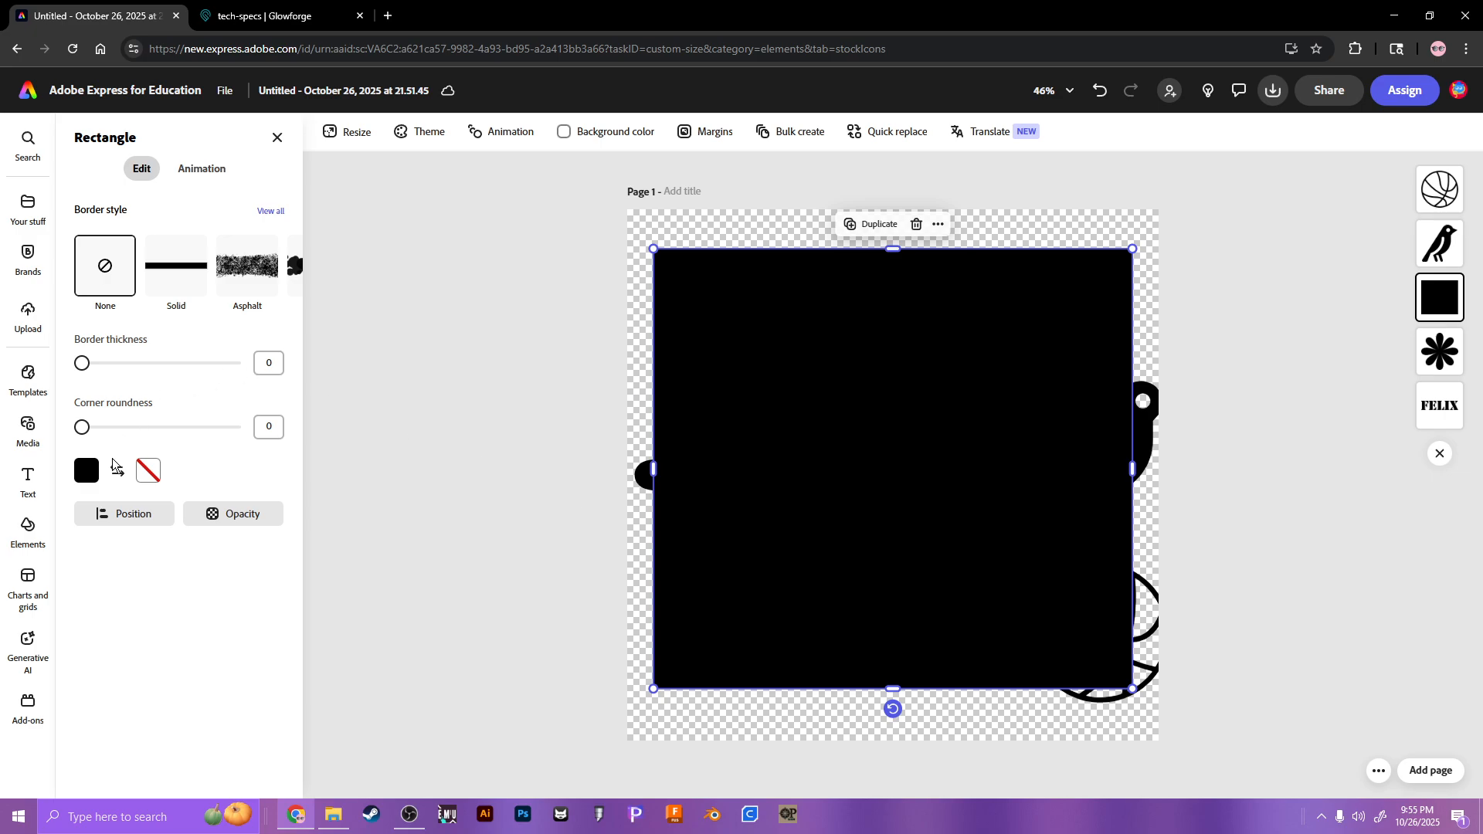
Step: Set the rectangle to no fill with a solid 1 px red border
{"action": "left_click", "coordinate": [88, 470]}
{"action": "left_click", "coordinate": [134, 418]}
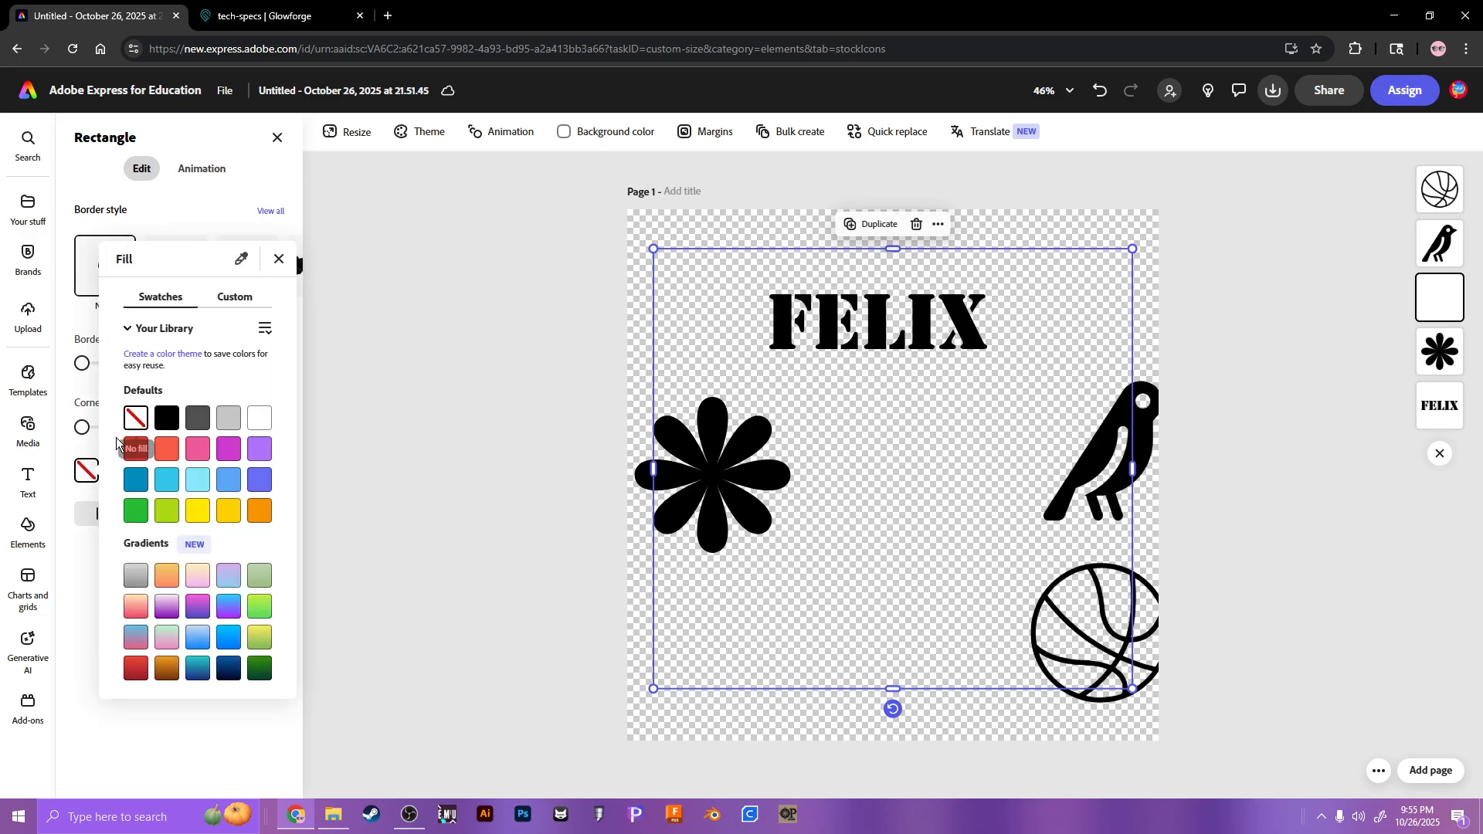
{"action": "left_click", "coordinate": [148, 470]}
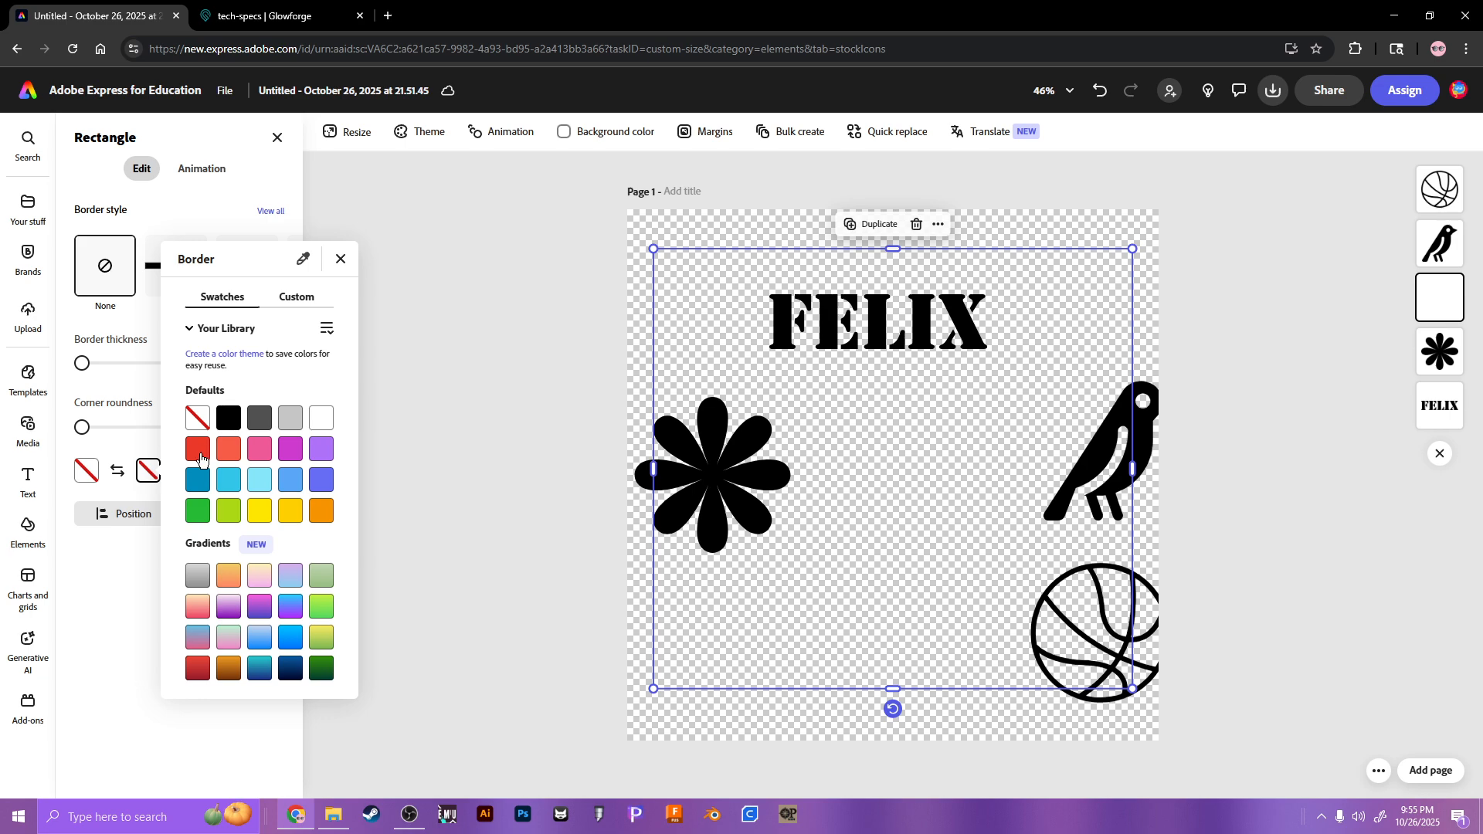
{"action": "left_click", "coordinate": [197, 449]}
{"action": "left_click", "coordinate": [125, 398]}
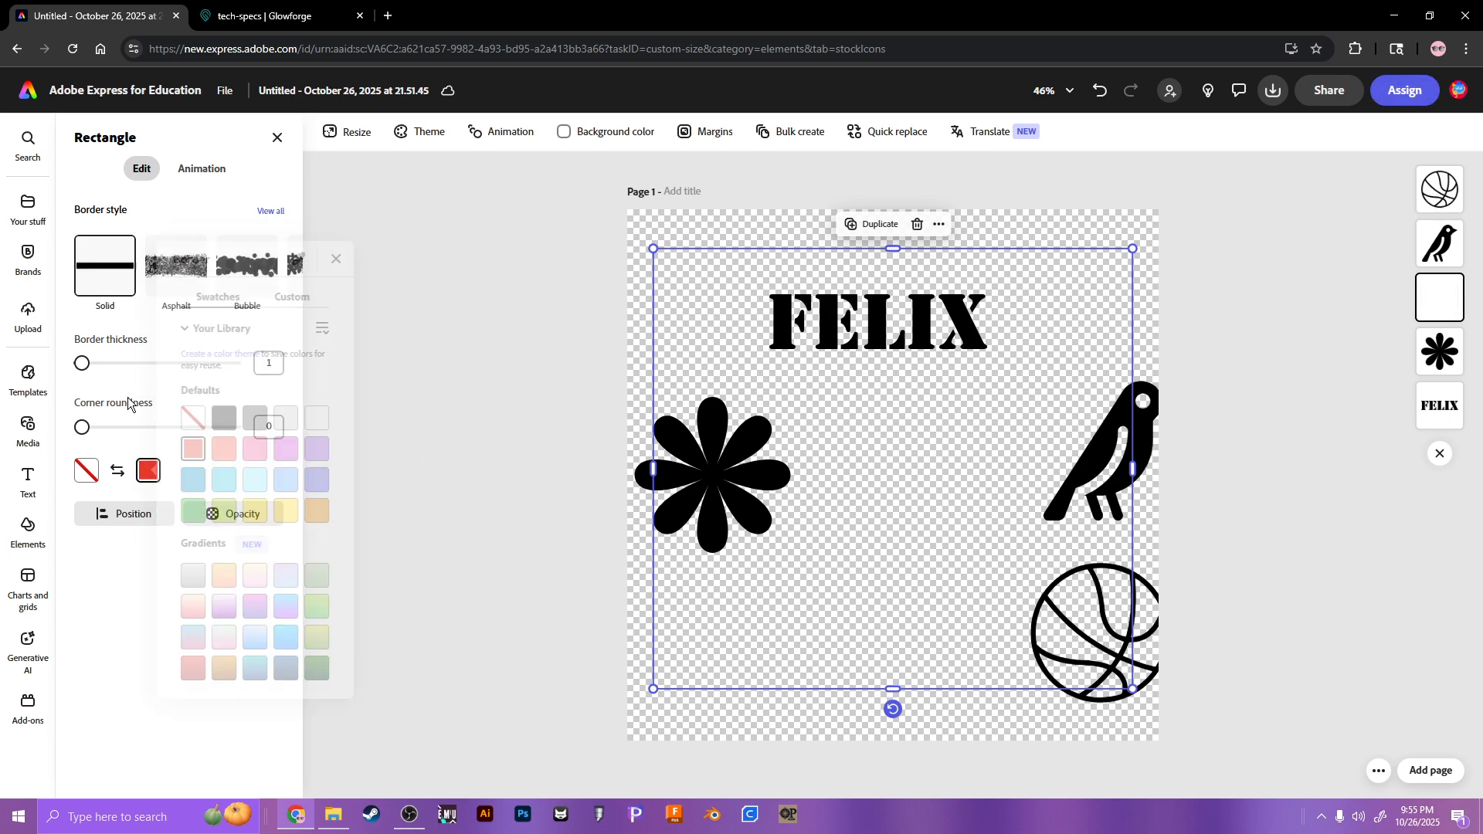
{"action": "left_click", "coordinate": [579, 398]}
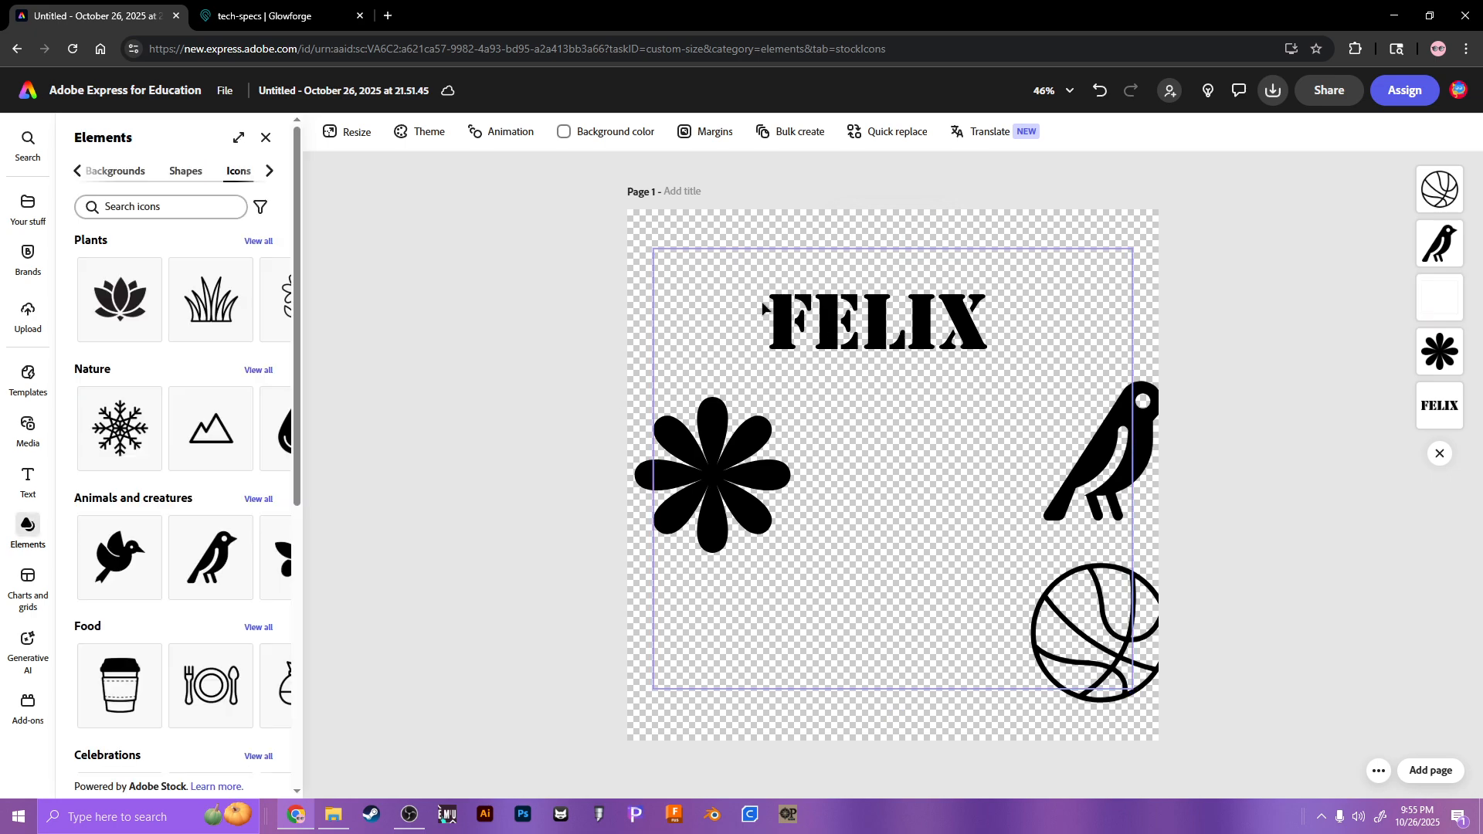
{"action": "left_click", "coordinate": [652, 267]}
{"action": "left_click", "coordinate": [576, 286]}
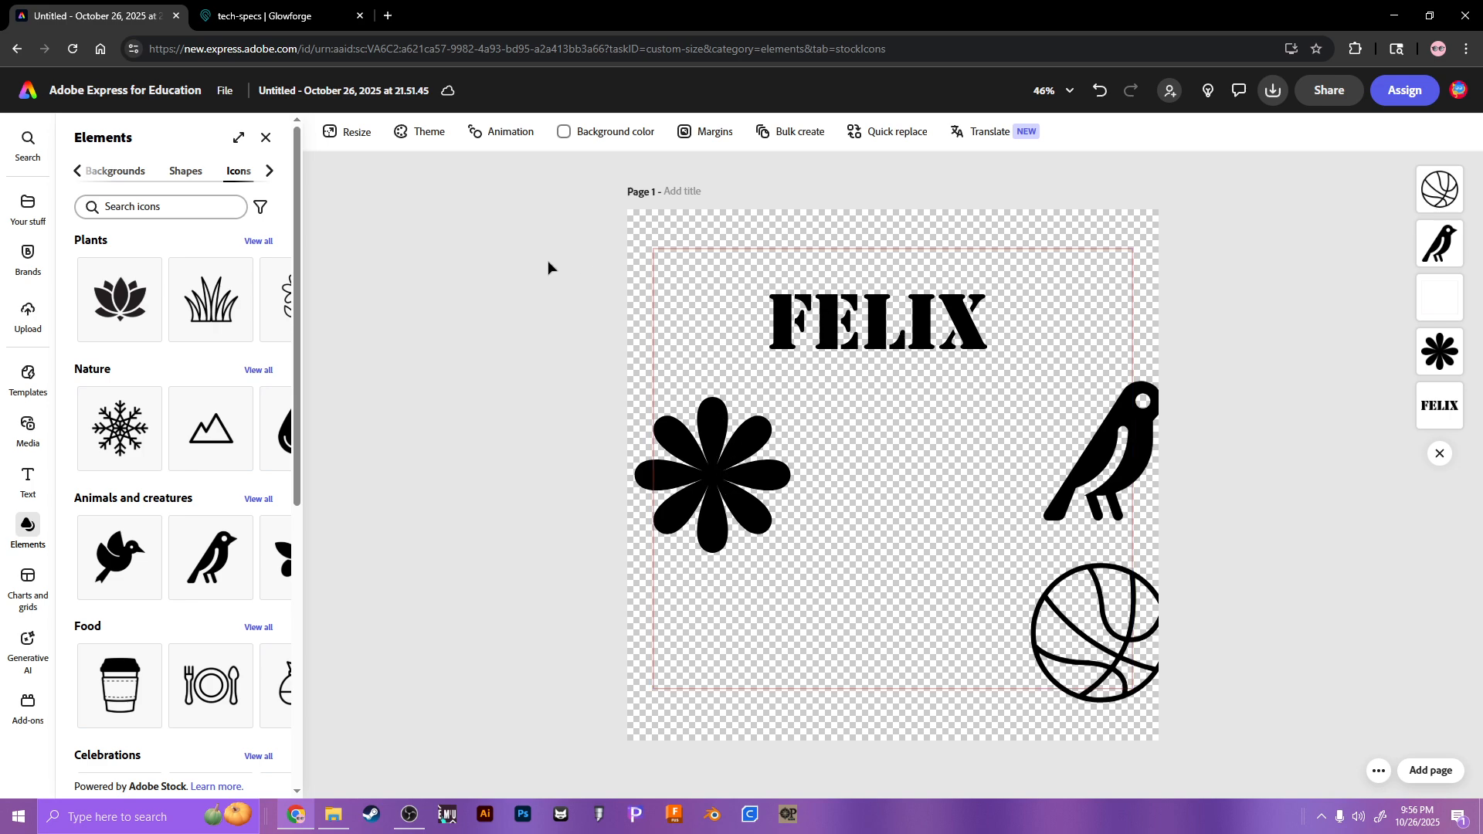
Step: Nudge the red frame into place and send it behind all other elements in Layers
{"action": "left_click", "coordinate": [669, 271]}
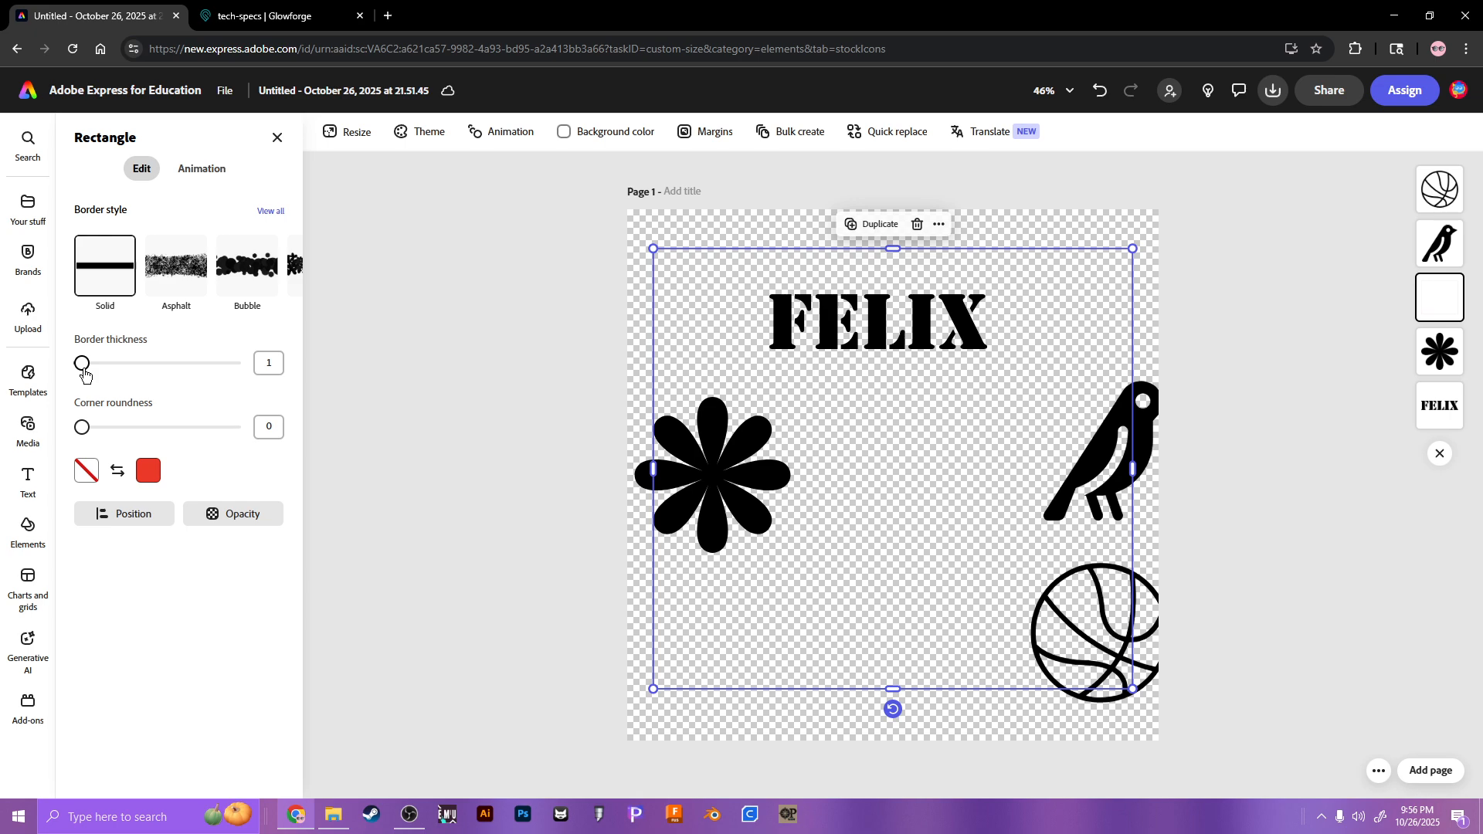
{"action": "left_click", "coordinate": [498, 403]}
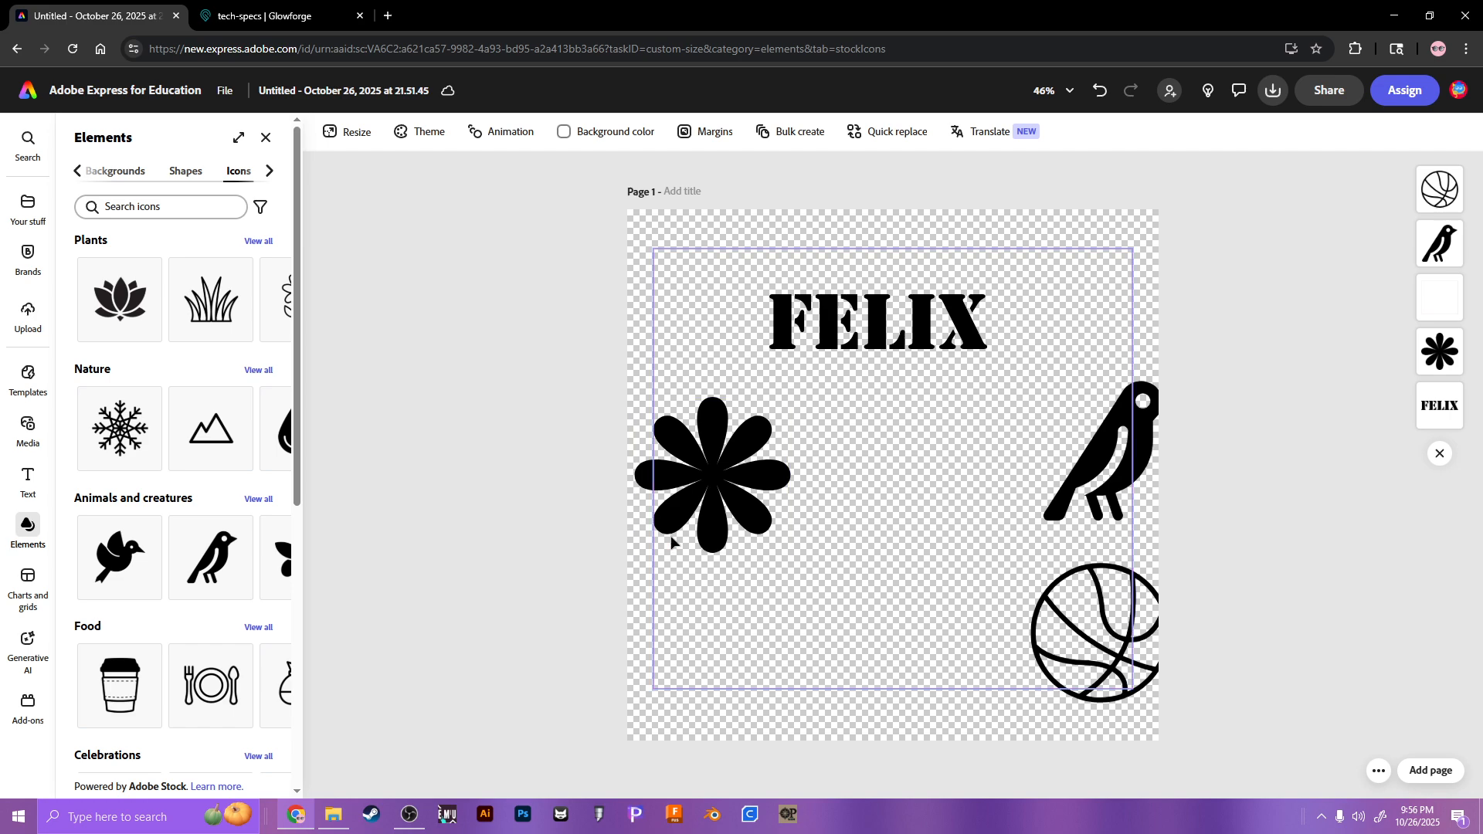
{"action": "left_click", "coordinate": [705, 481]}
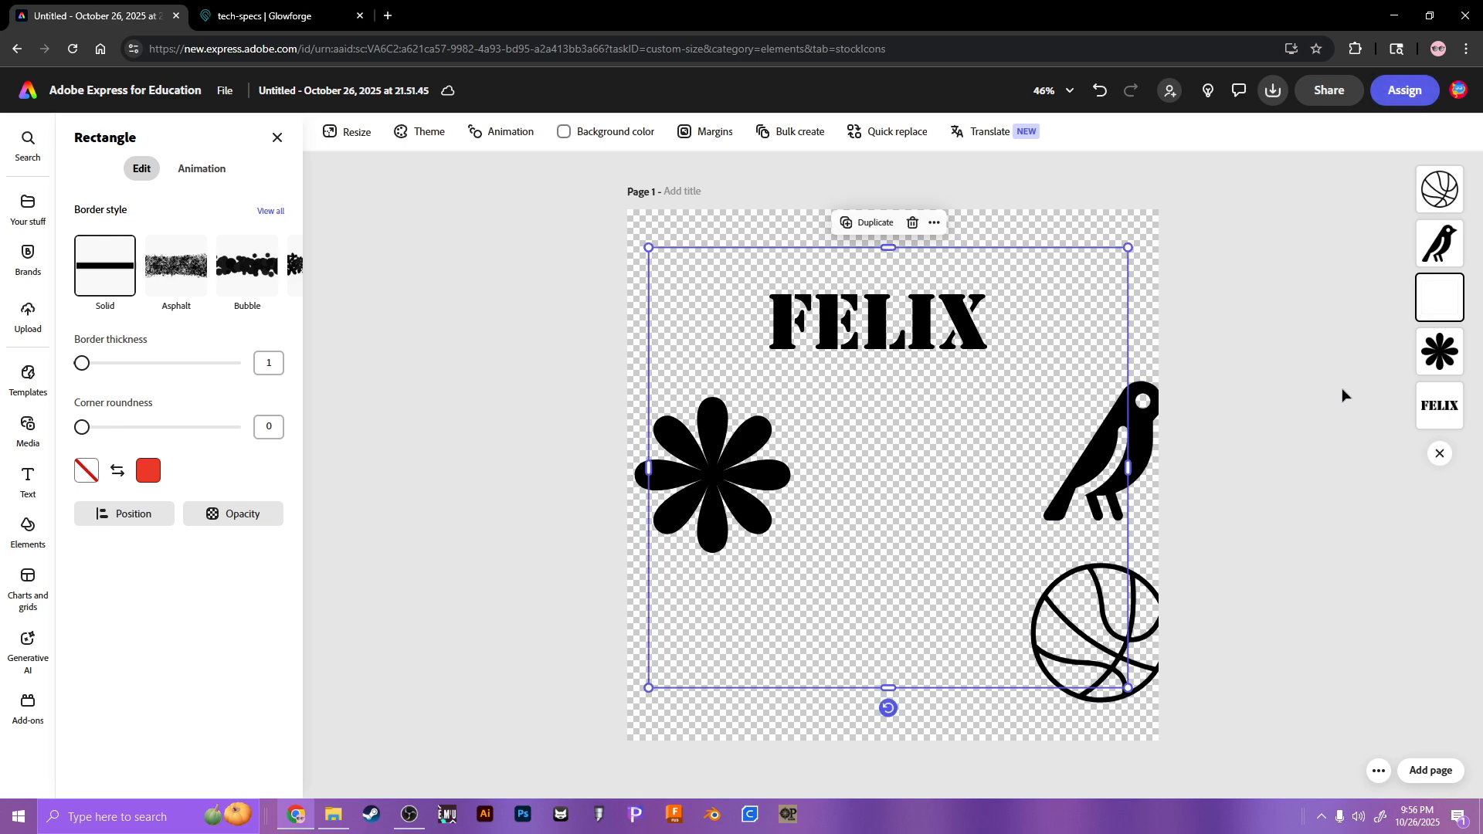
{"action": "left_click", "coordinate": [950, 430]}
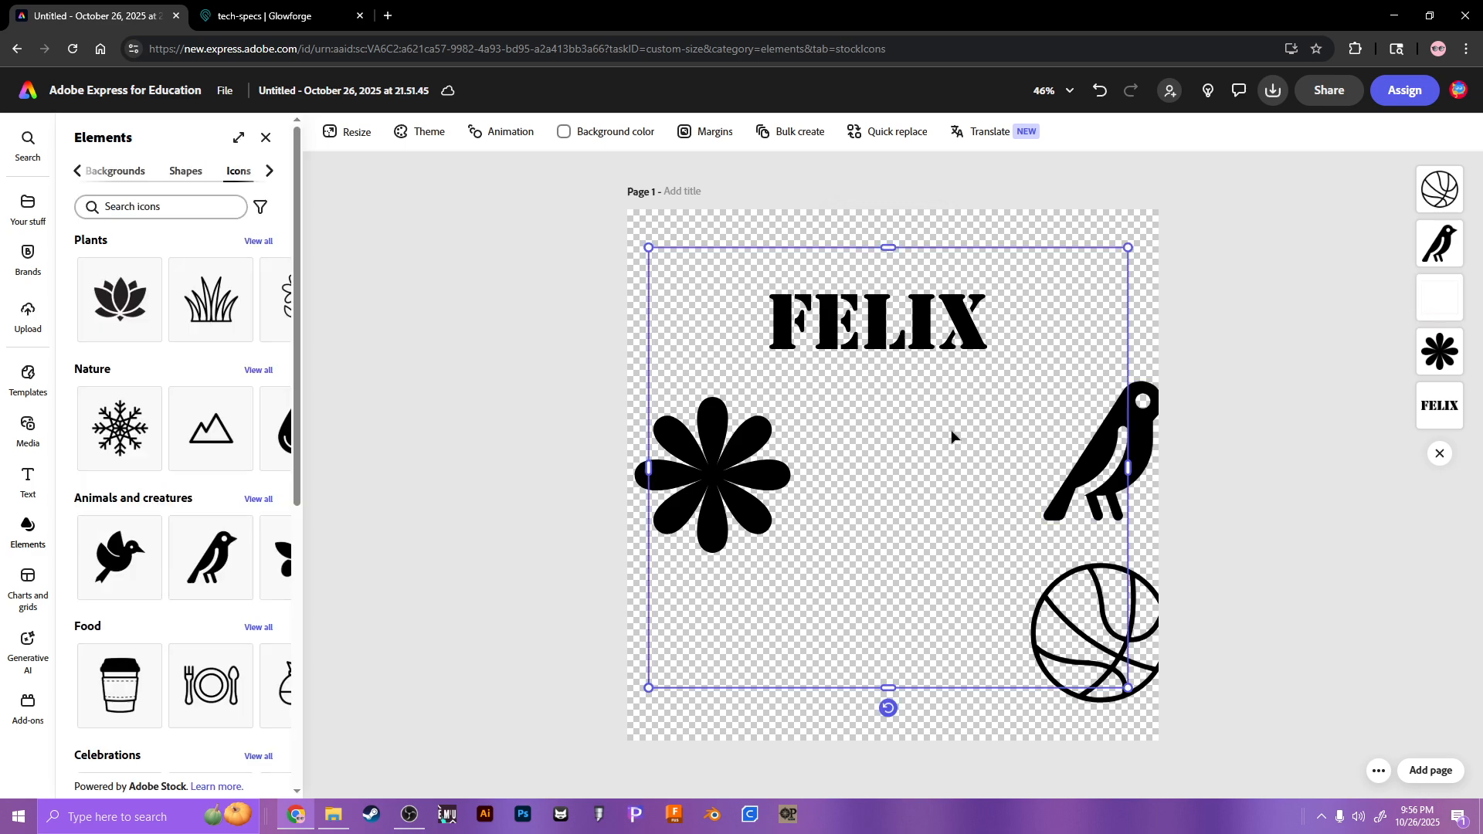
{"action": "left_click", "coordinate": [917, 440]}
{"action": "left_click_drag", "start_coordinate": [959, 430], "coordinate": [896, 437]}
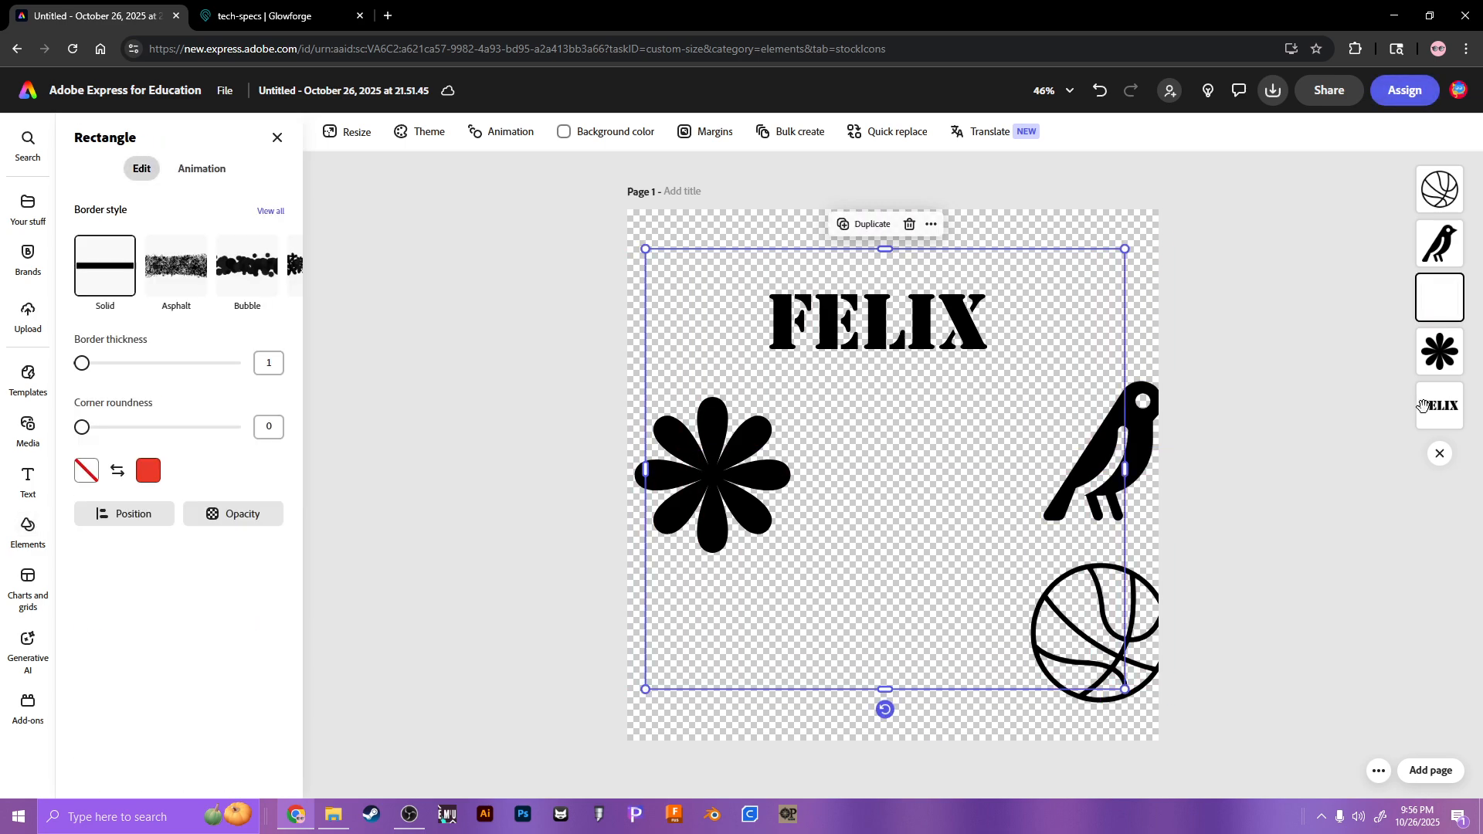
{"action": "key", "text": "Tab"}
{"action": "left_click", "coordinate": [1268, 424]}
{"action": "left_click", "coordinate": [930, 430]}
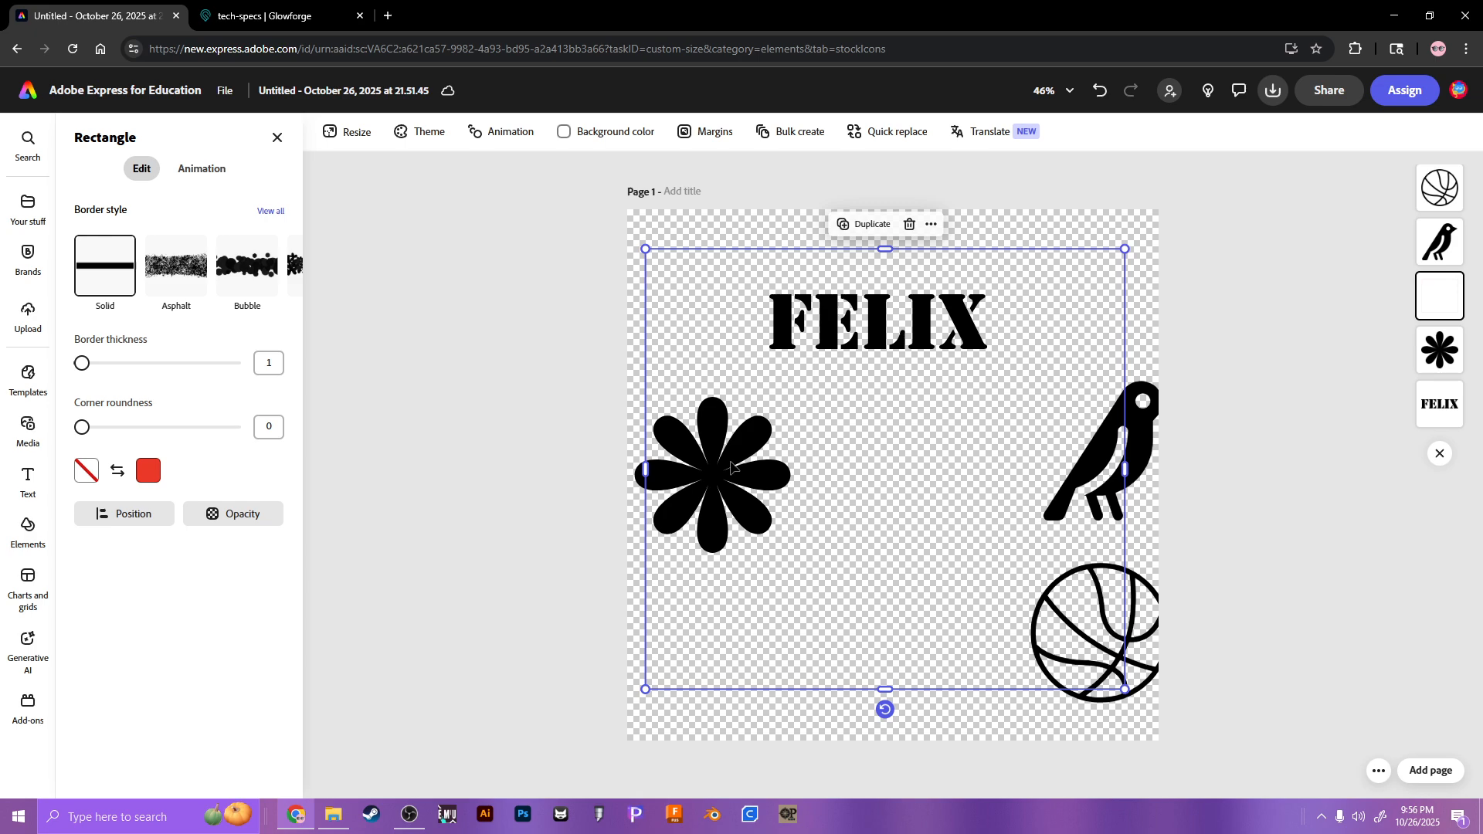
{"action": "left_click_drag", "start_coordinate": [715, 462], "coordinate": [717, 456]}
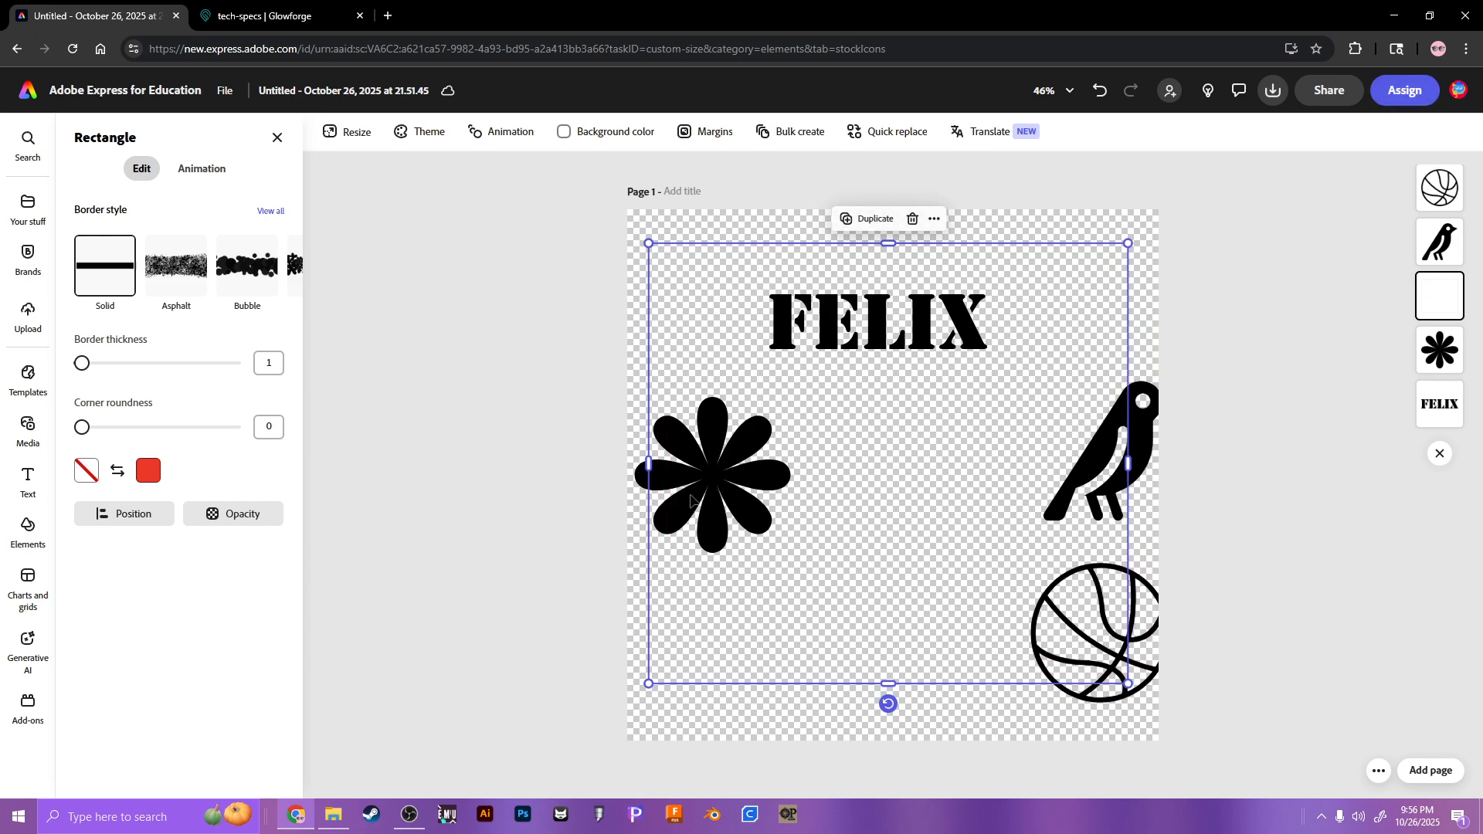
{"action": "left_click", "coordinate": [1318, 410]}
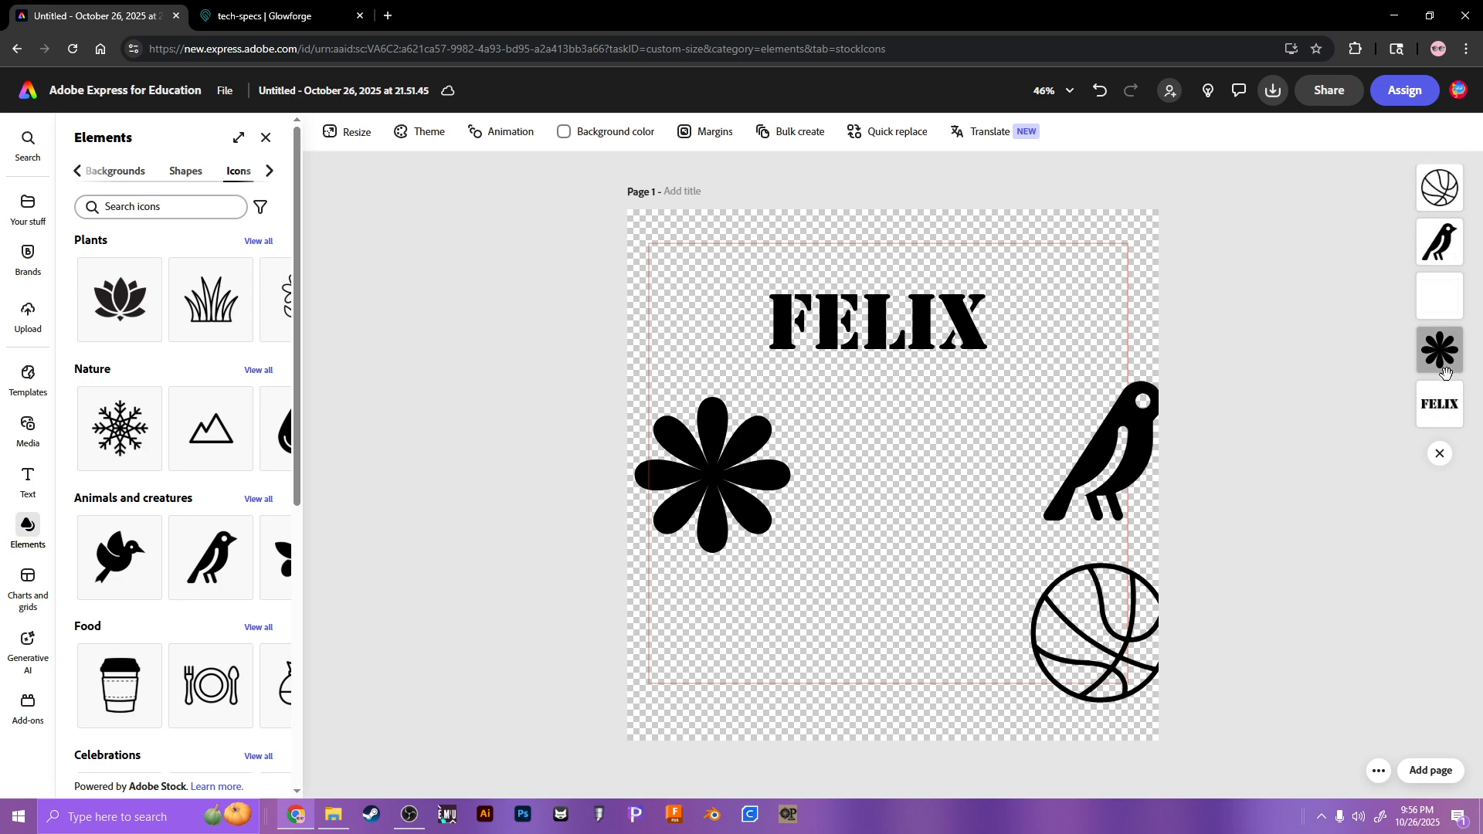
{"action": "left_click_drag", "start_coordinate": [1440, 297], "coordinate": [1449, 438]}
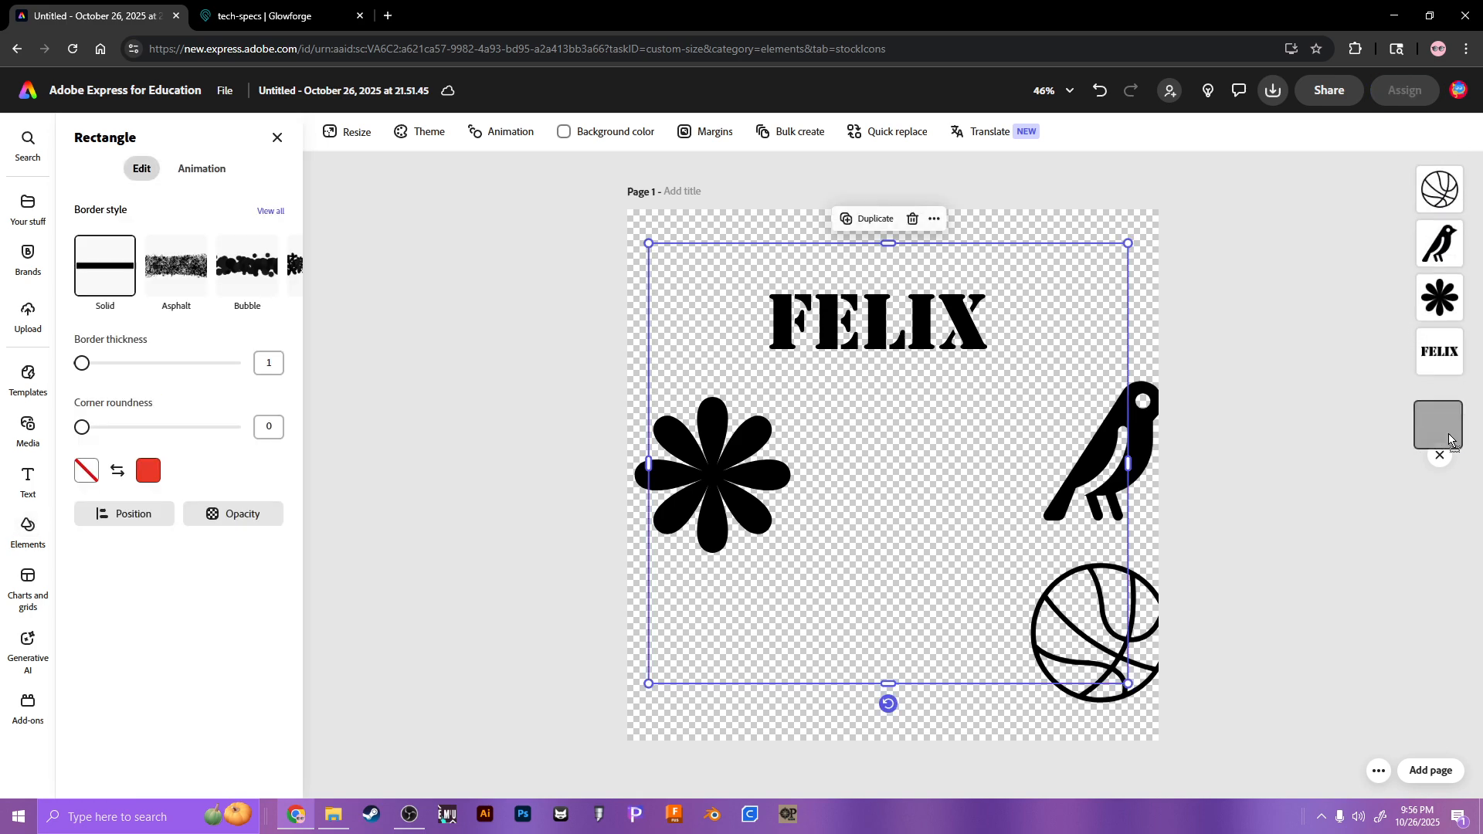
{"action": "left_click", "coordinate": [937, 480]}
Step: Move the flower and basketball inside the frame and colour the basketball green
{"action": "left_click", "coordinate": [712, 479]}
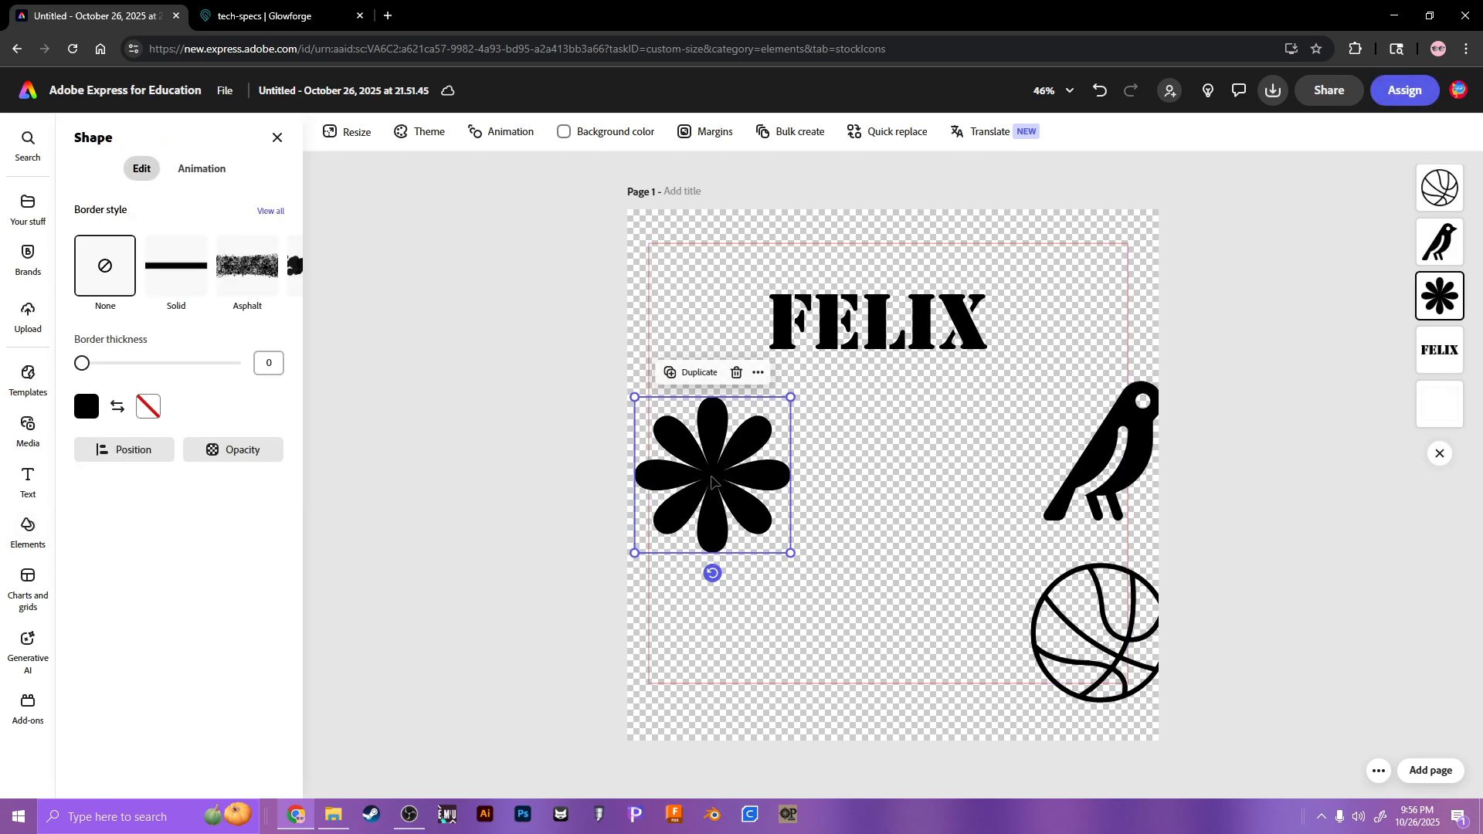
{"action": "left_click_drag", "start_coordinate": [773, 508], "coordinate": [851, 500]}
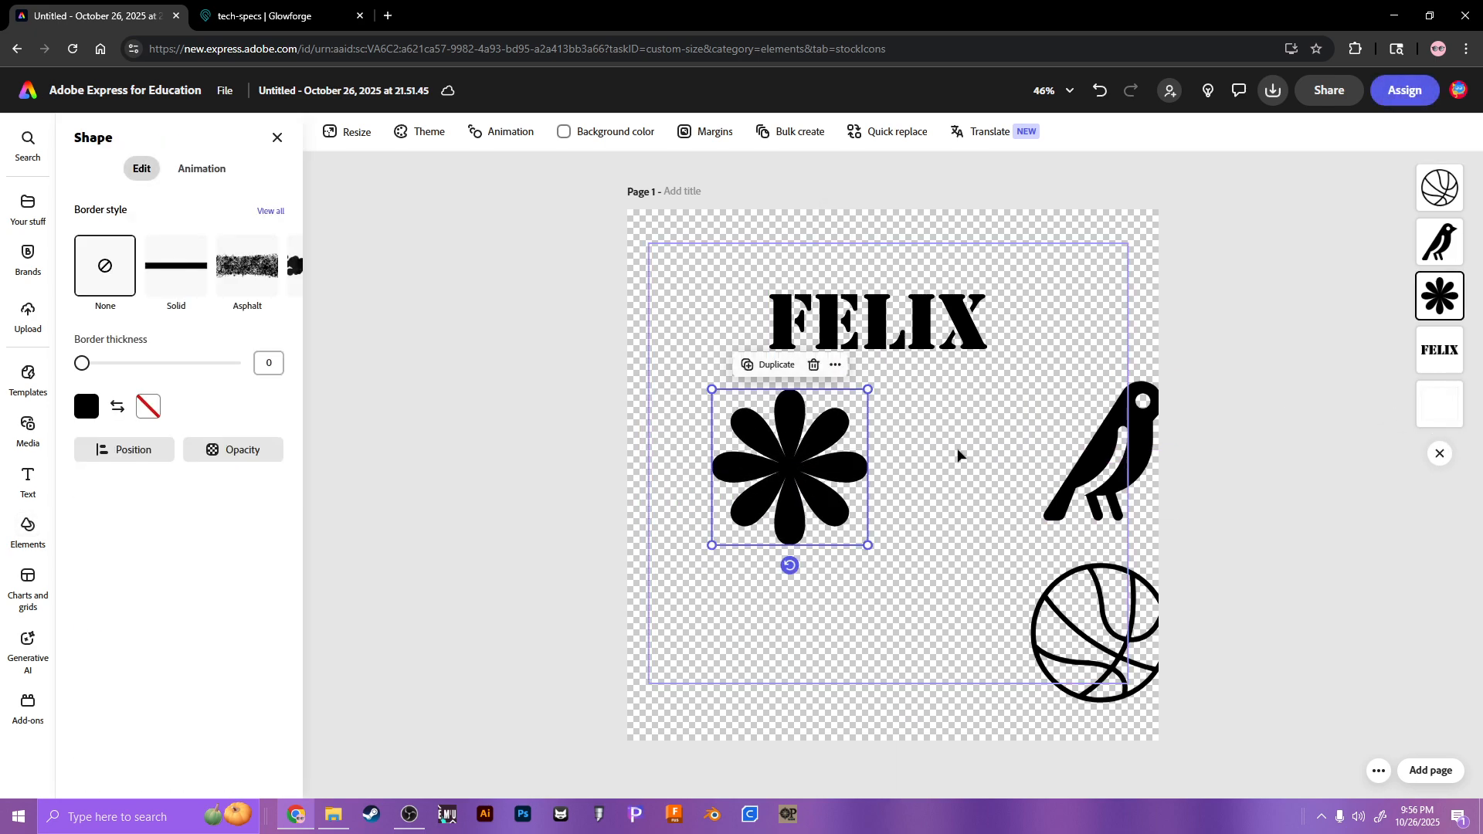
{"action": "left_click", "coordinate": [1127, 479]}
{"action": "left_click", "coordinate": [1205, 356]}
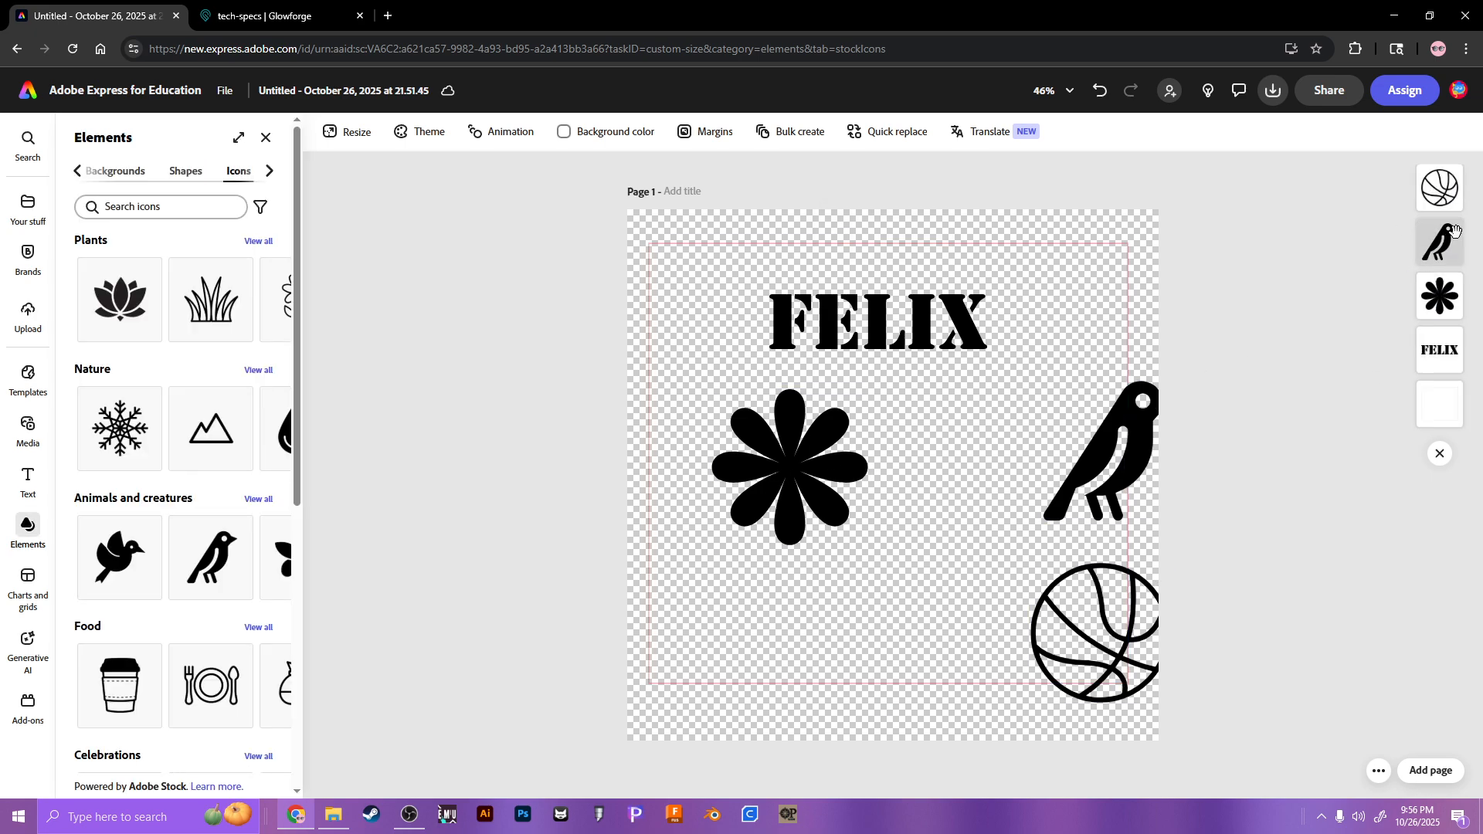
{"action": "left_click", "coordinate": [1436, 190]}
{"action": "left_click_drag", "start_coordinate": [1108, 616], "coordinate": [1021, 581]}
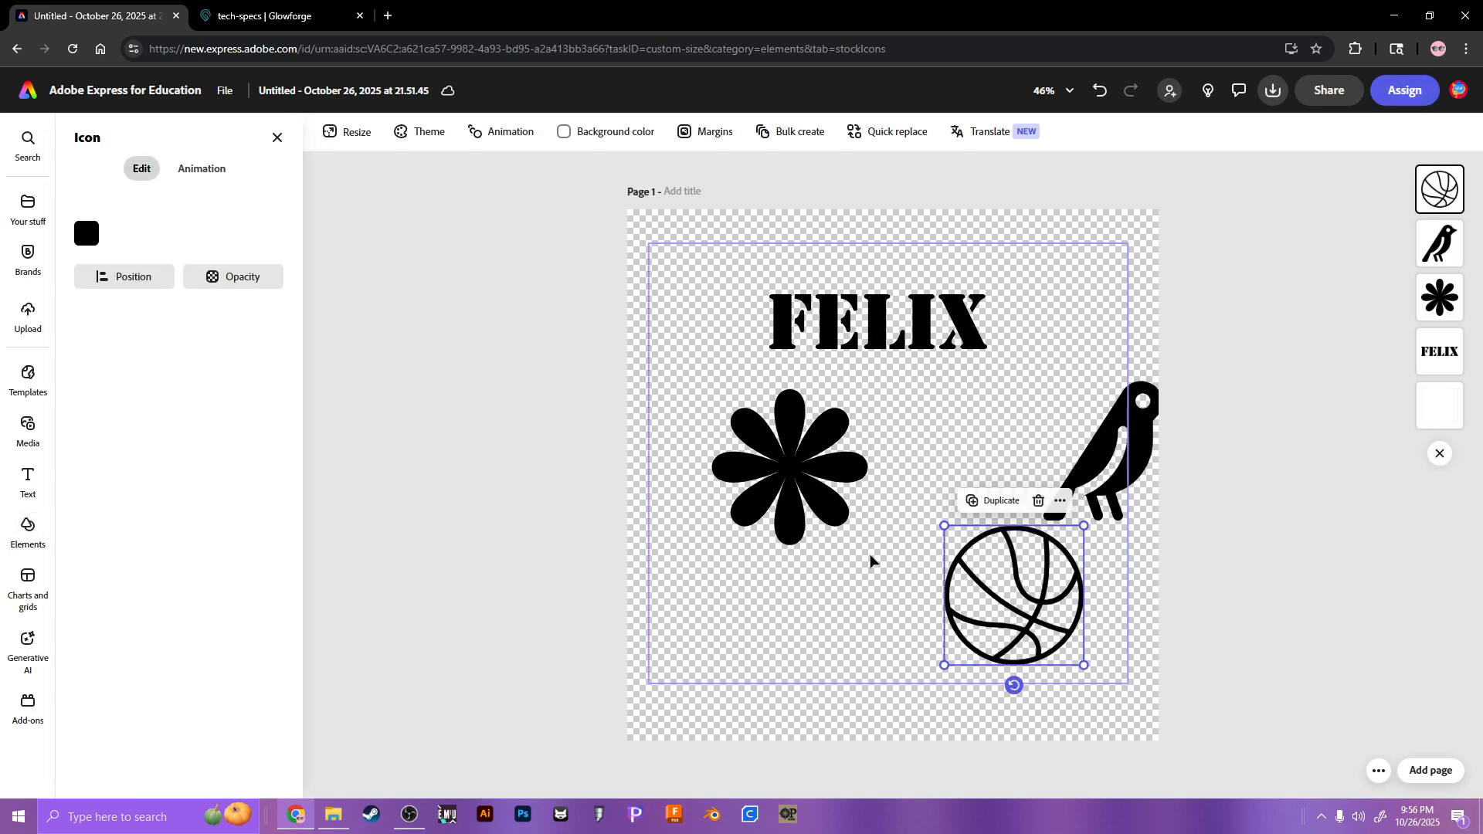
{"action": "left_click", "coordinate": [90, 238]}
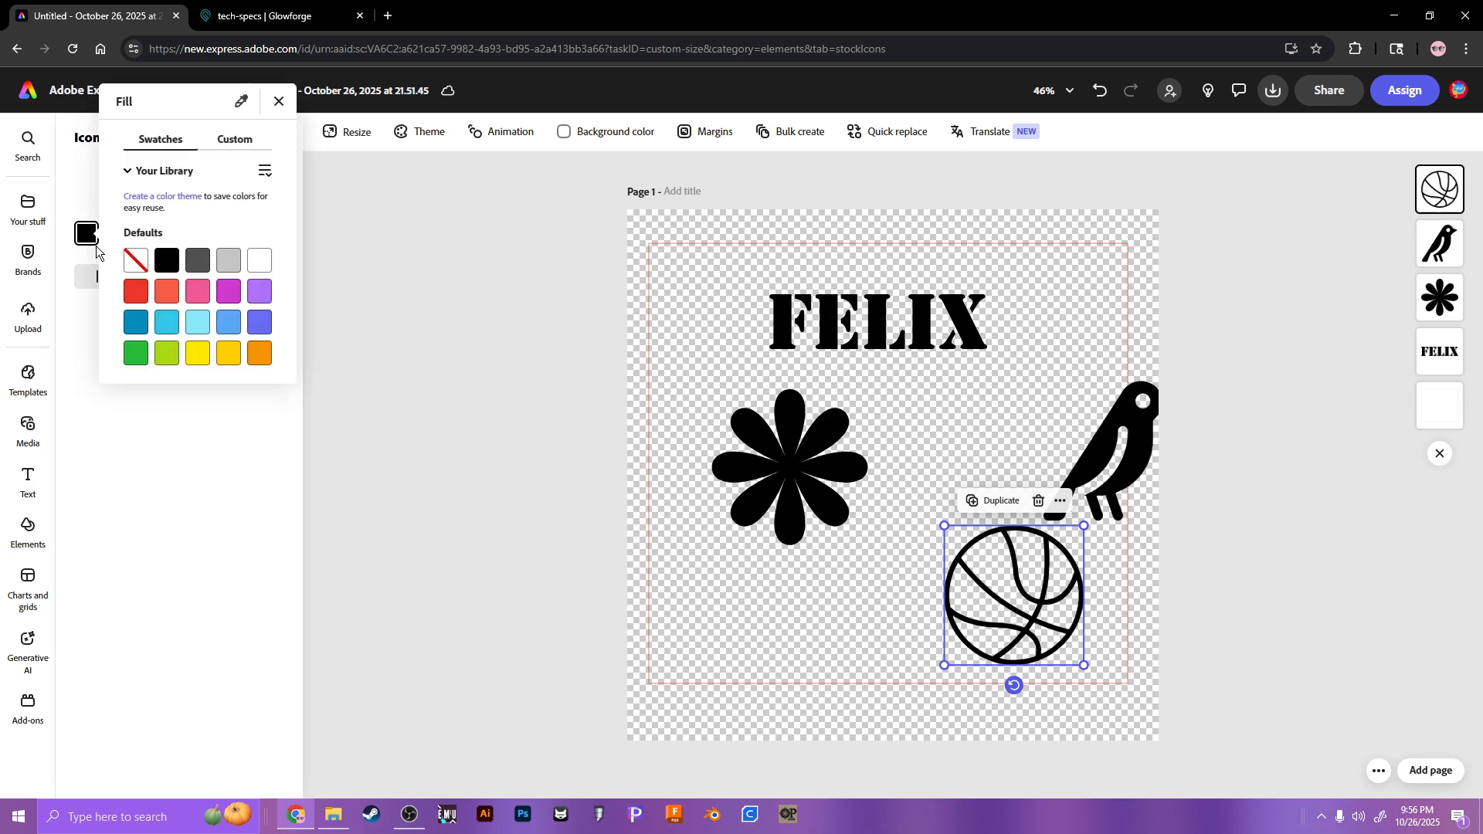
{"action": "left_click", "coordinate": [132, 354]}
Step: Move the bird just above the basketball and colour it red
{"action": "left_click", "coordinate": [1112, 463]}
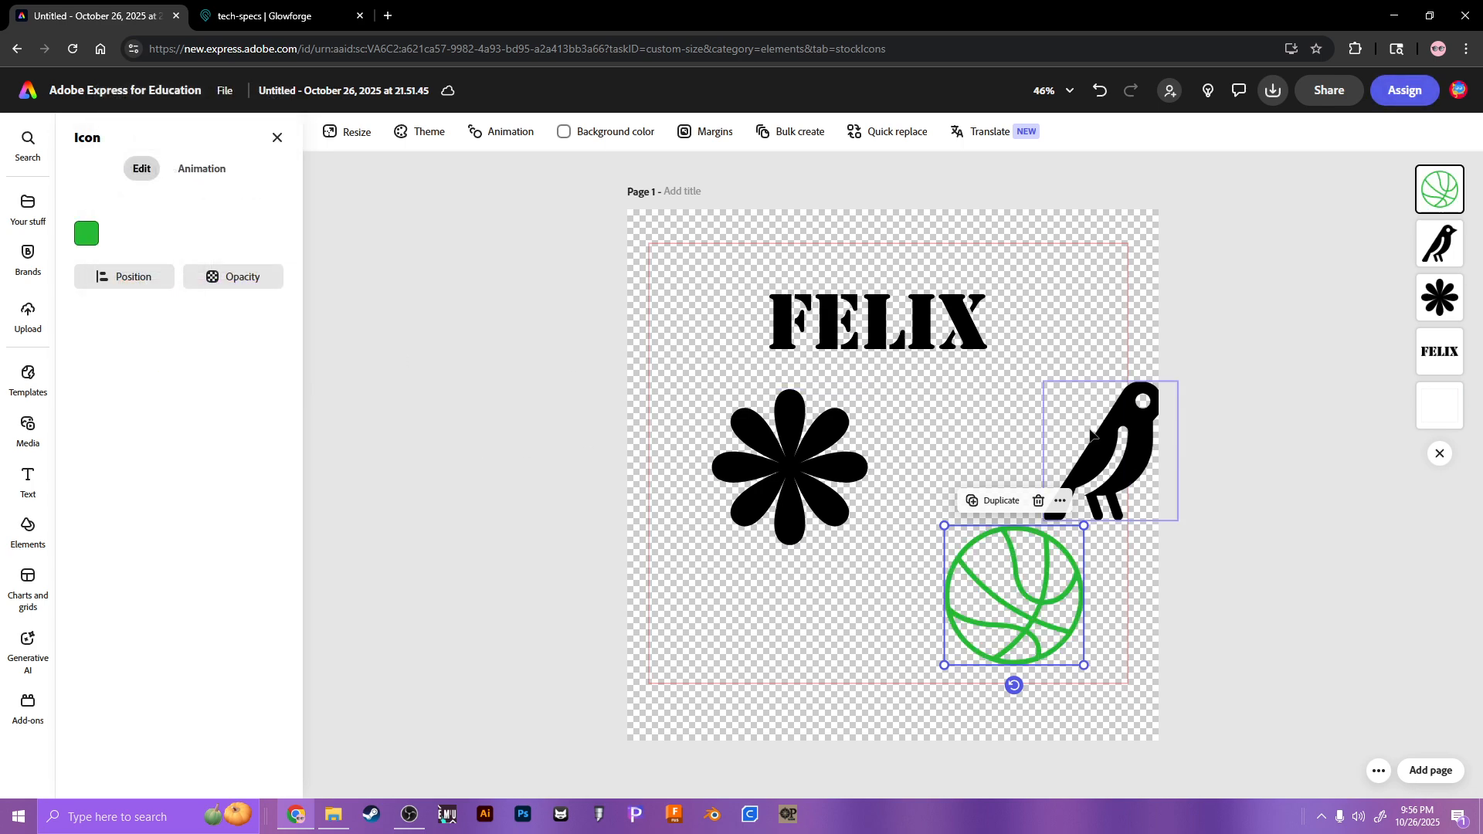
{"action": "left_click_drag", "start_coordinate": [1112, 464], "coordinate": [1014, 460]}
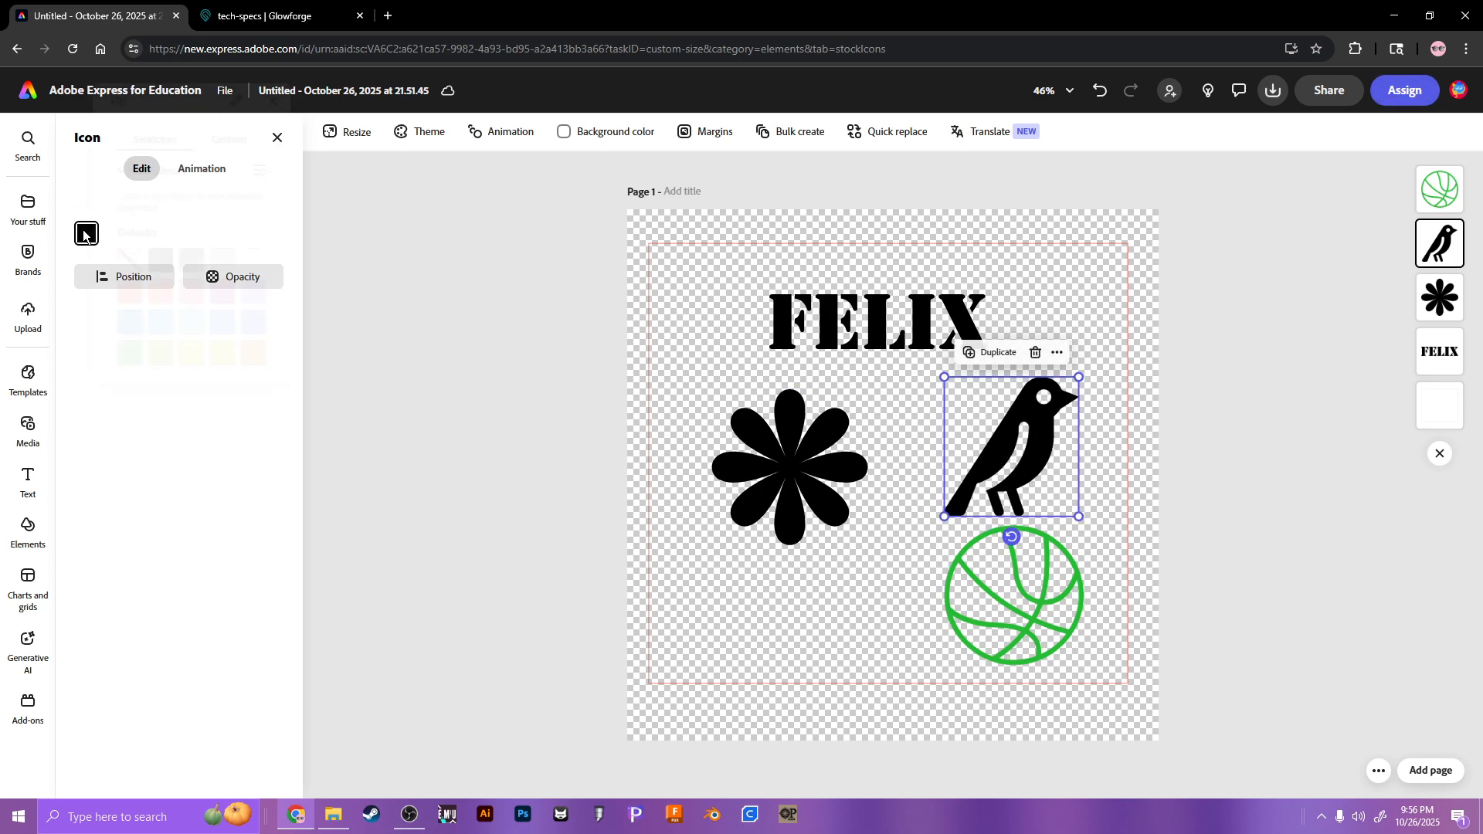
{"action": "left_click", "coordinate": [85, 232]}
{"action": "left_click", "coordinate": [129, 293]}
Step: Make the flower an unfilled black outline with thickness 1
{"action": "left_click", "coordinate": [788, 464]}
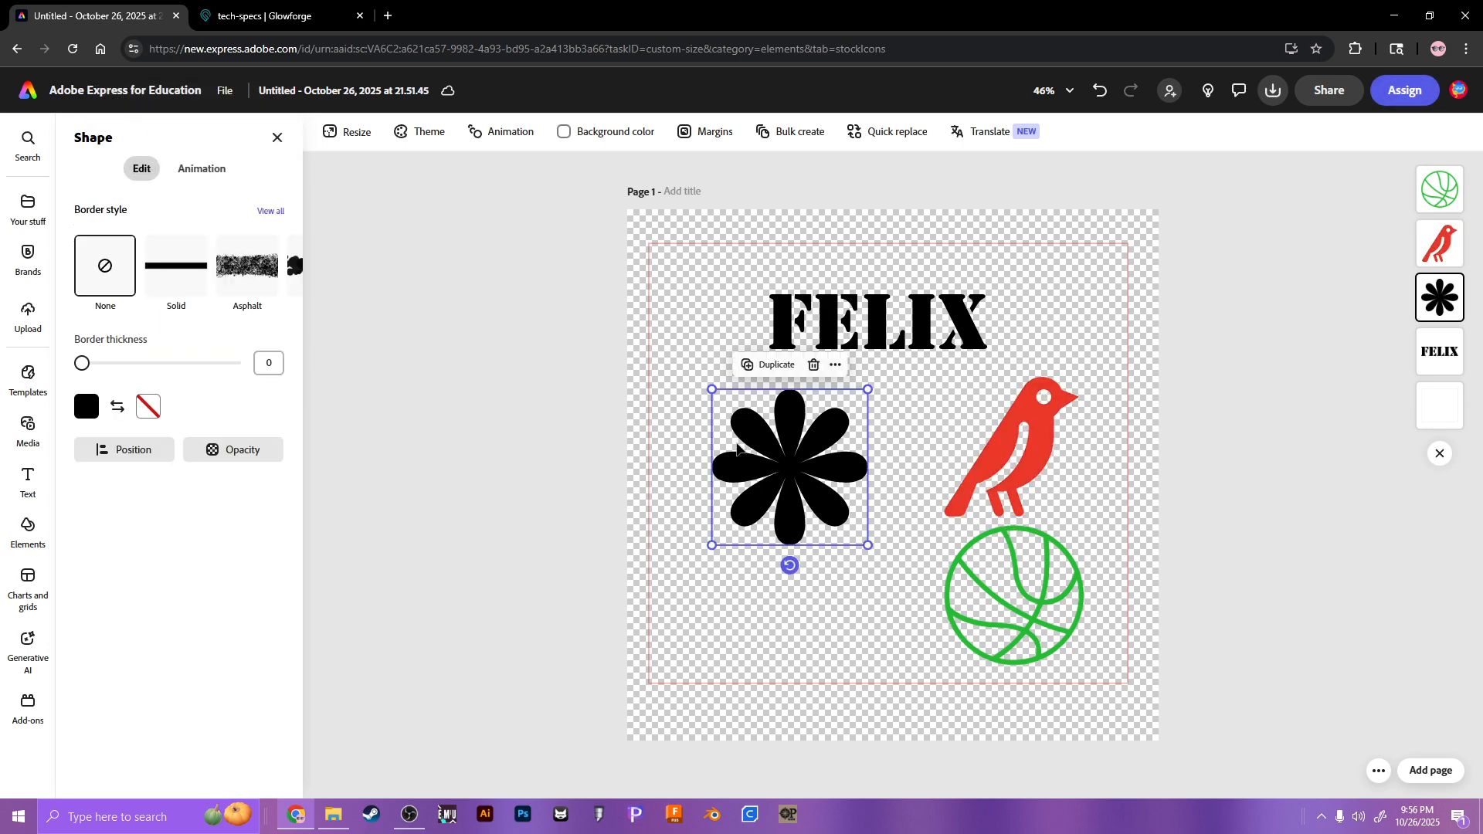
{"action": "left_click", "coordinate": [86, 407]}
{"action": "left_click", "coordinate": [135, 354]}
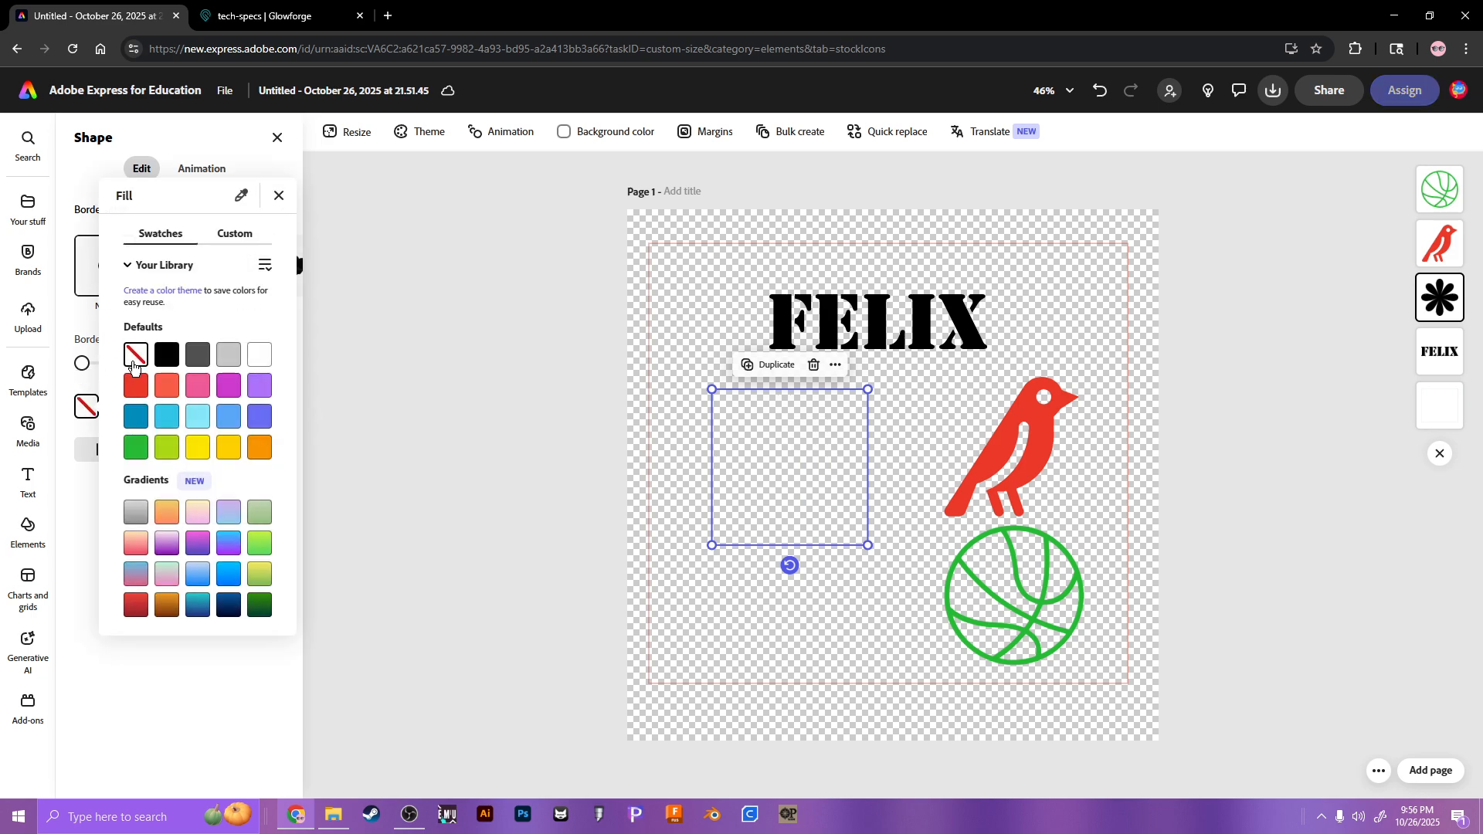
{"action": "left_click", "coordinate": [66, 383]}
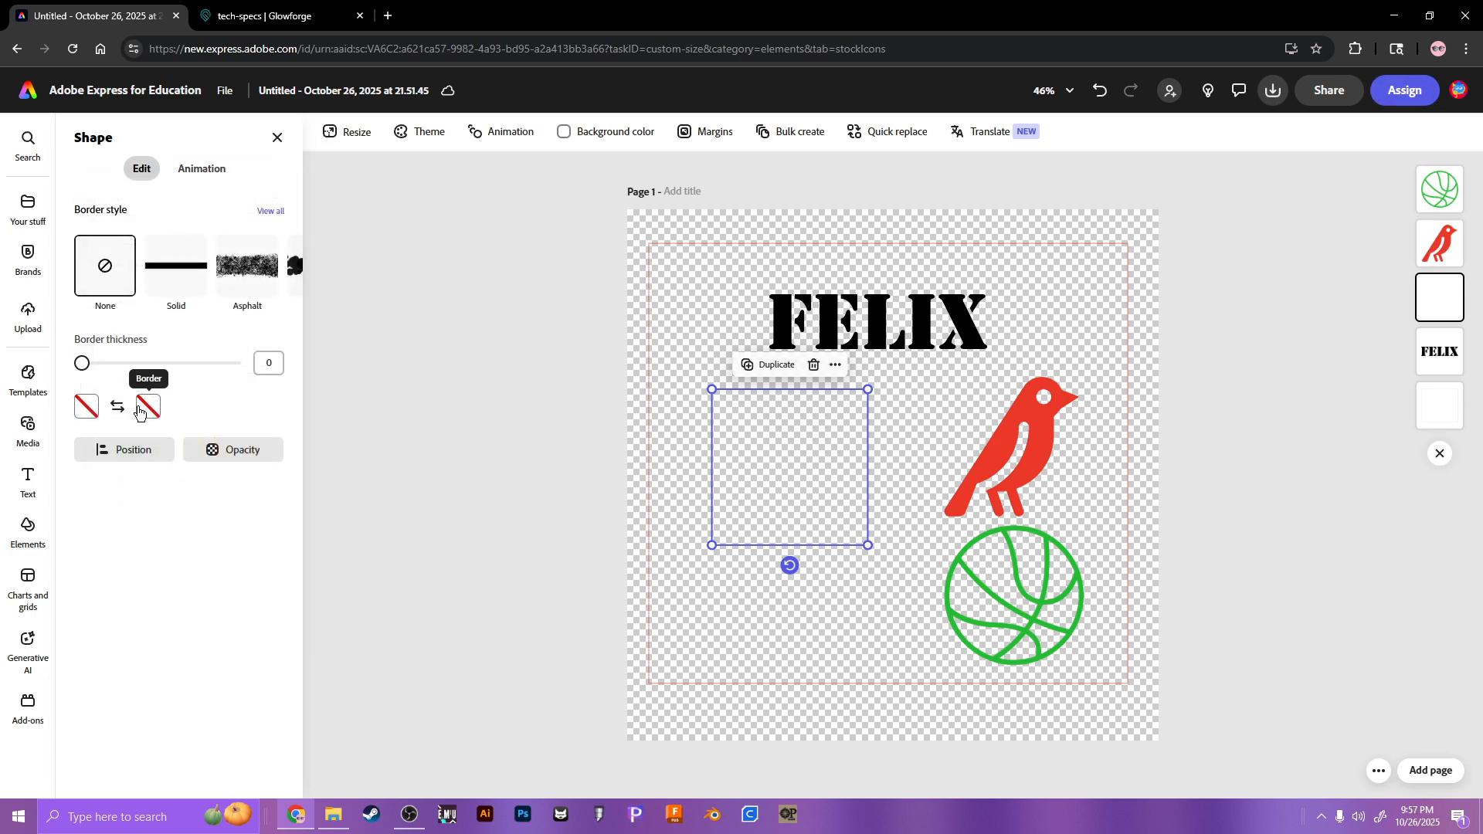
{"action": "left_click", "coordinate": [148, 408]}
{"action": "left_click", "coordinate": [227, 357]}
{"action": "left_click", "coordinate": [95, 369]}
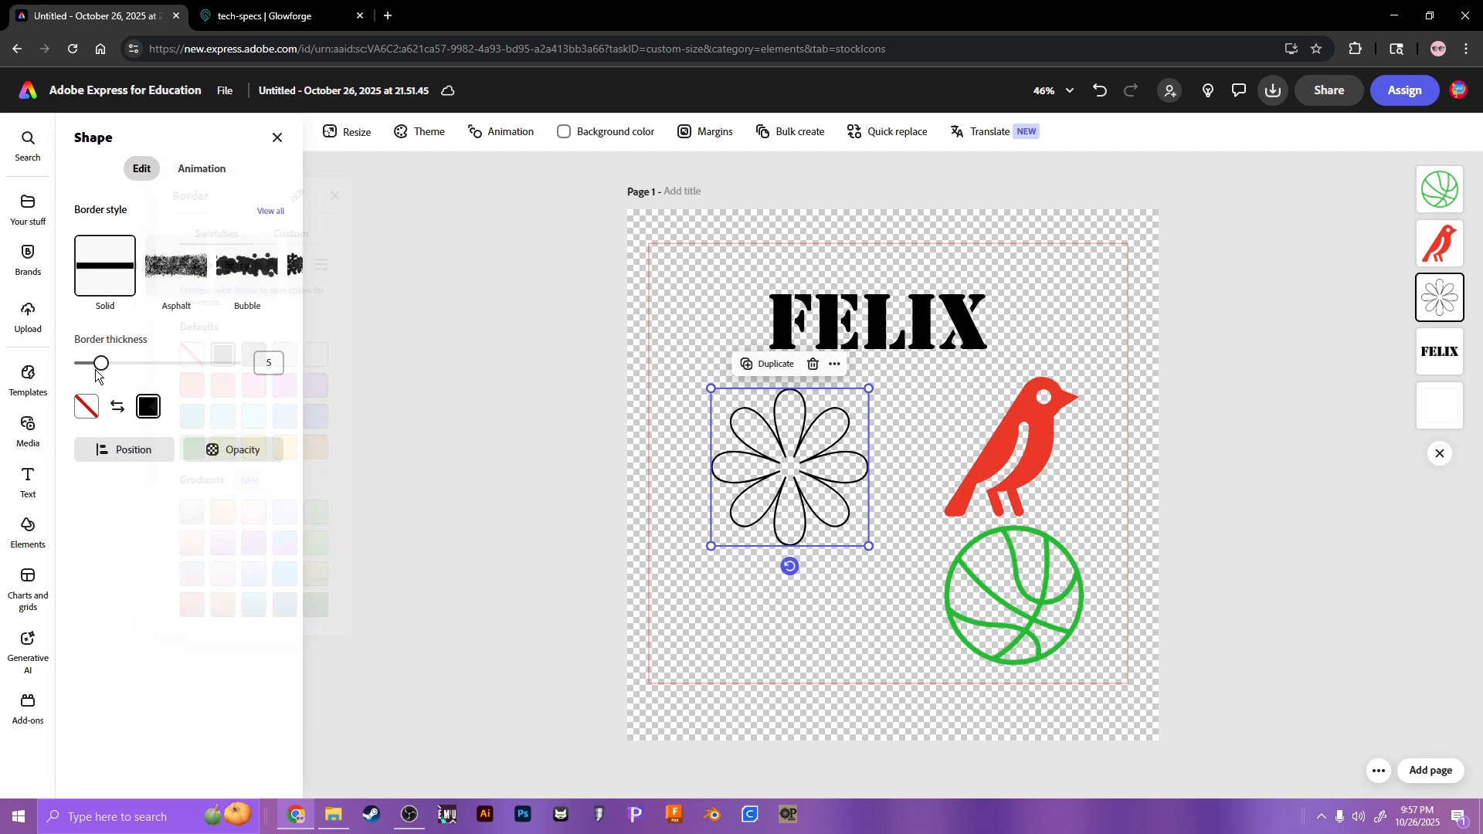
{"action": "left_click_drag", "start_coordinate": [95, 370], "coordinate": [79, 373]}
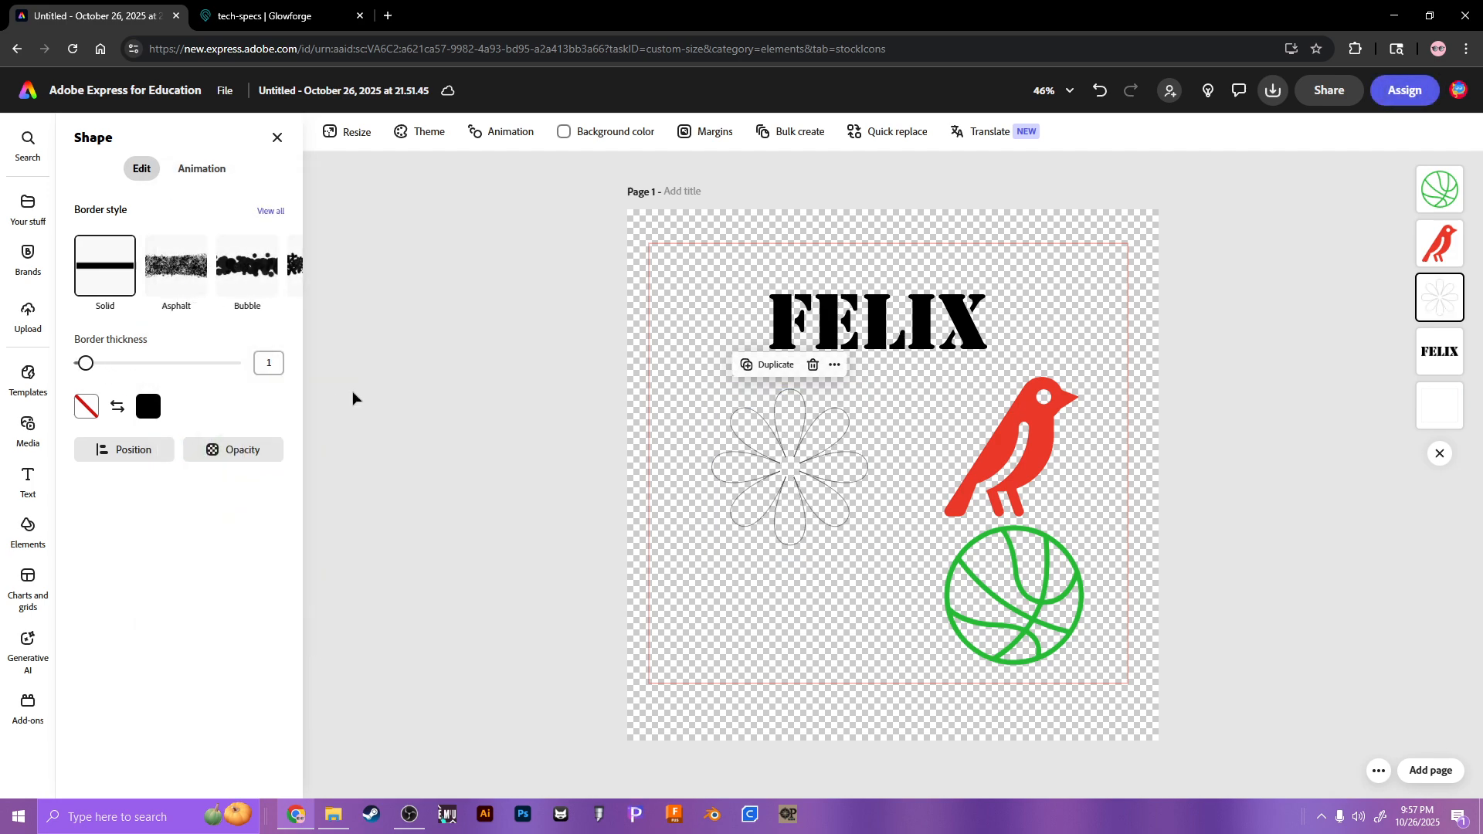
Step: Shift the flower up-left, the bird up-right and the basketball slightly right
{"action": "left_click_drag", "start_coordinate": [758, 473], "coordinate": [709, 448]}
{"action": "left_click_drag", "start_coordinate": [1070, 446], "coordinate": [1097, 375]}
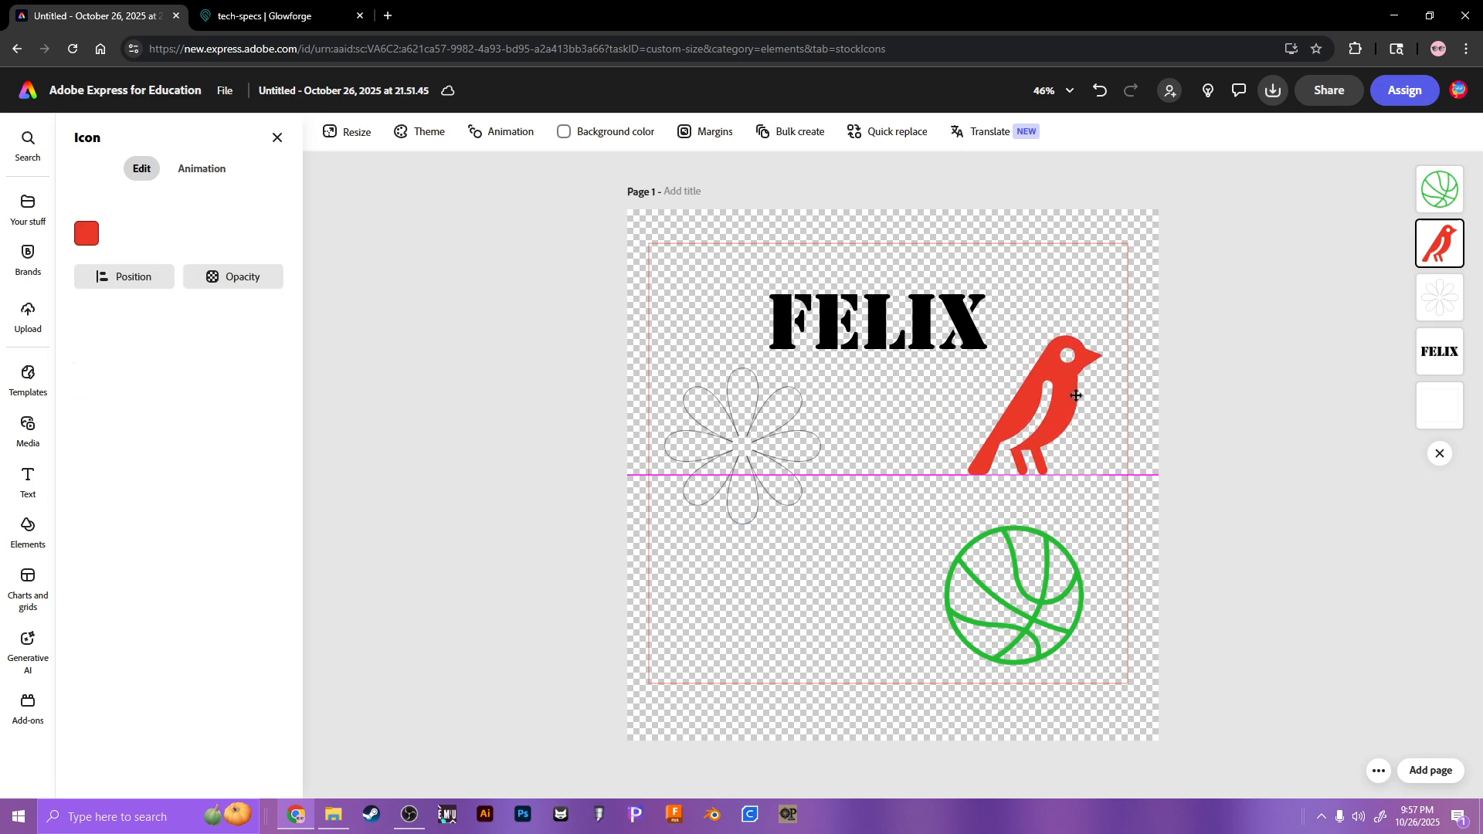
{"action": "left_click_drag", "start_coordinate": [1040, 594], "coordinate": [1078, 598]}
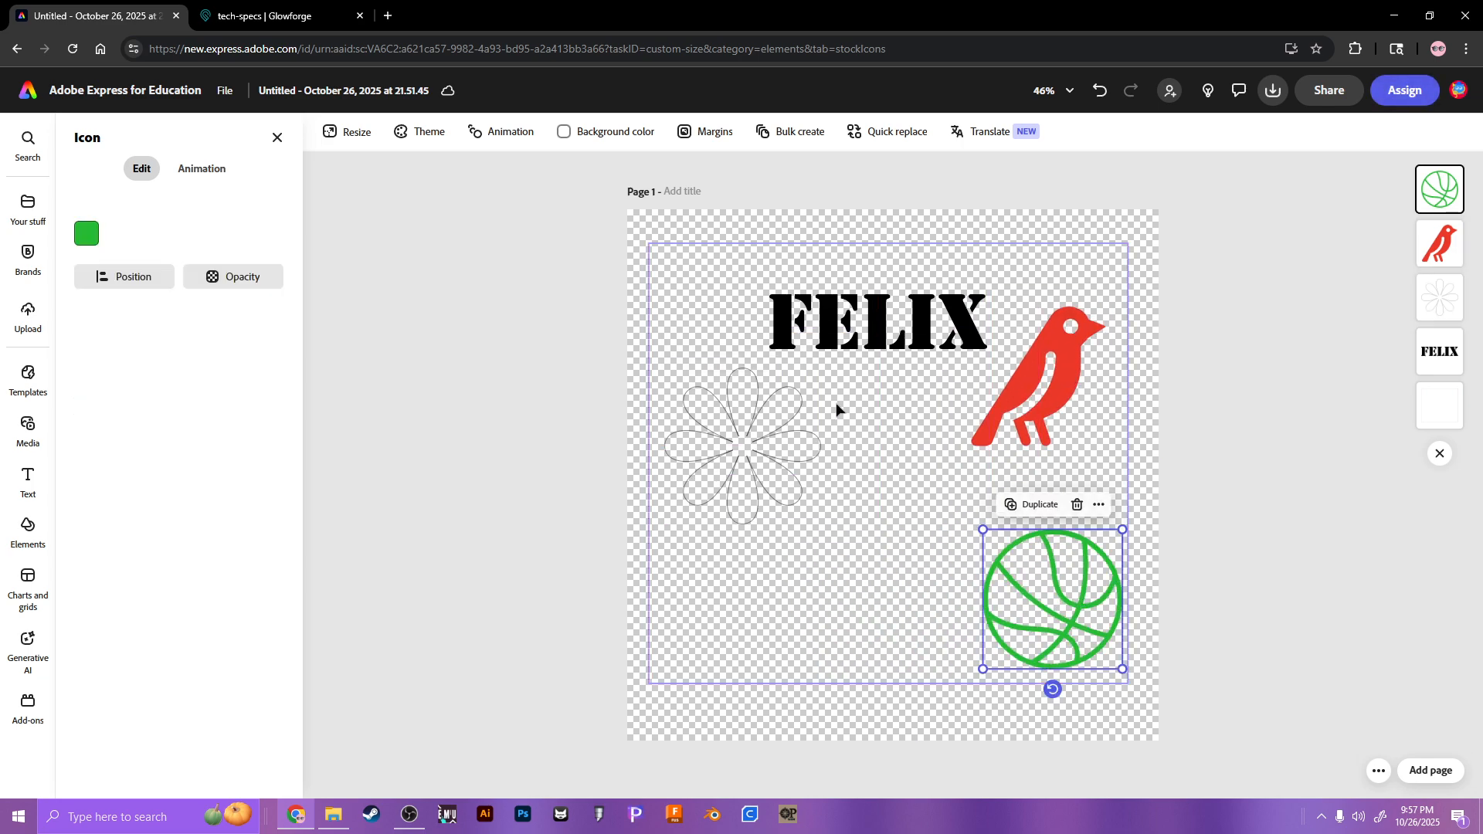
Step: Add a body text box reading RED BLACK GREEN on three lines beside the bird
{"action": "key", "text": "Escape"}
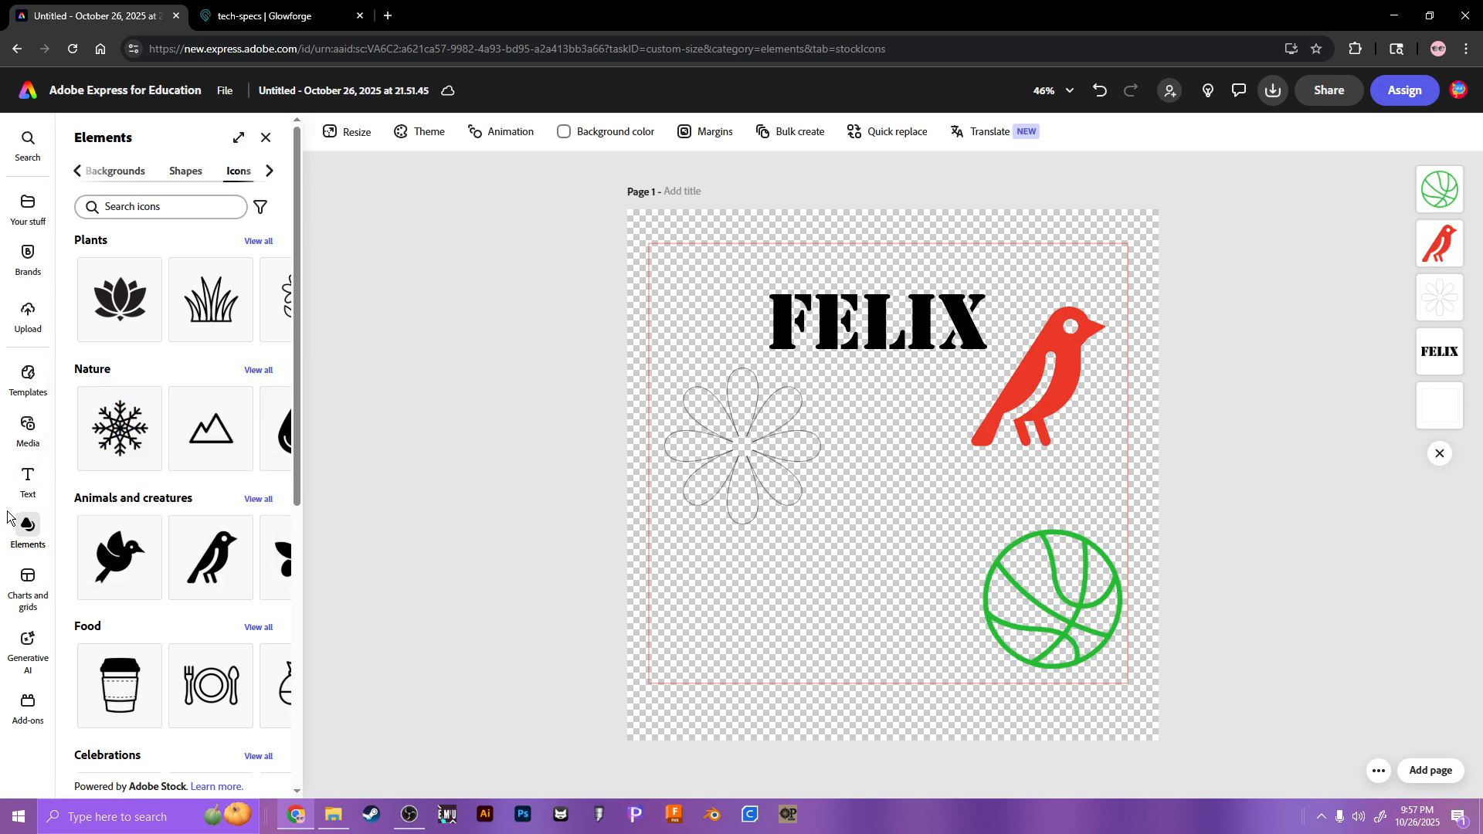
{"action": "left_click", "coordinate": [28, 479]}
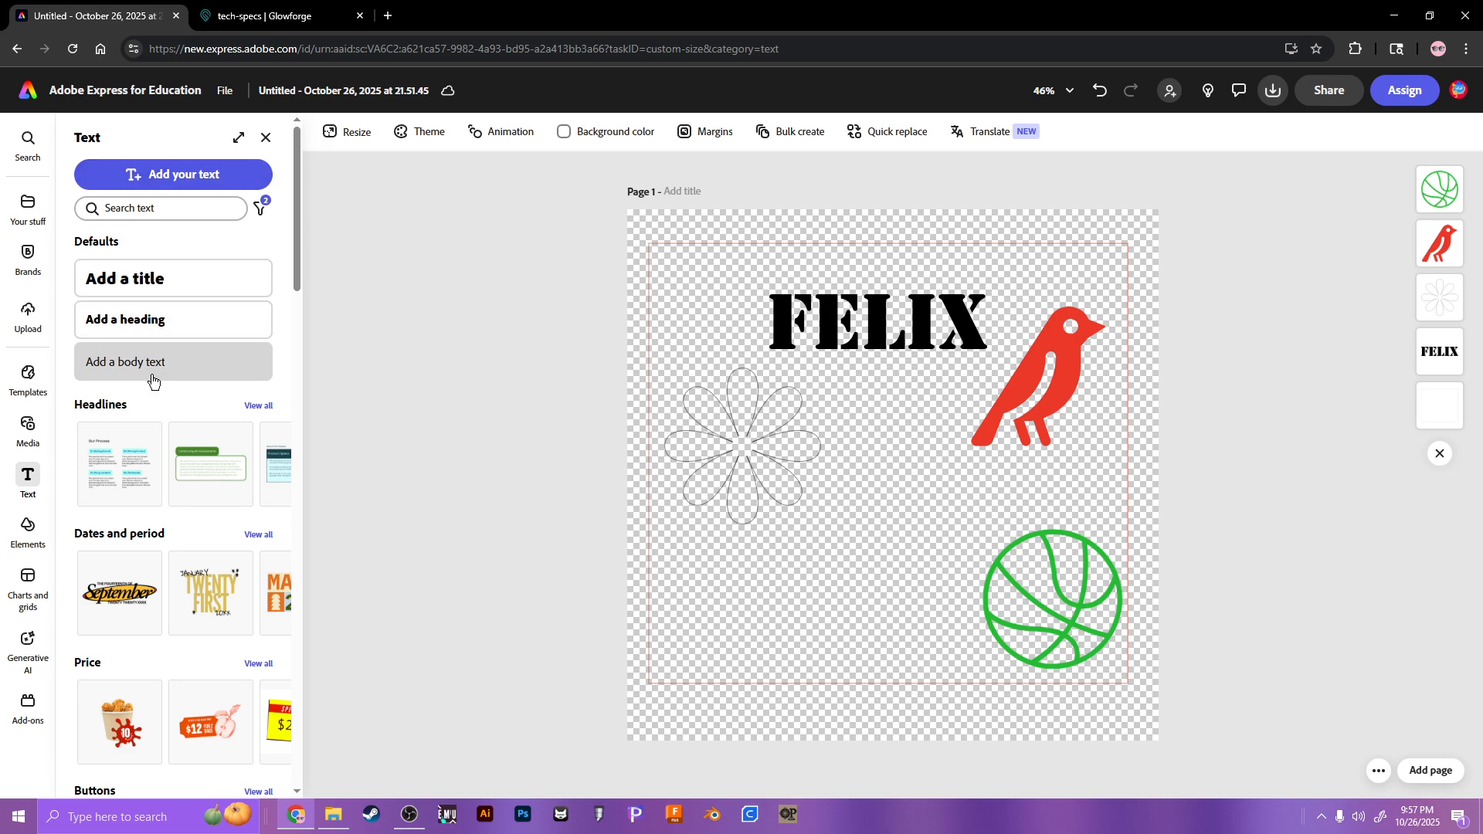
{"action": "left_click", "coordinate": [158, 177]}
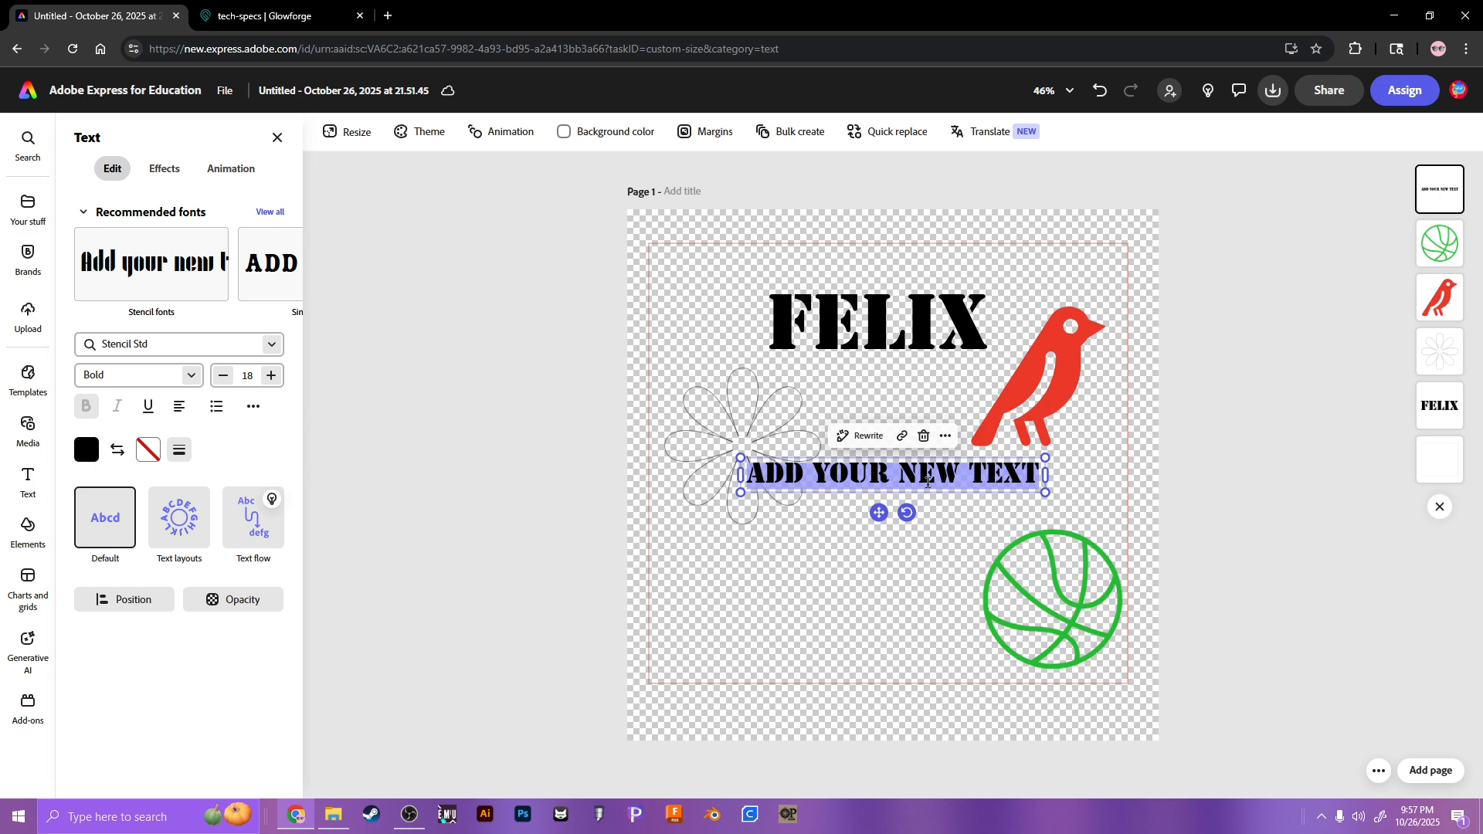
{"action": "type", "text": "RED "}
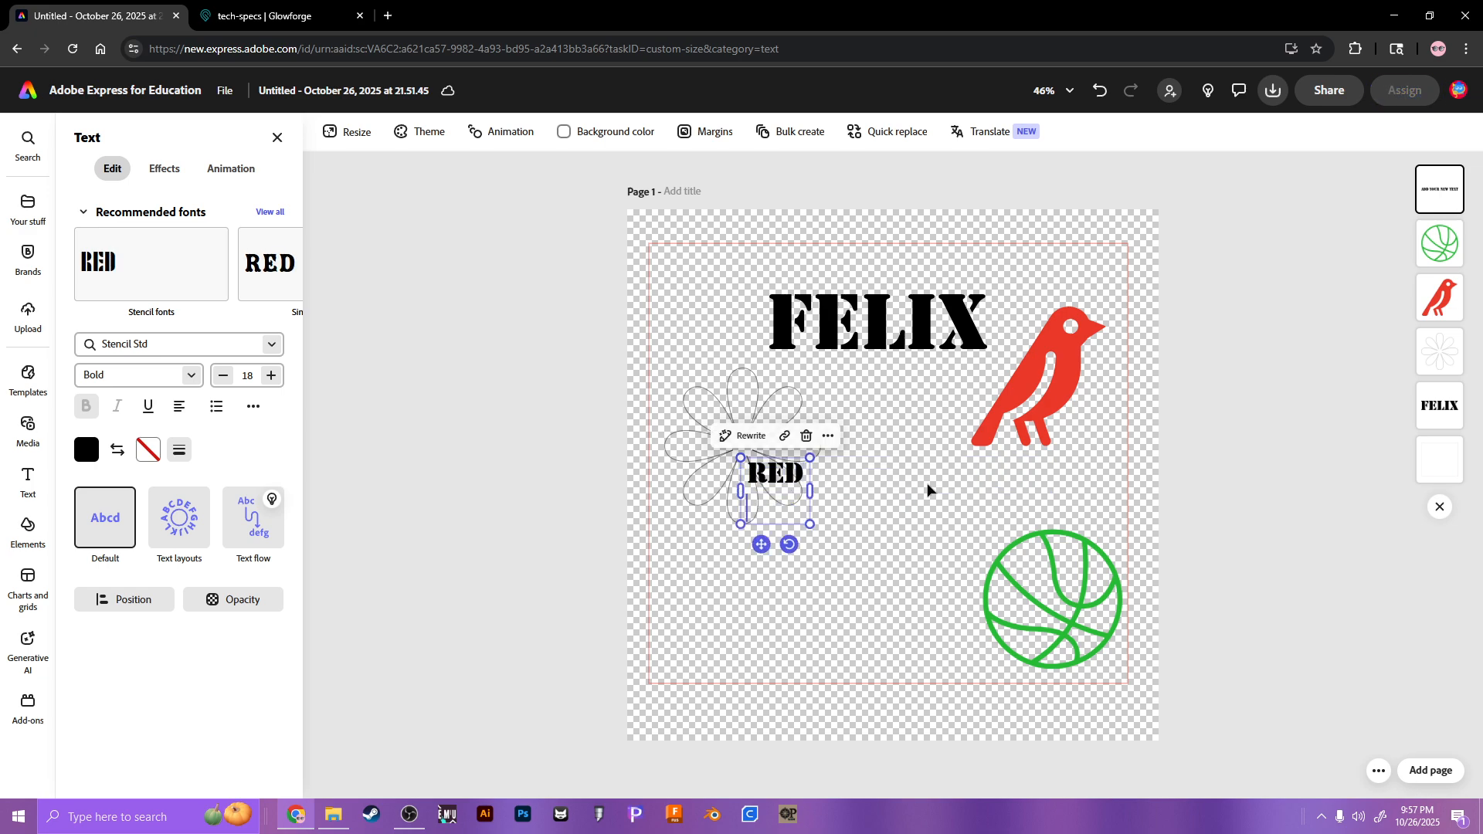
{"action": "type", "text": "BLACK "}
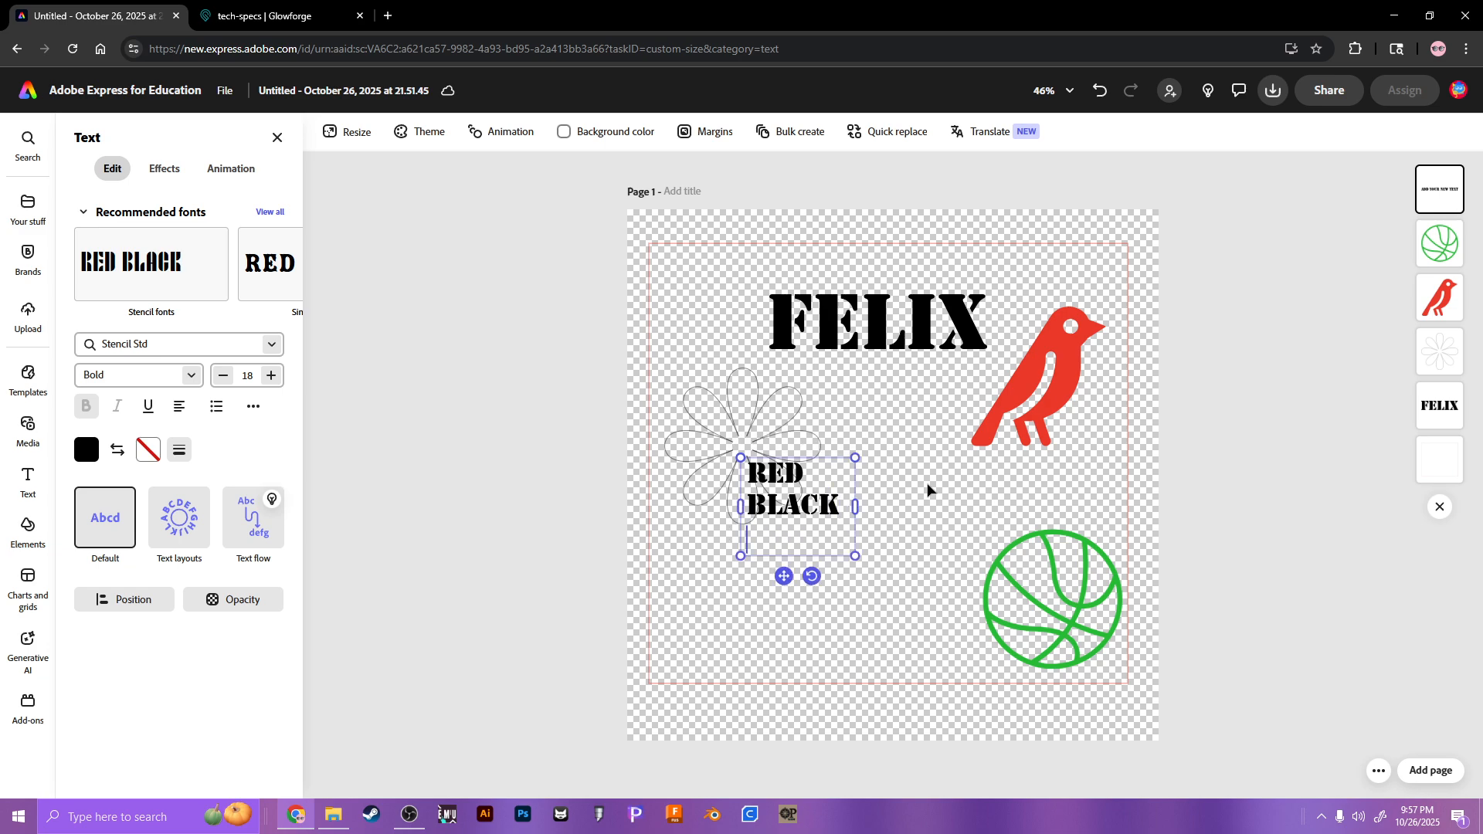
{"action": "type", "text": "GREEN"}
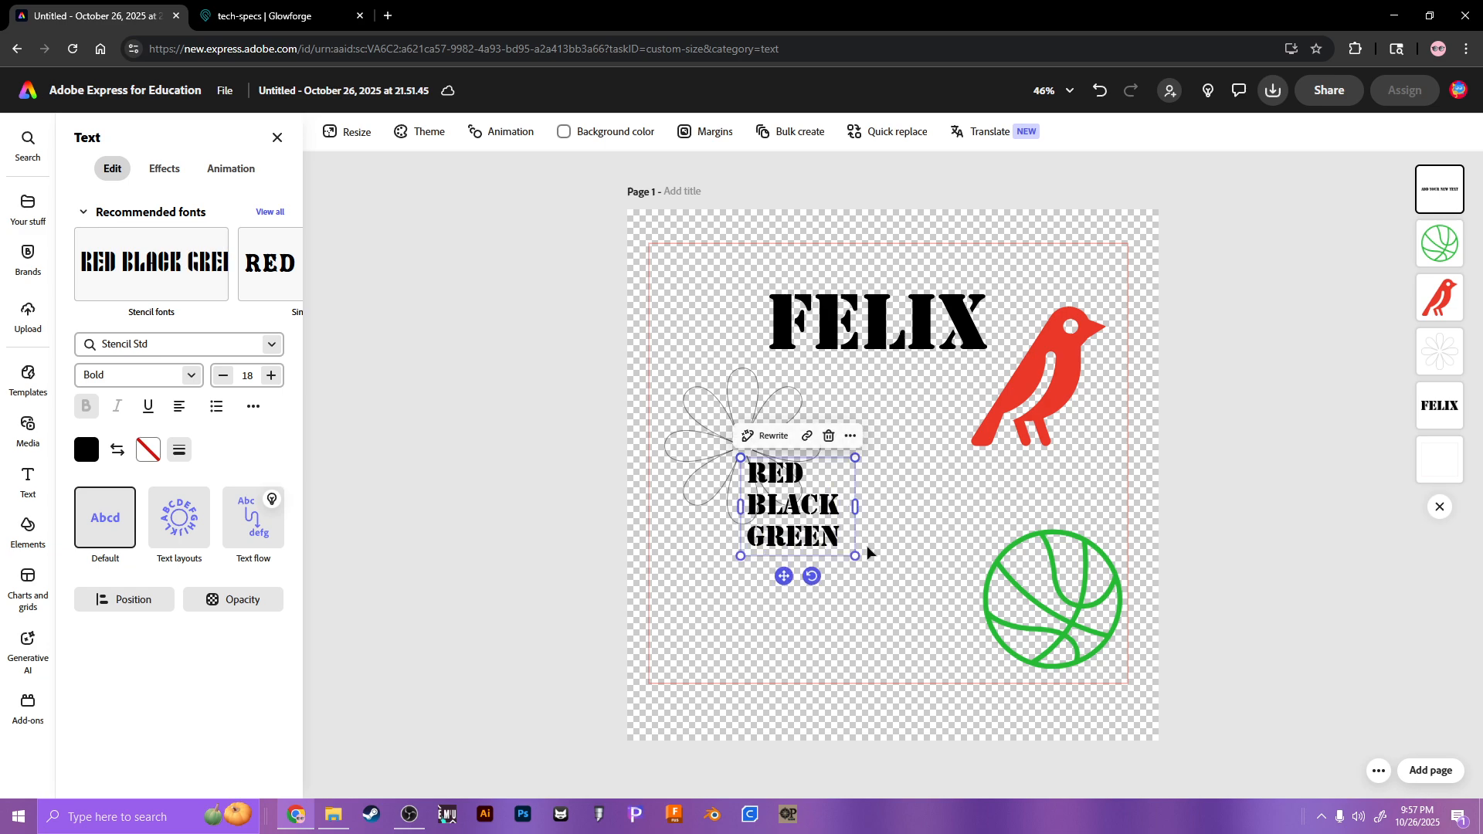
{"action": "left_click_drag", "start_coordinate": [855, 506], "coordinate": [839, 469]}
{"action": "left_click_drag", "start_coordinate": [781, 522], "coordinate": [895, 484]}
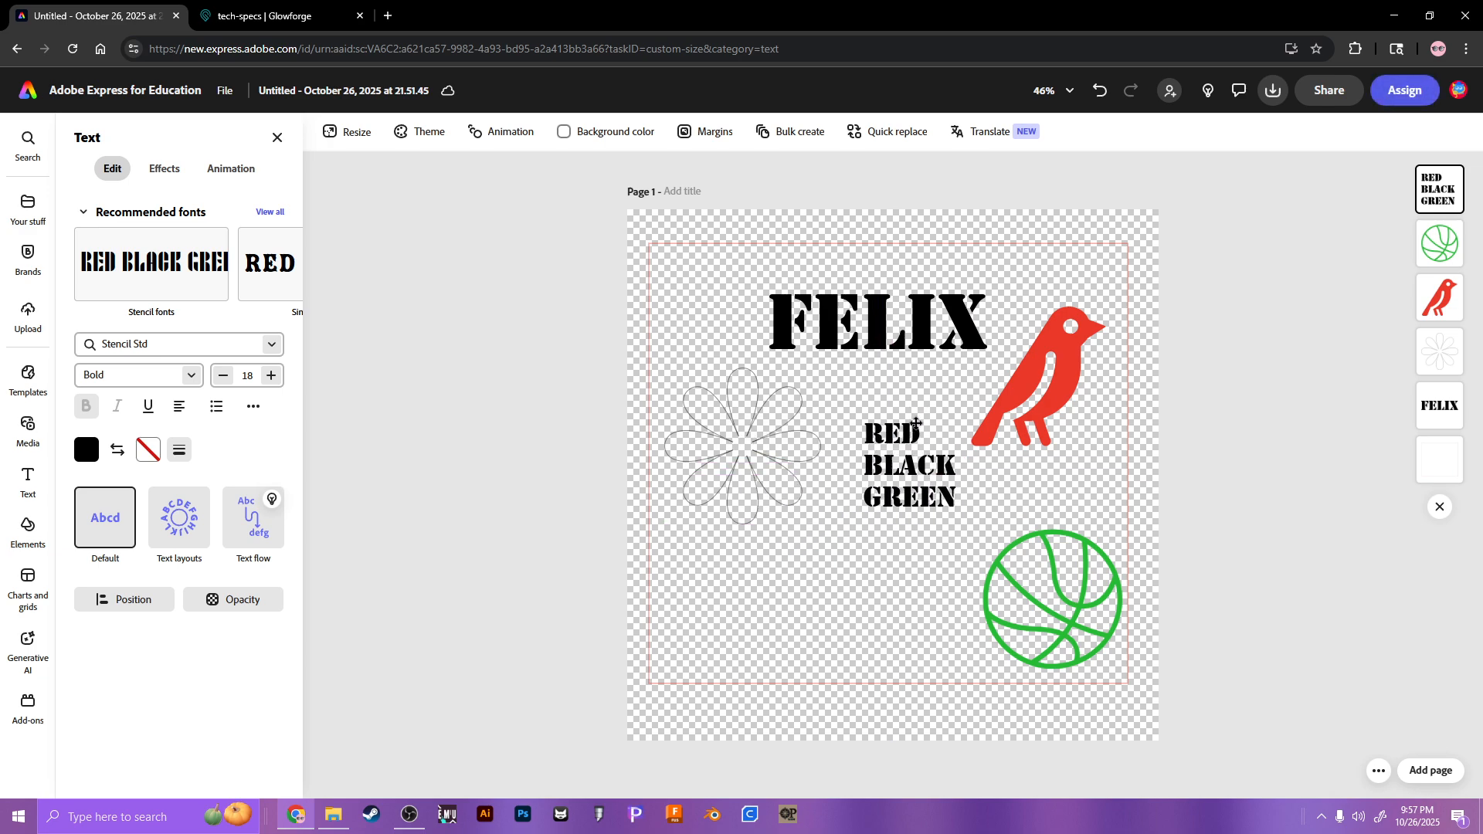
Step: Centre-align all three text lines and set them to size 22
{"action": "double_click", "coordinate": [895, 484]}
{"action": "key", "text": "ctrl+a"}
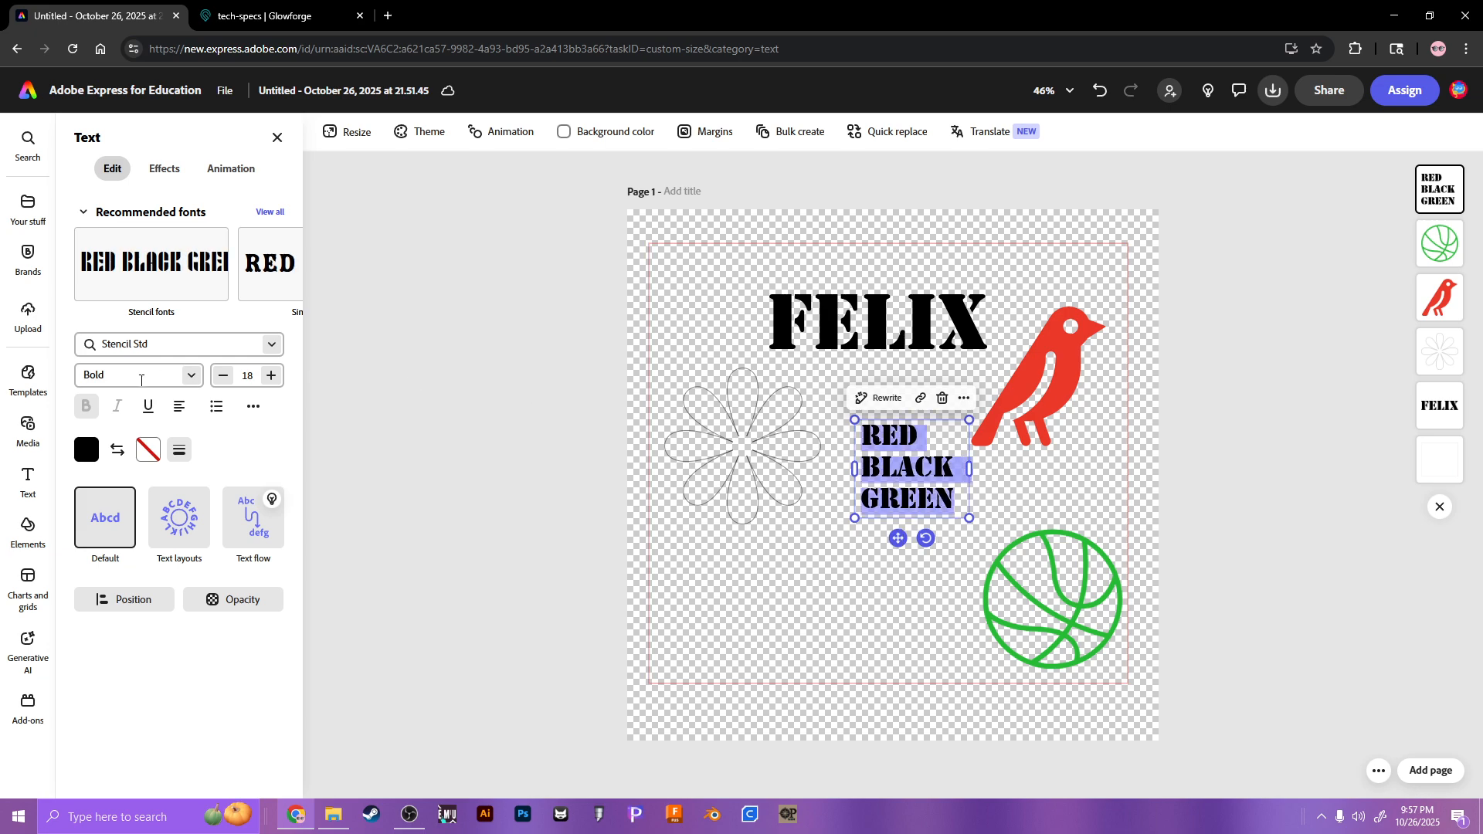
{"action": "left_click", "coordinate": [179, 406]}
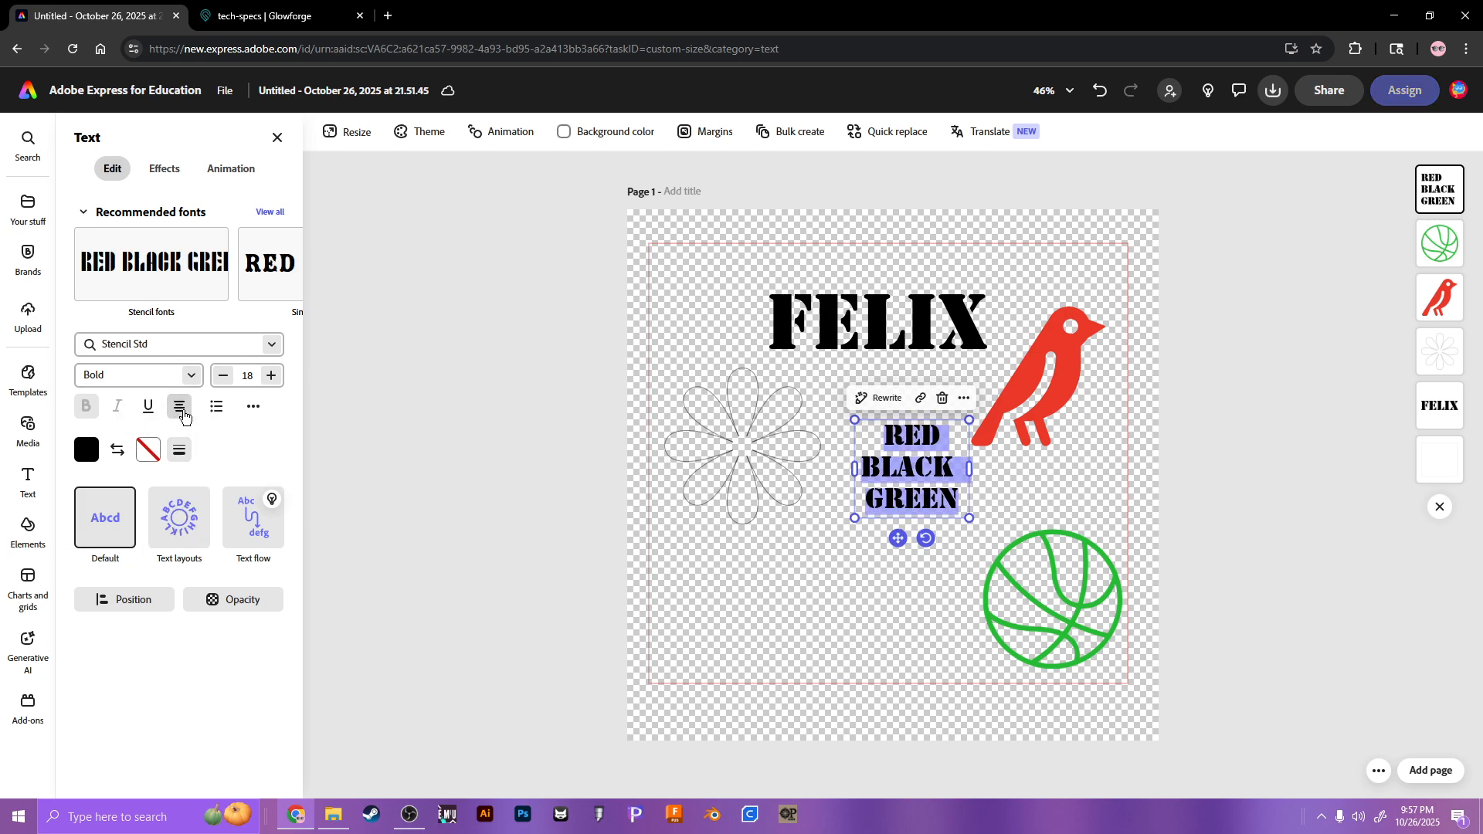
{"action": "key", "text": "ctrl+shift+period"}
{"action": "key", "text": "ctrl+shift+period"}
{"action": "key", "text": "ctrl+shift+period"}
{"action": "key", "text": "ctrl+shift+period"}
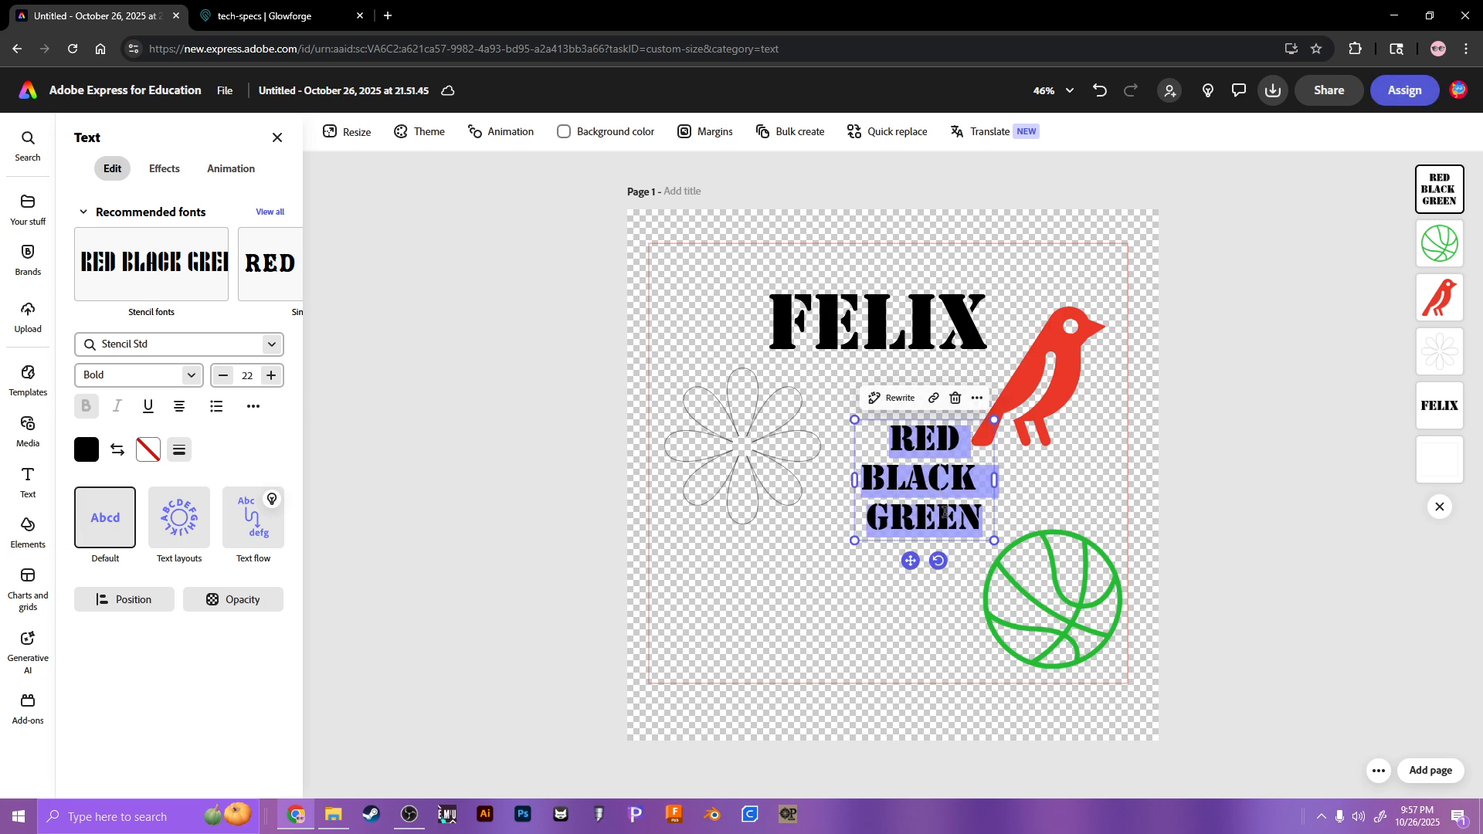
{"action": "left_click_drag", "start_coordinate": [936, 516], "coordinate": [921, 516]}
{"action": "key", "text": "Escape"}
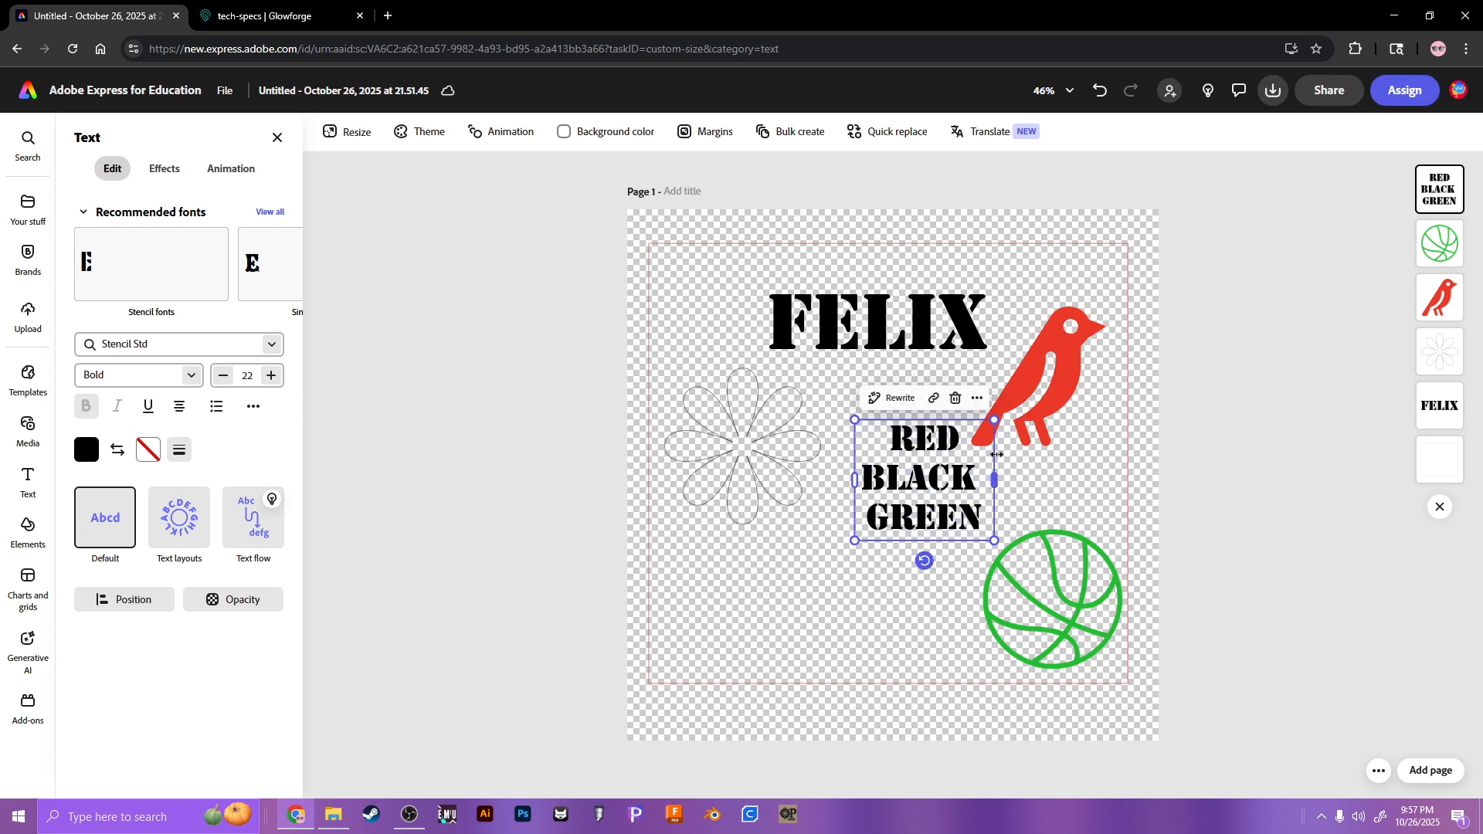
Step: Colour the word RED red, leaving the text without an outline
{"action": "left_click", "coordinate": [908, 479]}
{"action": "double_click", "coordinate": [910, 442]}
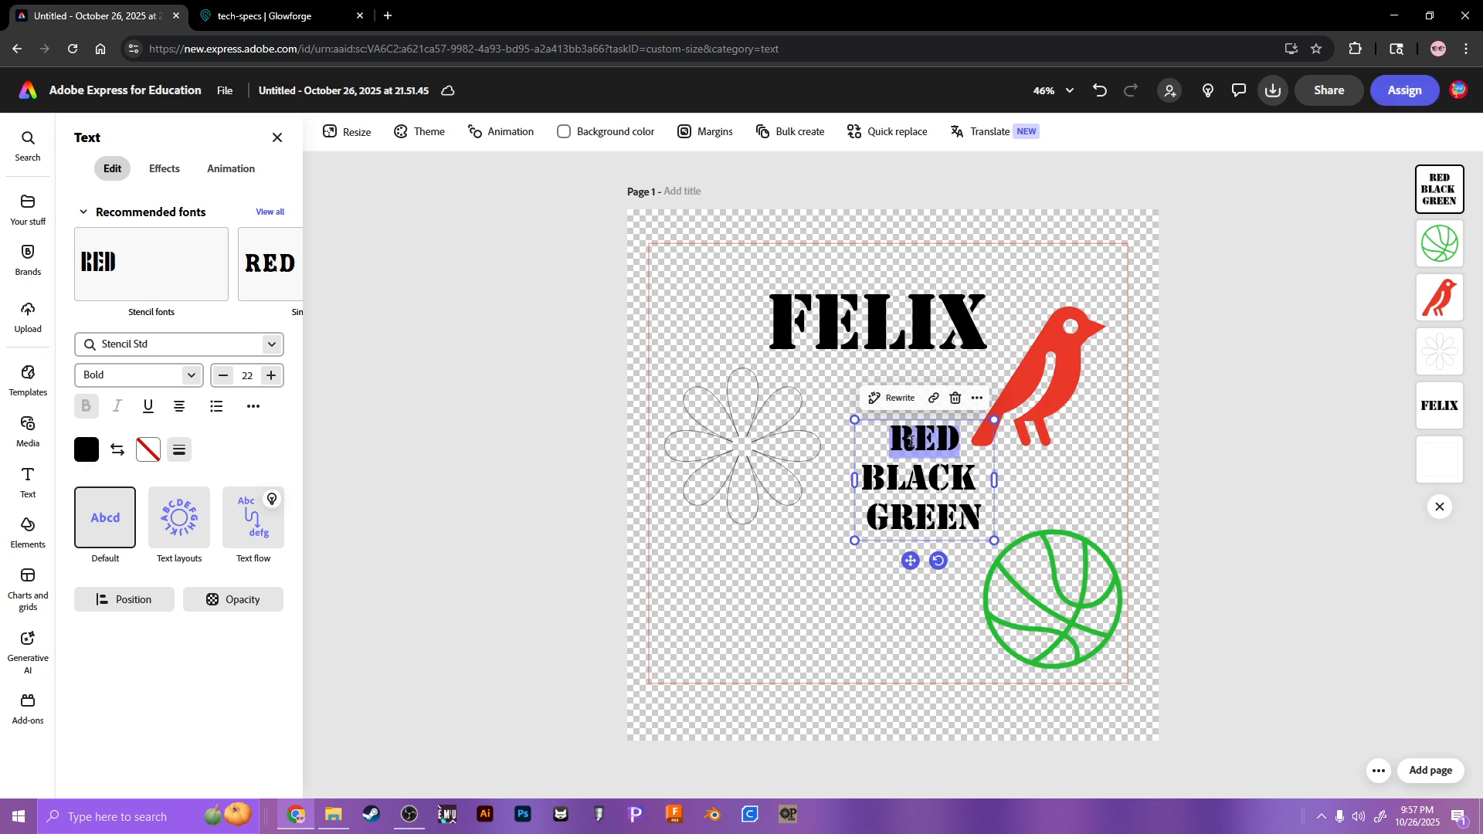
{"action": "left_click", "coordinate": [86, 450]}
{"action": "left_click", "coordinate": [136, 509]}
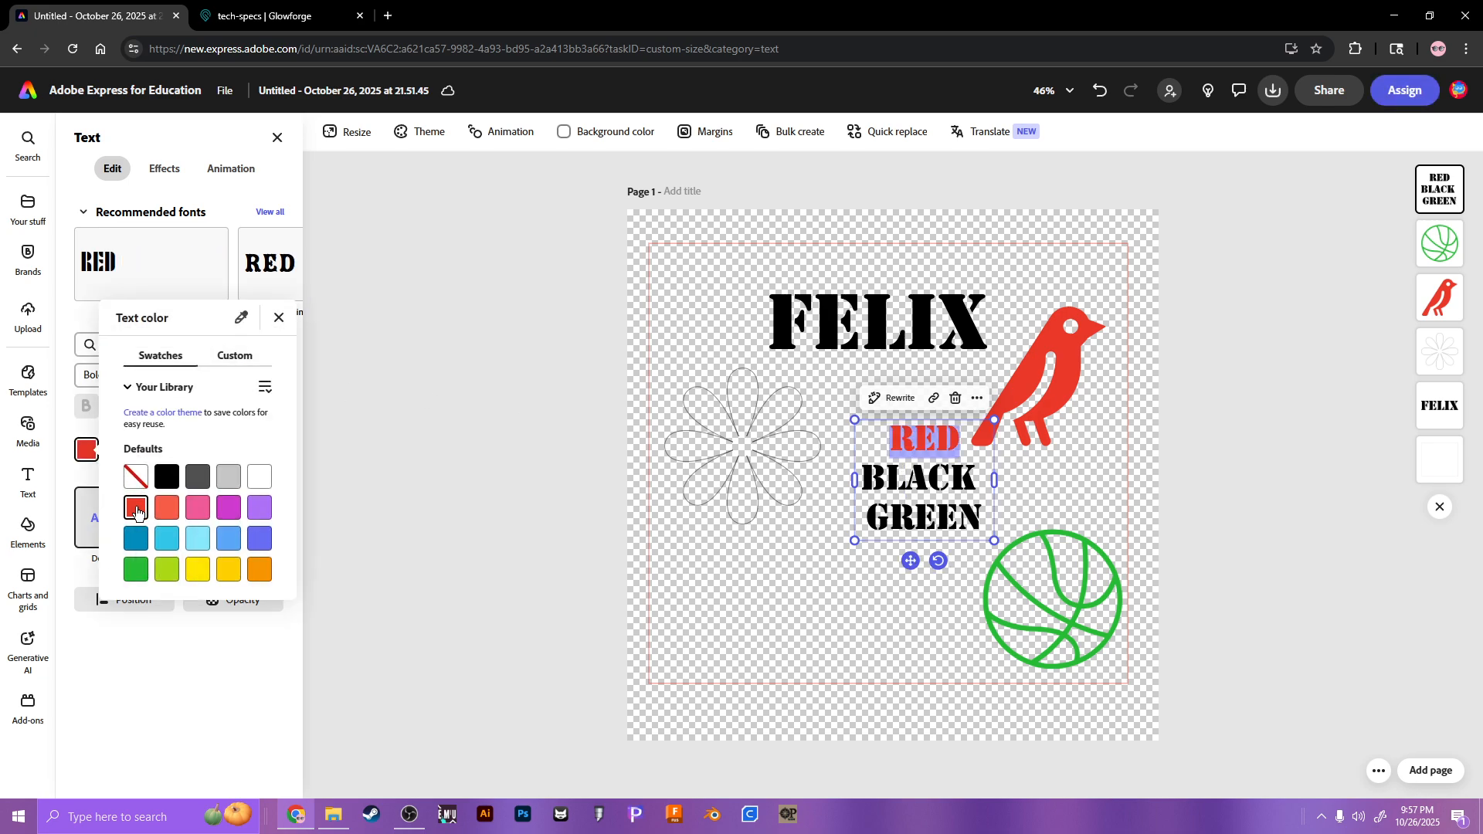
{"action": "key", "text": "Escape"}
{"action": "left_click", "coordinate": [148, 450]}
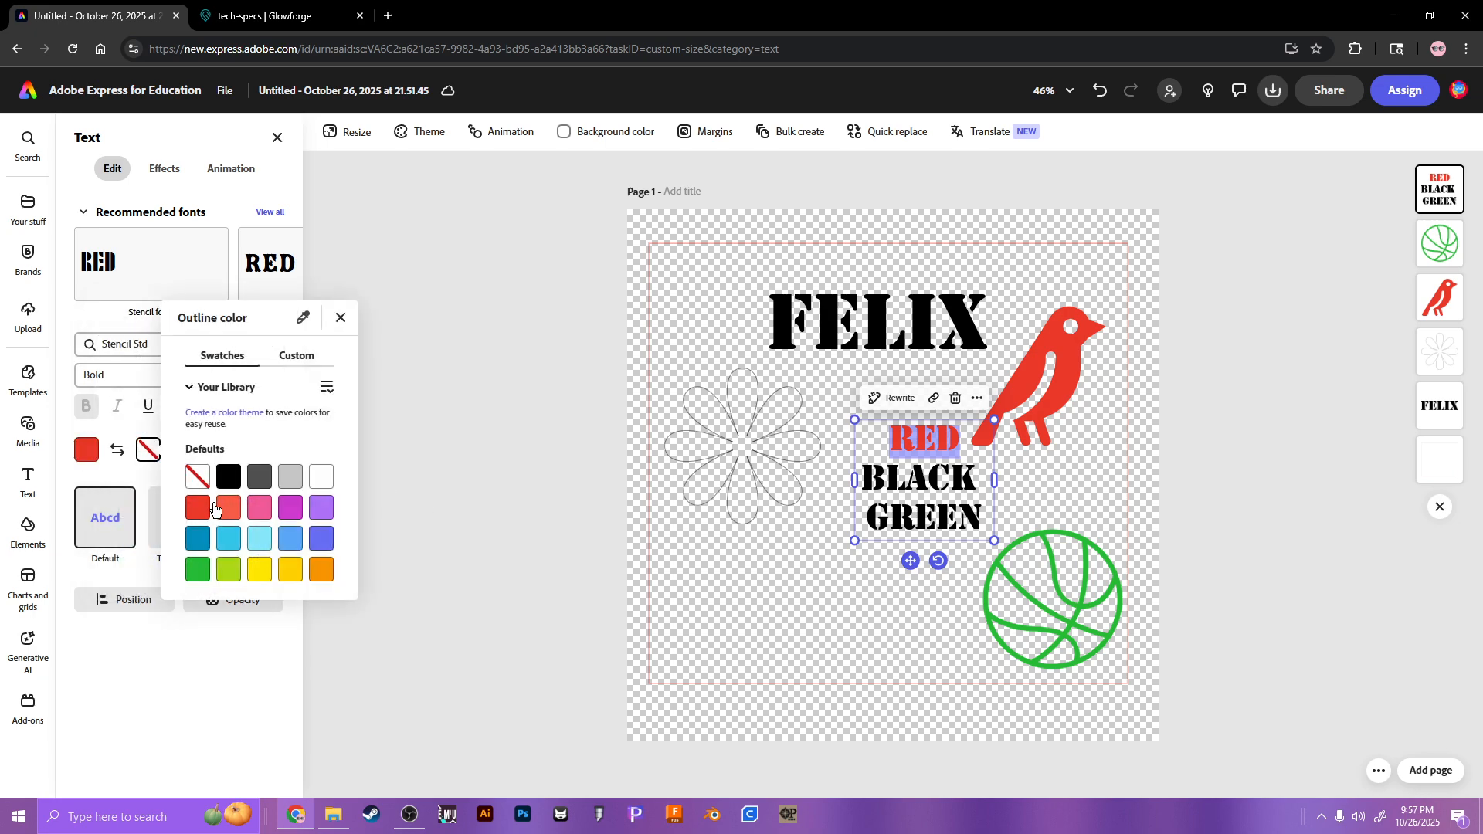
{"action": "left_click", "coordinate": [198, 507]}
{"action": "left_click", "coordinate": [197, 477]}
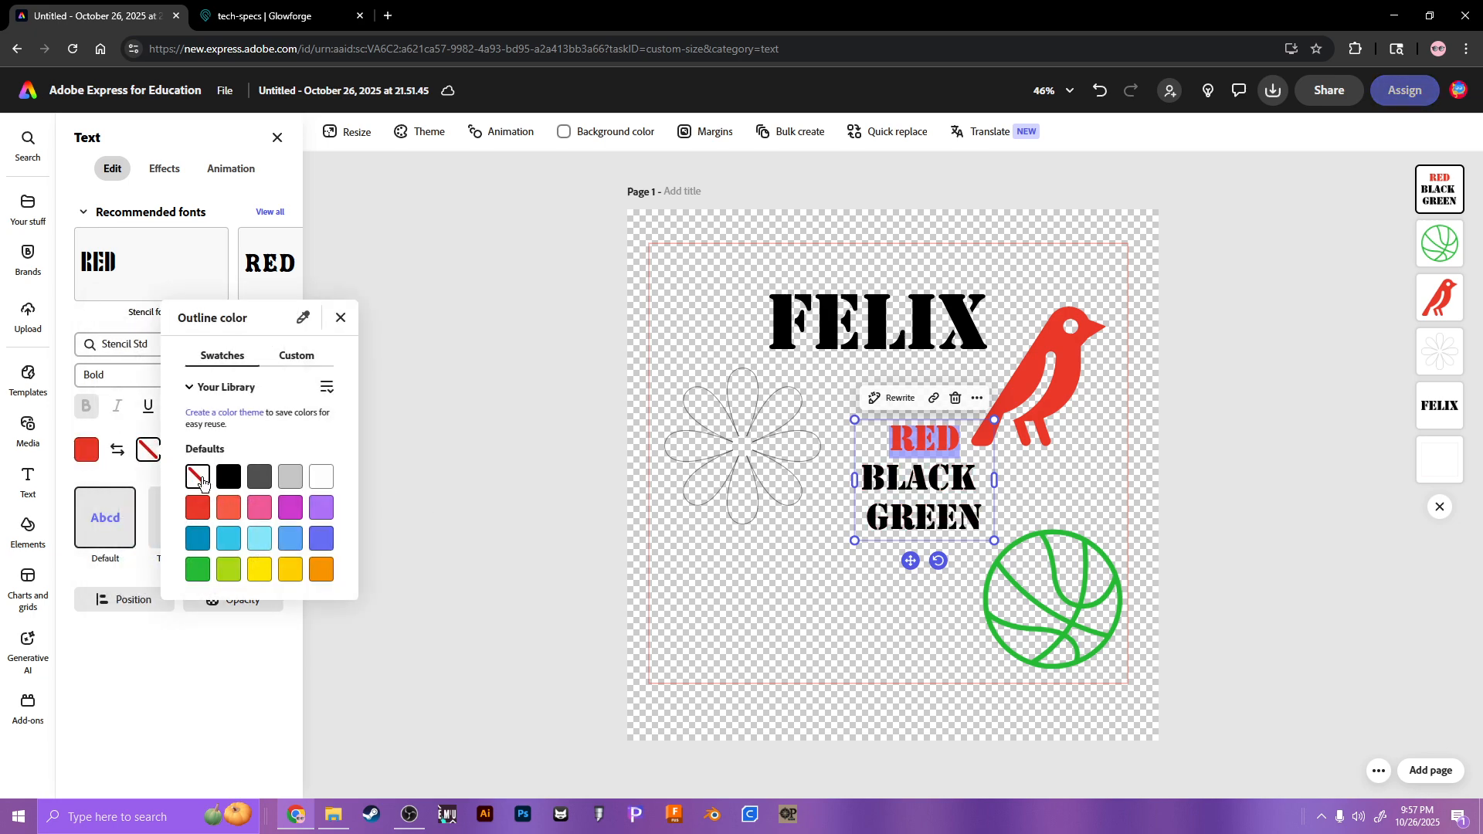
{"action": "key", "text": "Escape"}
Step: Leave BLACK black and colour the word GREEN green
{"action": "double_click", "coordinate": [915, 488]}
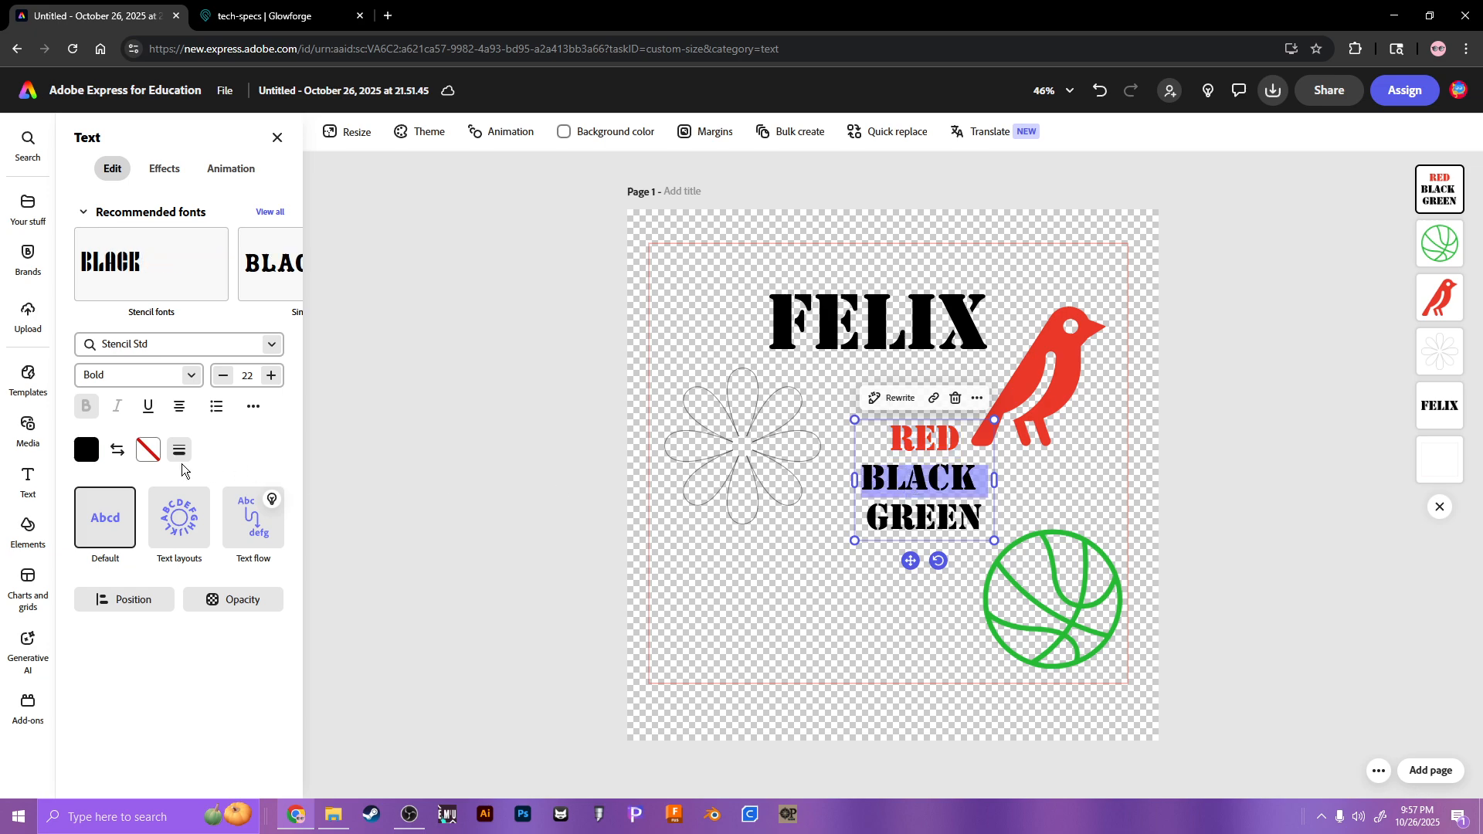
{"action": "left_click", "coordinate": [86, 449]}
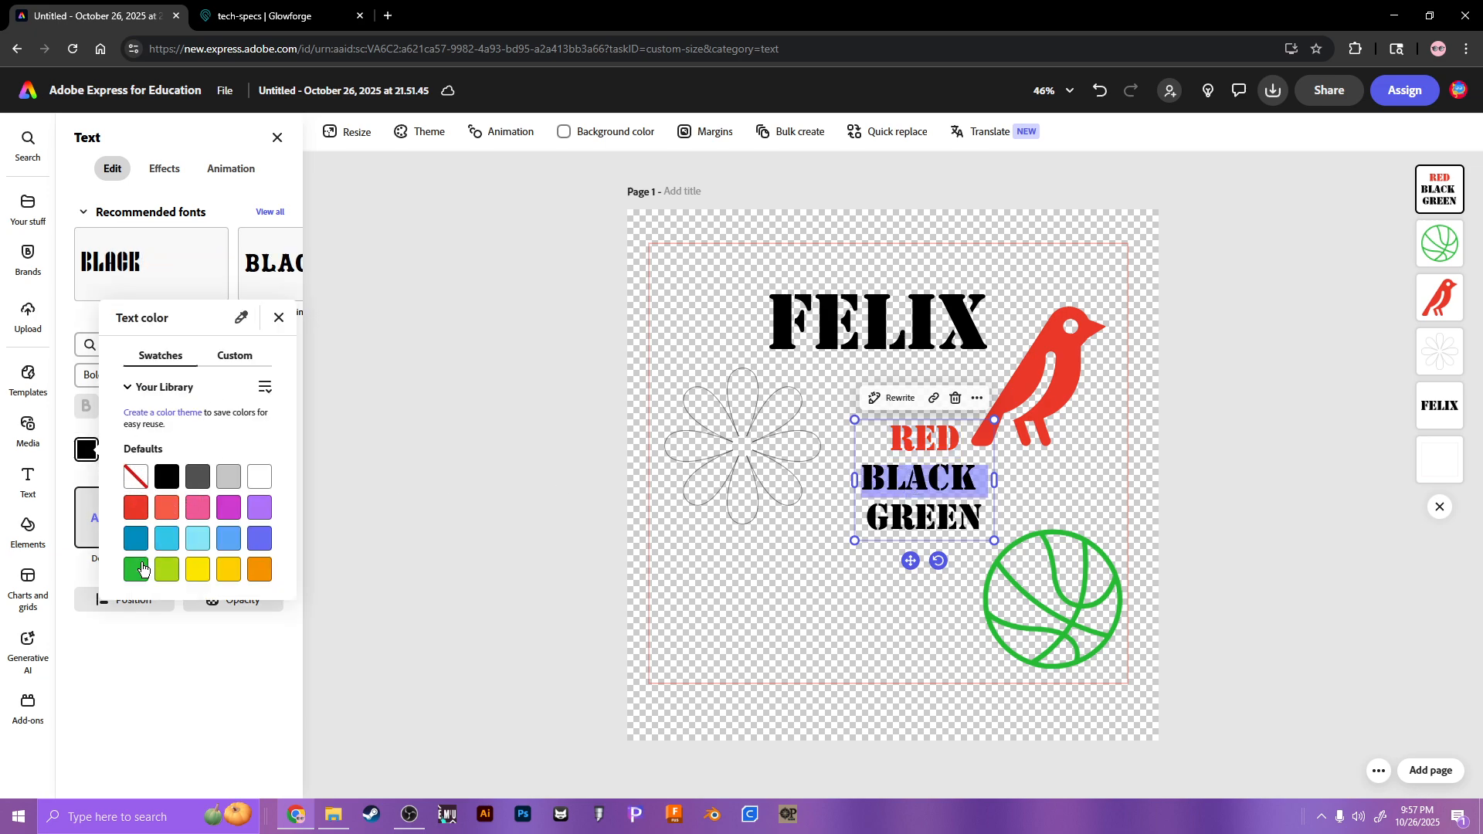
{"action": "left_click", "coordinate": [387, 517]}
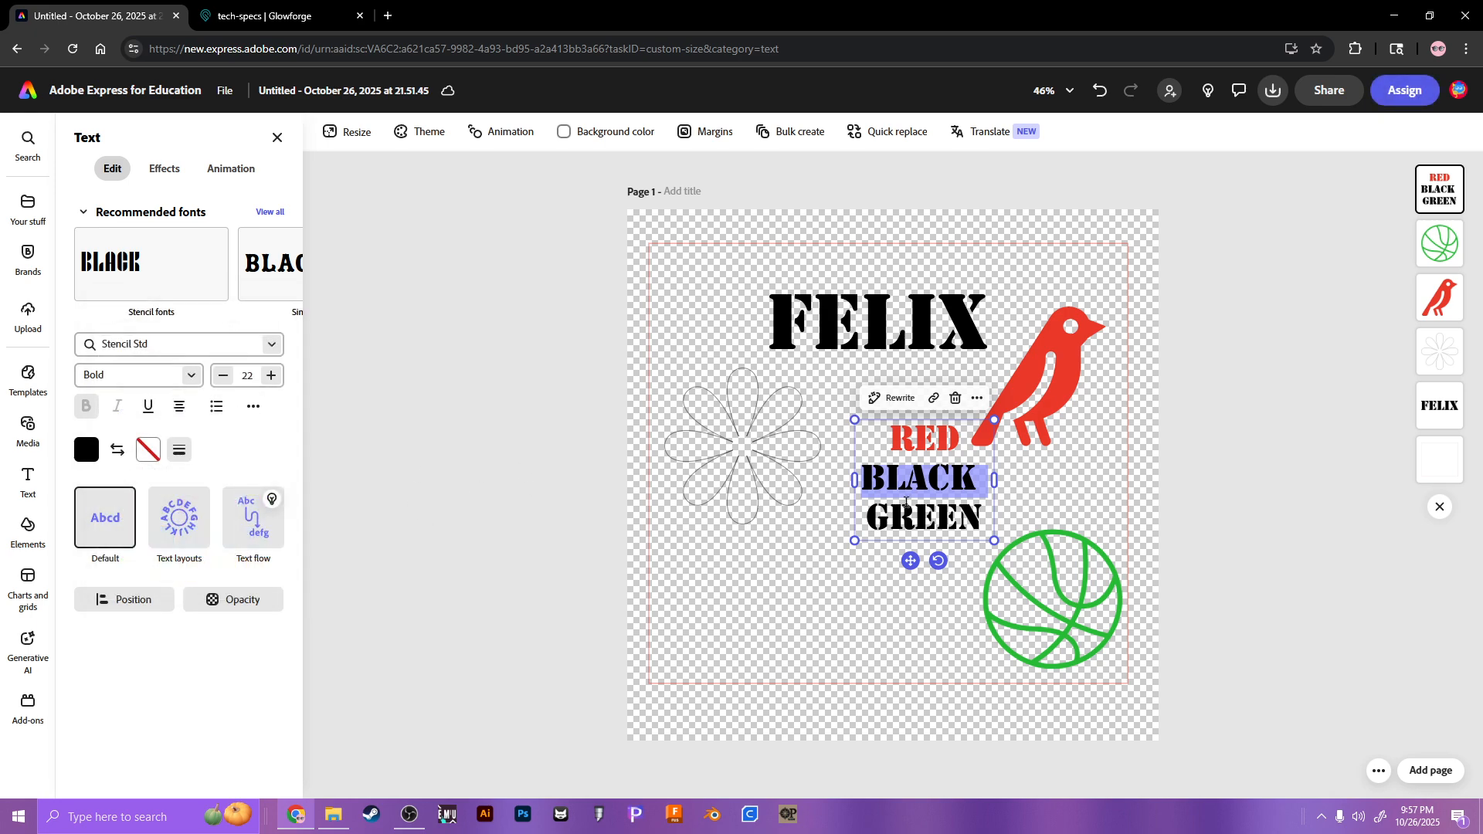
{"action": "double_click", "coordinate": [919, 521]}
{"action": "left_click", "coordinate": [86, 450]}
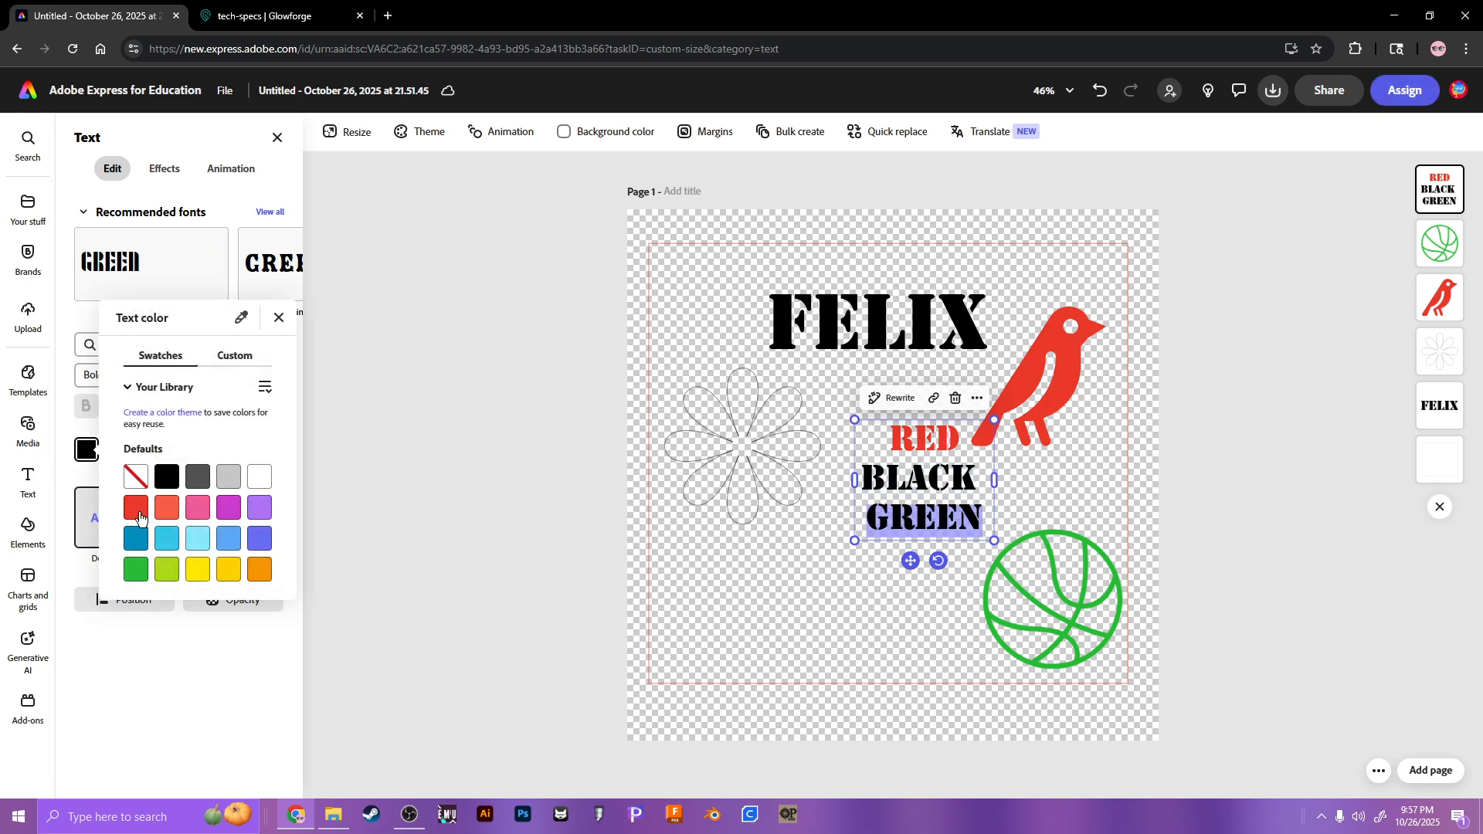
{"action": "left_click", "coordinate": [136, 569]}
{"action": "left_click", "coordinate": [470, 481]}
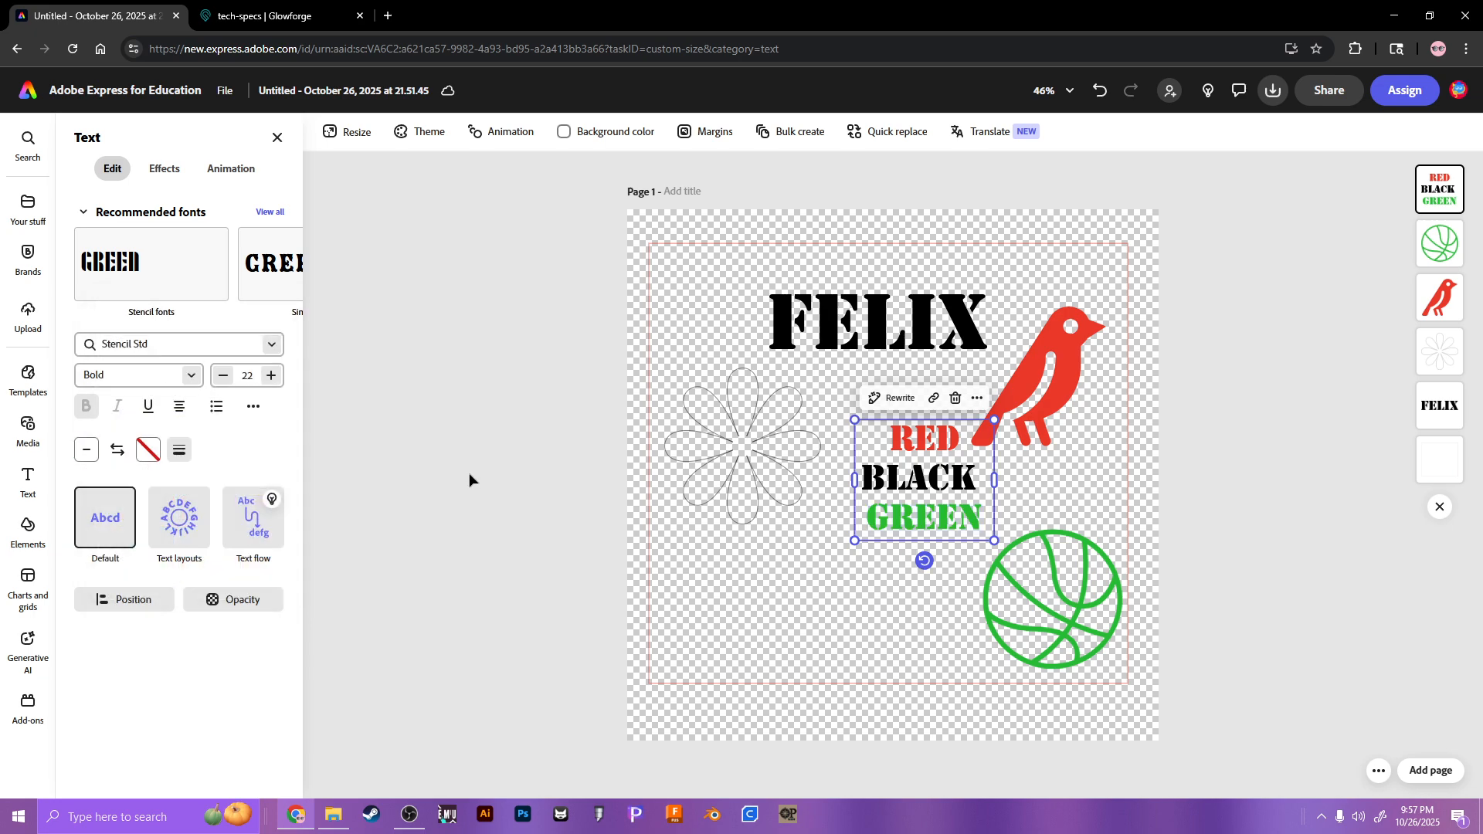
{"action": "left_click", "coordinate": [470, 480]}
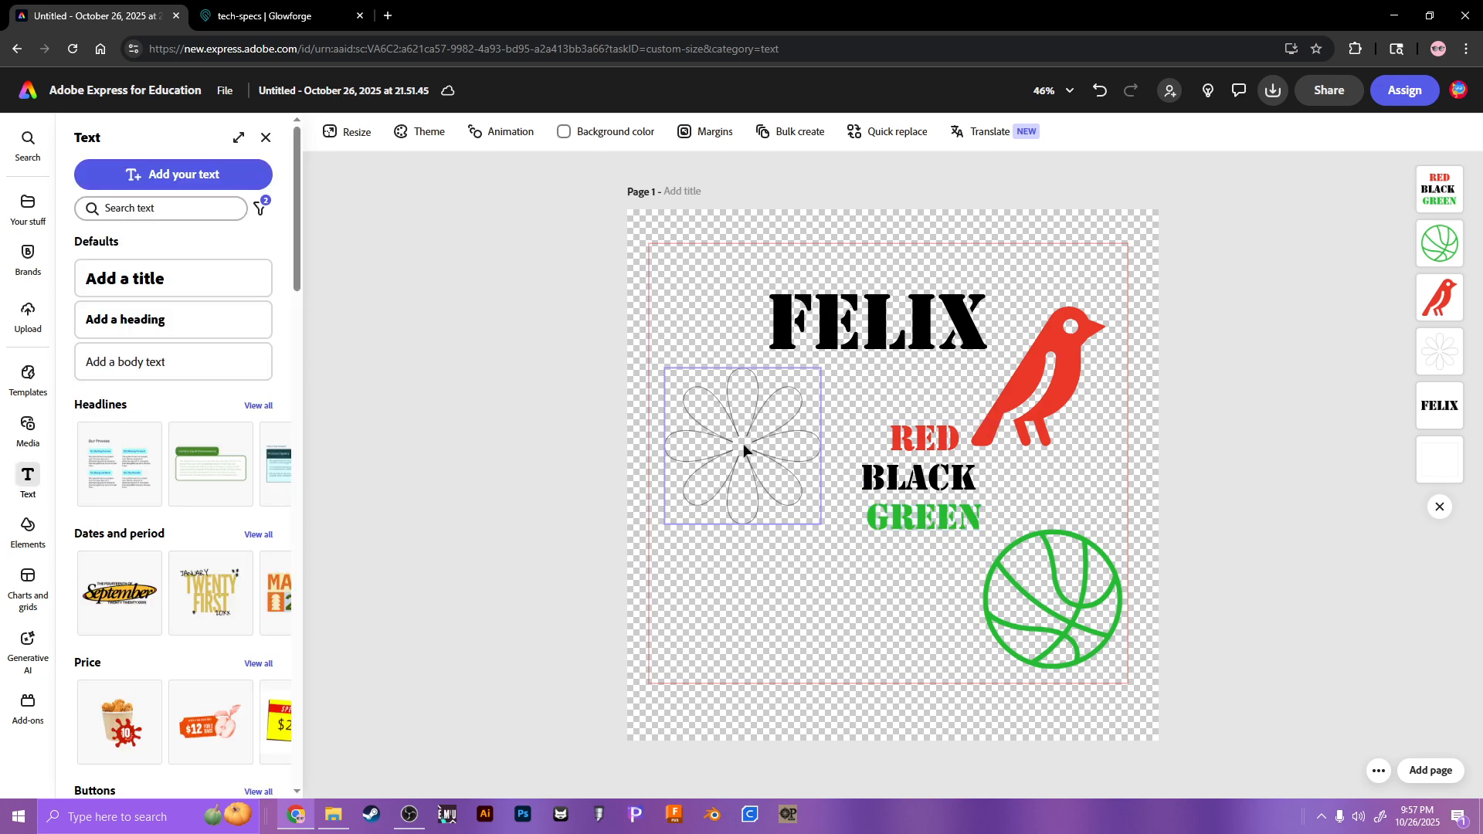
Step: Nudge the text block and basketball slightly left and bring up the Download options
{"action": "left_click_drag", "start_coordinate": [925, 509], "coordinate": [902, 511]}
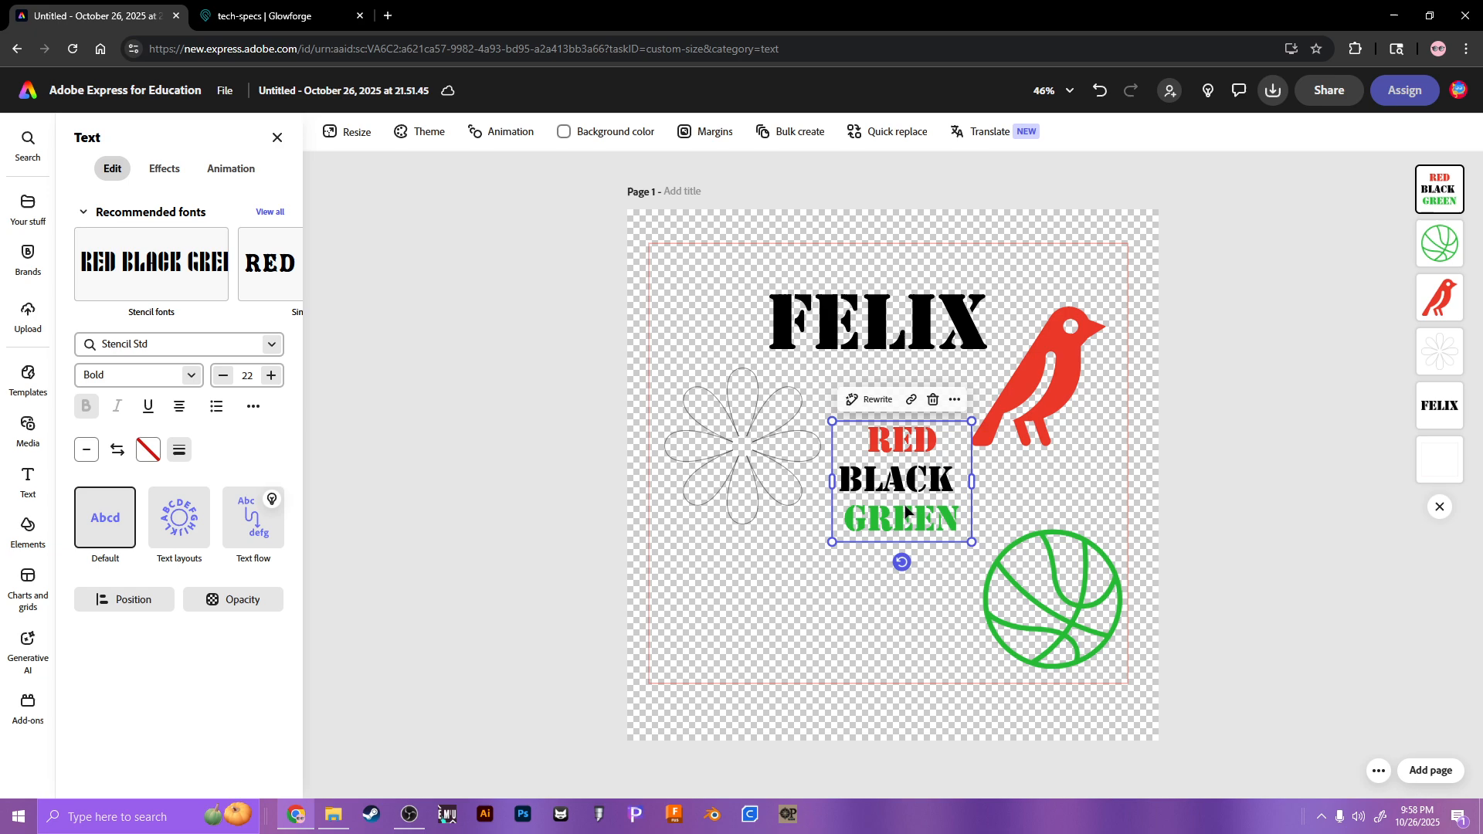
{"action": "left_click", "coordinate": [488, 534]}
{"action": "left_click_drag", "start_coordinate": [1095, 618], "coordinate": [1077, 613]}
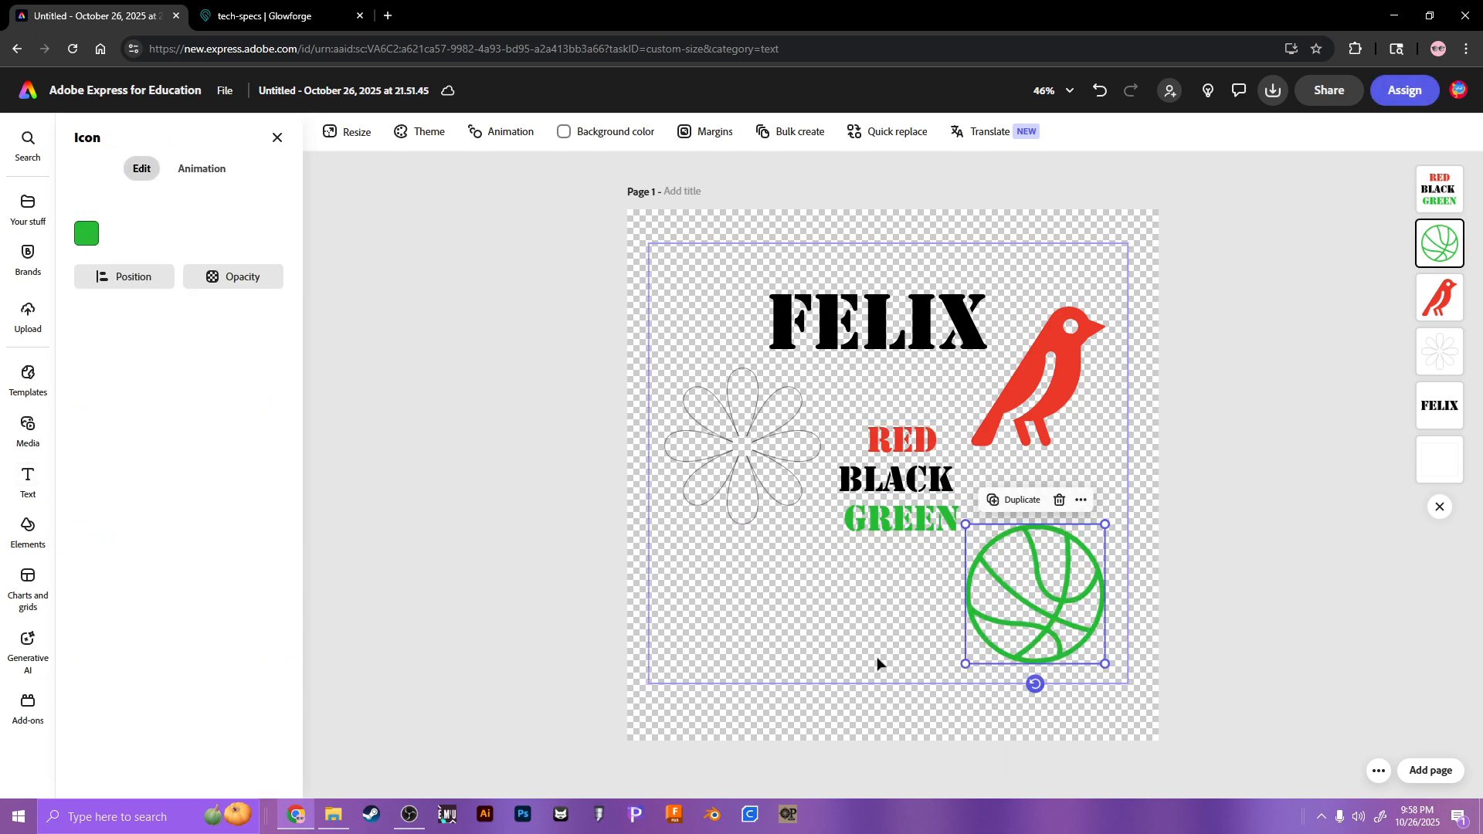
{"action": "left_click", "coordinate": [446, 603]}
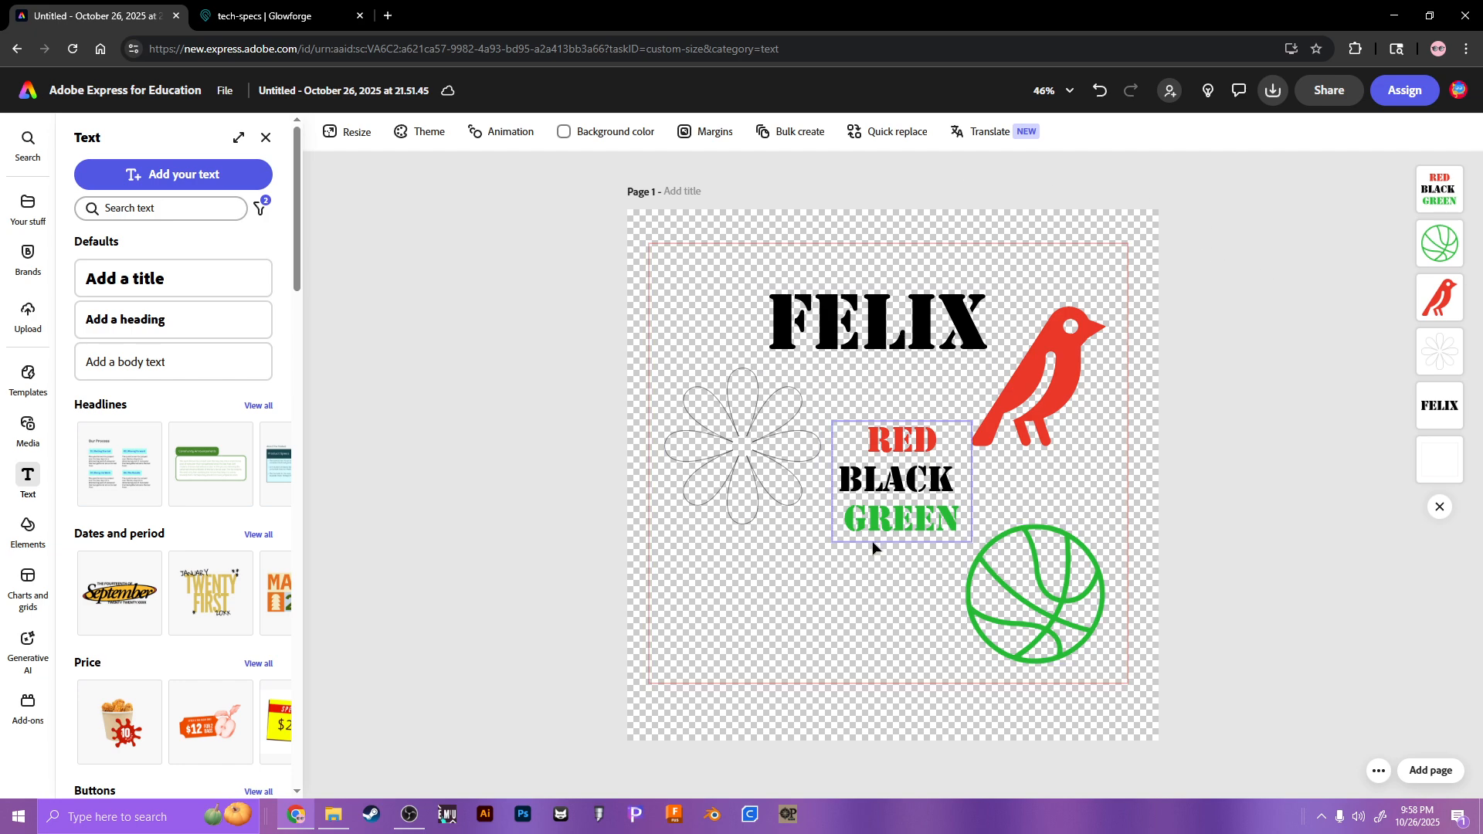
{"action": "left_click", "coordinate": [1272, 91]}
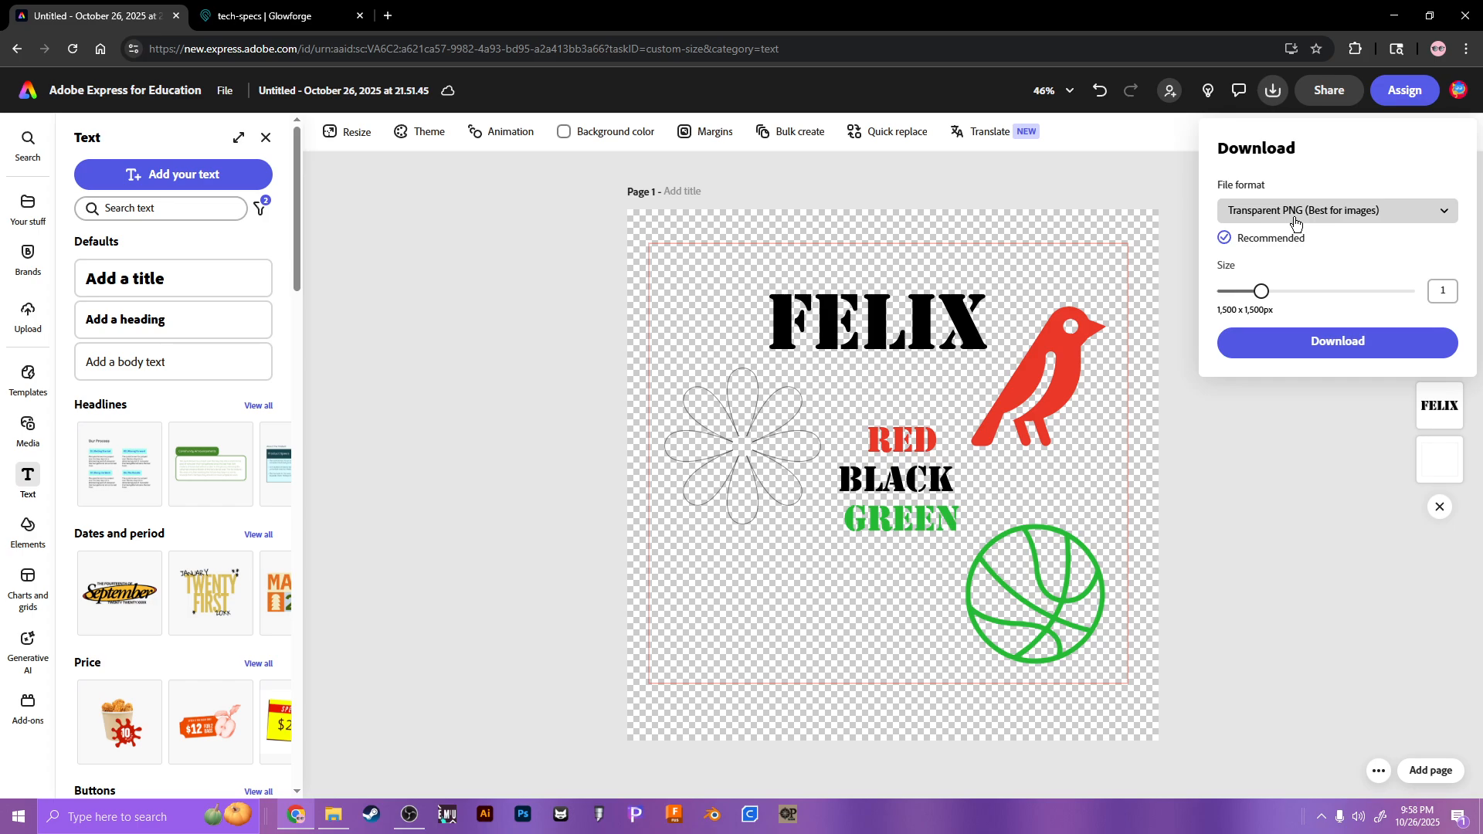
Step: Download the design as PDF Standard named FELIX.pdf, replacing the existing file
{"action": "left_click", "coordinate": [1296, 224]}
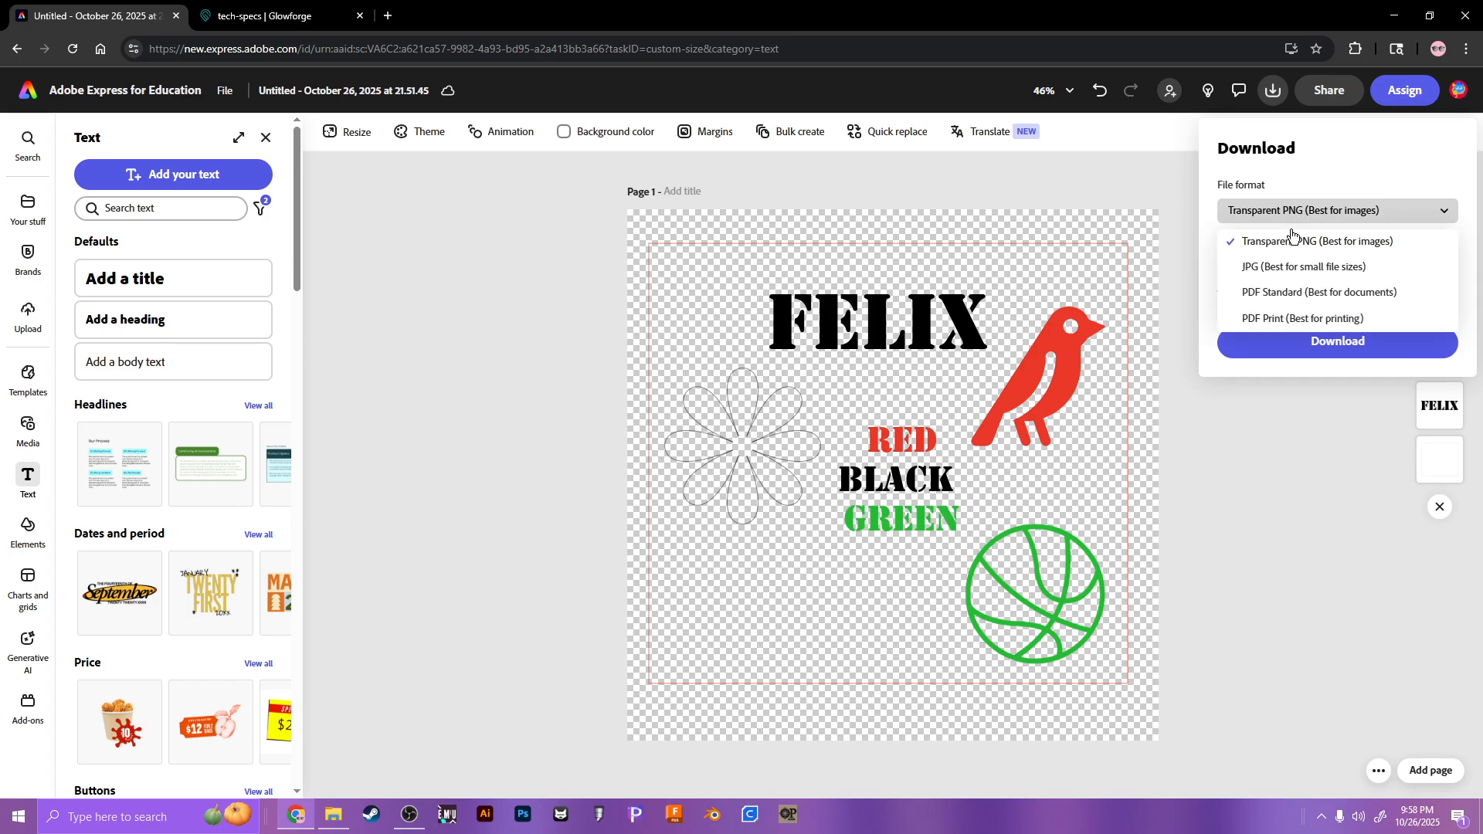
{"action": "left_click", "coordinate": [1285, 294]}
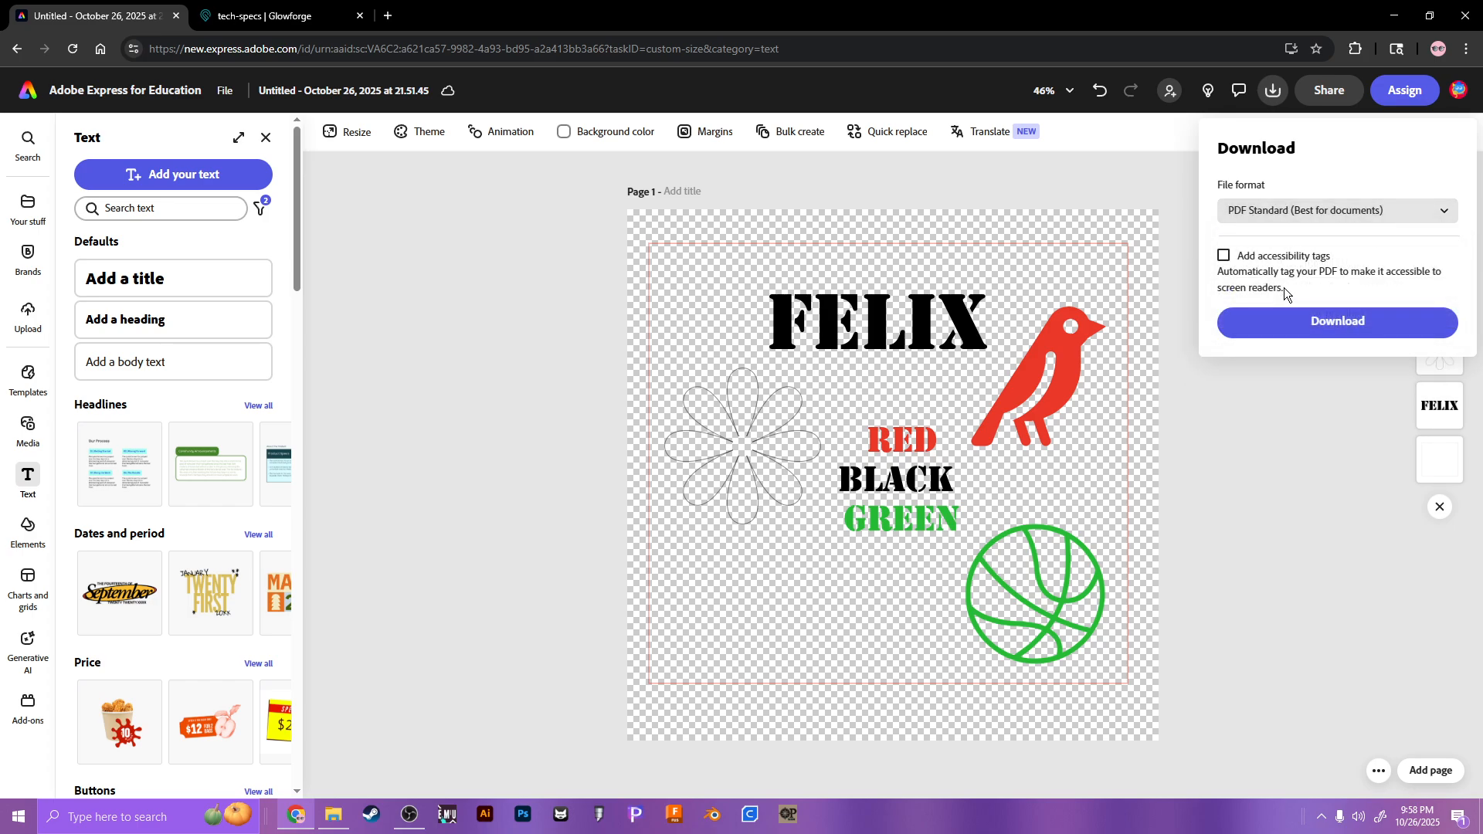
{"action": "left_click", "coordinate": [1248, 336]}
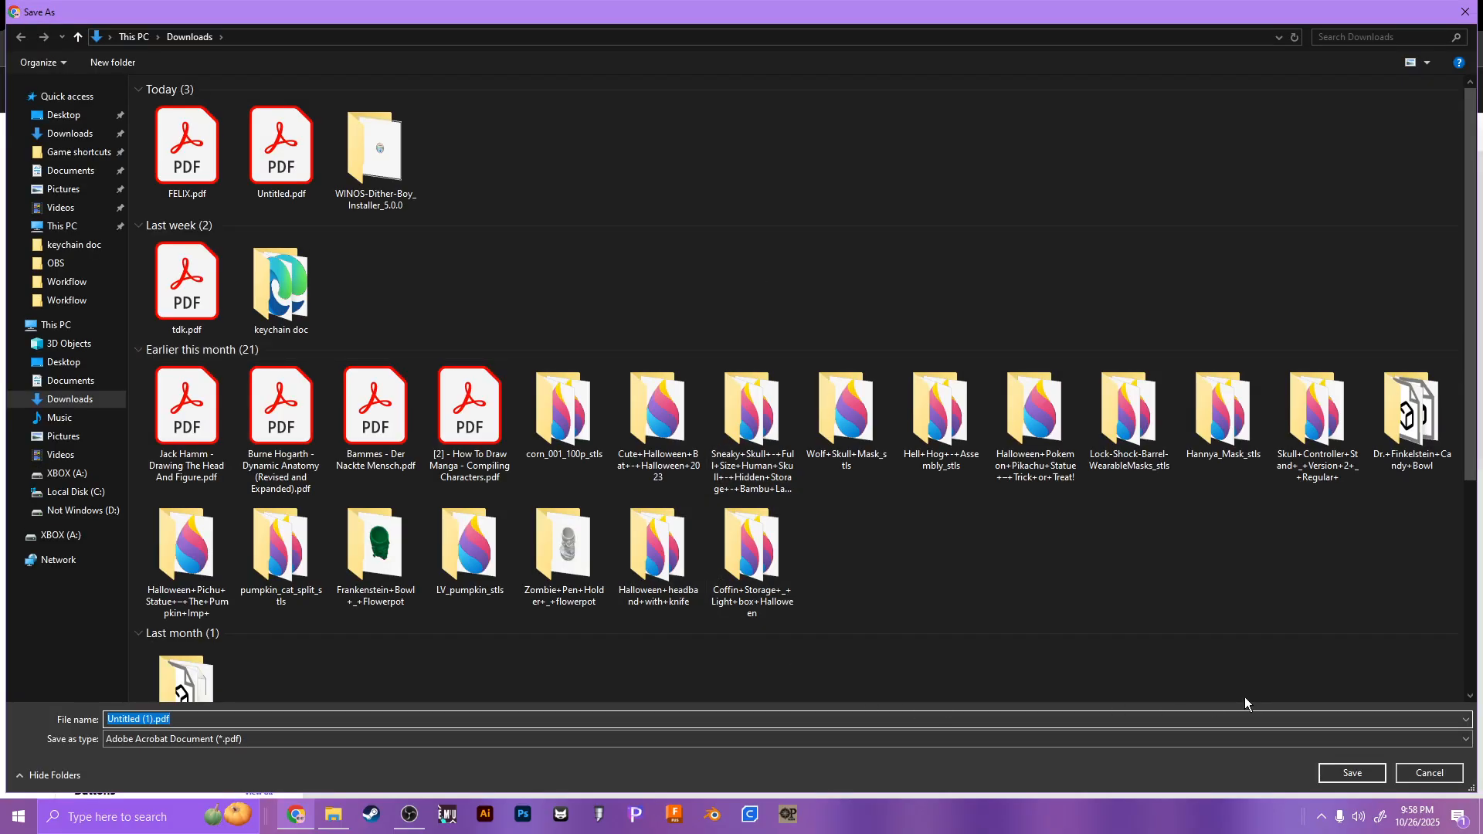
{"action": "type", "text": "felix"}
{"action": "key", "text": "Return"}
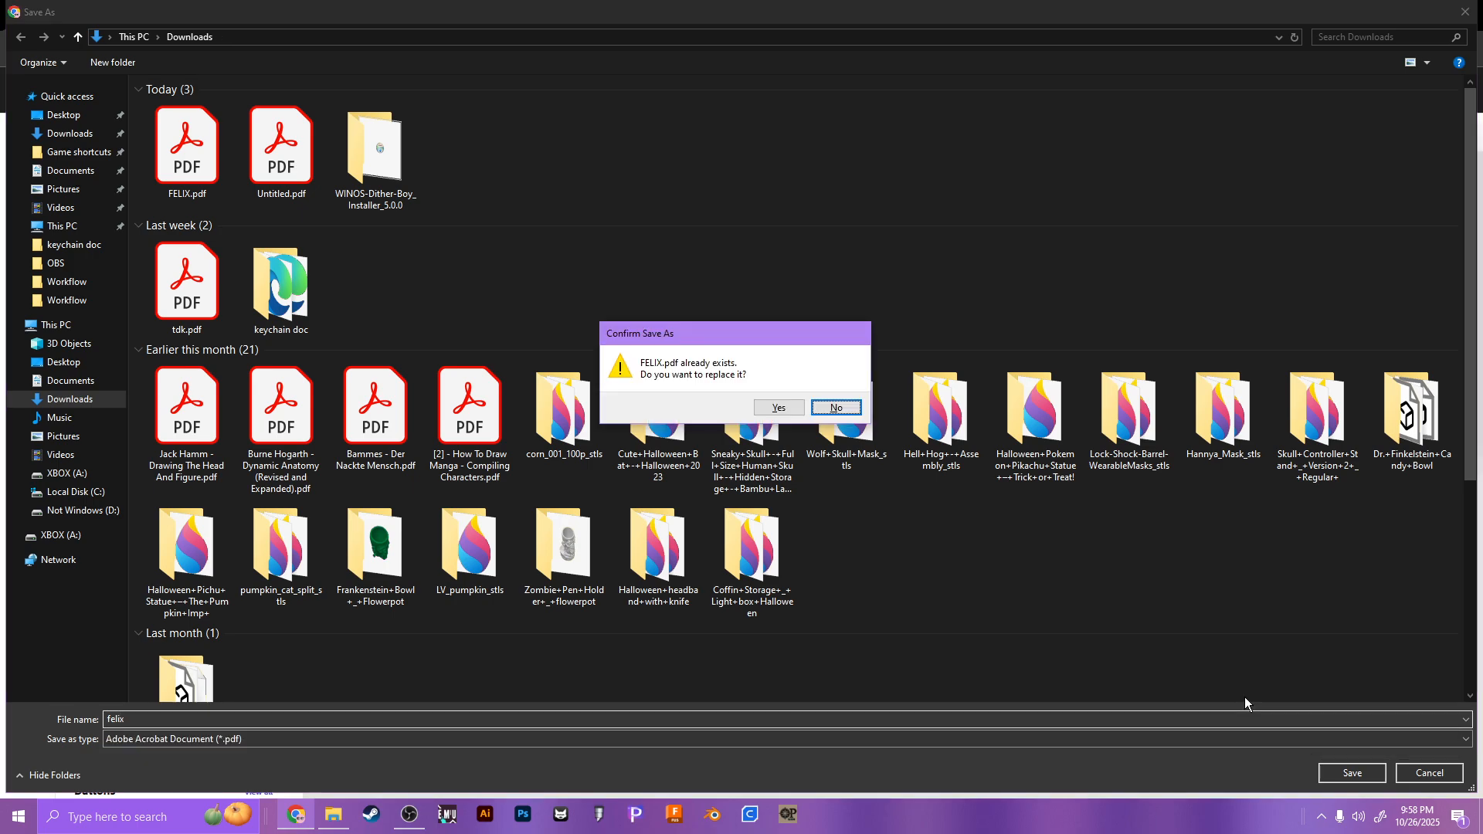
{"action": "left_click", "coordinate": [781, 406]}
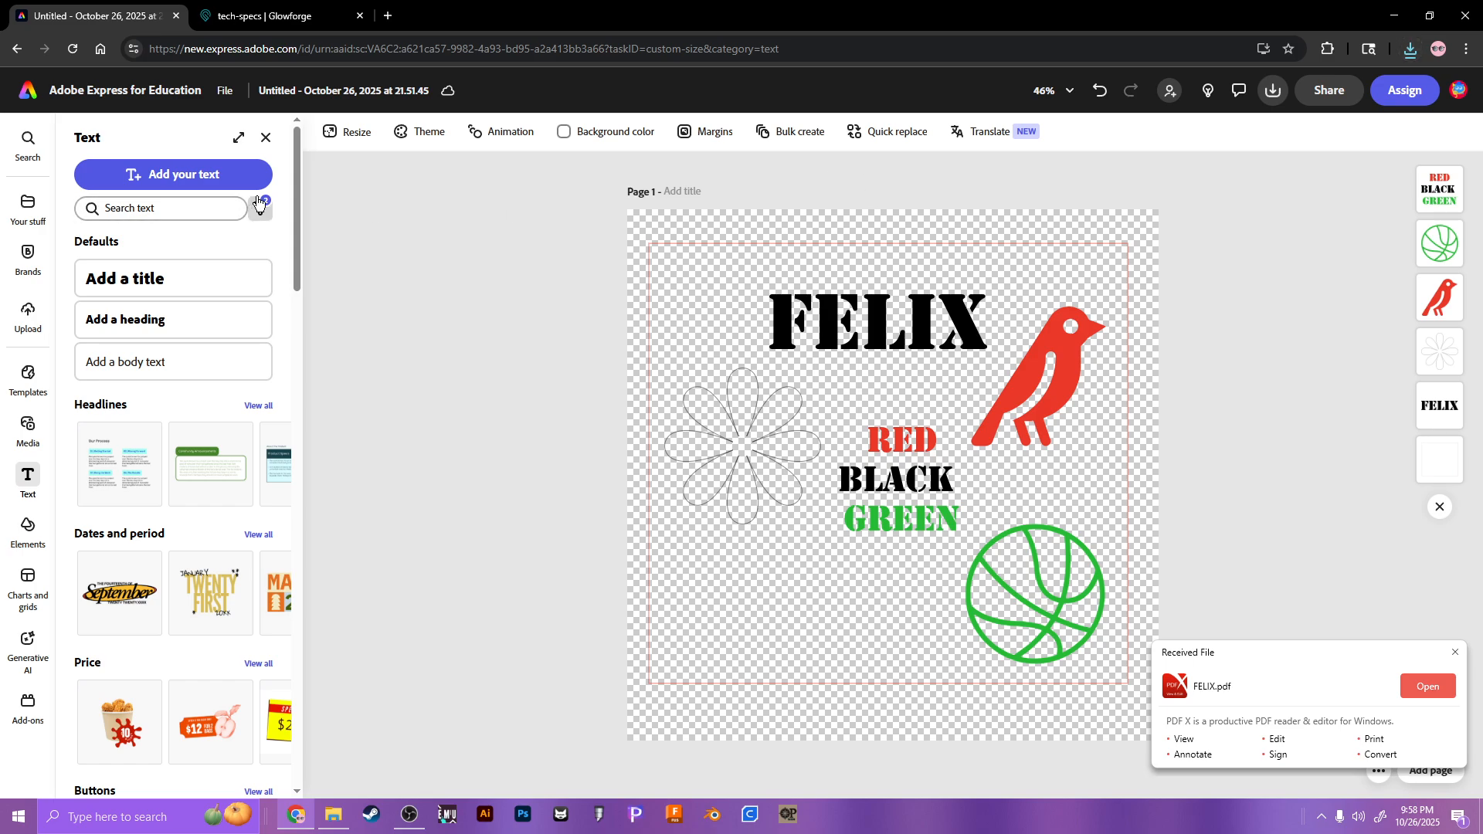
{"action": "left_click", "coordinate": [336, 92]}
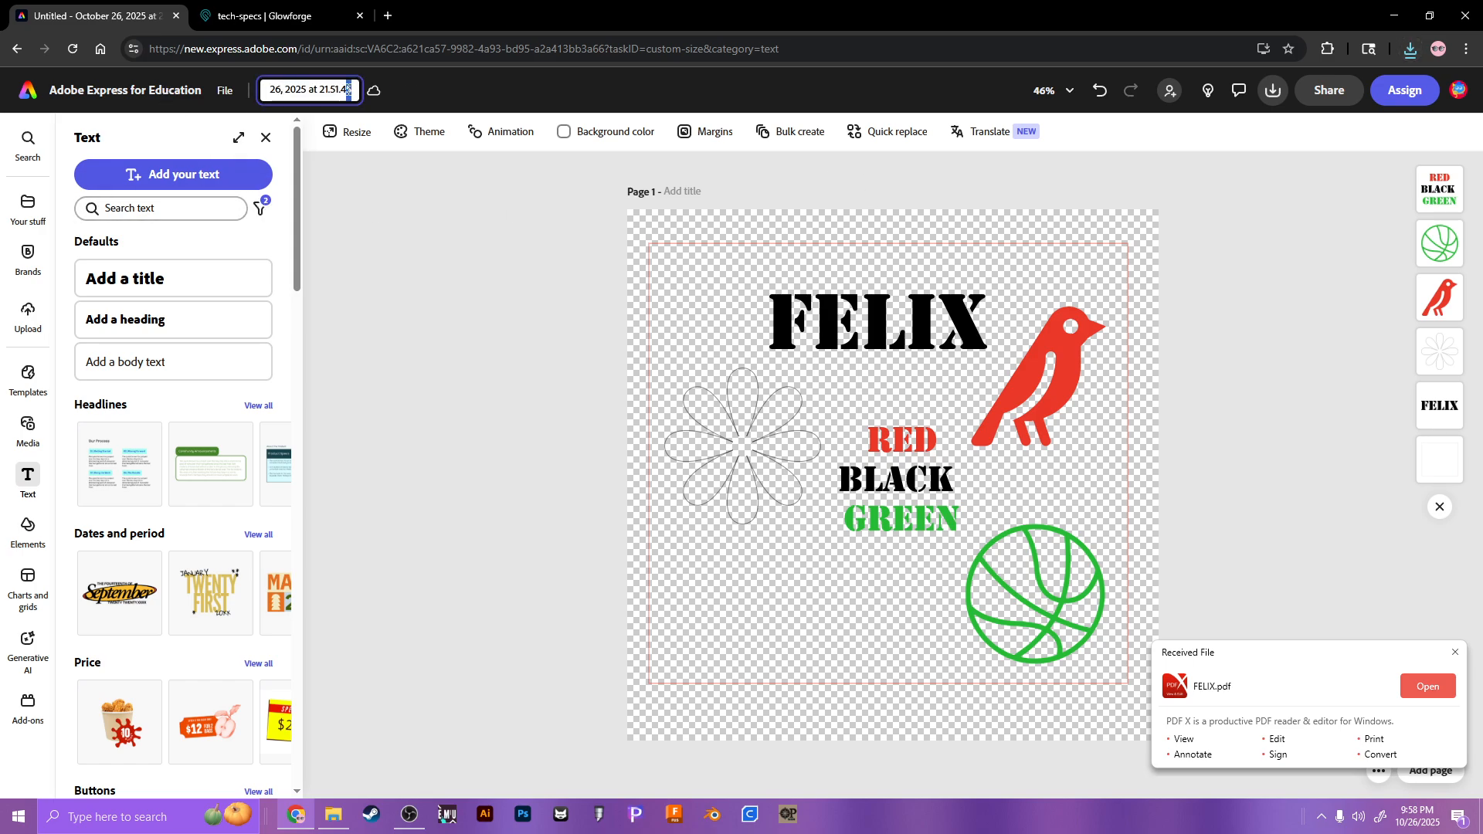
{"action": "key", "text": "ctrl+a"}
{"action": "type", "text": "fer"}
{"action": "key", "text": "Return"}
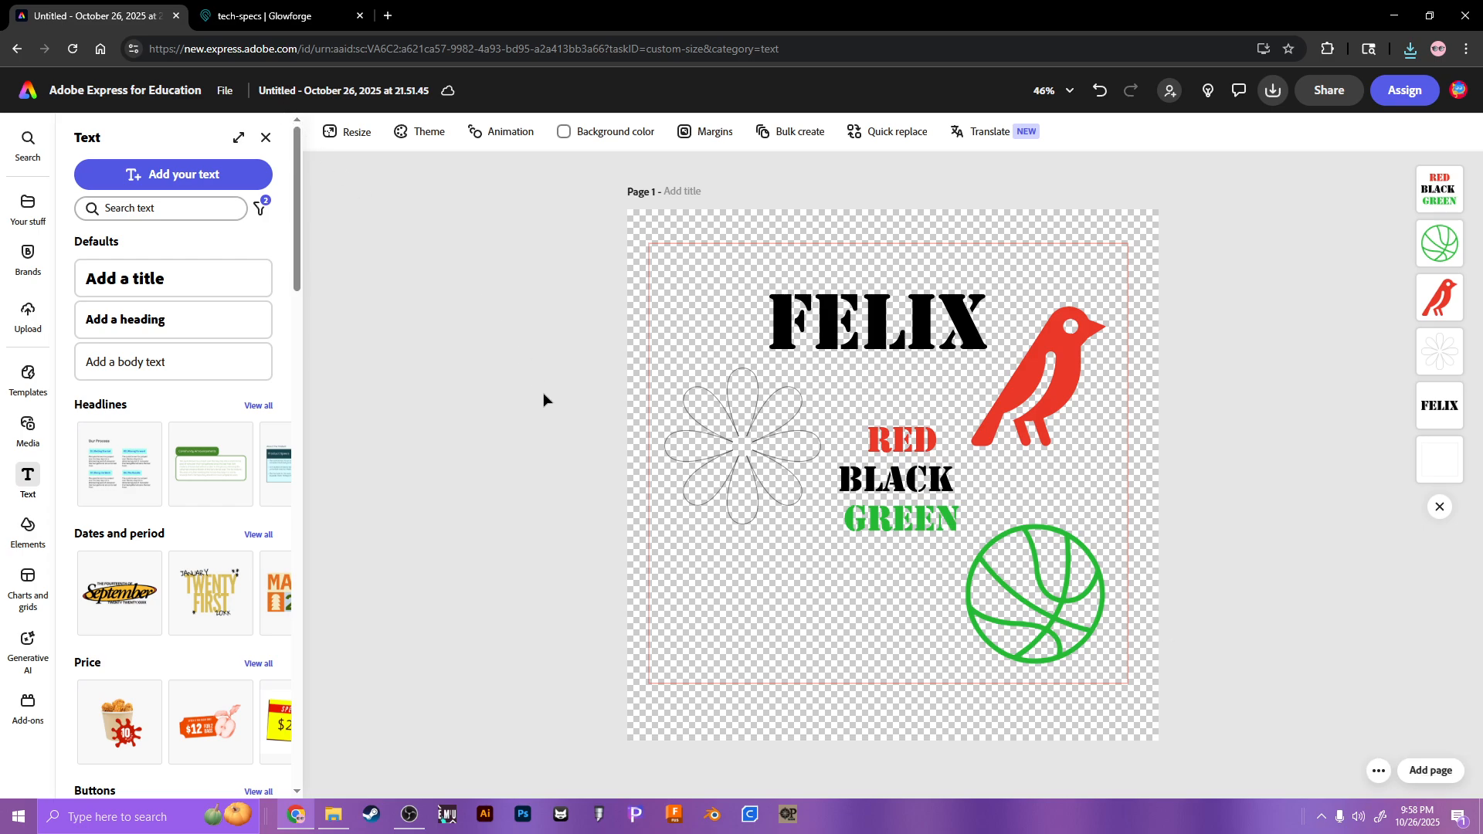
{"action": "left_click", "coordinate": [410, 815]}
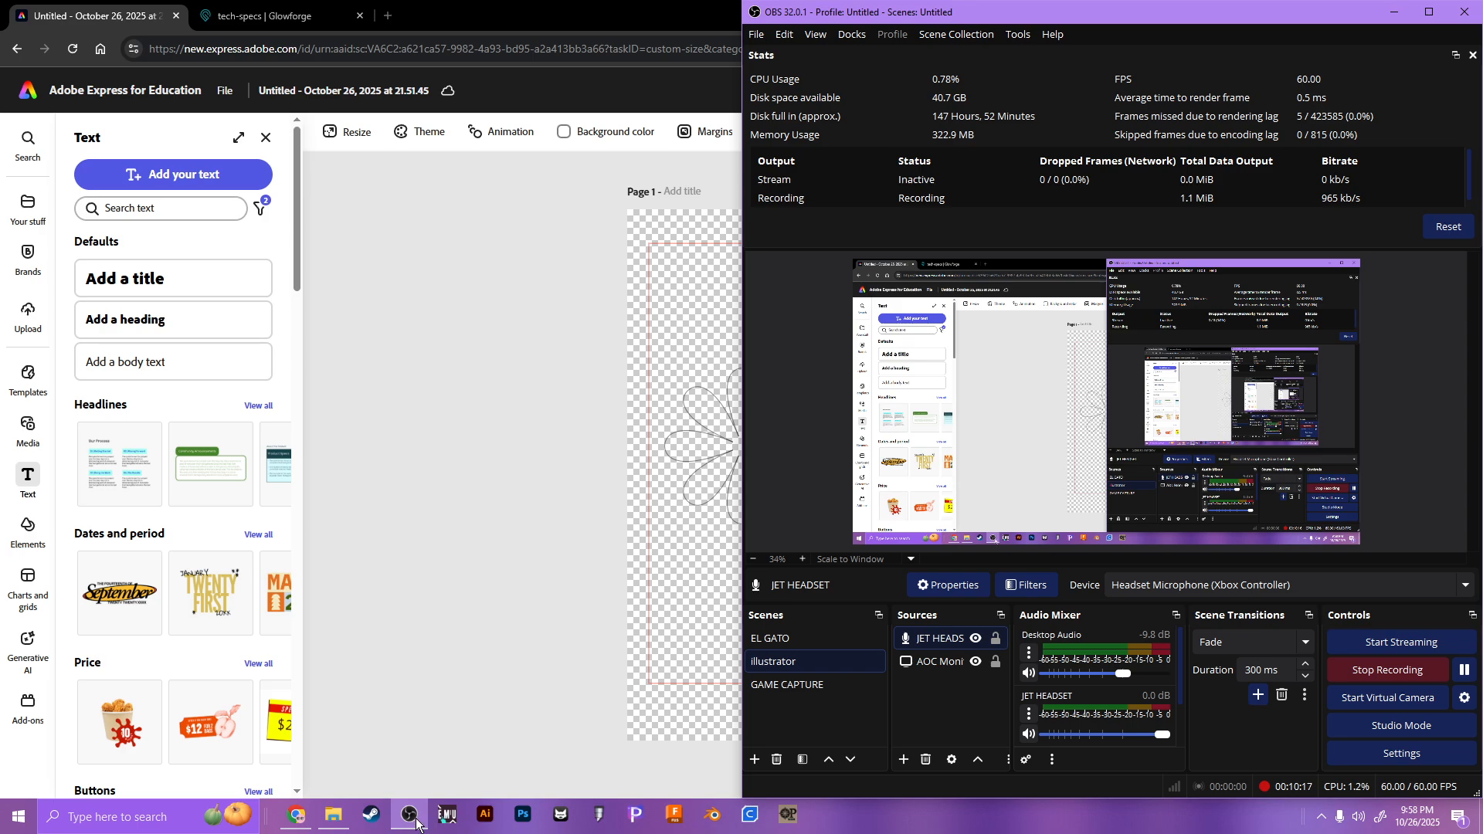
Step: Show the Glowforge tech-specs tab, check JET HEADSET's device in OBS unchanged, and minimize OBS
{"action": "left_click", "coordinate": [431, 744]}
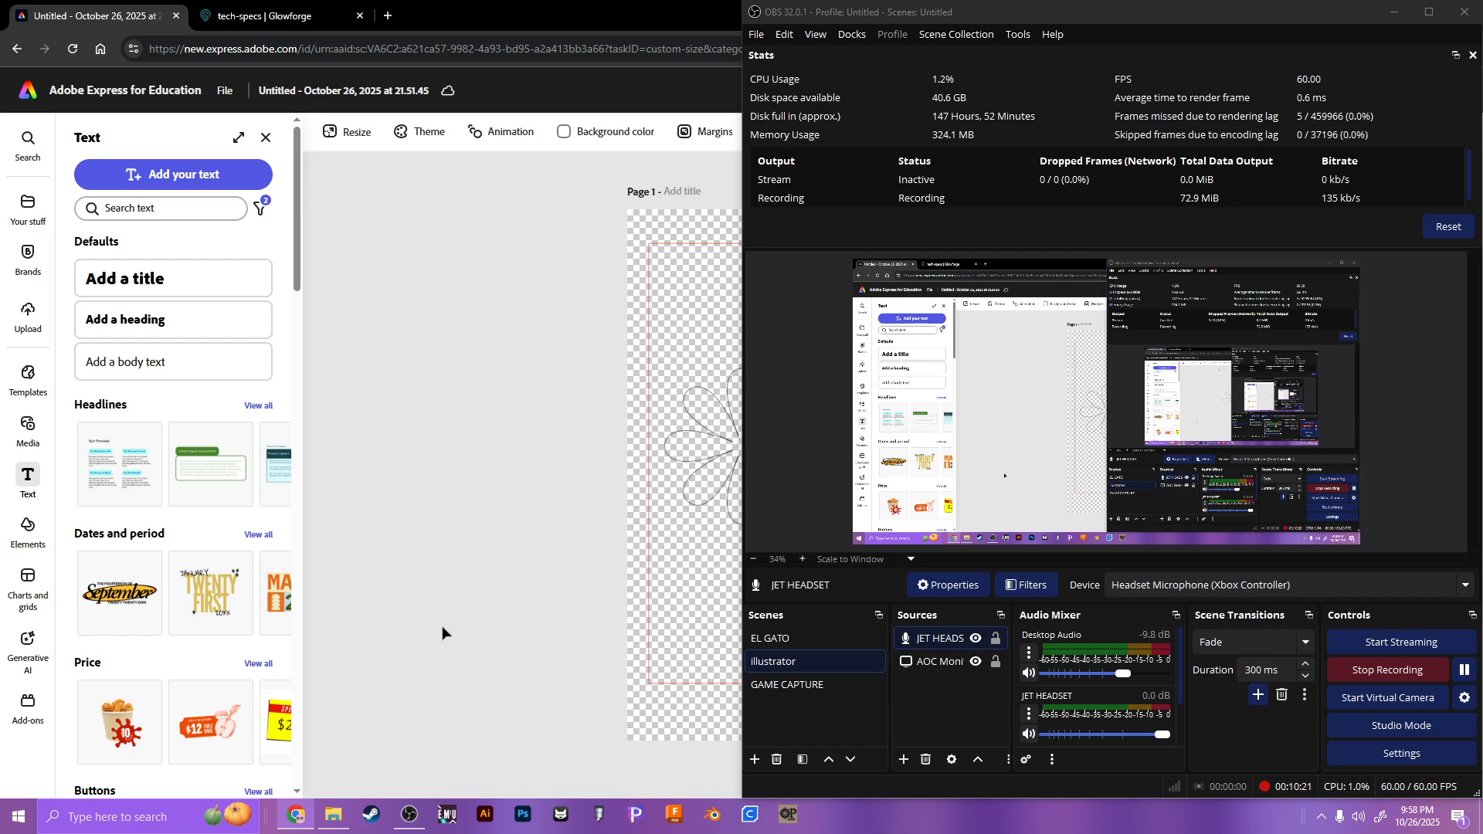
{"action": "left_click", "coordinate": [330, 23]}
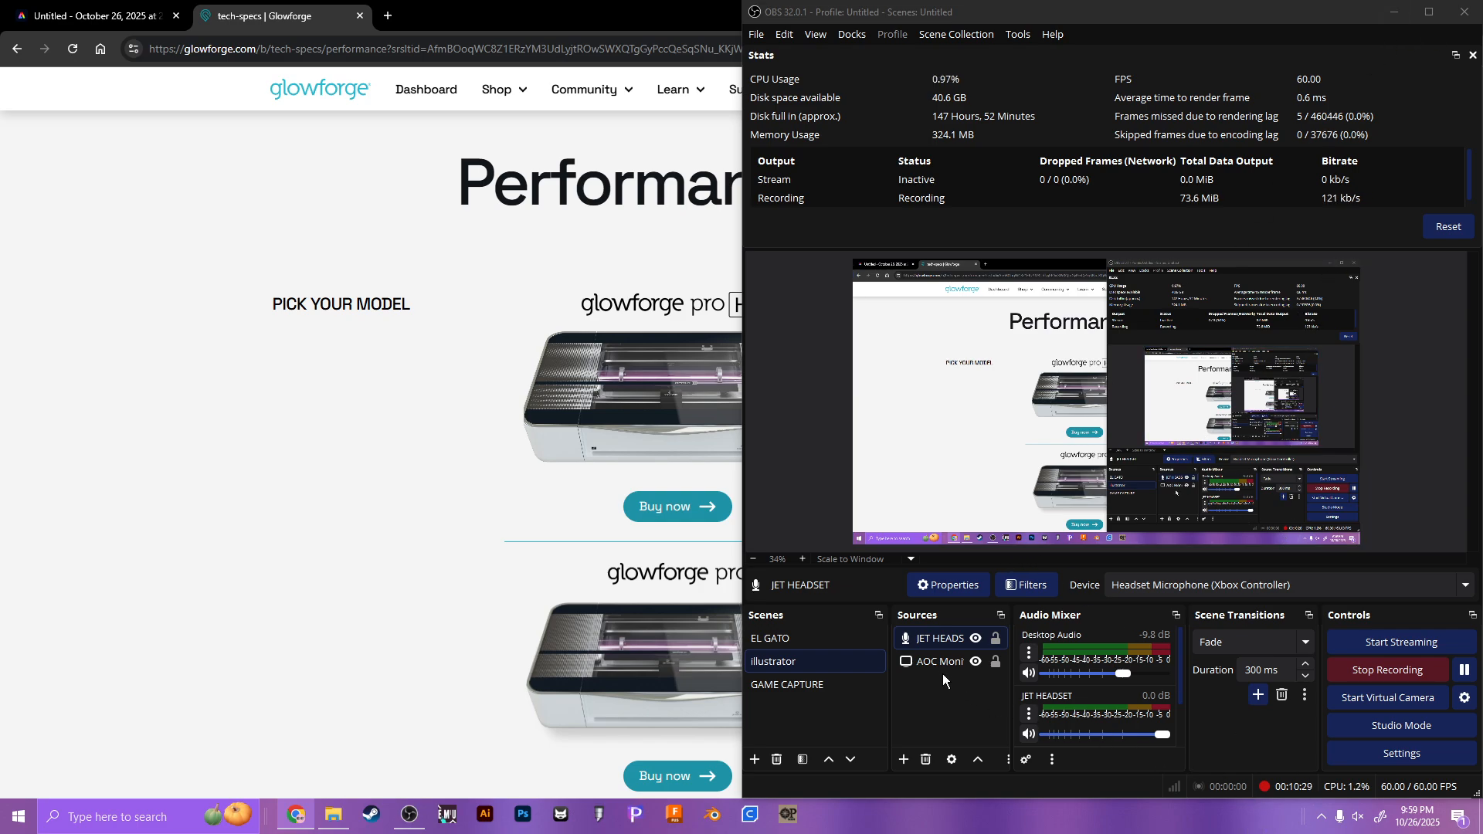
{"action": "double_click", "coordinate": [942, 638]}
{"action": "left_click", "coordinate": [968, 210]}
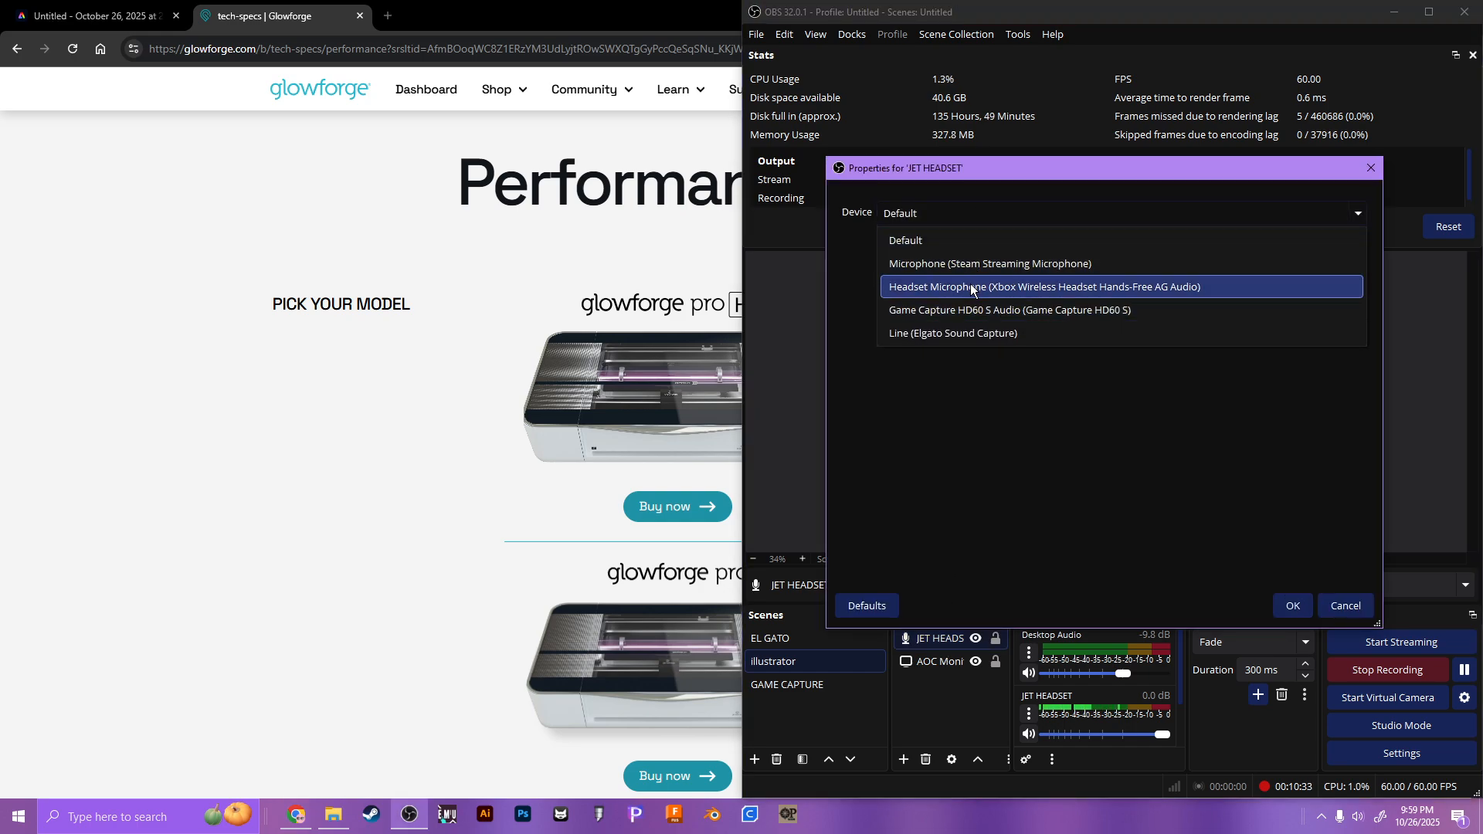
{"action": "left_click", "coordinate": [834, 272]}
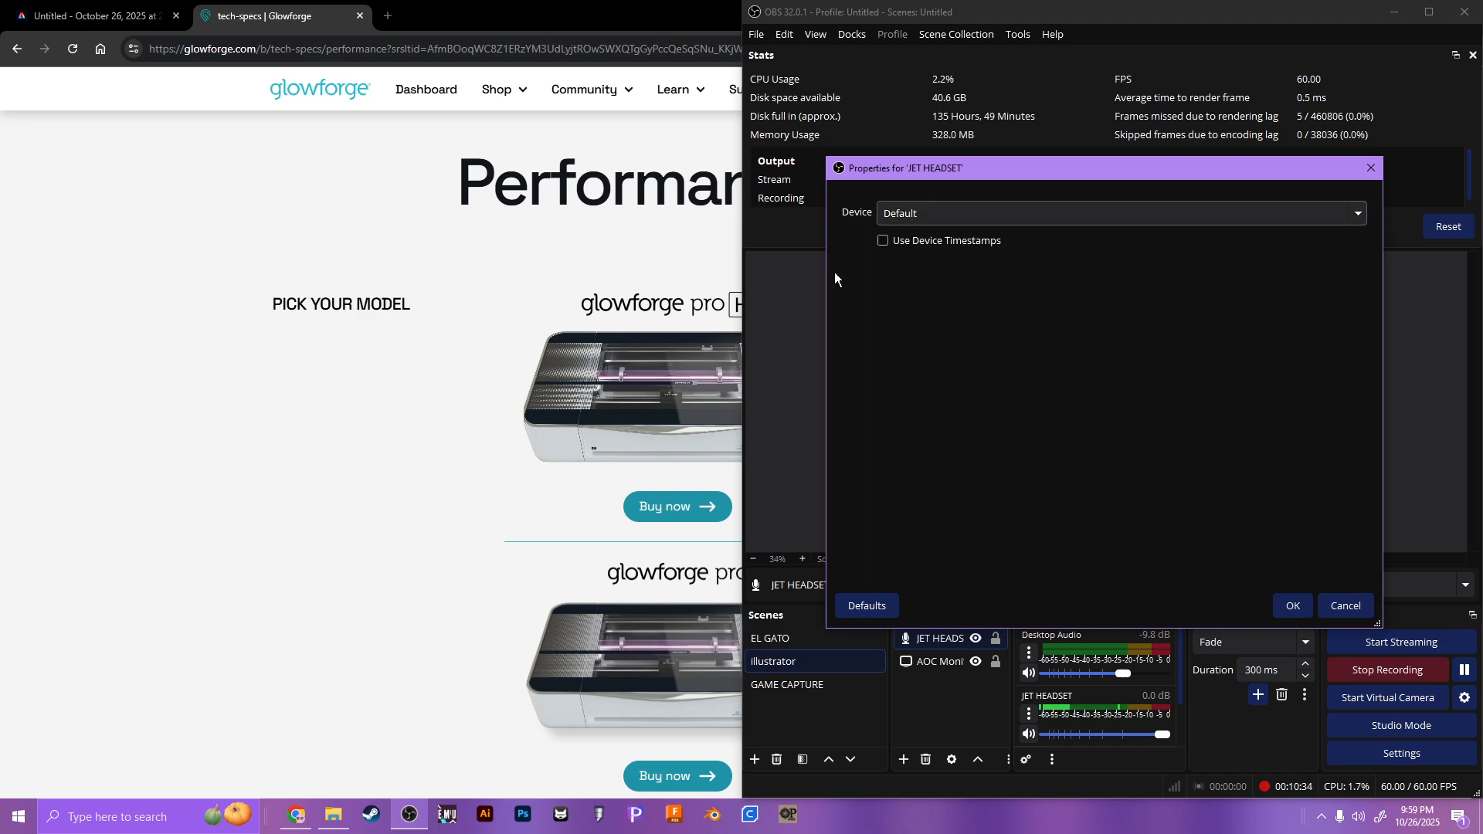
{"action": "left_click", "coordinate": [1371, 167]}
{"action": "left_click", "coordinate": [1209, 418]}
{"action": "left_click", "coordinate": [1347, 604]}
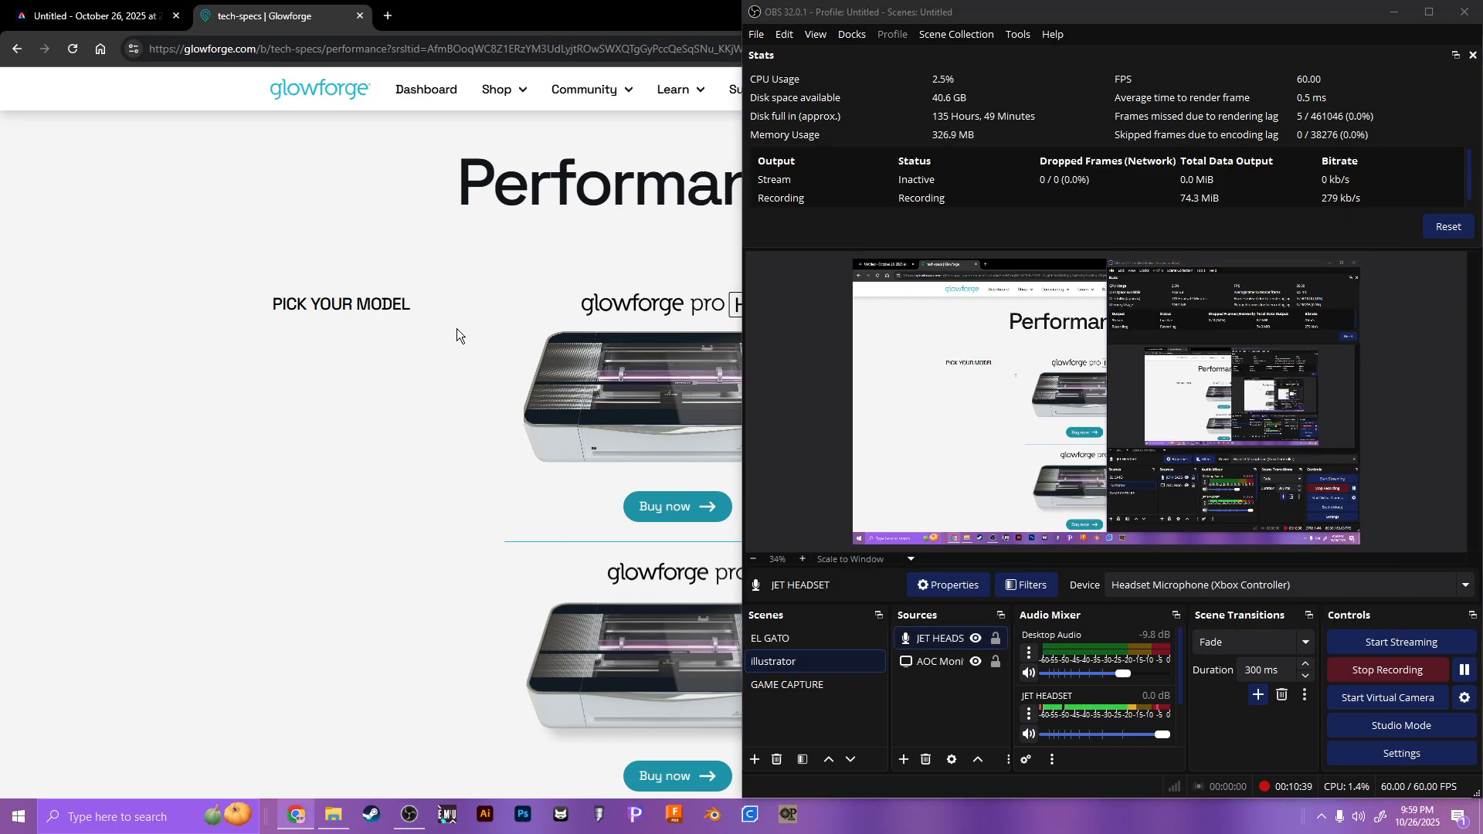
{"action": "left_click", "coordinate": [1390, 12]}
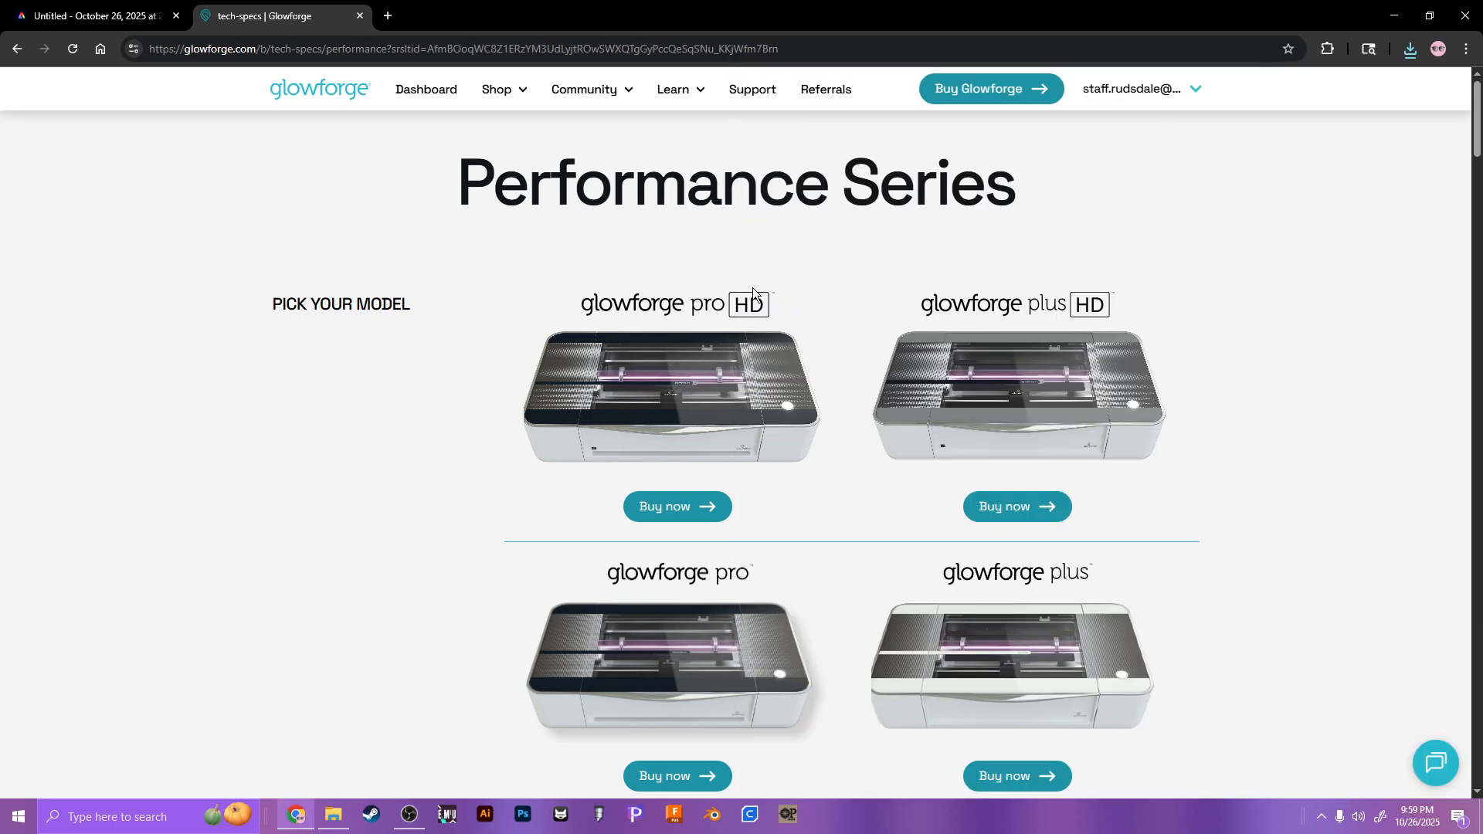
Step: Sign out of Glowforge, then sign back in with the staff owner account's email and password
{"action": "left_click", "coordinate": [1109, 89]}
{"action": "left_click", "coordinate": [1043, 170]}
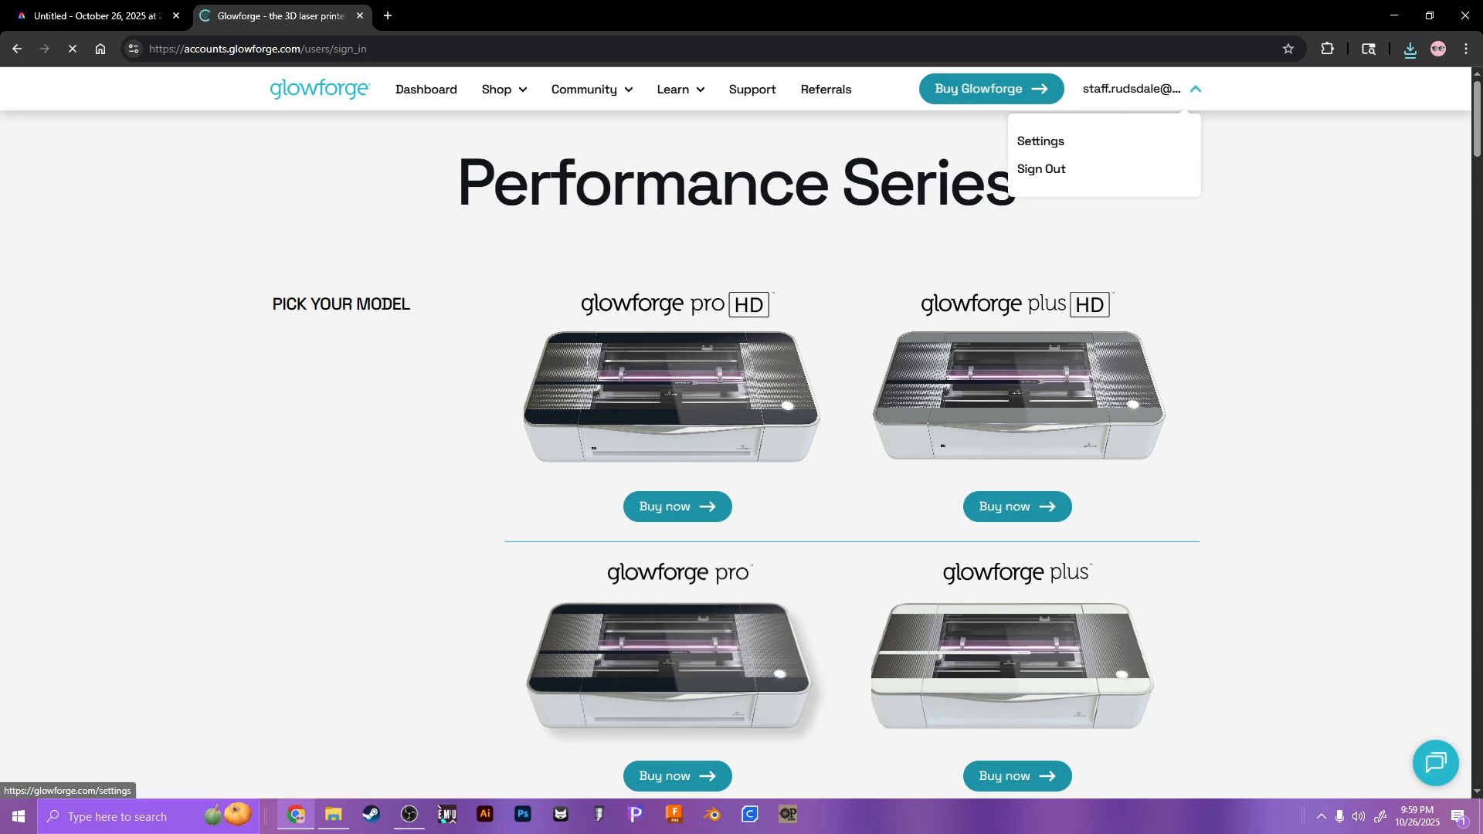
{"action": "left_click", "coordinate": [660, 349]}
{"action": "left_click_drag", "start_coordinate": [549, 275], "coordinate": [776, 315]}
{"action": "left_click", "coordinate": [776, 315]}
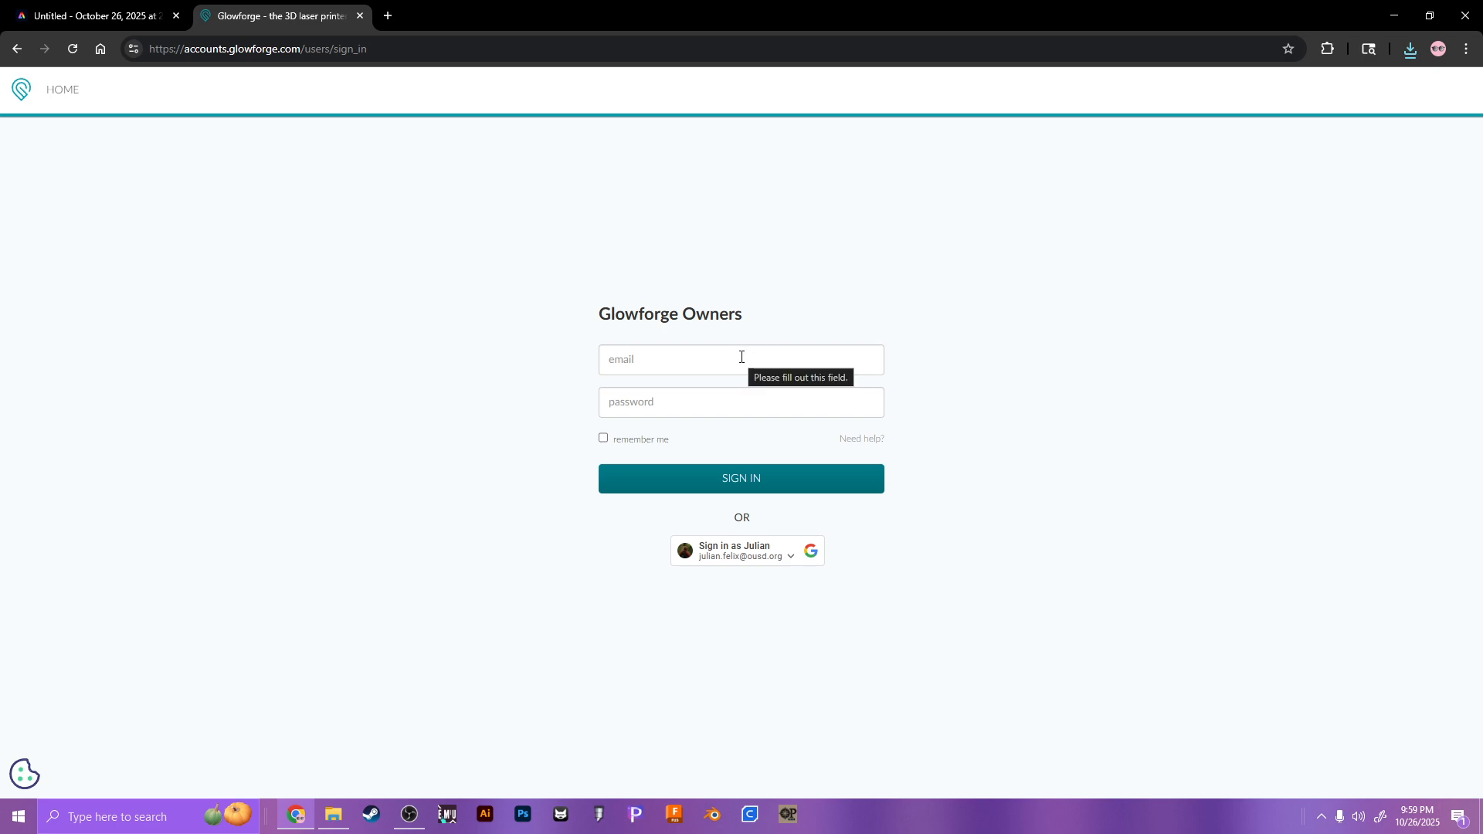
{"action": "left_click", "coordinate": [741, 357]}
{"action": "left_click", "coordinate": [773, 297]}
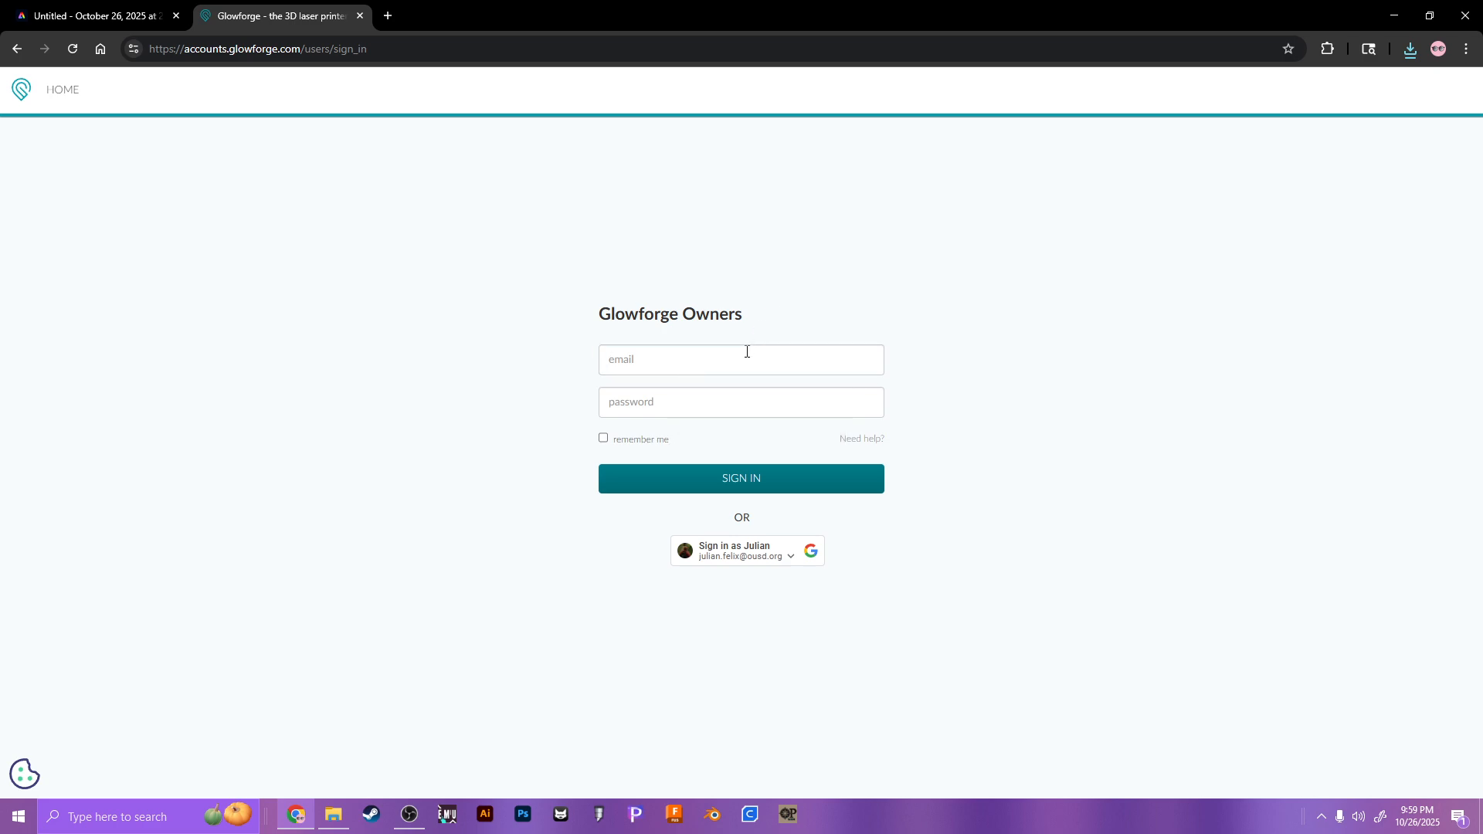
{"action": "left_click", "coordinate": [756, 347]}
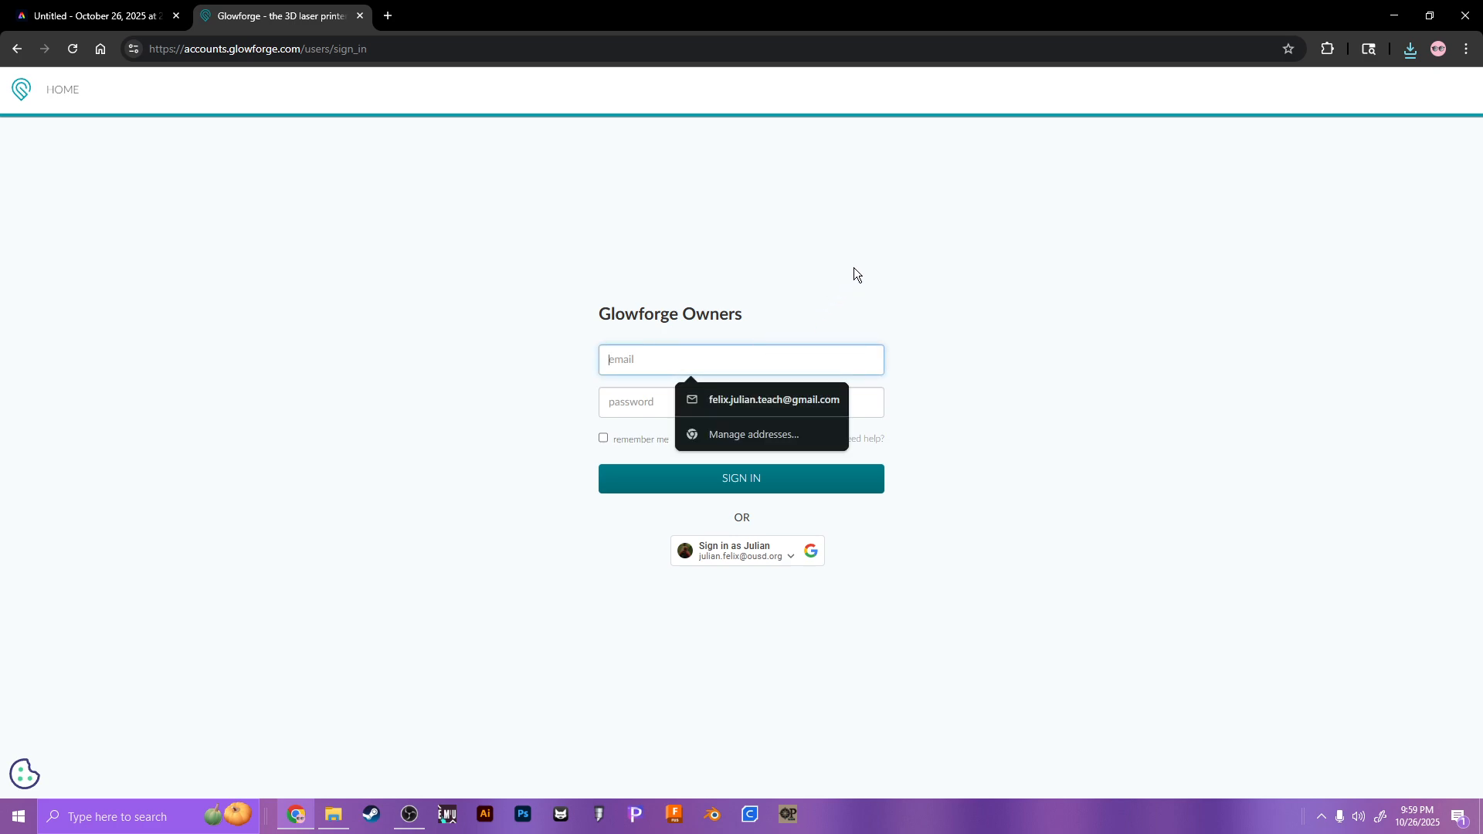
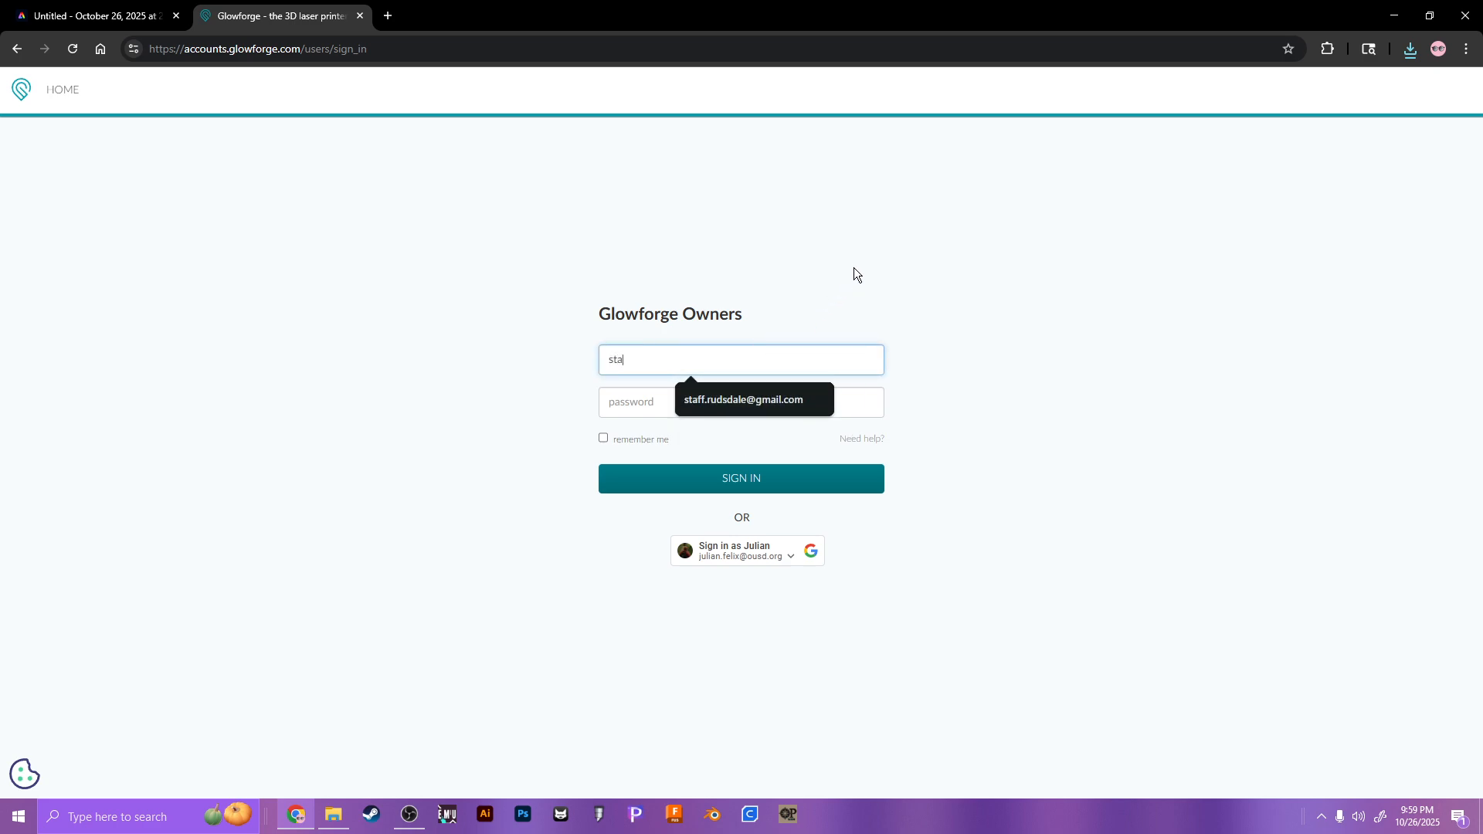
{"action": "key", "text": "Tab"}
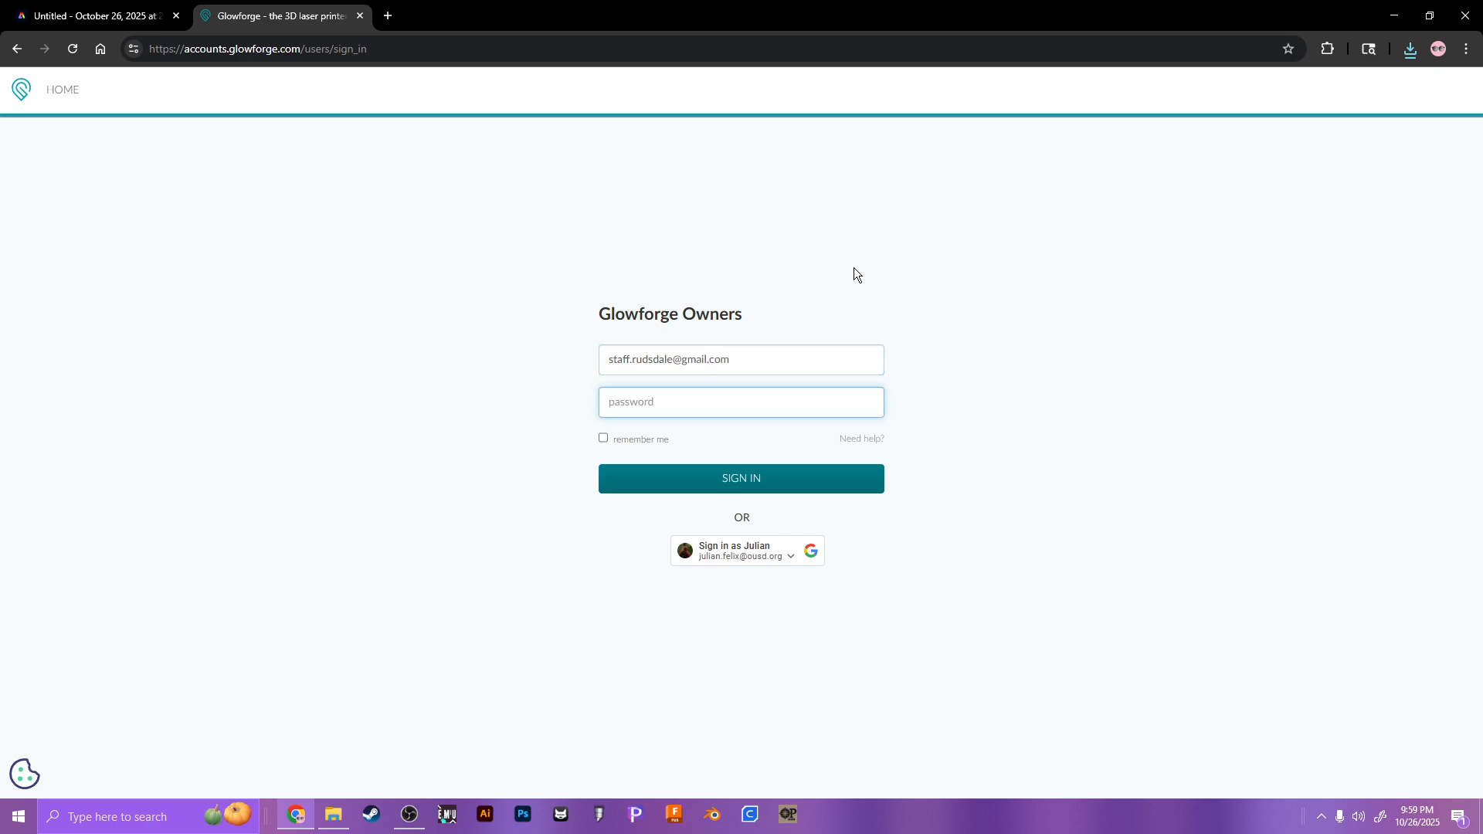
{"action": "type", "text": "•••••••••"}
{"action": "left_click", "coordinate": [663, 474]}
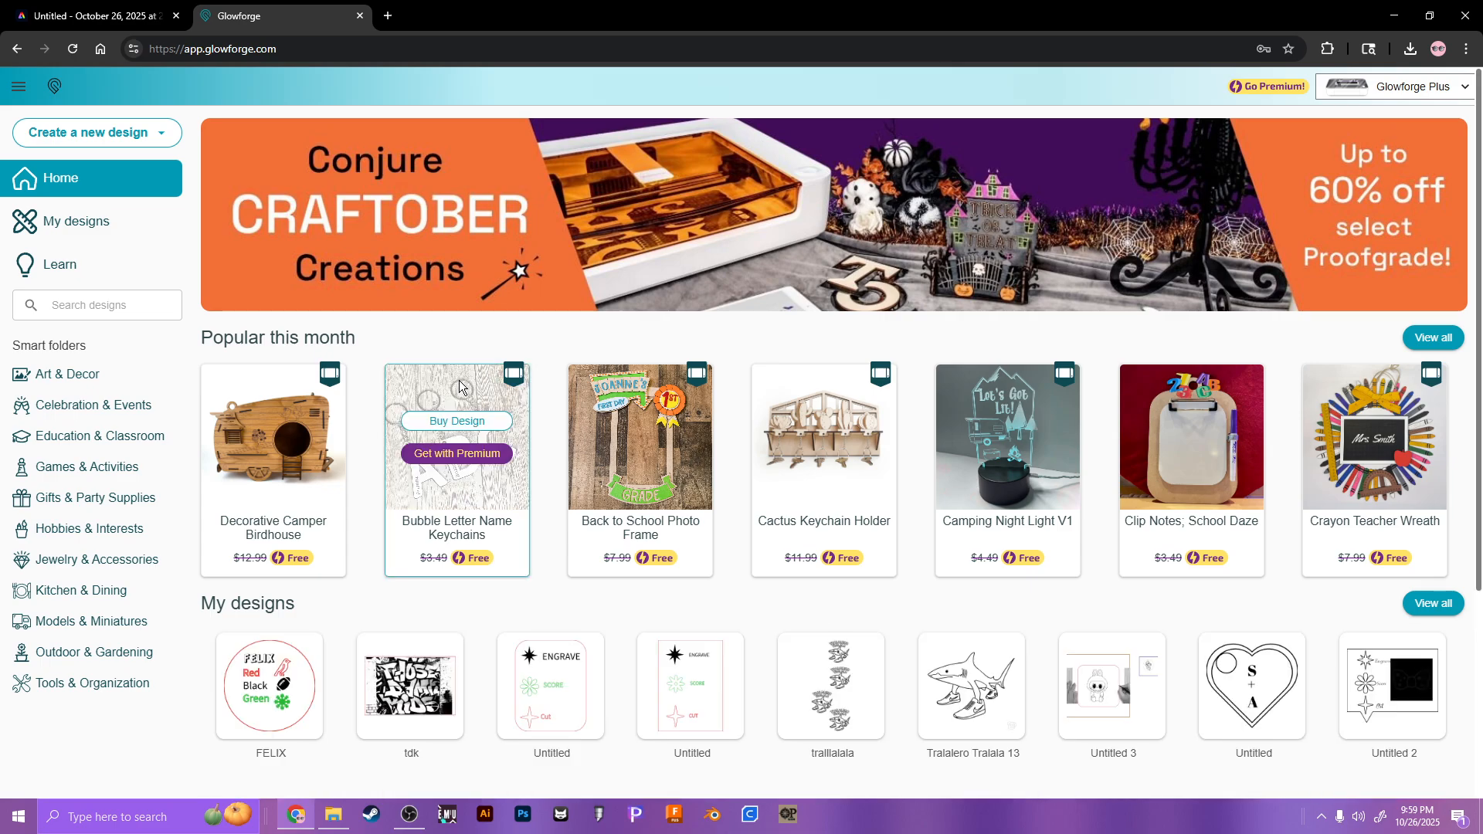
Step: Upload FELIX.pdf from Downloads as a new design and dismiss the font notification
{"action": "left_click", "coordinate": [91, 142]}
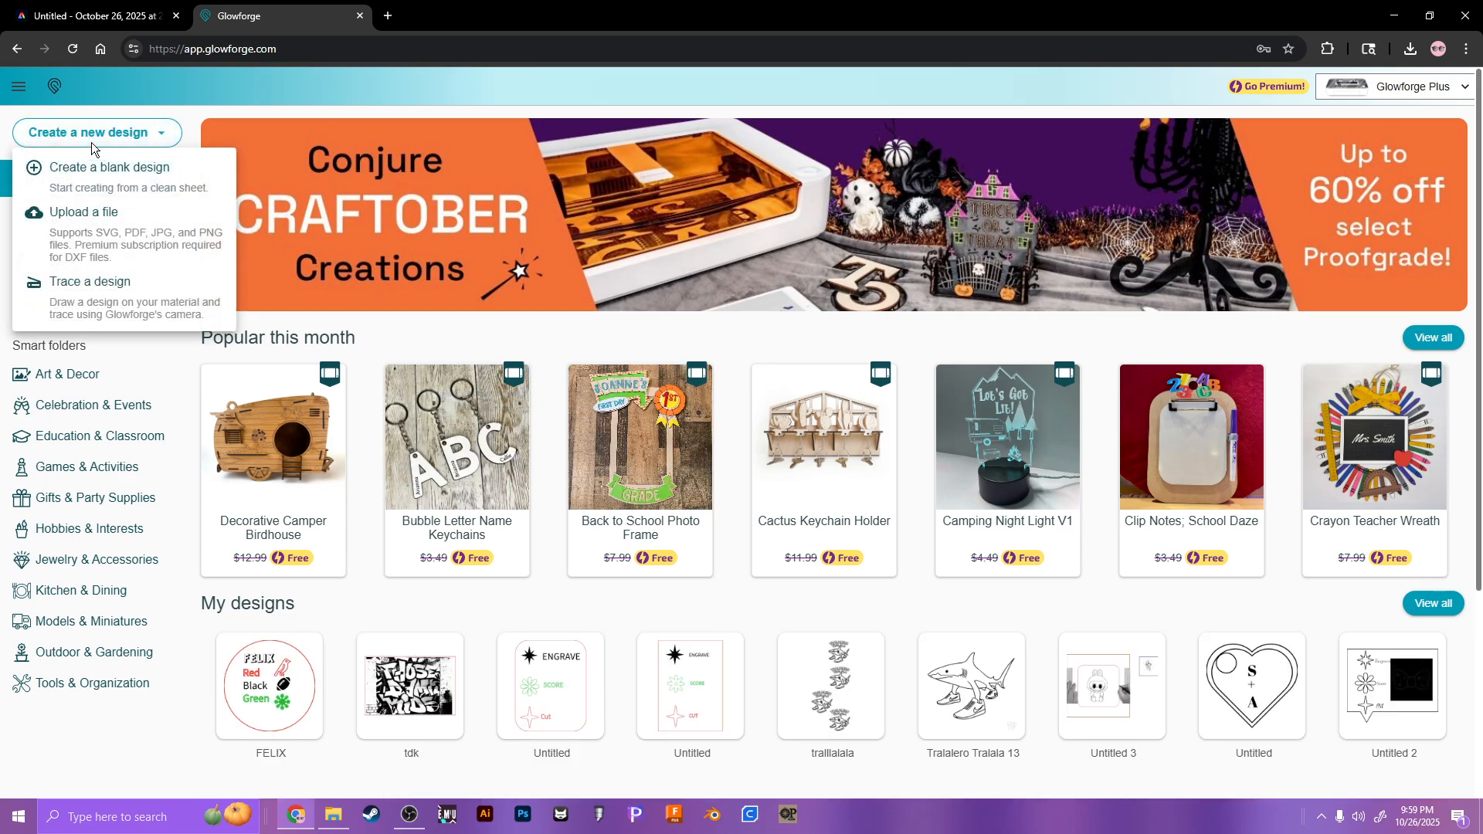
{"action": "left_click", "coordinate": [131, 237]}
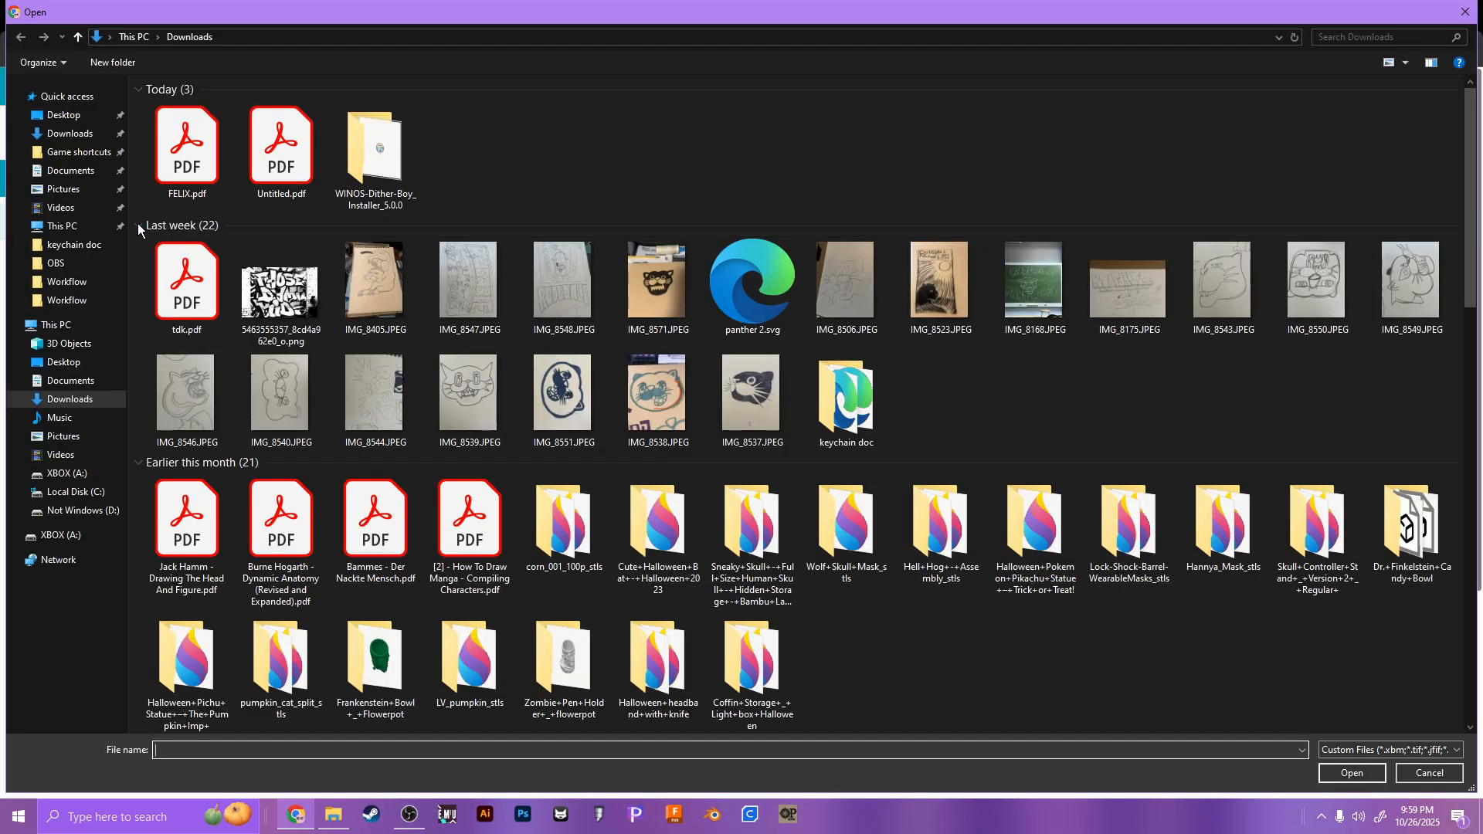
{"action": "double_click", "coordinate": [173, 170]}
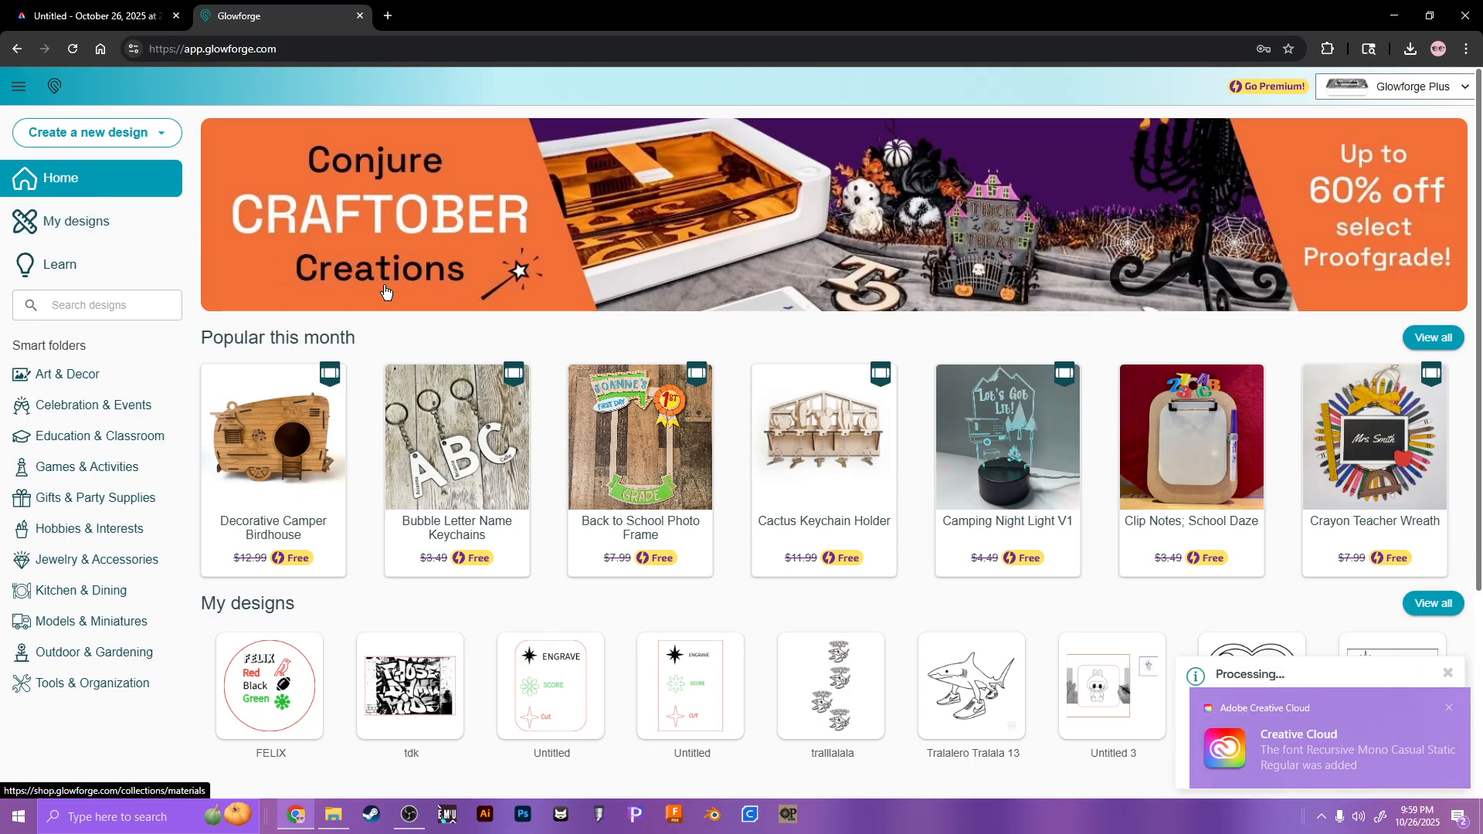
{"action": "left_click", "coordinate": [1453, 709]}
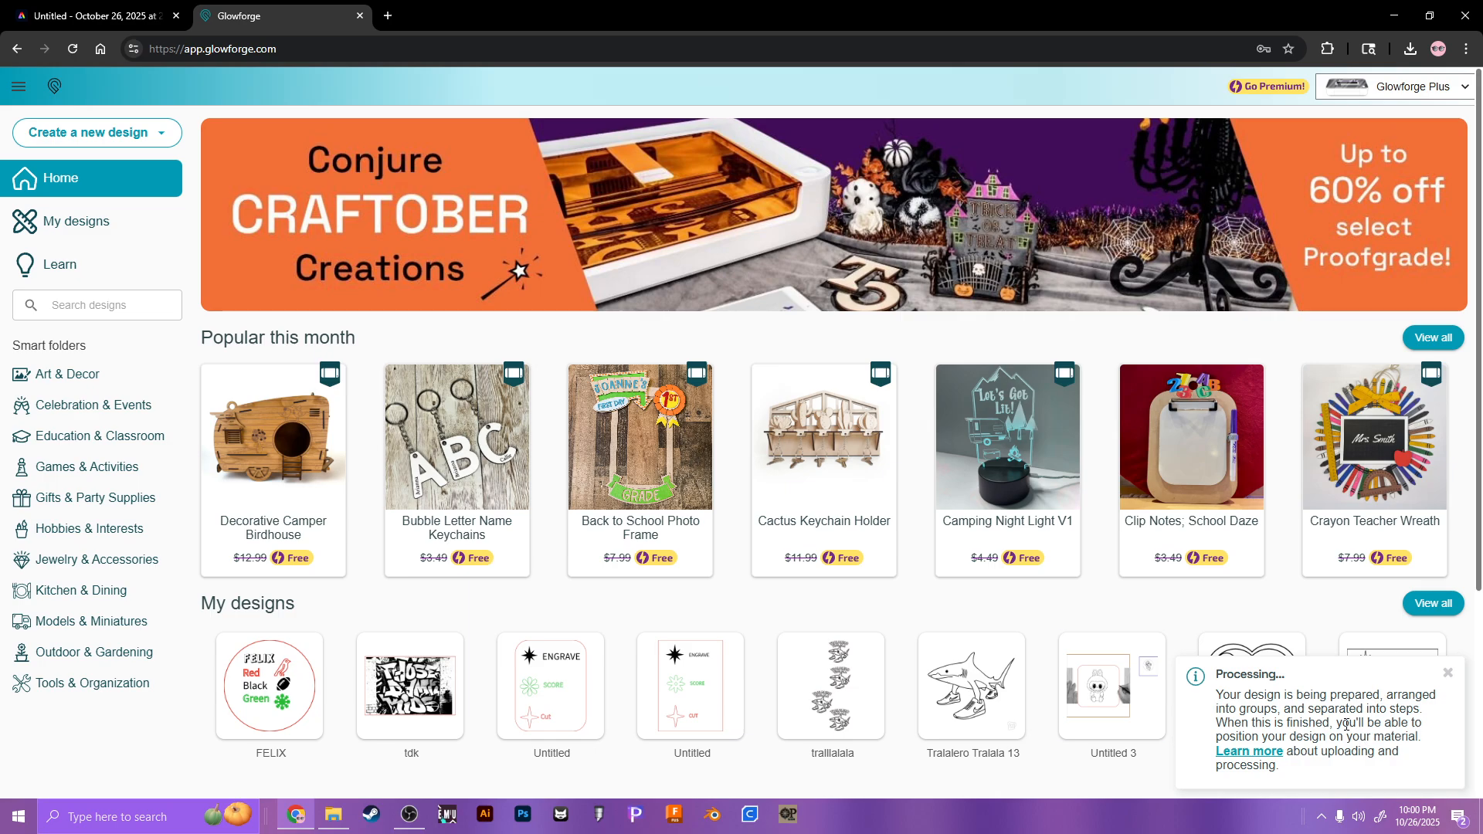
{"action": "scroll", "coordinate": [1347, 724], "scroll_direction": "down", "scroll_amount": 3}
{"action": "scroll", "coordinate": [1347, 724], "scroll_direction": "up", "scroll_amount": 3}
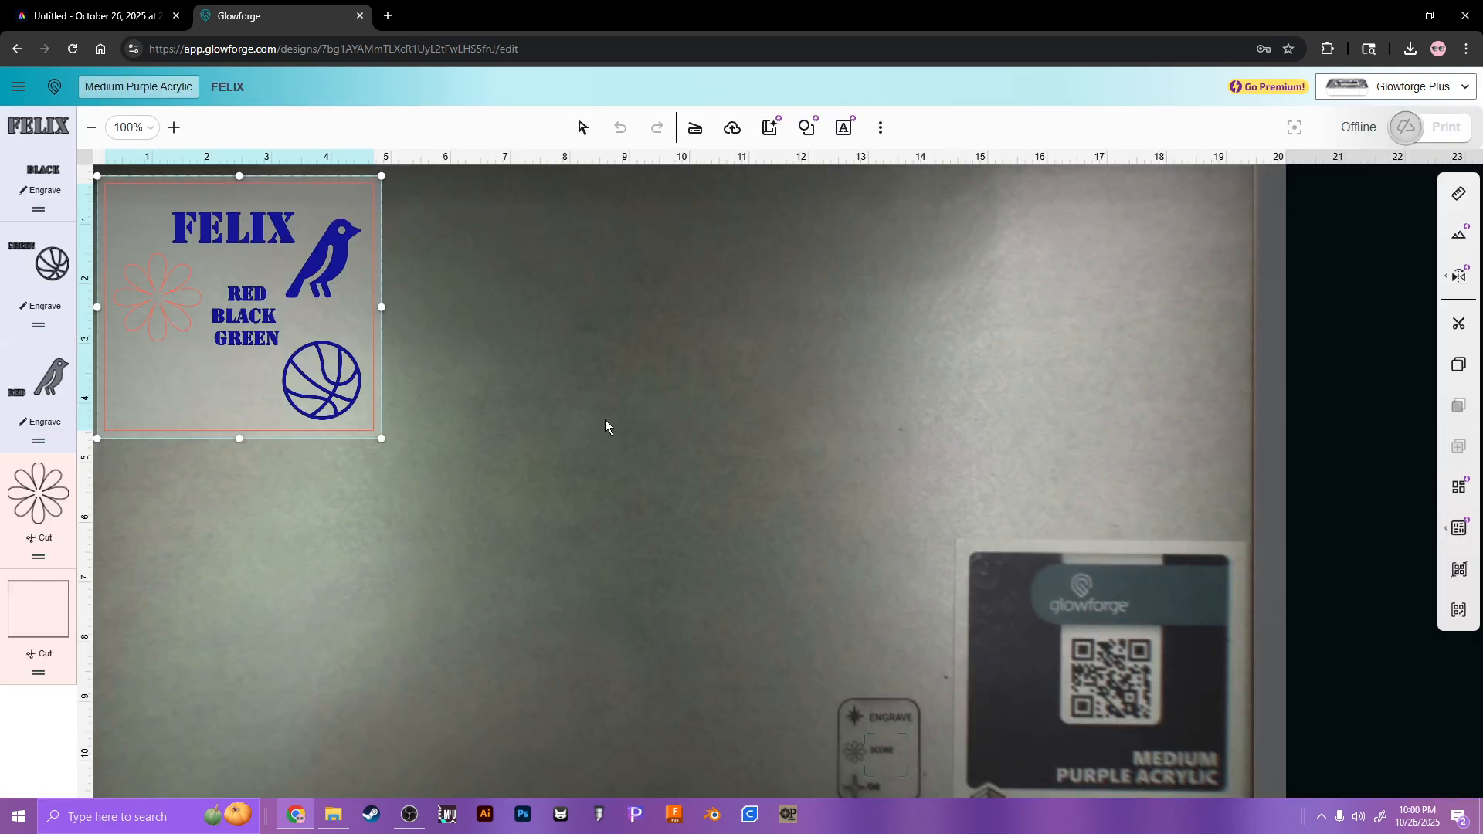
Step: Shrink the FELIX design and drag it across the bed into the top-left corner
{"action": "mouse_move", "coordinate": [239, 312]}
{"action": "left_mouse_down"}
{"action": "mouse_move", "coordinate": [1036, 341]}
{"action": "mouse_move", "coordinate": [229, 307]}
{"action": "mouse_move", "coordinate": [234, 295]}
{"action": "left_mouse_up"}
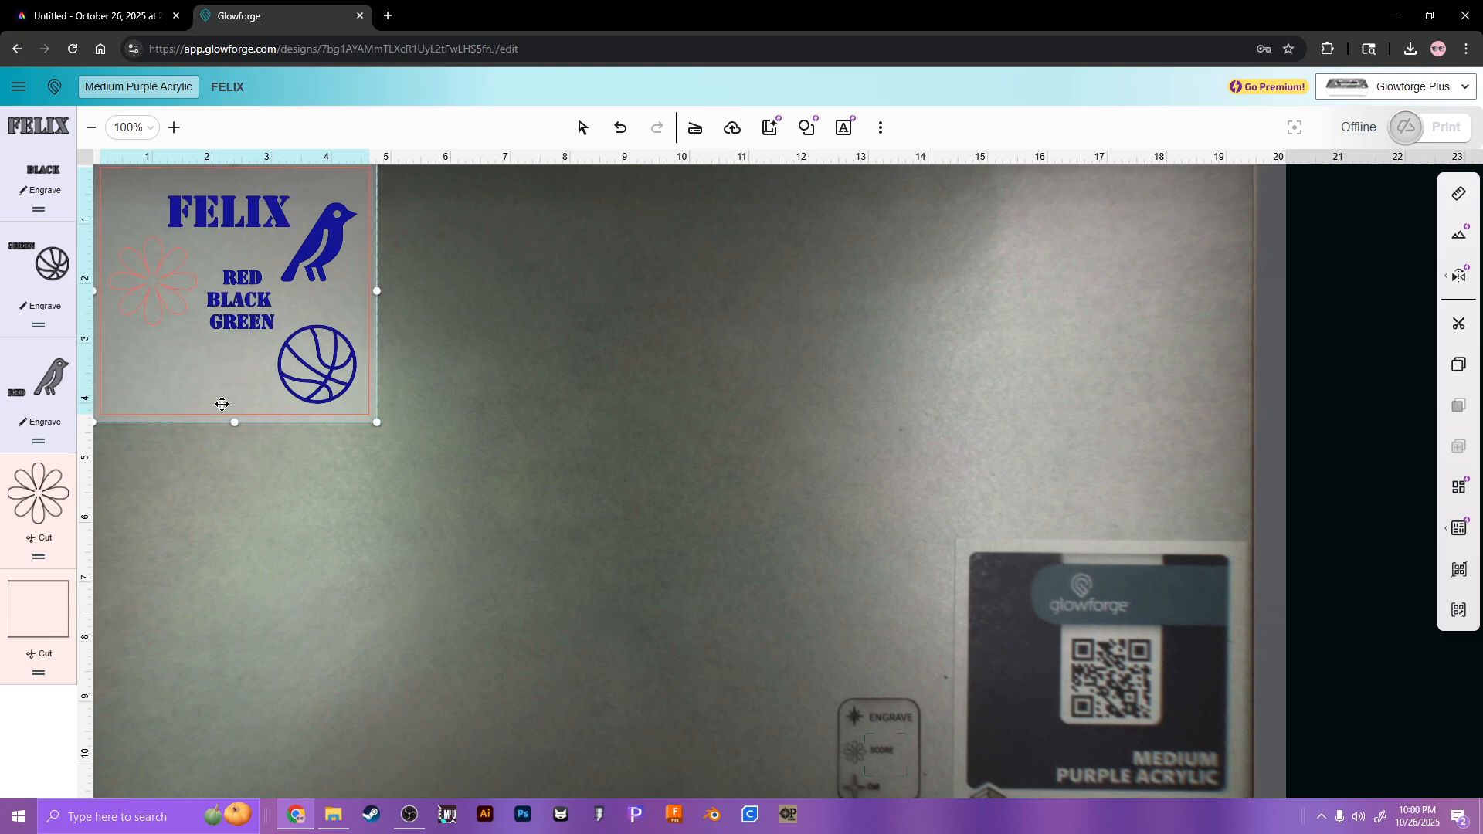
{"action": "left_click", "coordinate": [92, 15]}
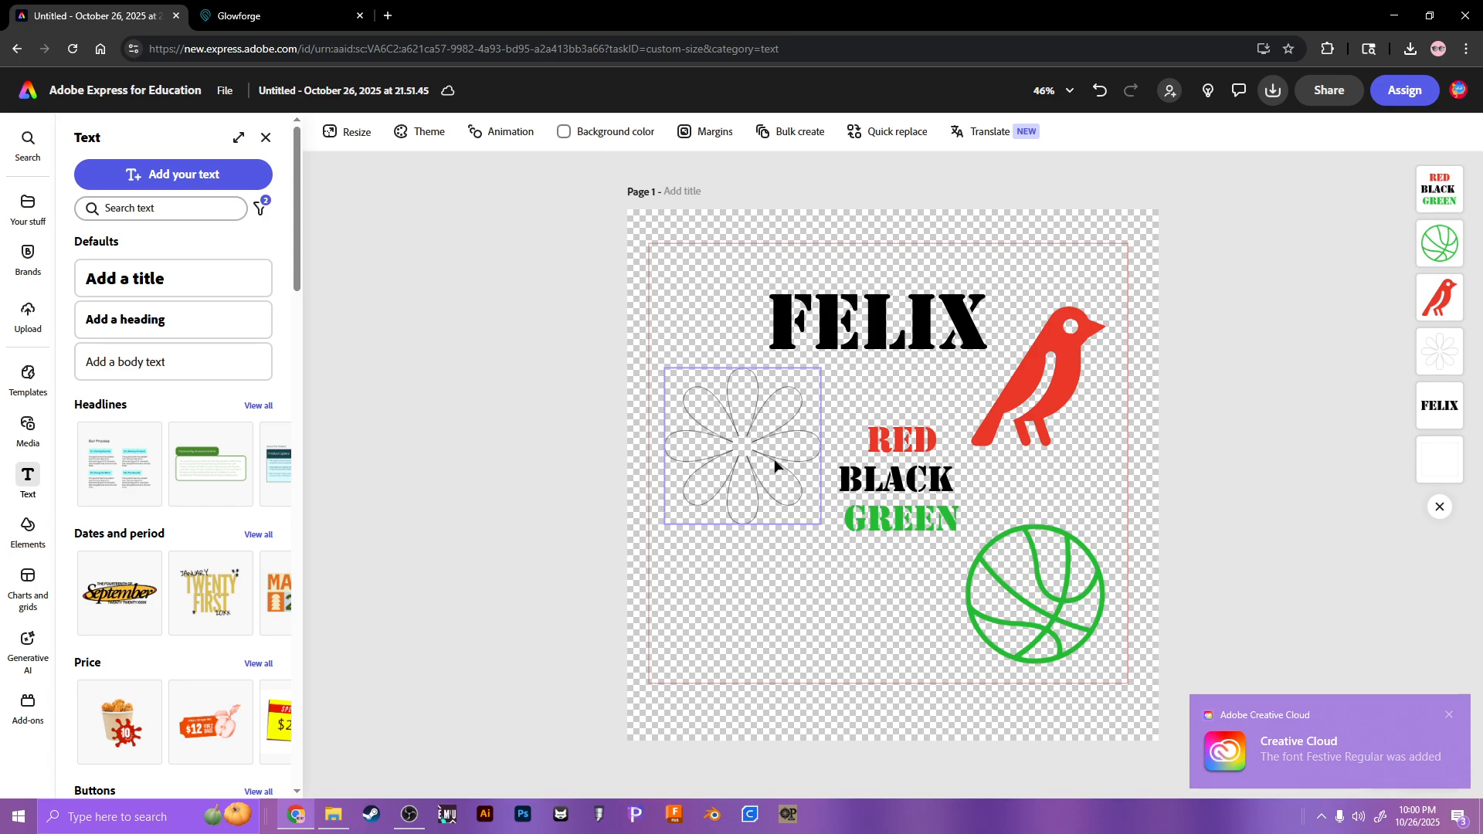
{"action": "left_click", "coordinate": [316, 17]}
{"action": "left_click_drag", "start_coordinate": [384, 427], "coordinate": [1230, 255]}
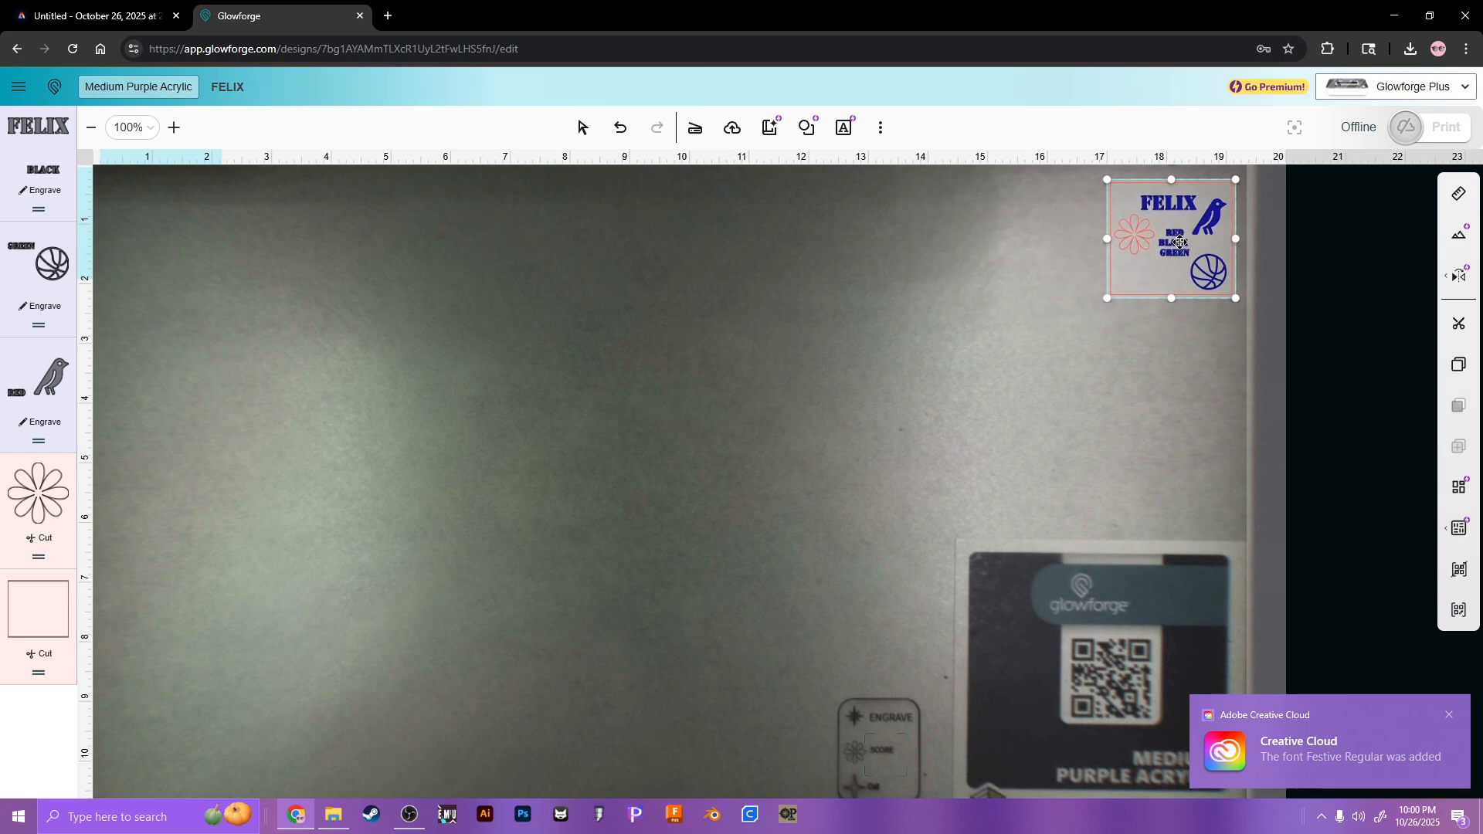
{"action": "left_click_drag", "start_coordinate": [1234, 182], "coordinate": [1351, 177]}
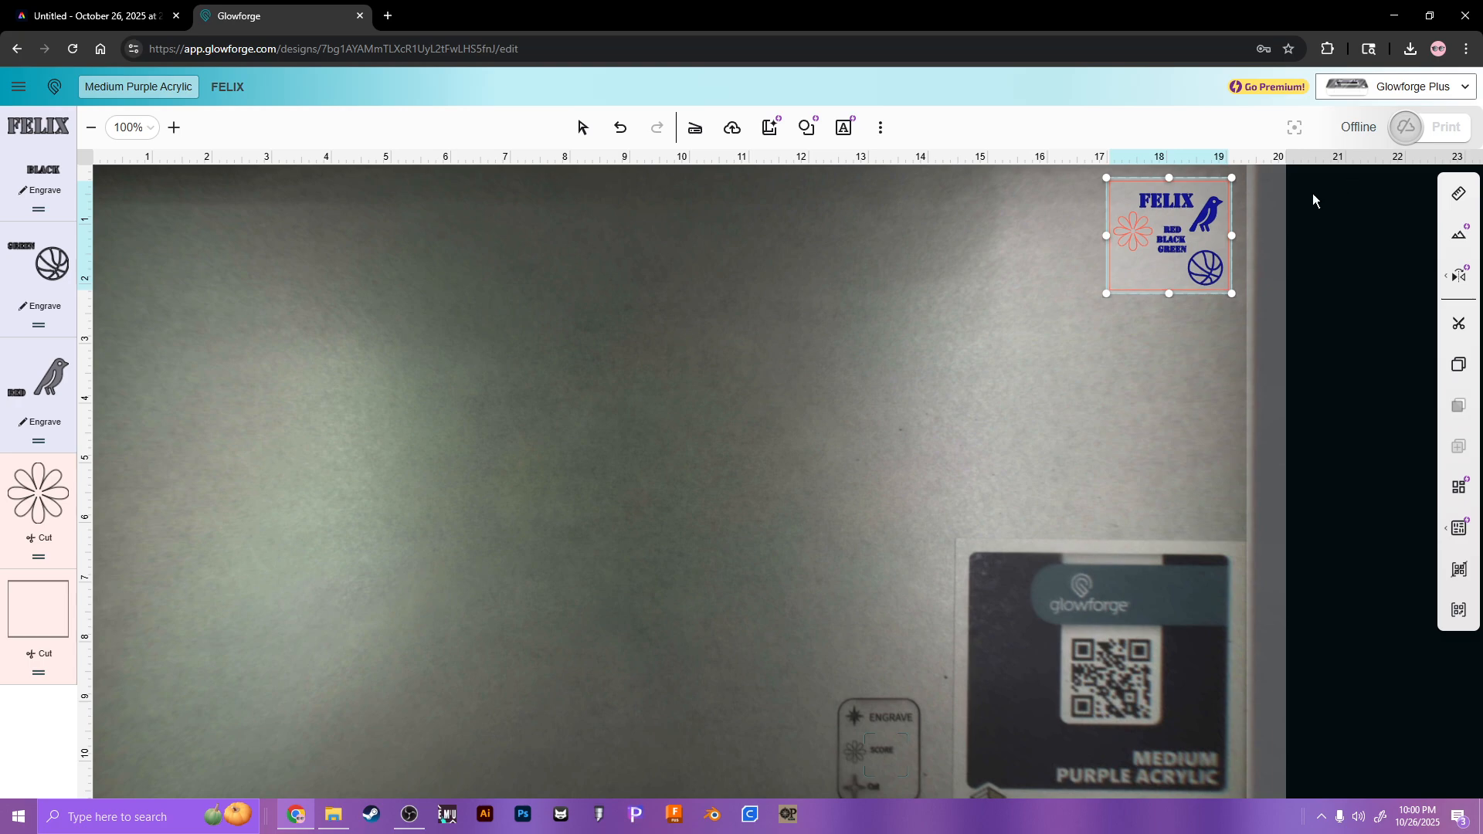
{"action": "left_click_drag", "start_coordinate": [1155, 226], "coordinate": [141, 216]}
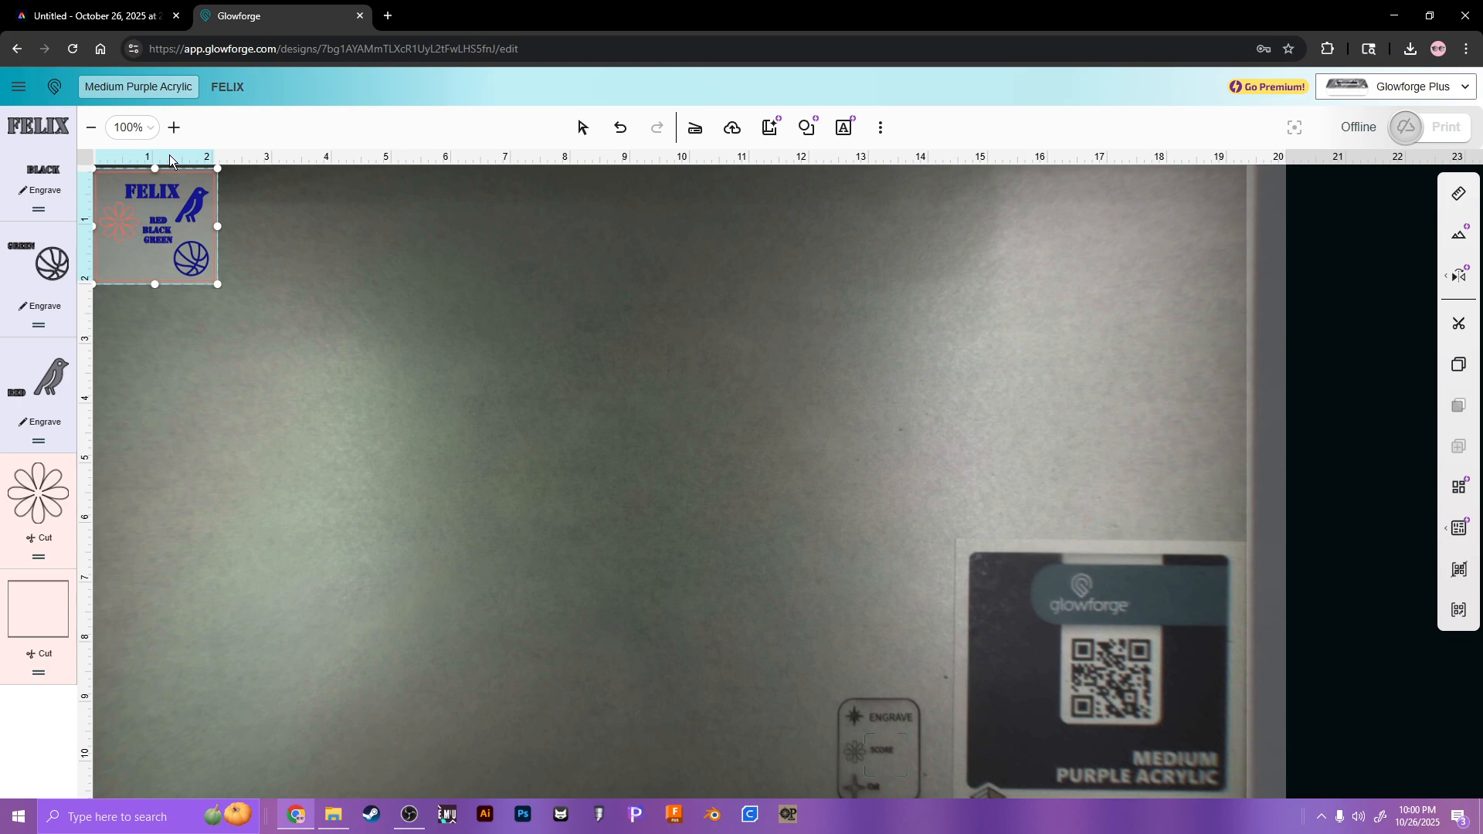
Step: Zoom the canvas to 250% and pan until the FELIX design is in view
{"action": "left_click", "coordinate": [136, 131]}
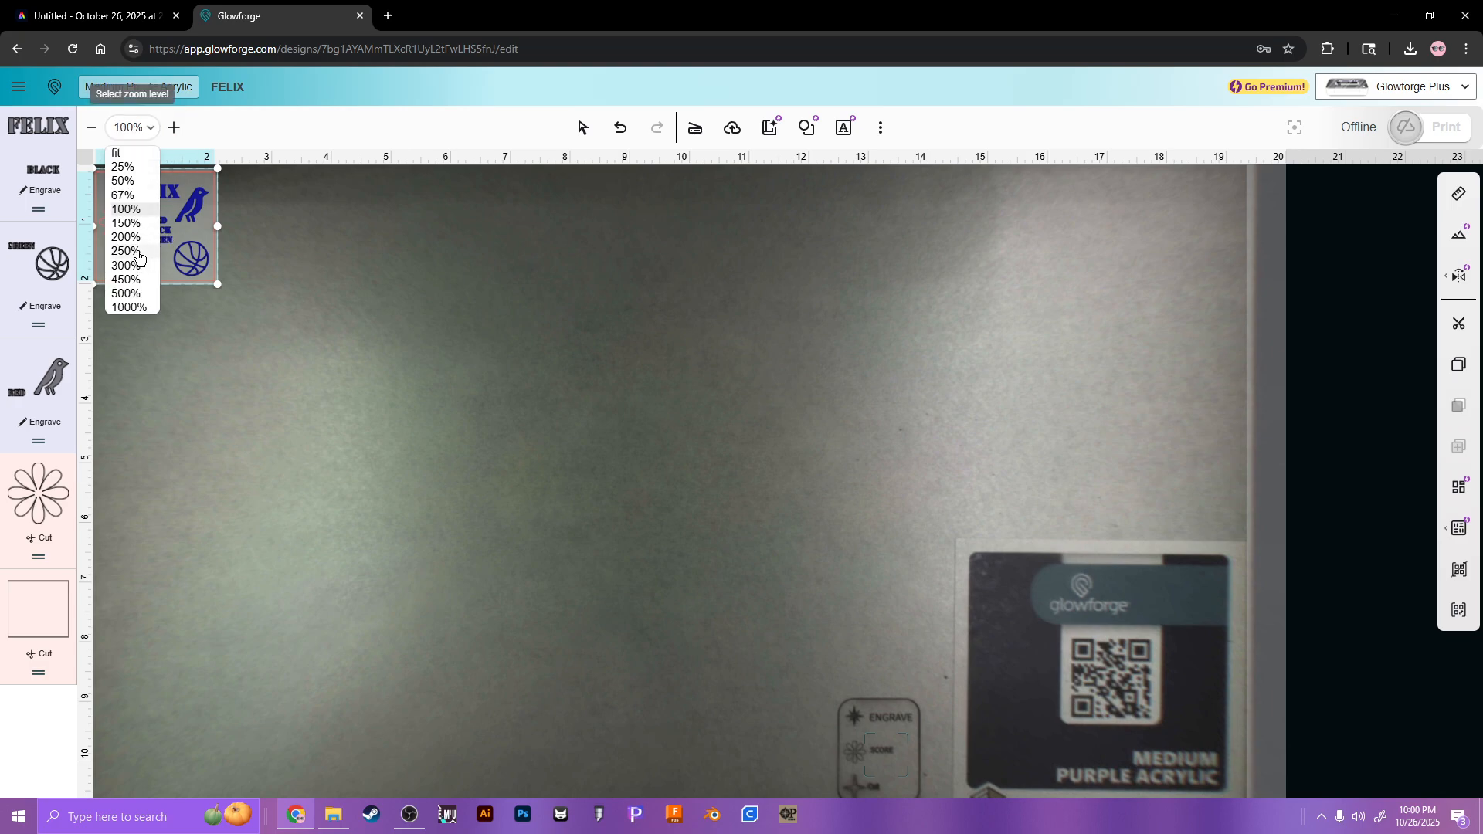
{"action": "left_click", "coordinate": [126, 251]}
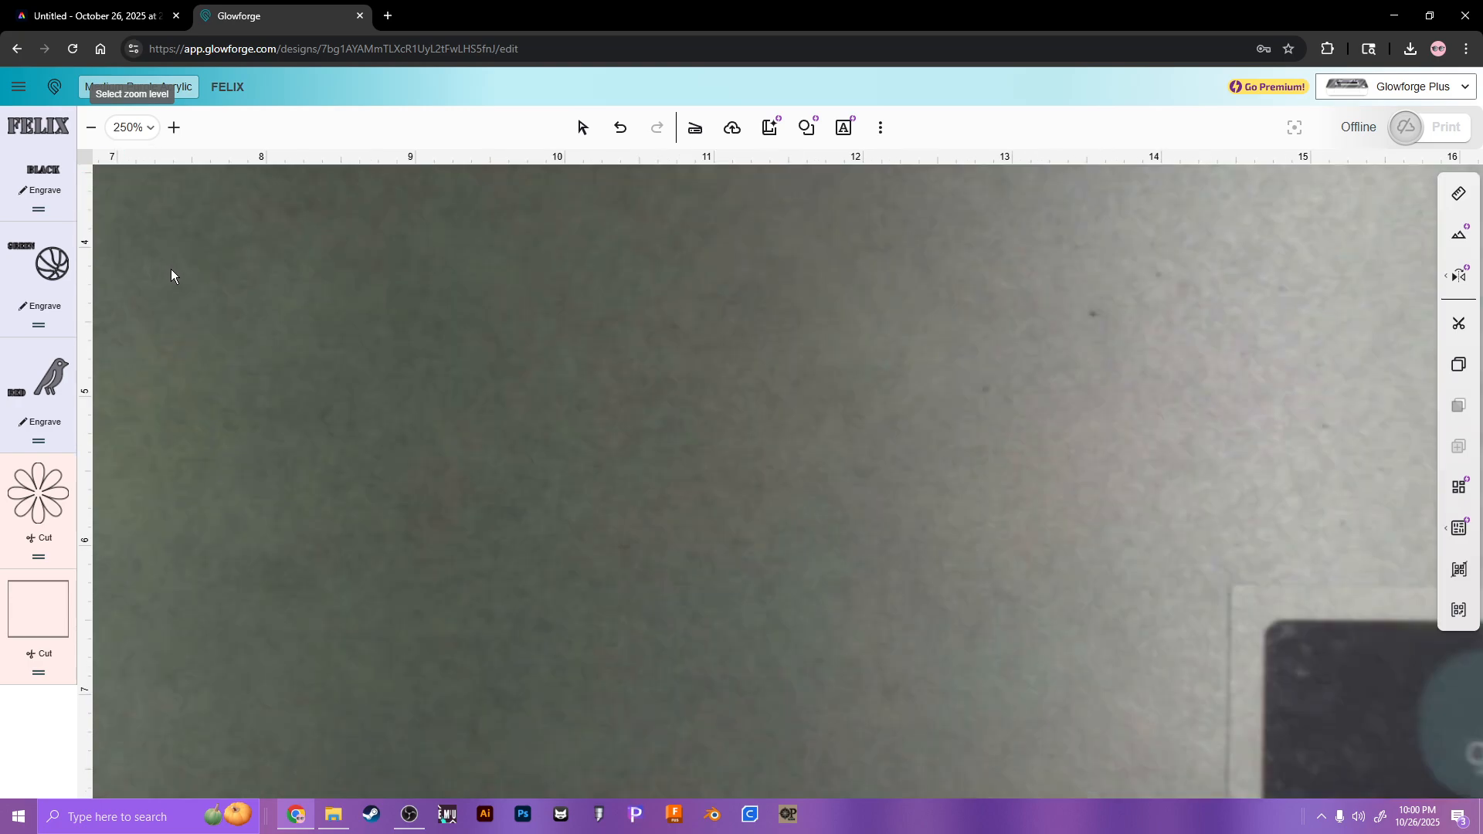
{"action": "left_click", "coordinate": [583, 128]}
{"action": "left_click_drag", "start_coordinate": [433, 374], "coordinate": [875, 392]}
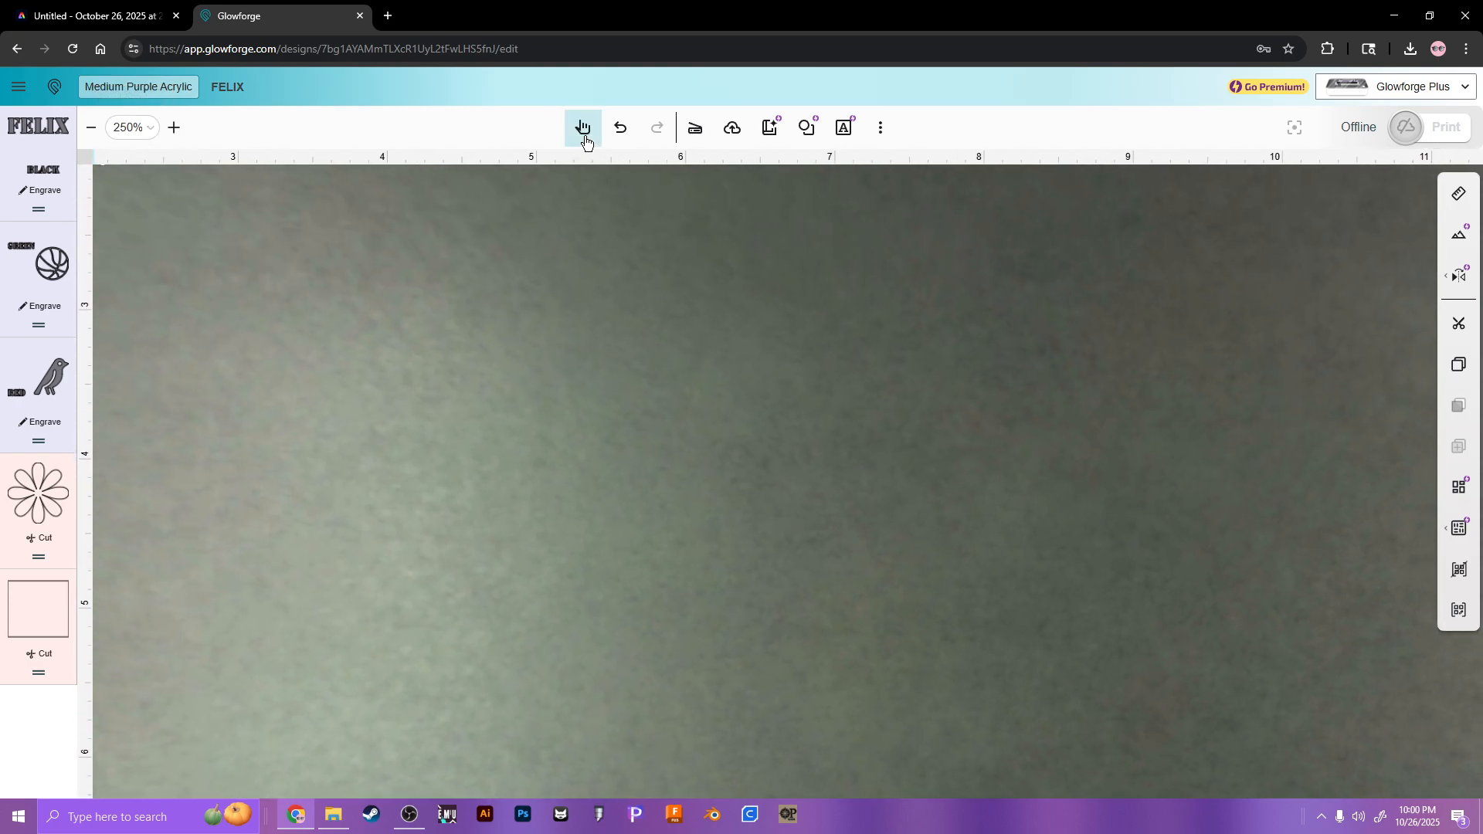
{"action": "left_click_drag", "start_coordinate": [424, 322], "coordinate": [697, 626]}
{"action": "left_click", "coordinate": [582, 127]}
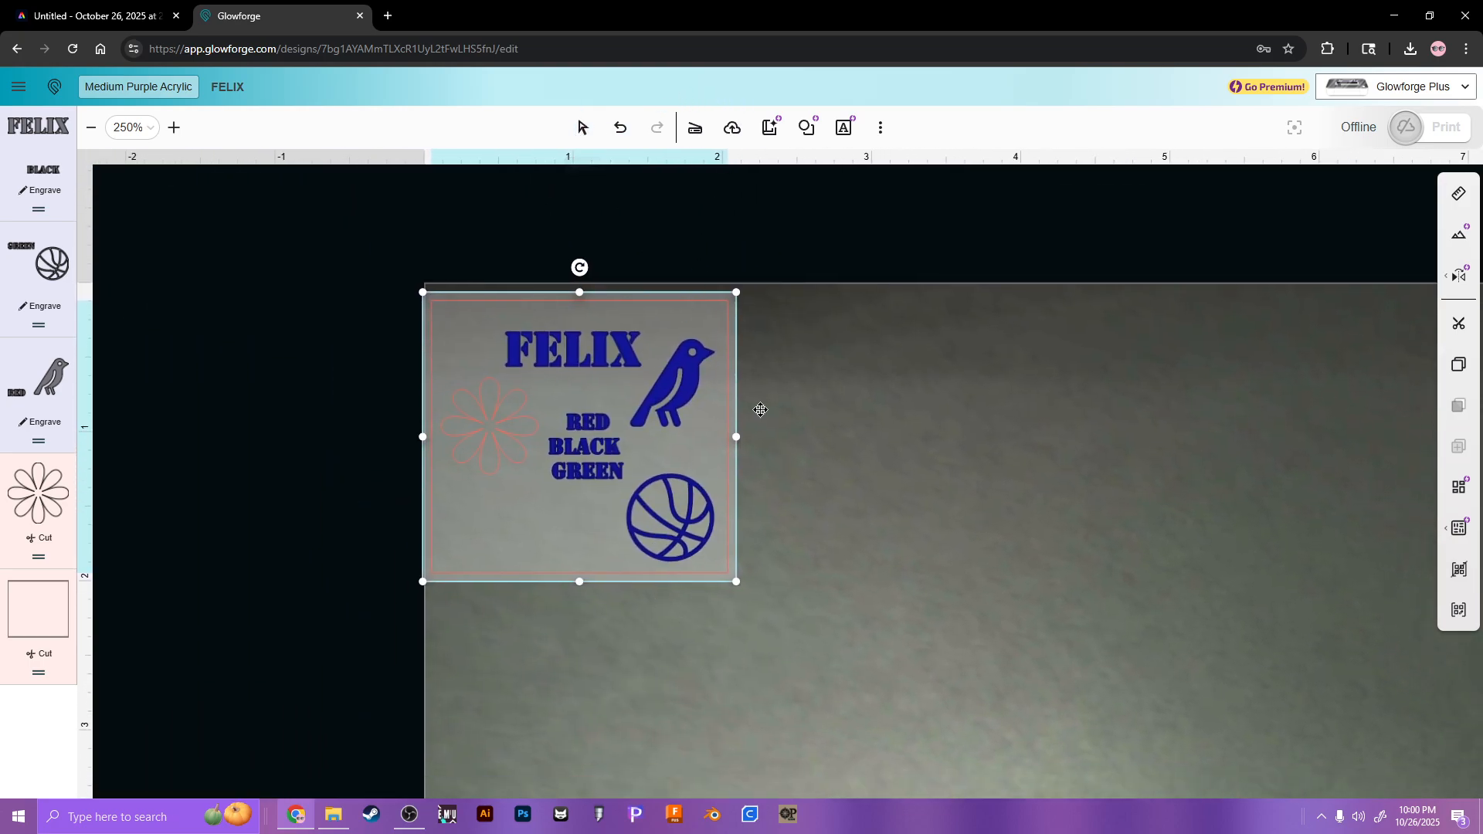
Step: Set the bird step to Cut, the flower step to Engrave and the basketball step to Score
{"action": "mouse_move", "coordinate": [581, 439]}
{"action": "left_mouse_down"}
{"action": "mouse_move", "coordinate": [760, 461]}
{"action": "mouse_move", "coordinate": [940, 436]}
{"action": "mouse_move", "coordinate": [569, 430]}
{"action": "mouse_move", "coordinate": [562, 704]}
{"action": "mouse_move", "coordinate": [571, 430]}
{"action": "left_mouse_up"}
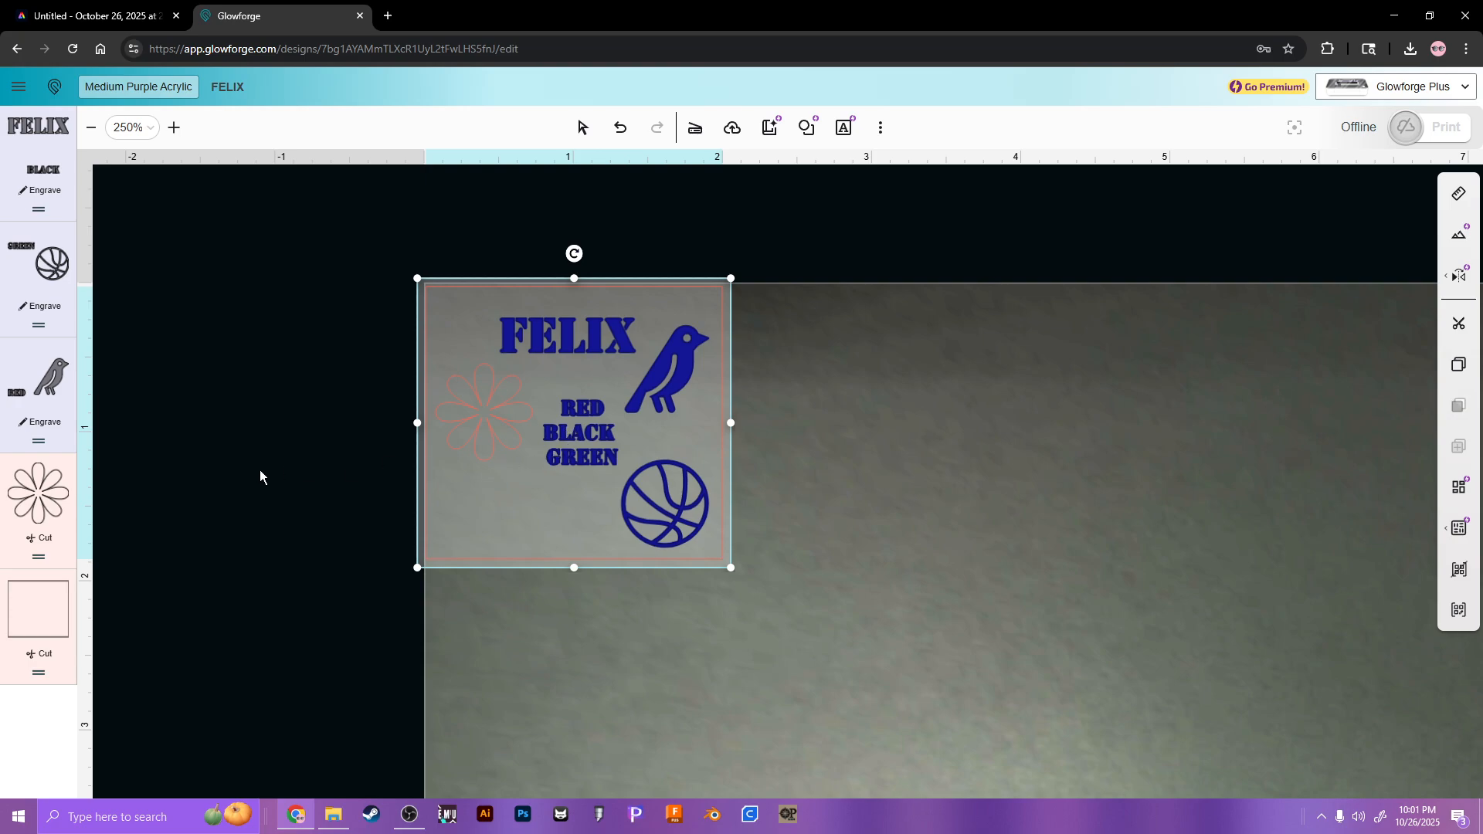
{"action": "left_click", "coordinate": [204, 269]}
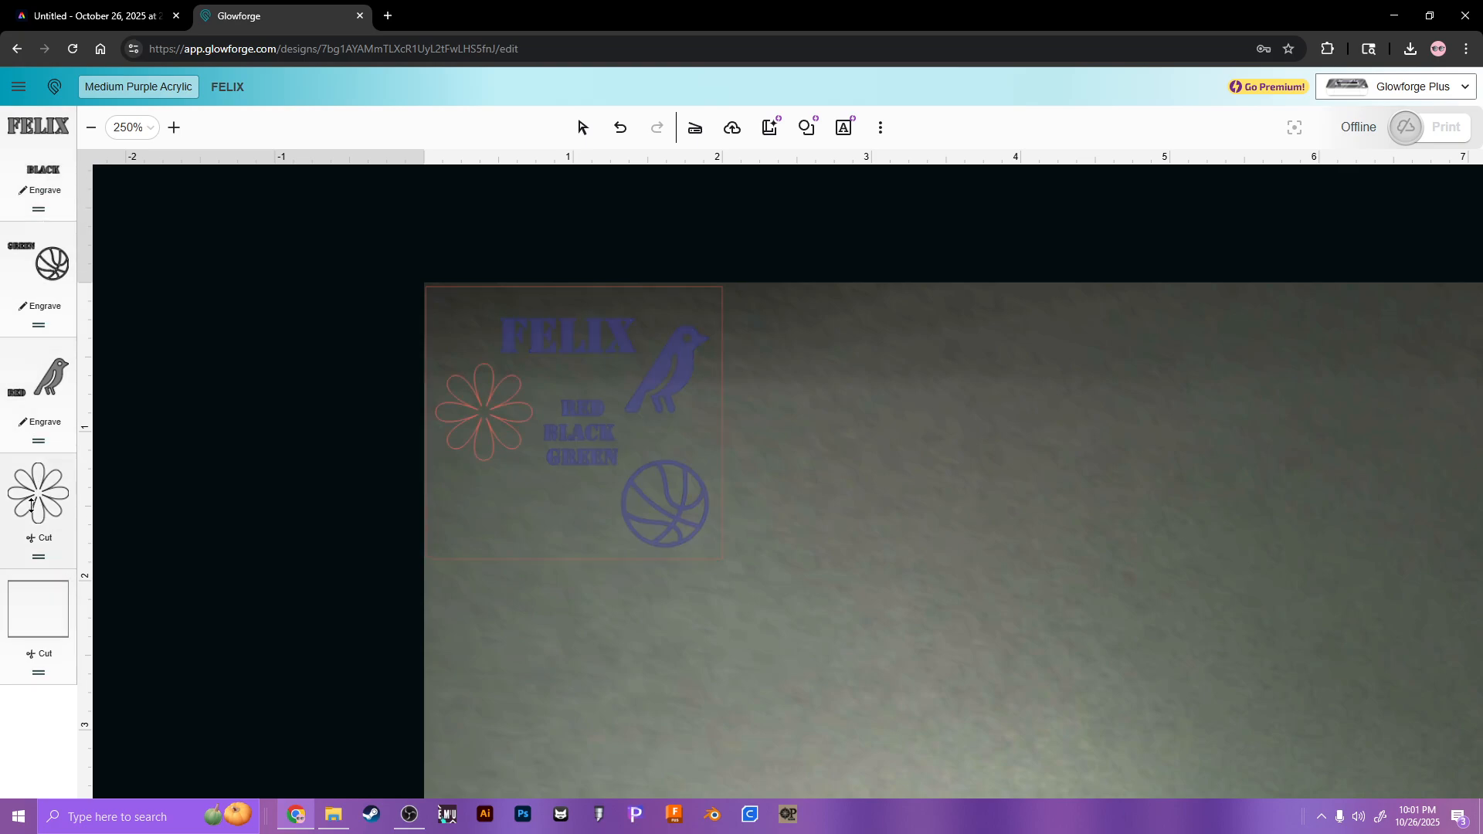
{"action": "left_click", "coordinate": [41, 426]}
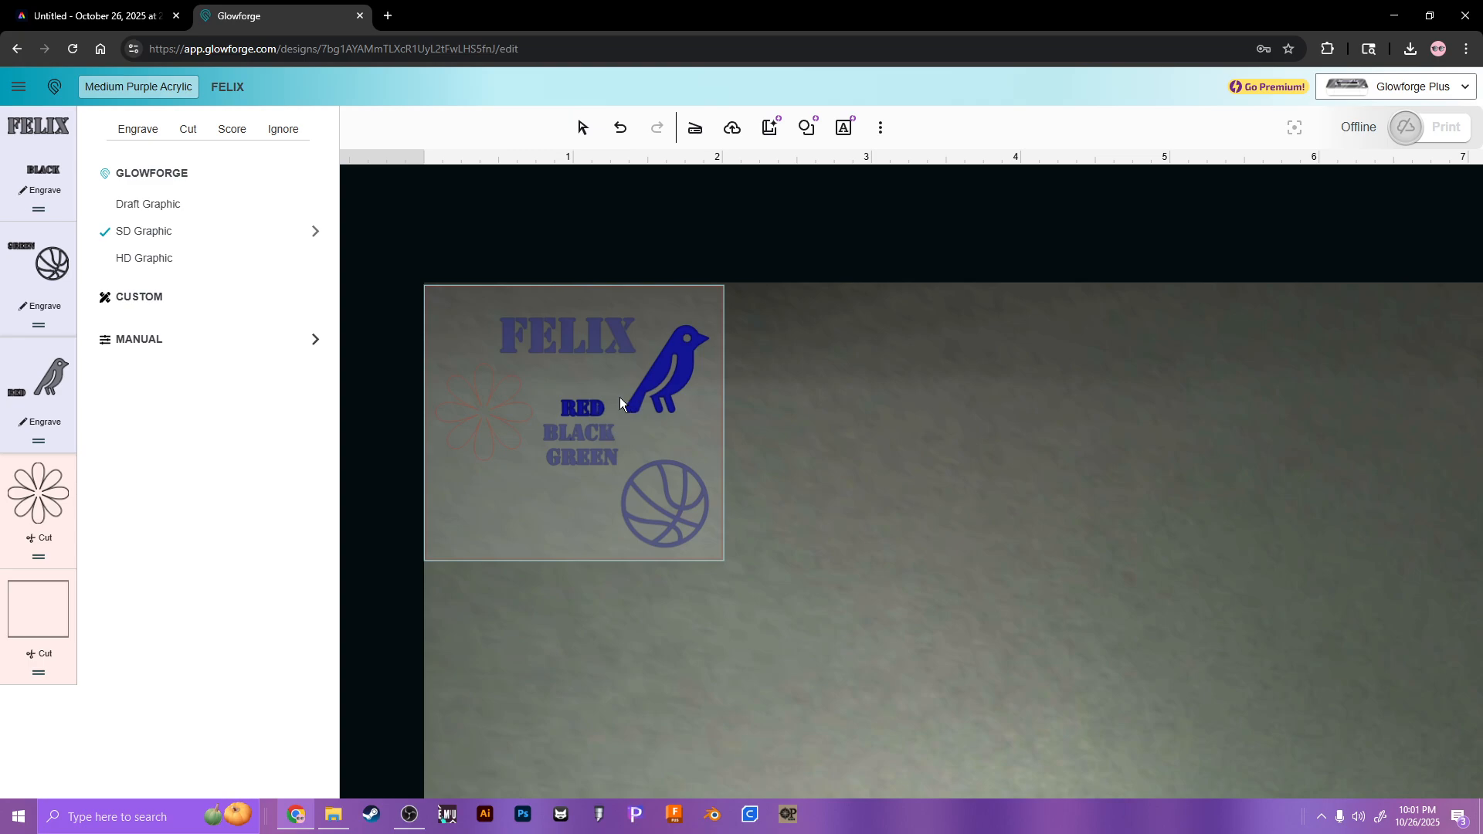
{"action": "left_click", "coordinate": [188, 130]}
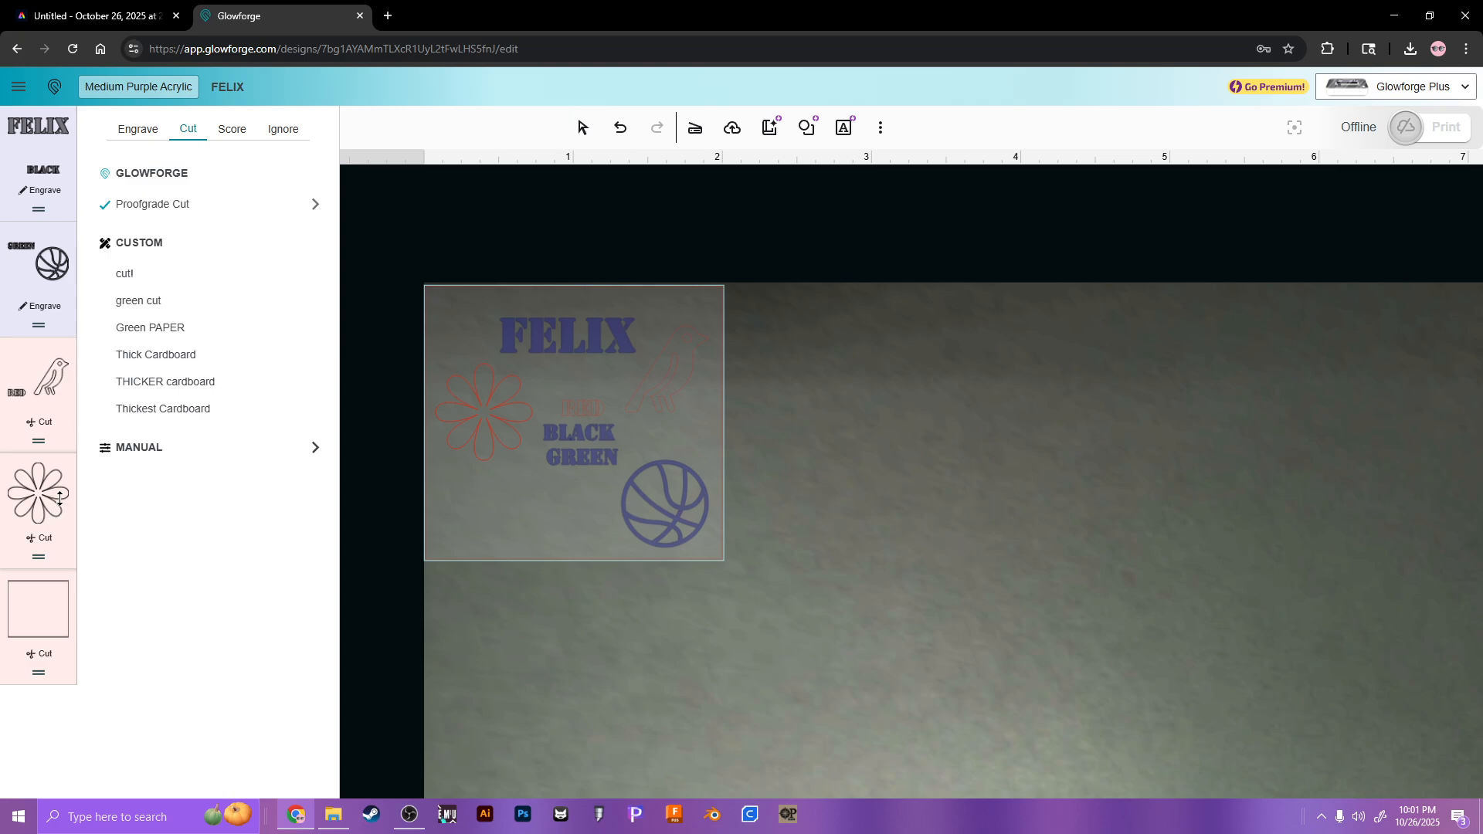
{"action": "left_click", "coordinate": [130, 129]}
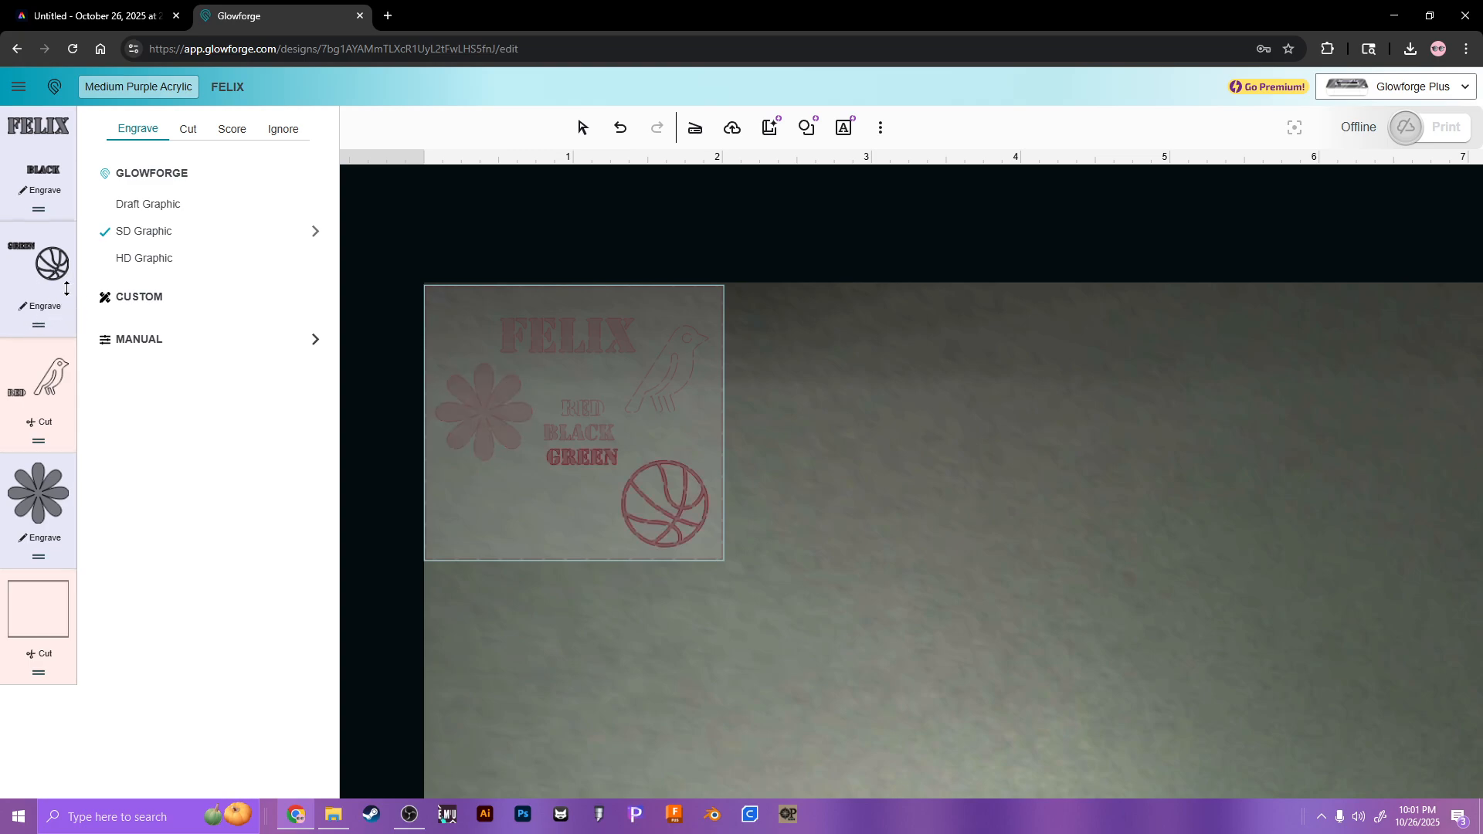
{"action": "left_click", "coordinate": [229, 128]}
{"action": "left_click", "coordinate": [432, 290]}
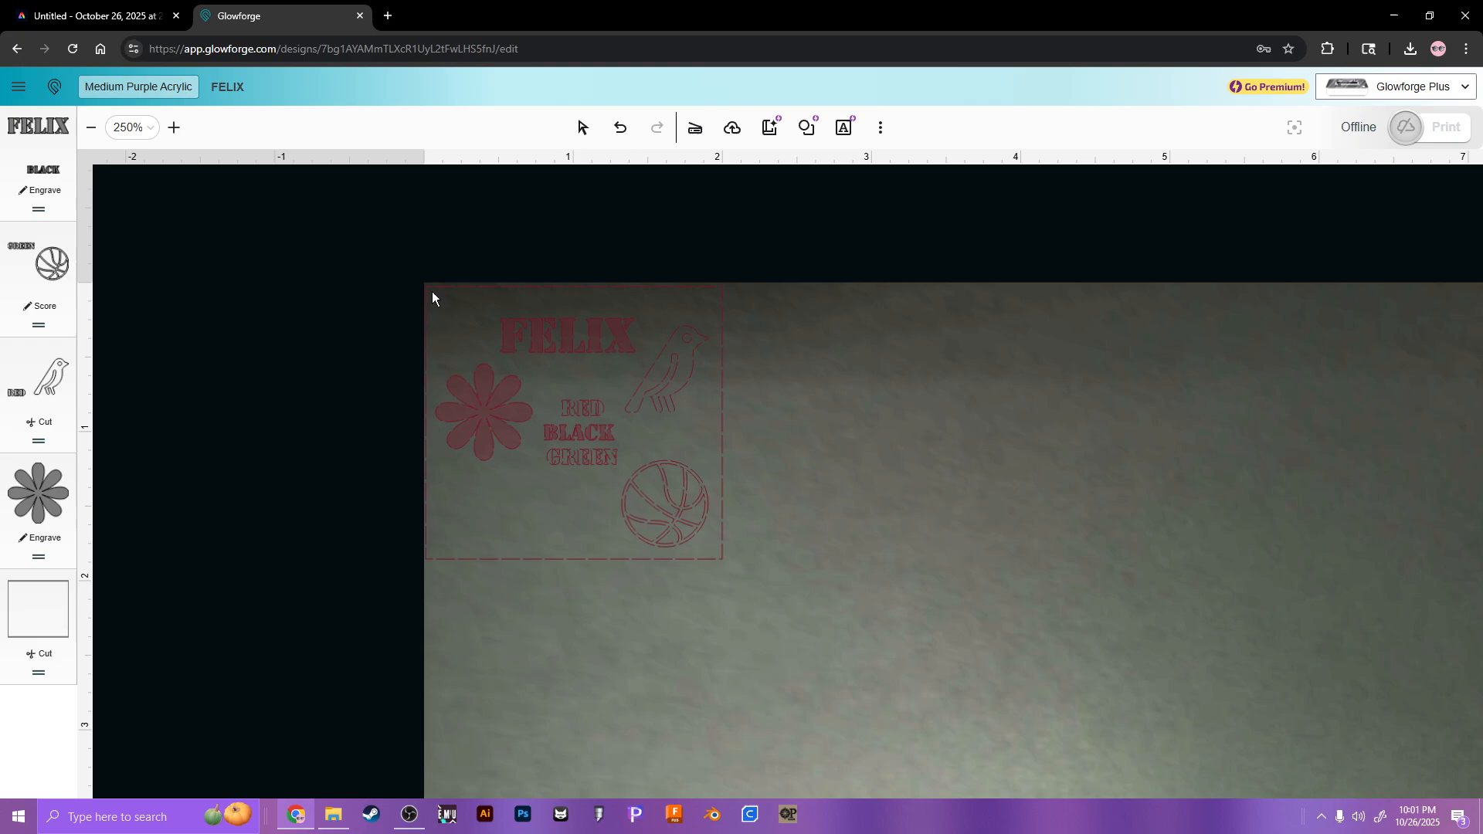
{"action": "left_click_drag", "start_coordinate": [452, 324], "coordinate": [480, 324]}
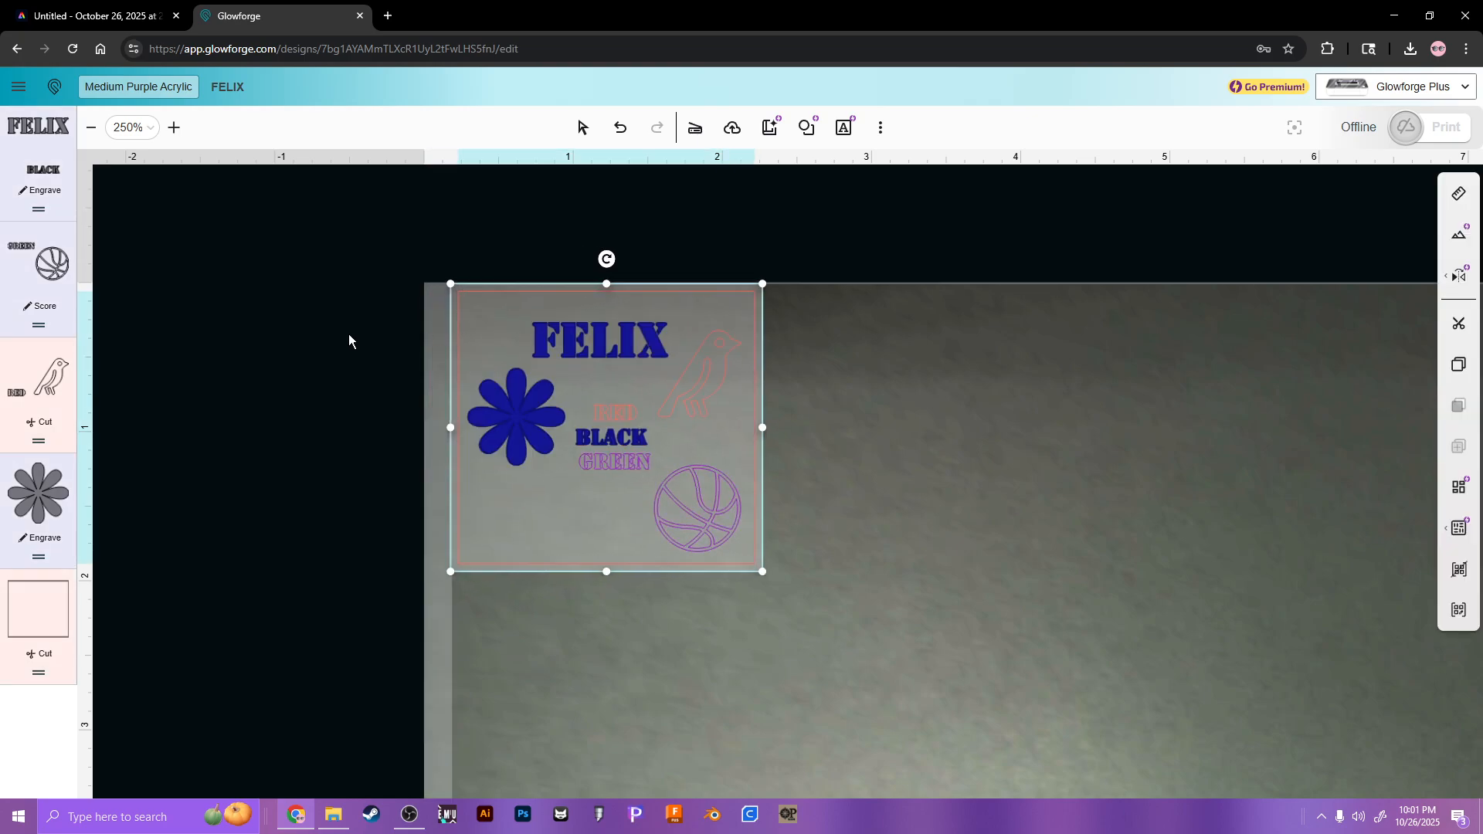
Step: Zoom in on the FELIX design and pan to frame it for a close look
{"action": "left_click", "coordinate": [370, 340]}
{"action": "left_click", "coordinate": [653, 418]}
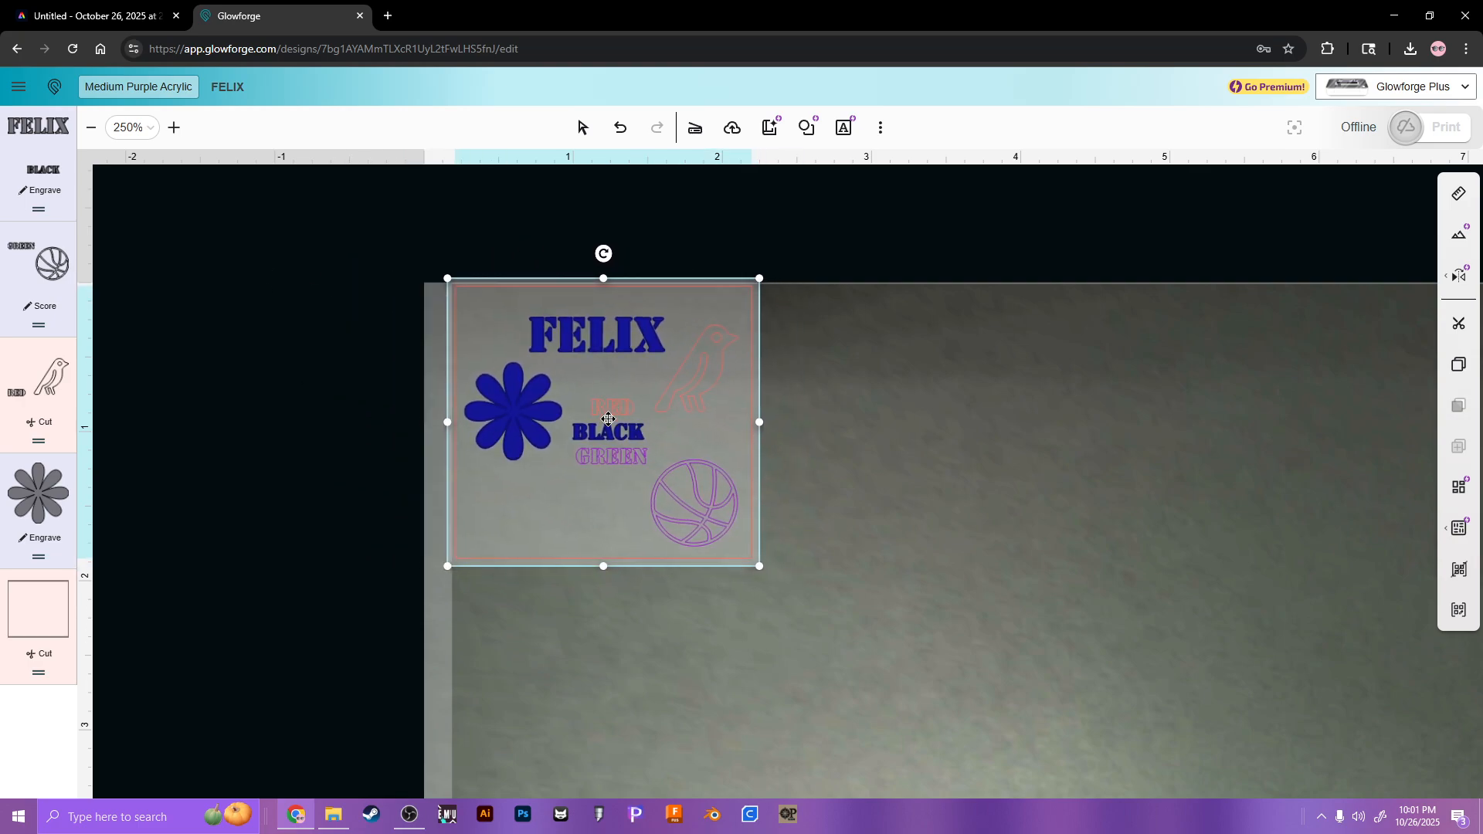
{"action": "scroll", "coordinate": [608, 418], "scroll_direction": "up", "scroll_amount": 4}
{"action": "left_click", "coordinate": [807, 406]}
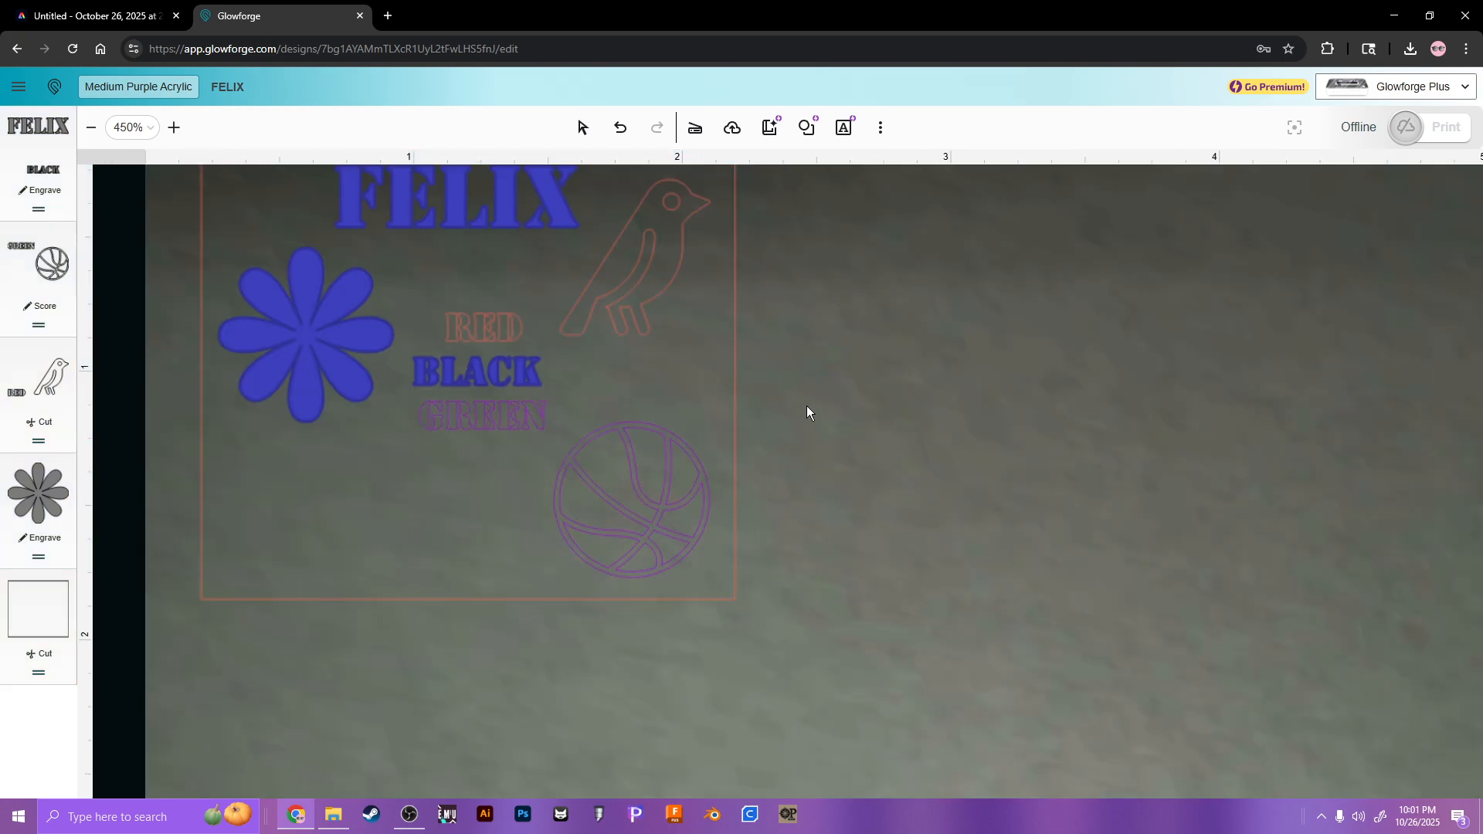
{"action": "left_click", "coordinate": [582, 127]}
{"action": "left_click_drag", "start_coordinate": [814, 343], "coordinate": [1019, 464]}
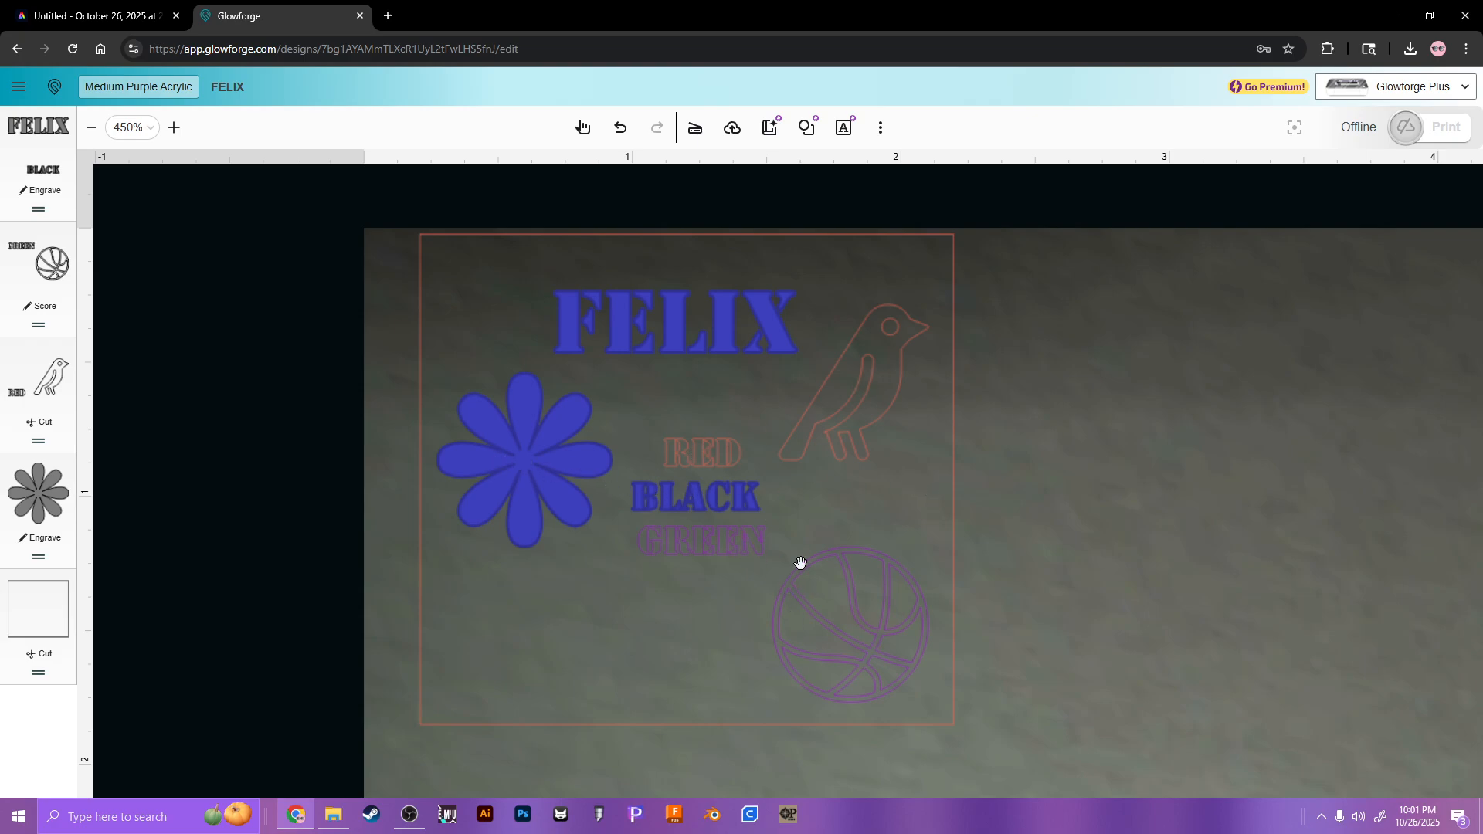
{"action": "left_click_drag", "start_coordinate": [1076, 547], "coordinate": [903, 404]}
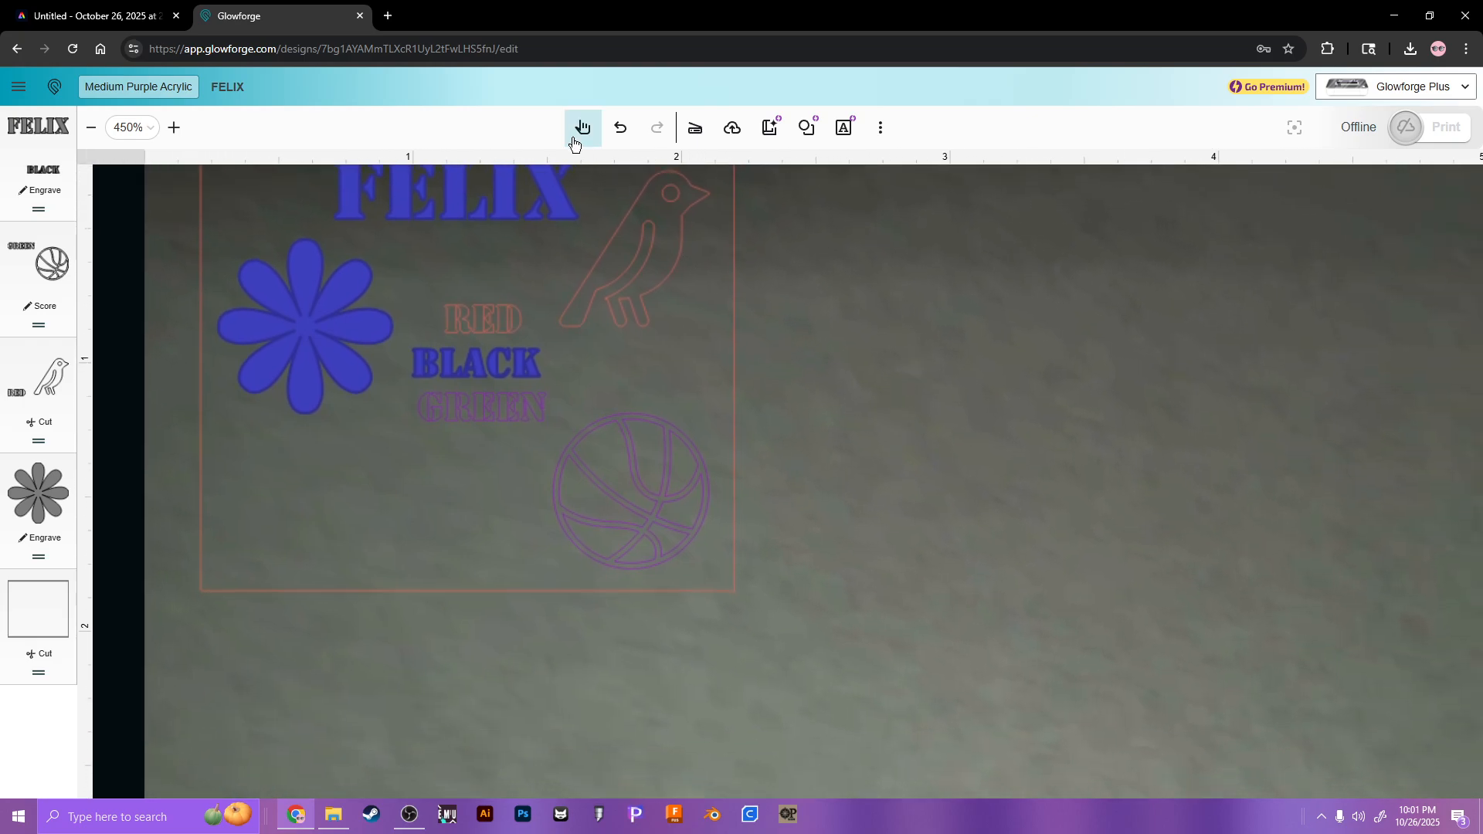
Step: Zoom back out to the bed edge and material label, then bring up the materials list
{"action": "scroll", "coordinate": [867, 318], "scroll_direction": "down", "scroll_amount": 5}
{"action": "left_click_drag", "start_coordinate": [1135, 503], "coordinate": [680, 324]}
{"action": "scroll", "coordinate": [878, 391], "scroll_direction": "down", "scroll_amount": 3}
{"action": "left_click_drag", "start_coordinate": [971, 570], "coordinate": [762, 495]}
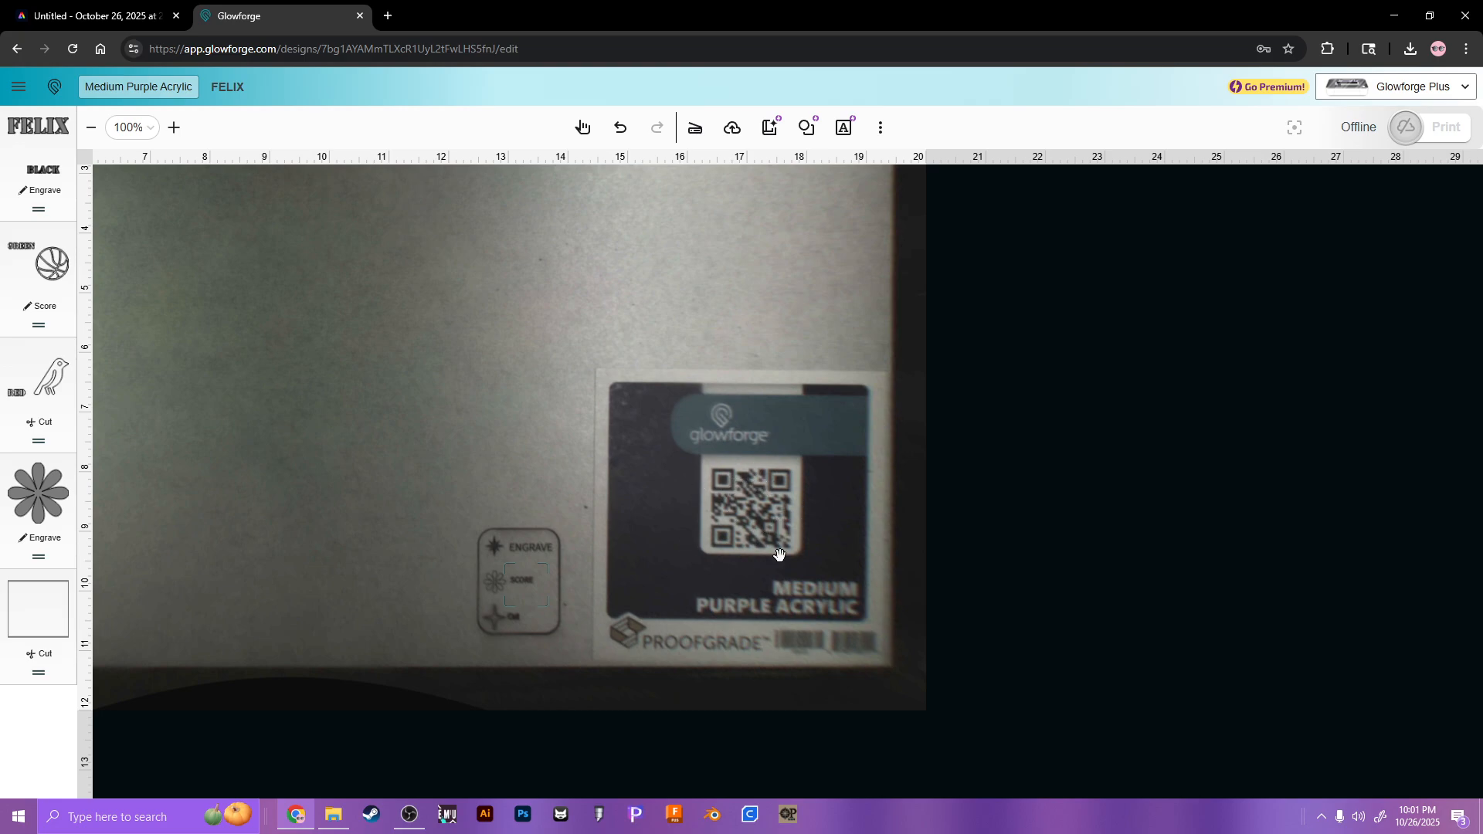
{"action": "scroll", "coordinate": [749, 532], "scroll_direction": "up", "scroll_amount": 3}
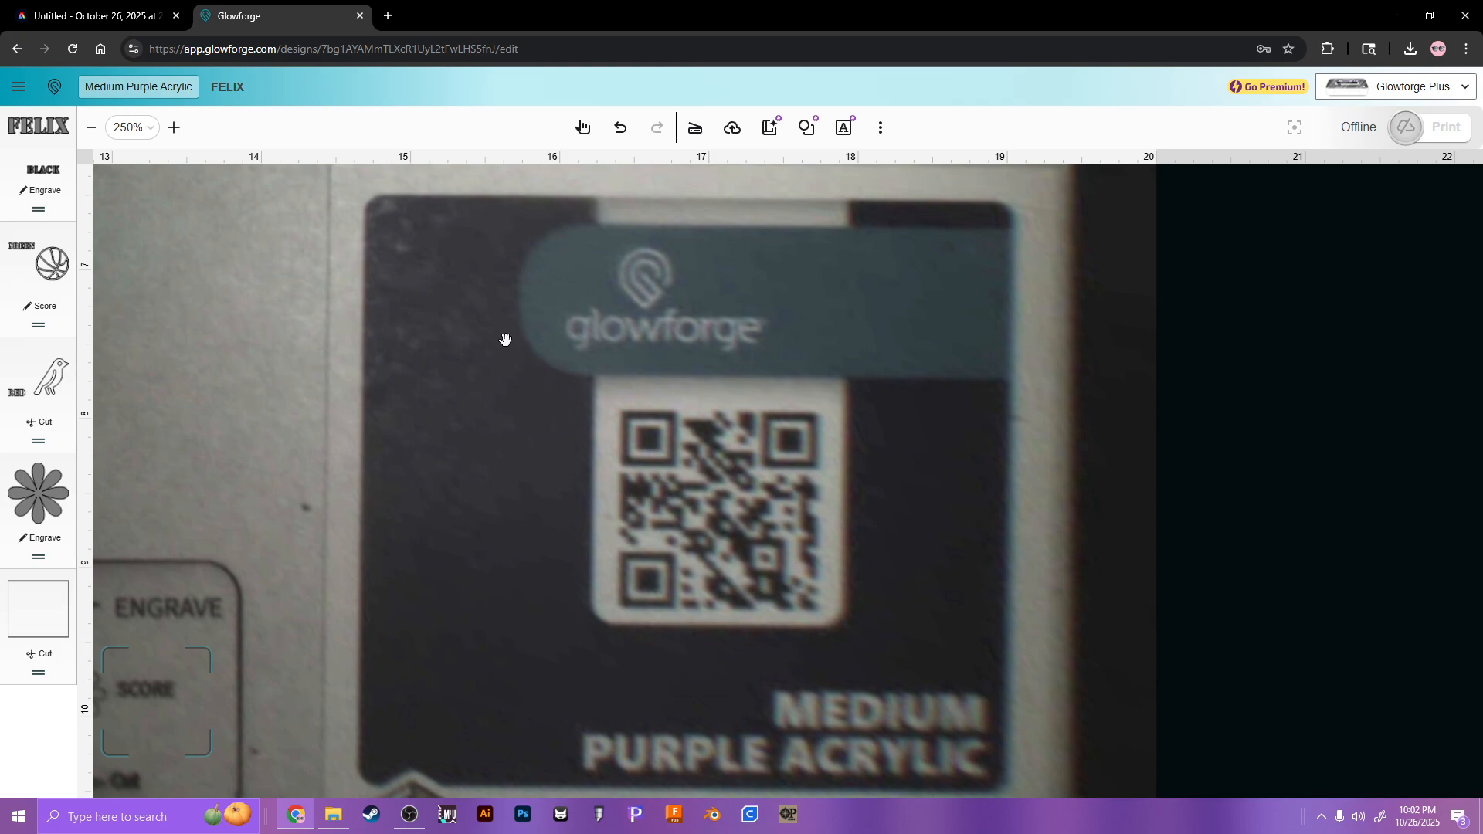
{"action": "left_click", "coordinate": [140, 90]}
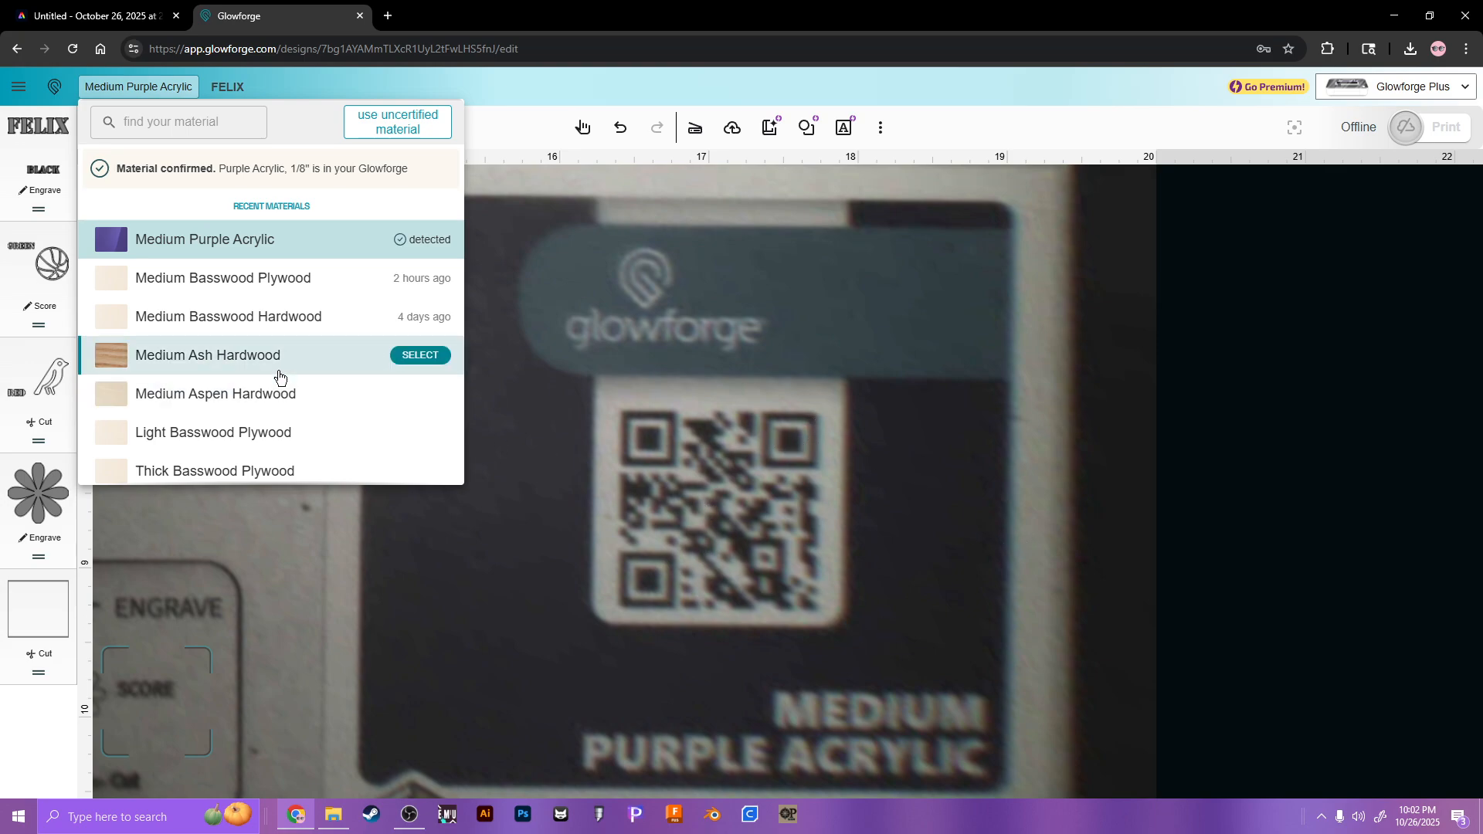
Step: Switch the material to Medium Clear Acrylic and check the BLACK engrave step's speed and power
{"action": "scroll", "coordinate": [293, 390], "scroll_direction": "down", "scroll_amount": 2}
{"action": "scroll", "coordinate": [272, 469], "scroll_direction": "up", "scroll_amount": 1}
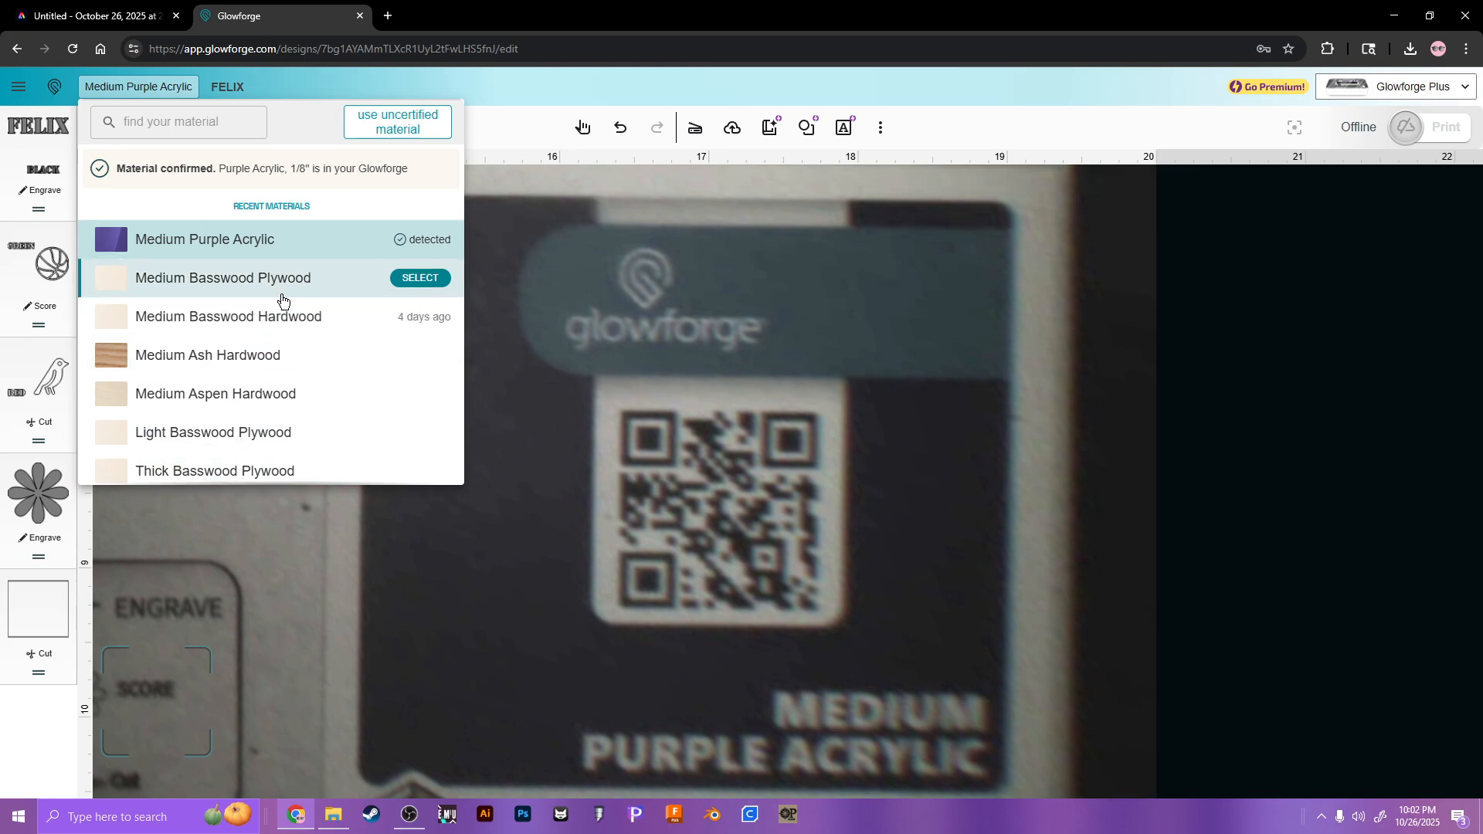
{"action": "left_click", "coordinate": [233, 126]}
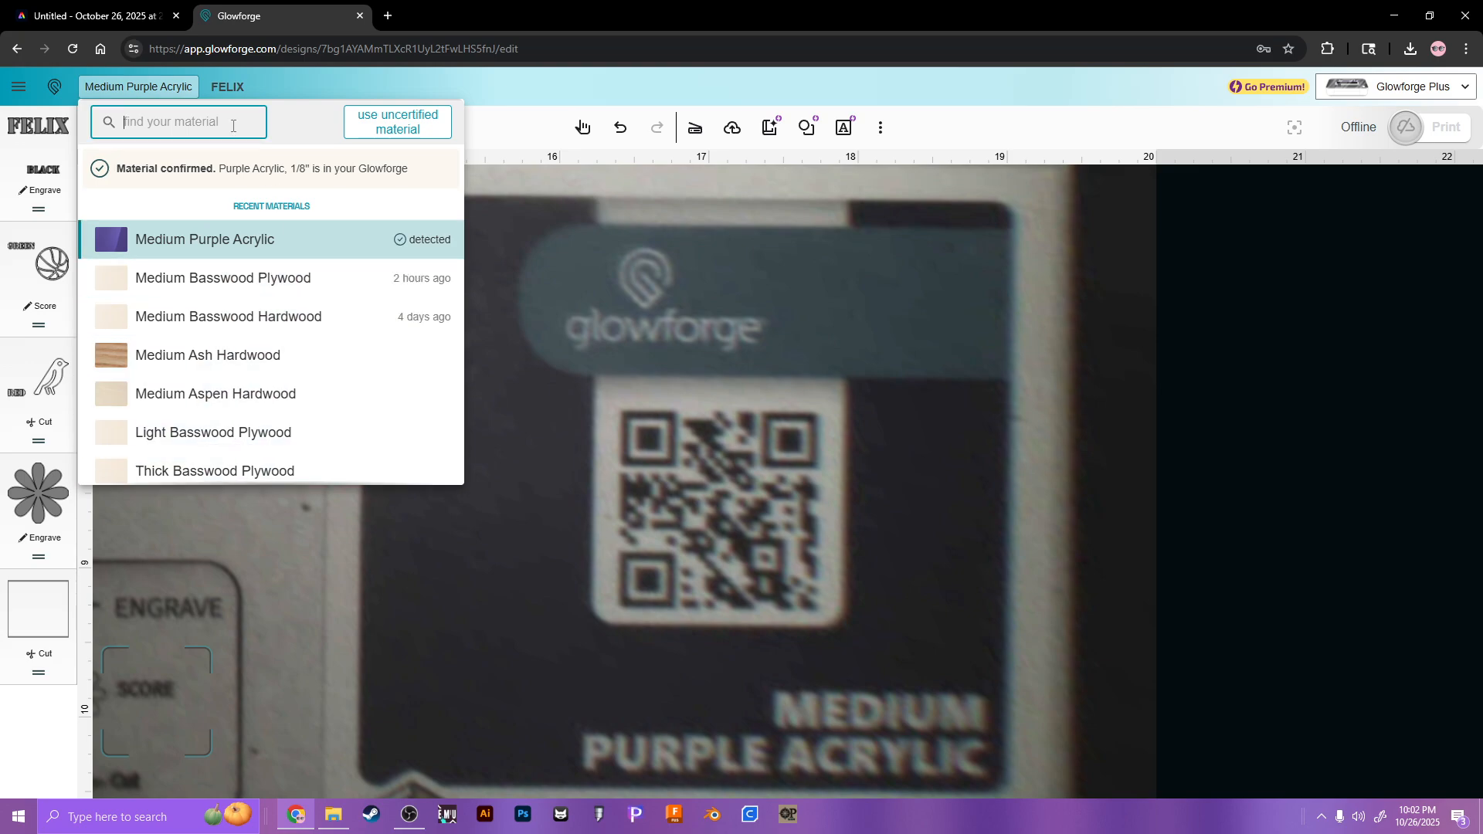
{"action": "type", "text": "clear"}
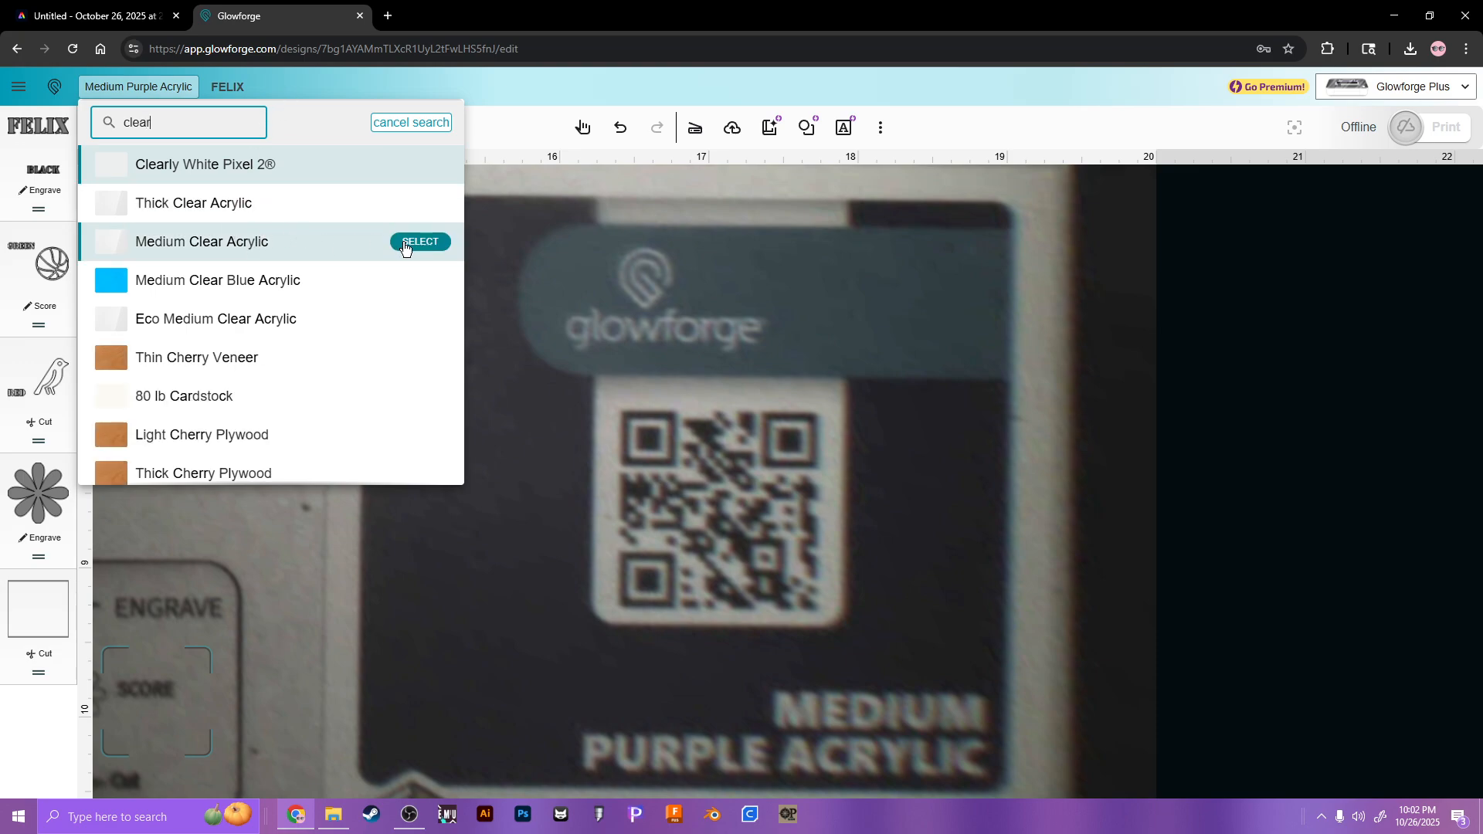
{"action": "left_click", "coordinate": [420, 241]}
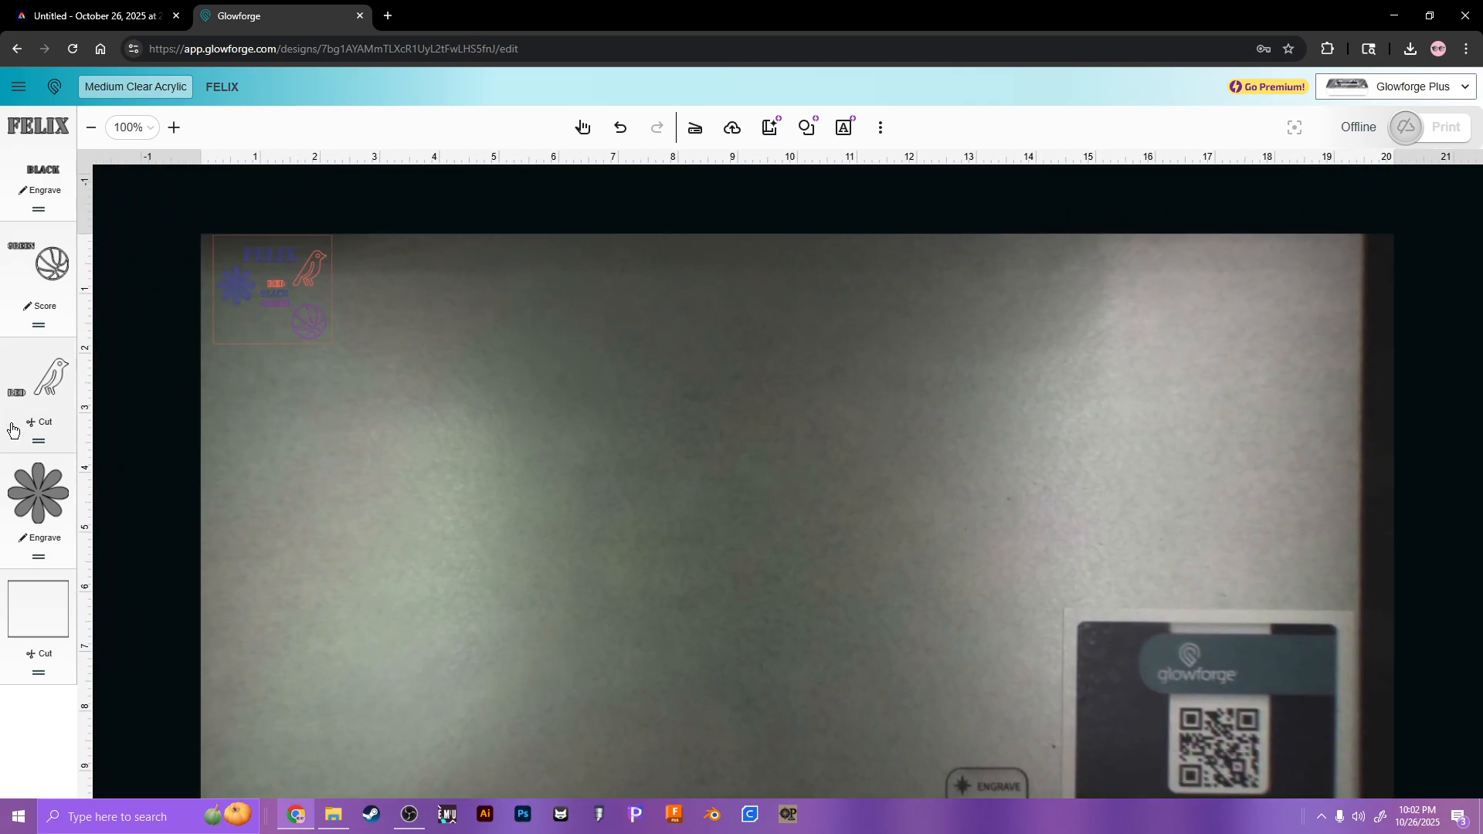
{"action": "left_click", "coordinate": [69, 192]}
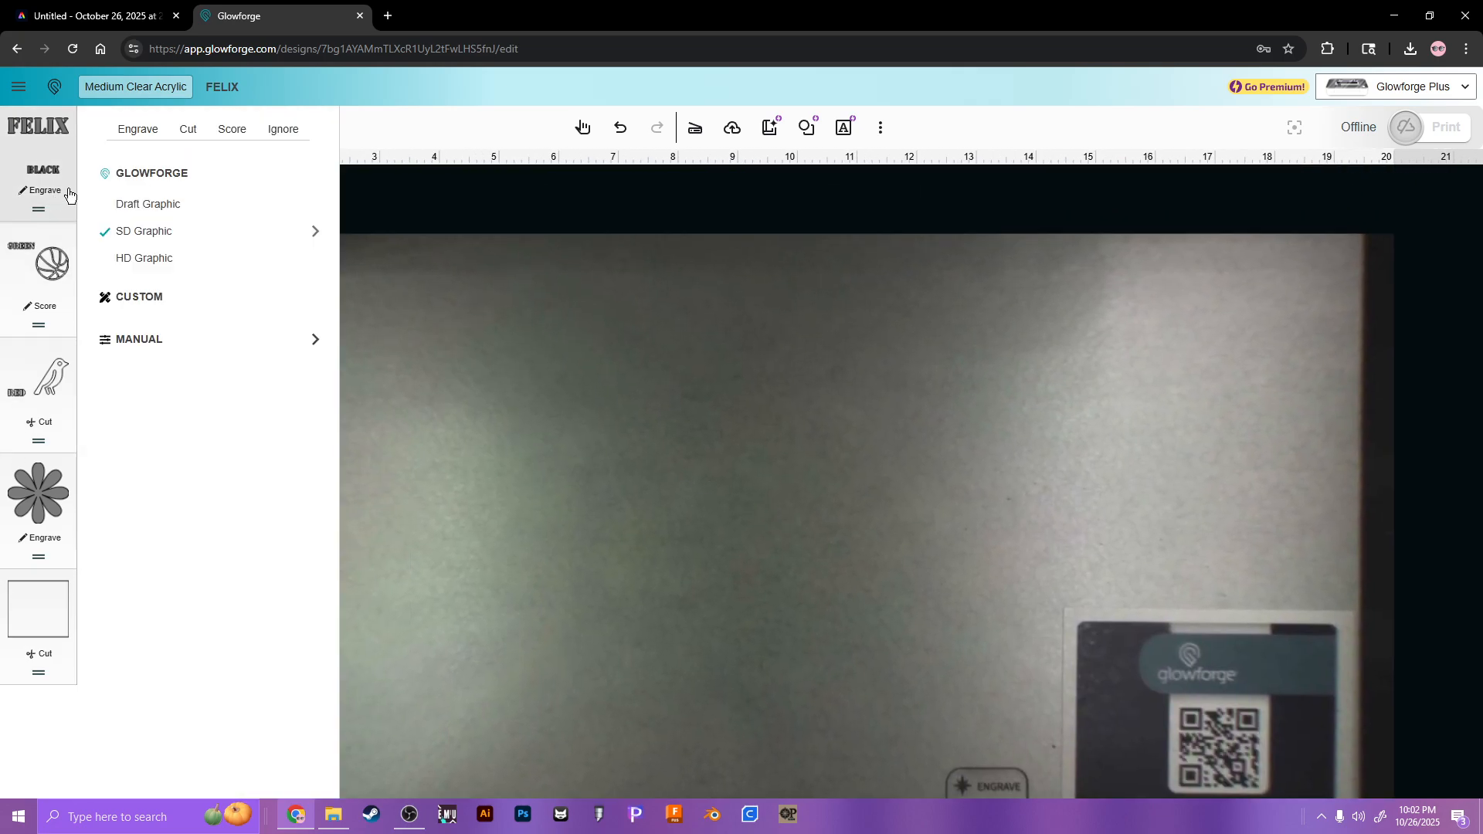
{"action": "left_click", "coordinate": [309, 230]}
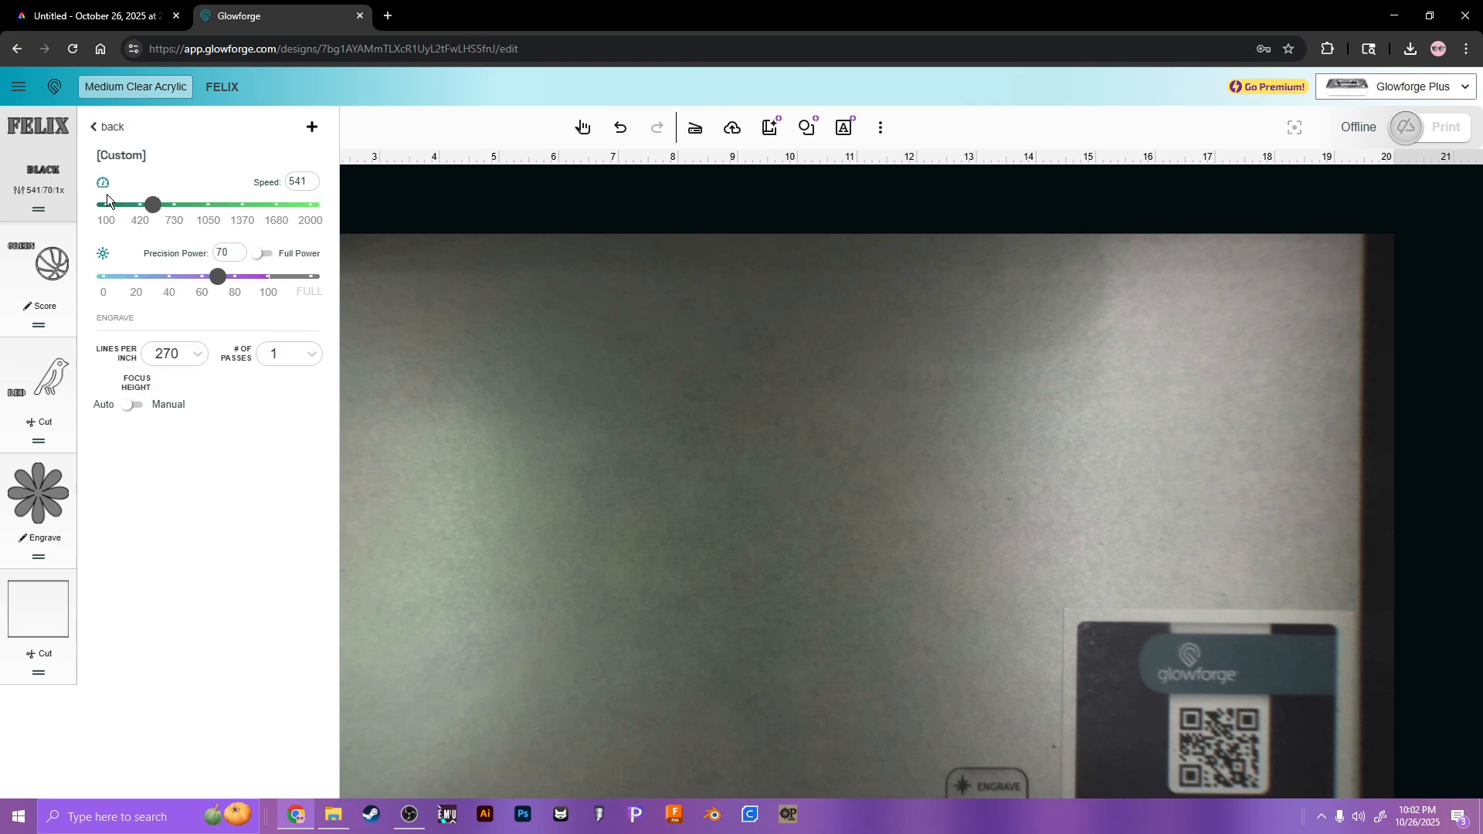
{"action": "left_click", "coordinate": [97, 132]}
{"action": "left_click", "coordinate": [118, 101]}
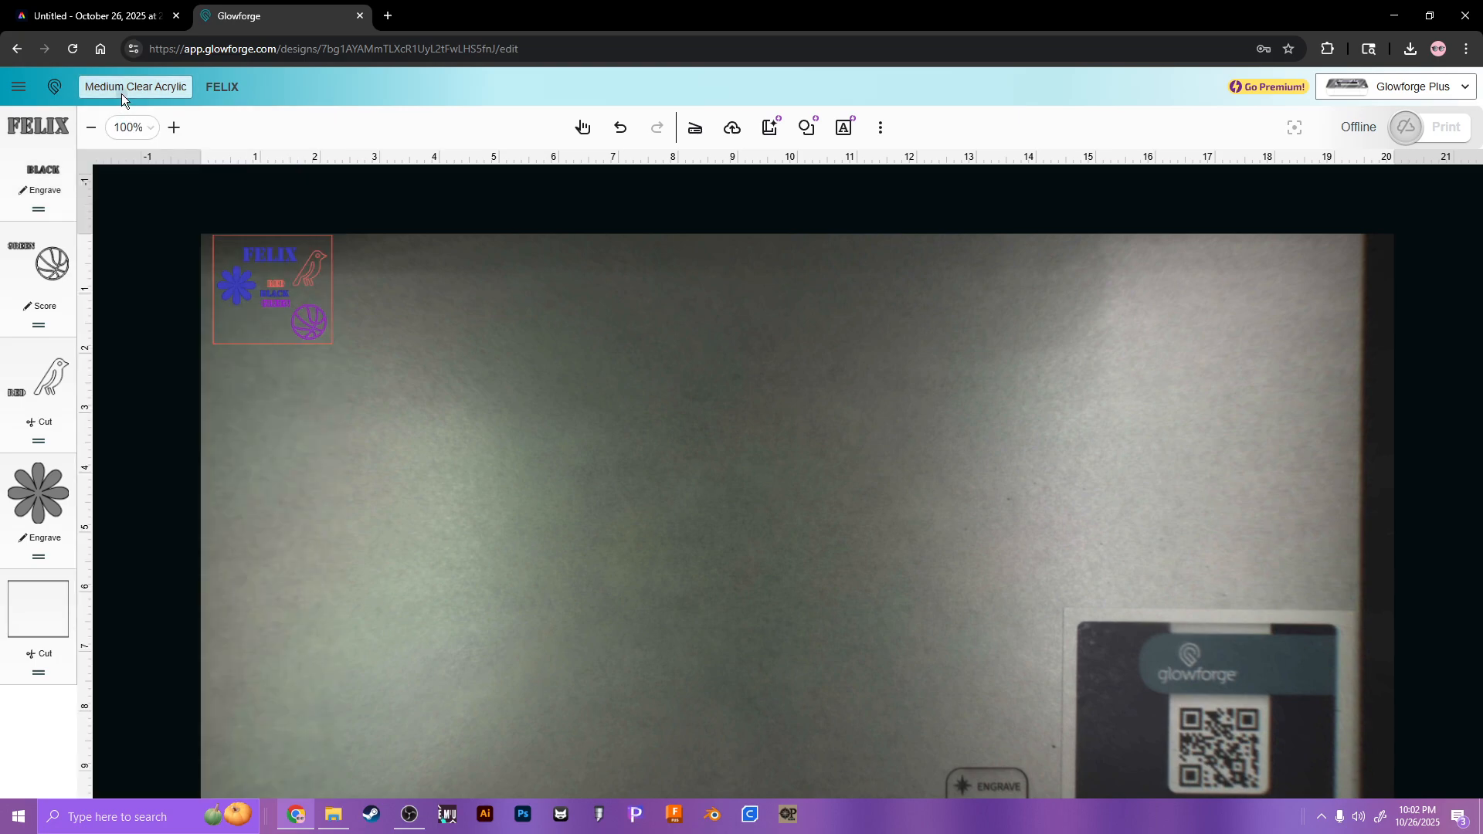
Step: Switch the material to Medium Ash Hardwood and compare the BLACK engrave step's speed and power
{"action": "left_click", "coordinate": [123, 94]}
{"action": "left_click", "coordinate": [264, 421]}
{"action": "left_click", "coordinate": [64, 203]}
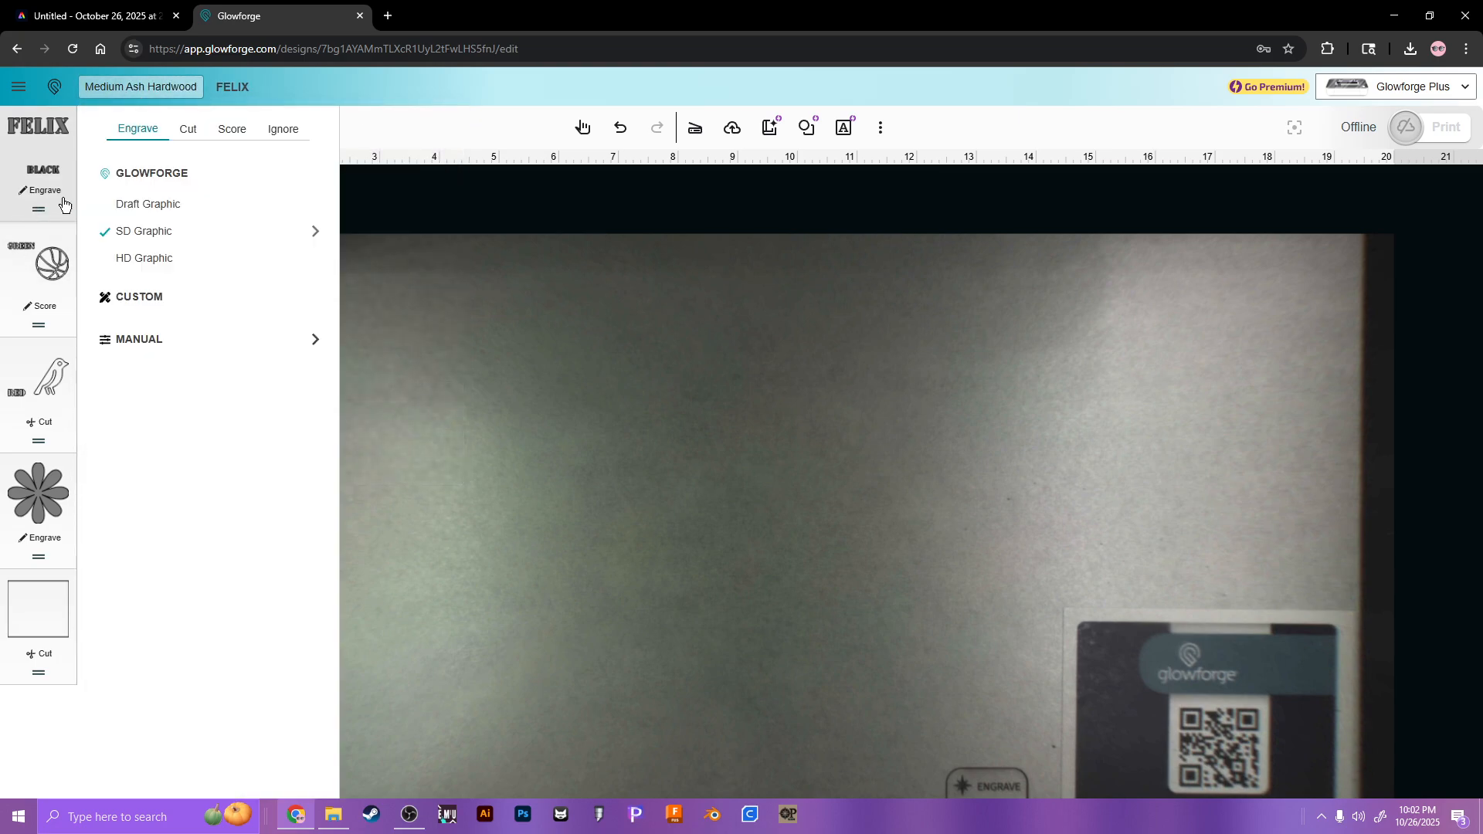
{"action": "left_click", "coordinate": [314, 231]}
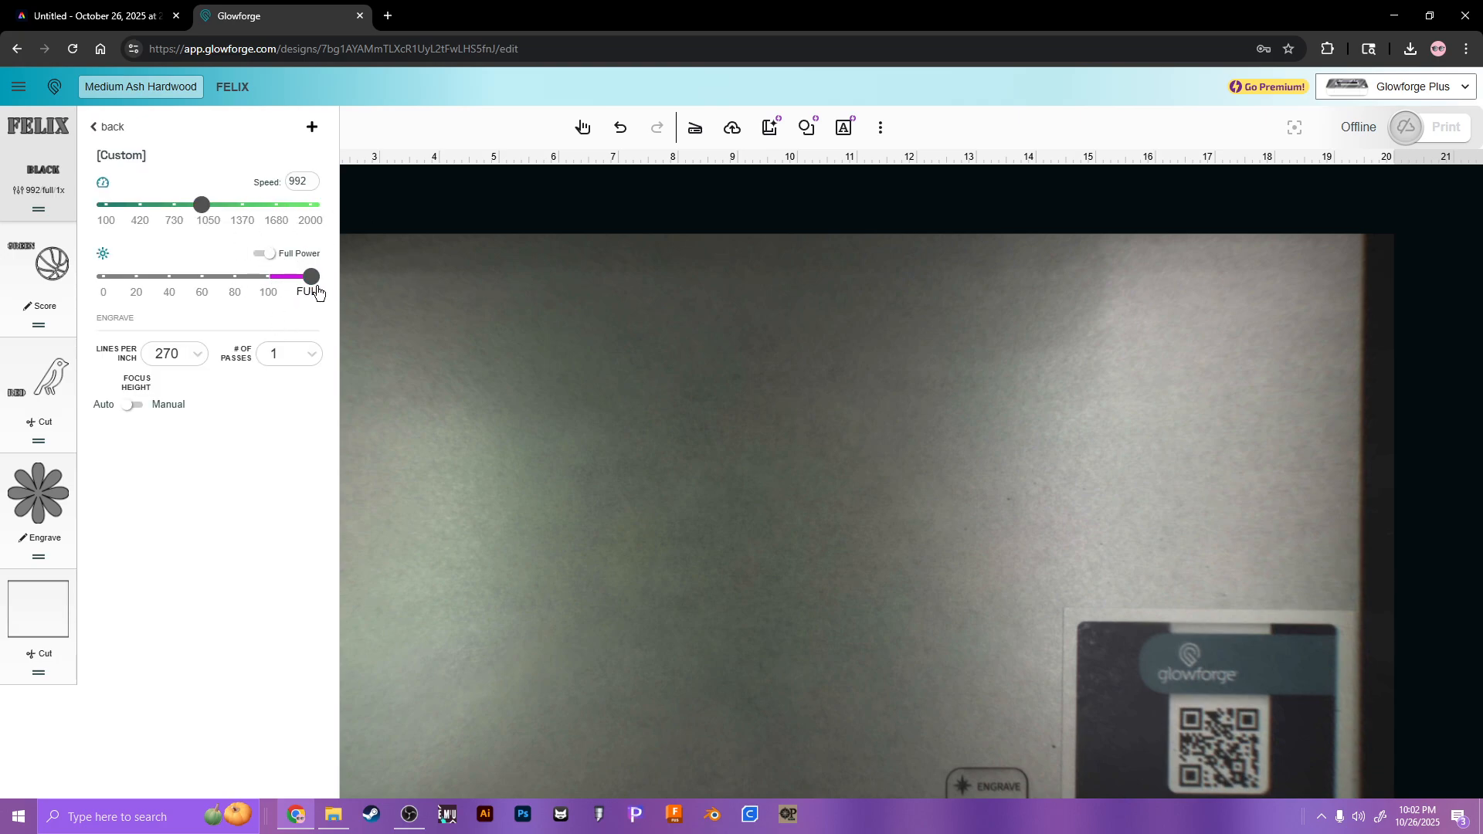
{"action": "left_click", "coordinate": [106, 126]}
Step: Return the material to Medium Purple Acrylic and confirm the BLACK text engraves at SD Graphic
{"action": "left_click", "coordinate": [139, 86]}
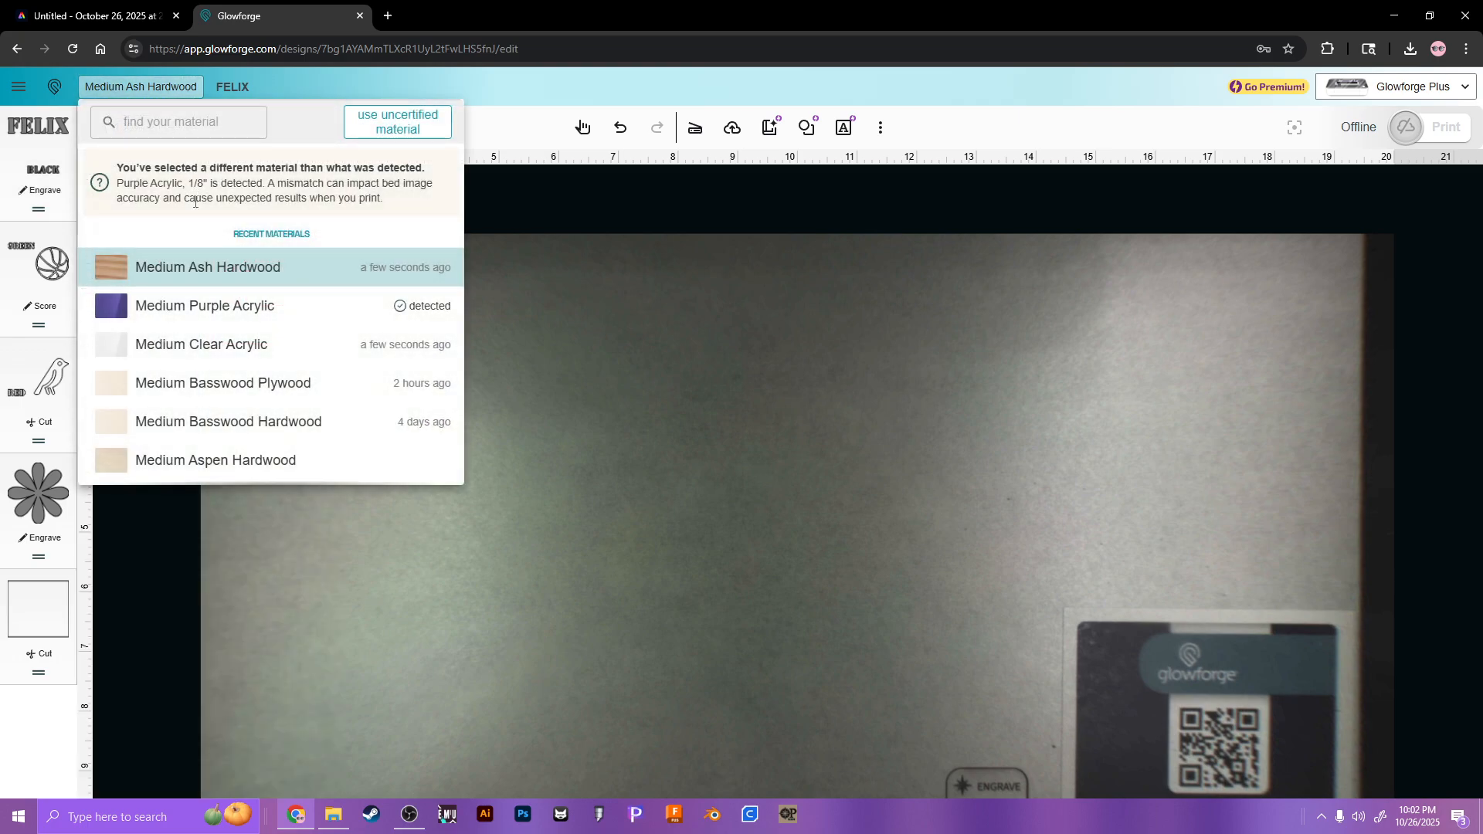
{"action": "left_click", "coordinate": [207, 304]}
{"action": "left_click", "coordinate": [44, 207]}
{"action": "left_click", "coordinate": [309, 231]}
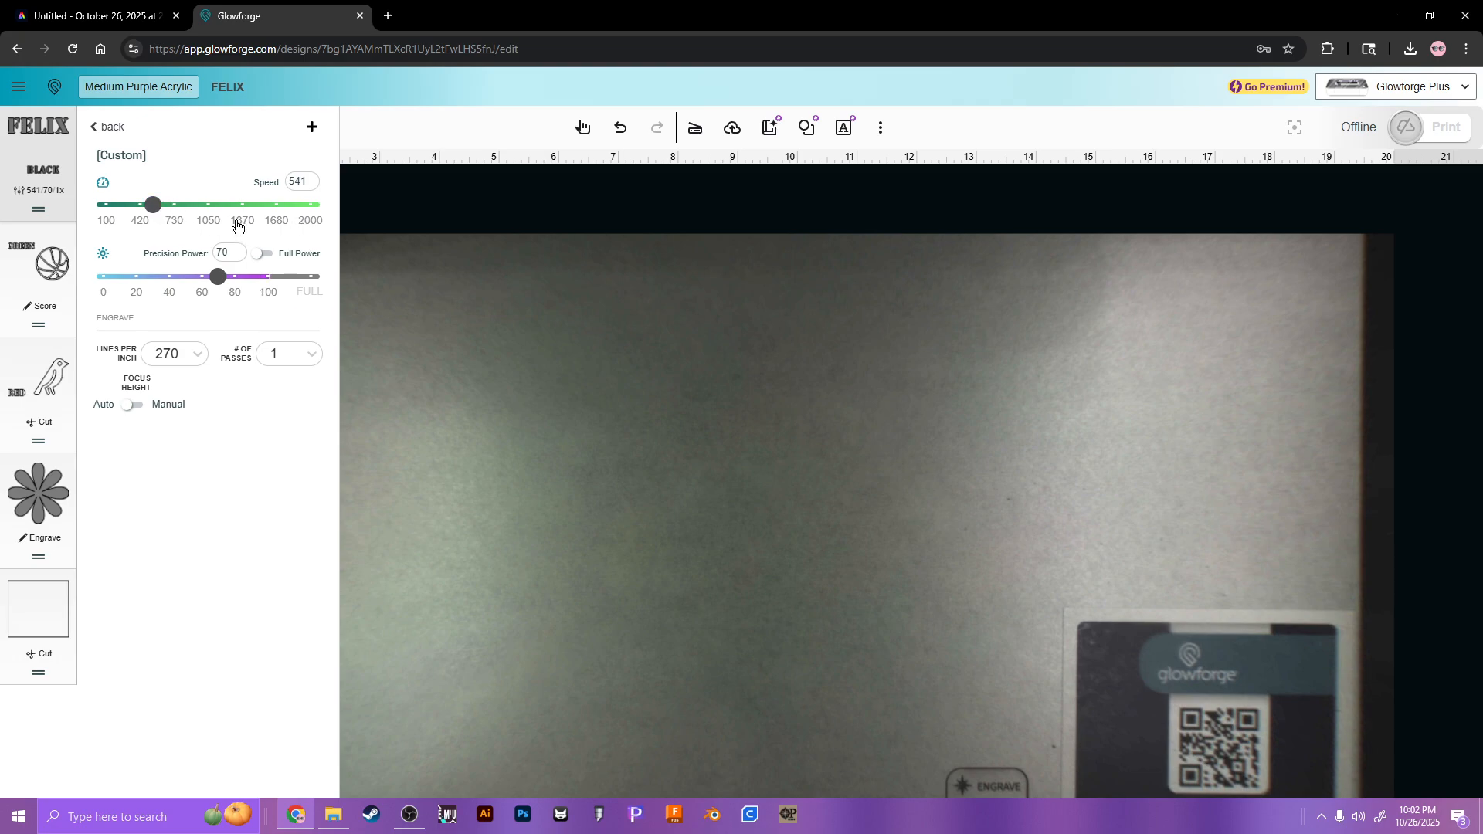
{"action": "left_click", "coordinate": [96, 127]}
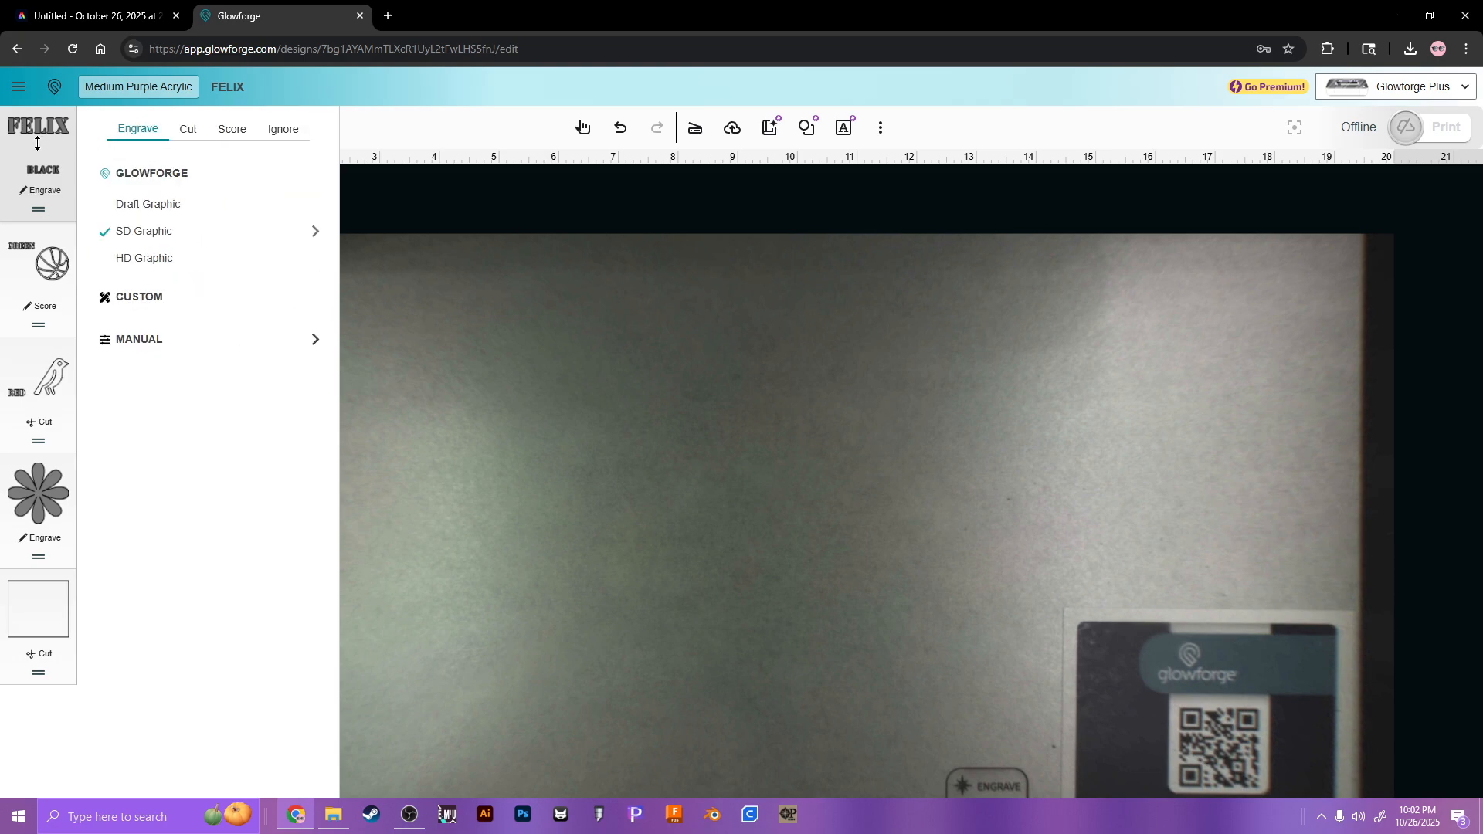
{"action": "left_click", "coordinate": [463, 247]}
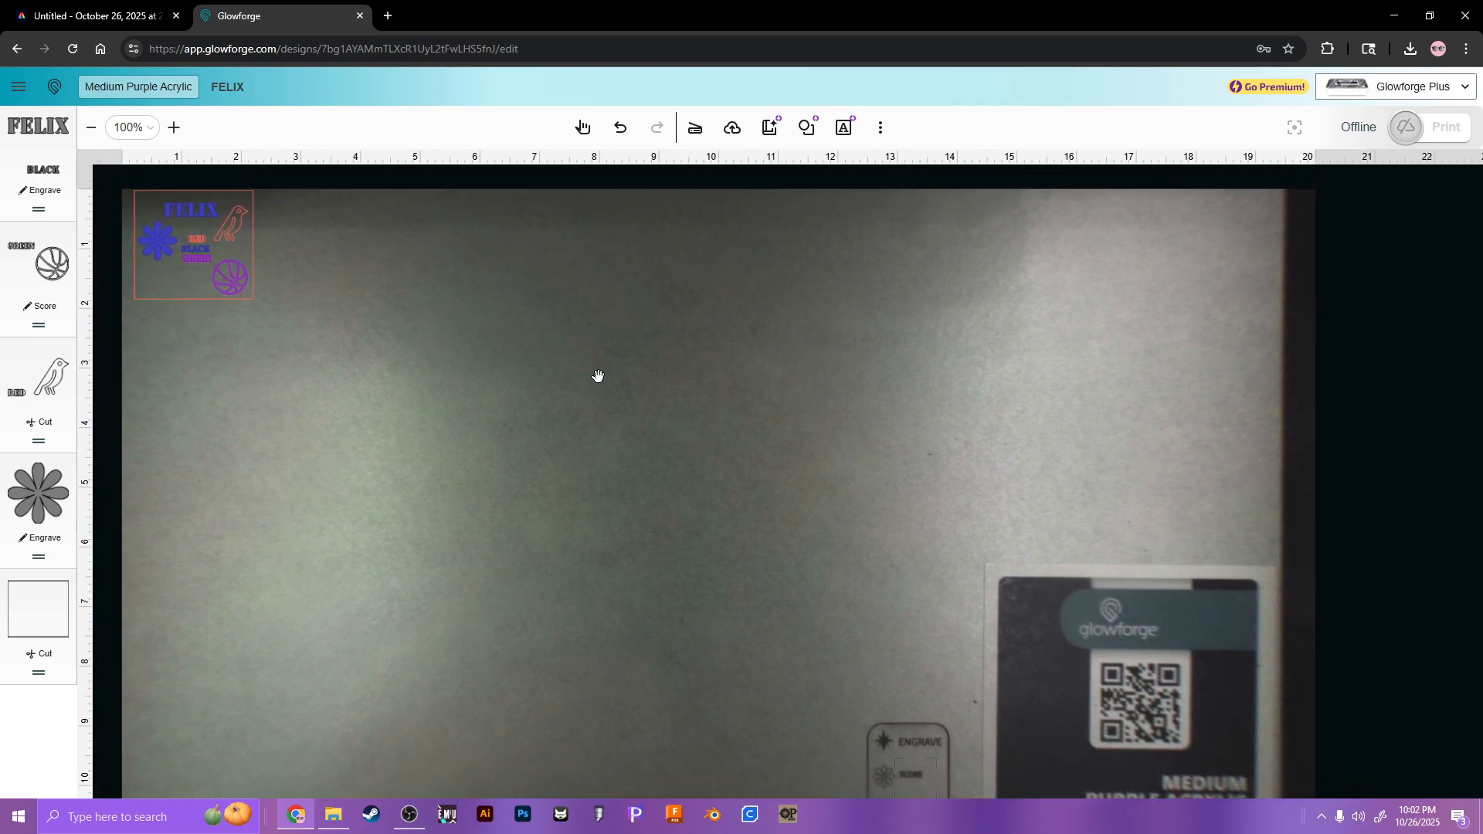
{"action": "scroll", "coordinate": [541, 355], "scroll_direction": "down", "scroll_amount": 2}
{"action": "scroll", "coordinate": [541, 356], "scroll_direction": "right", "scroll_amount": 2}
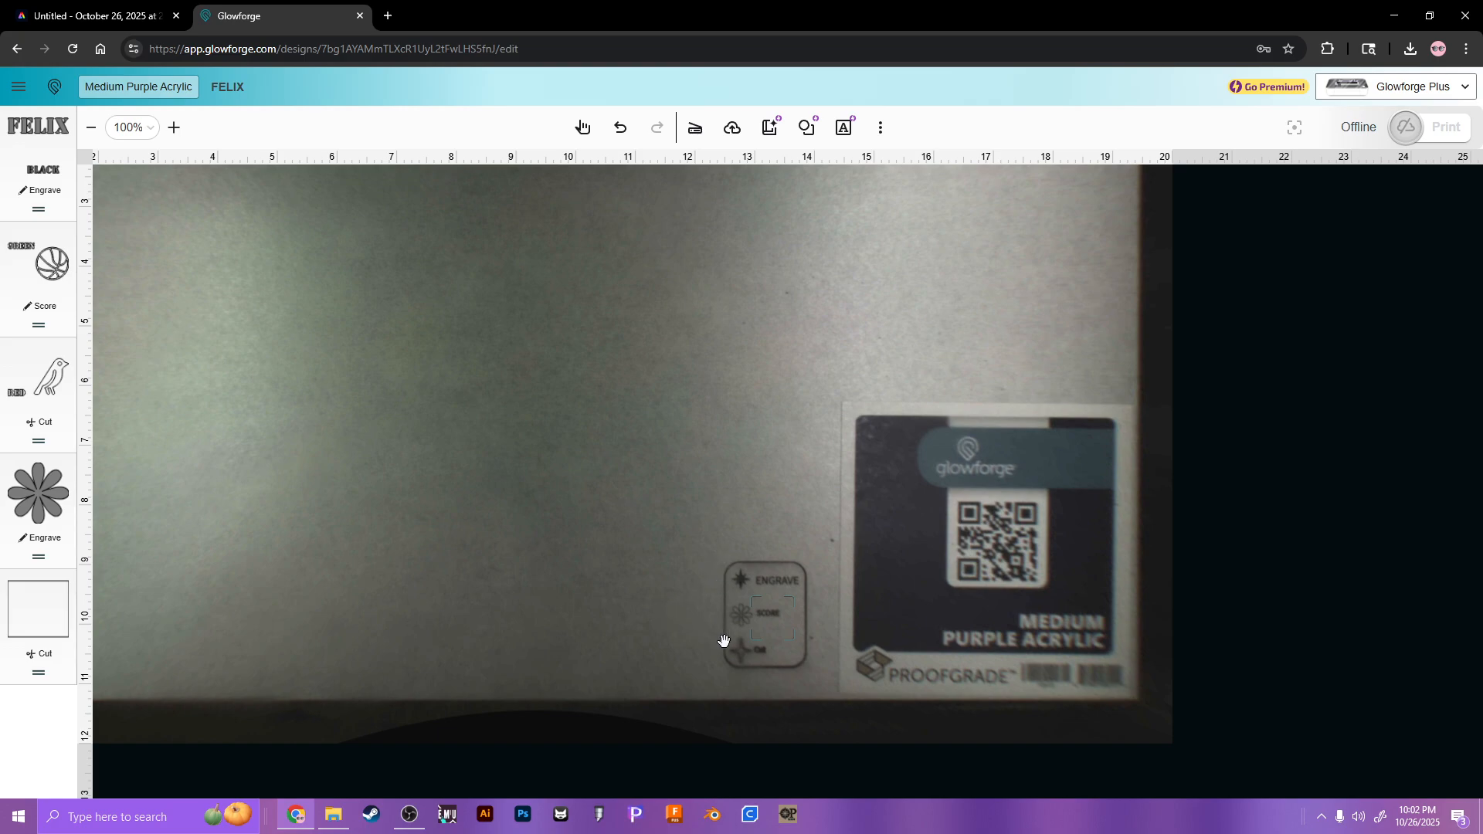
{"action": "scroll", "coordinate": [723, 639], "scroll_direction": "up", "scroll_amount": 4}
{"action": "left_click_drag", "start_coordinate": [801, 625], "coordinate": [746, 333]}
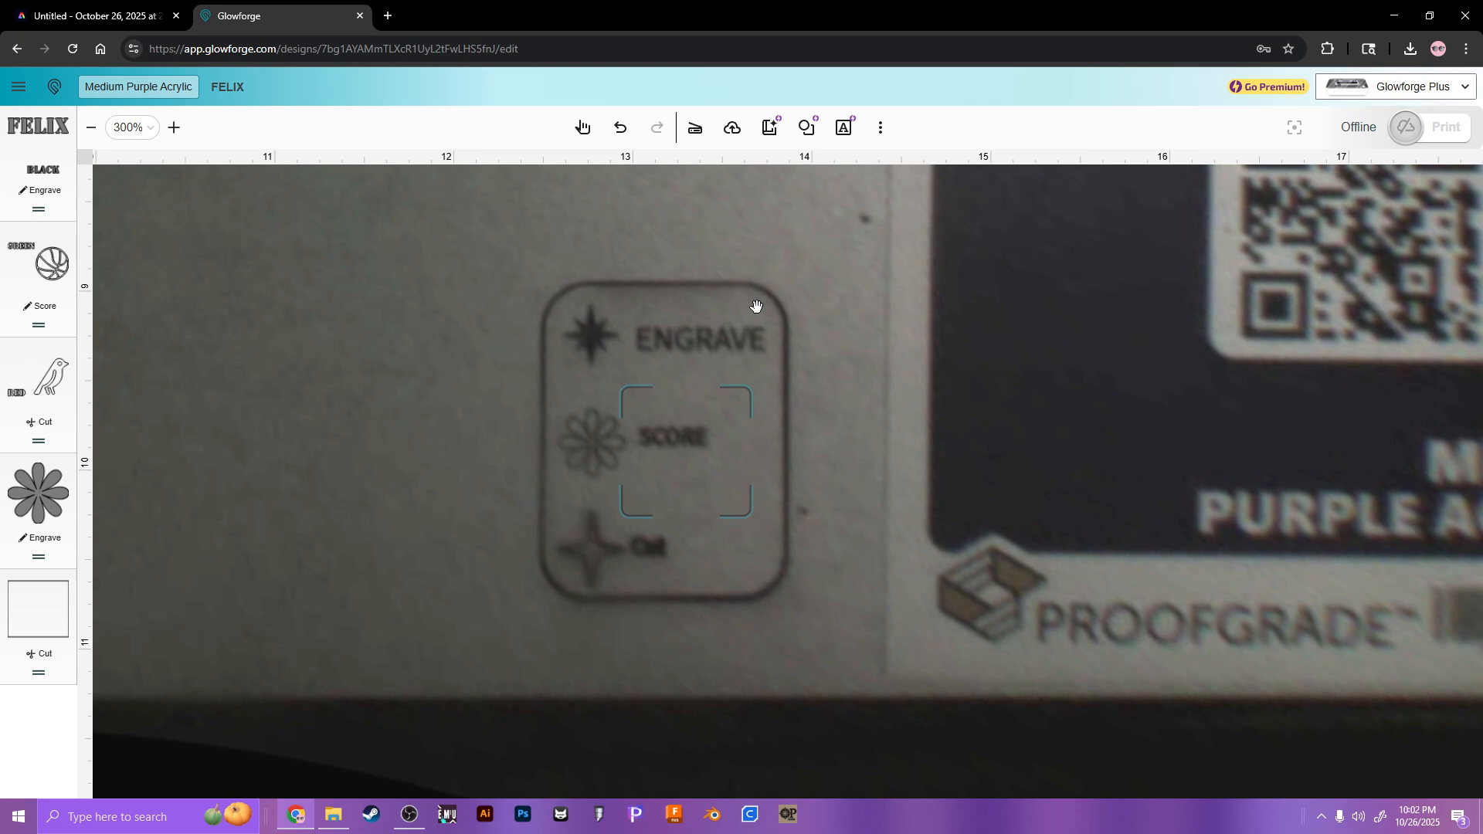
{"action": "scroll", "coordinate": [740, 444], "scroll_direction": "up", "scroll_amount": 3}
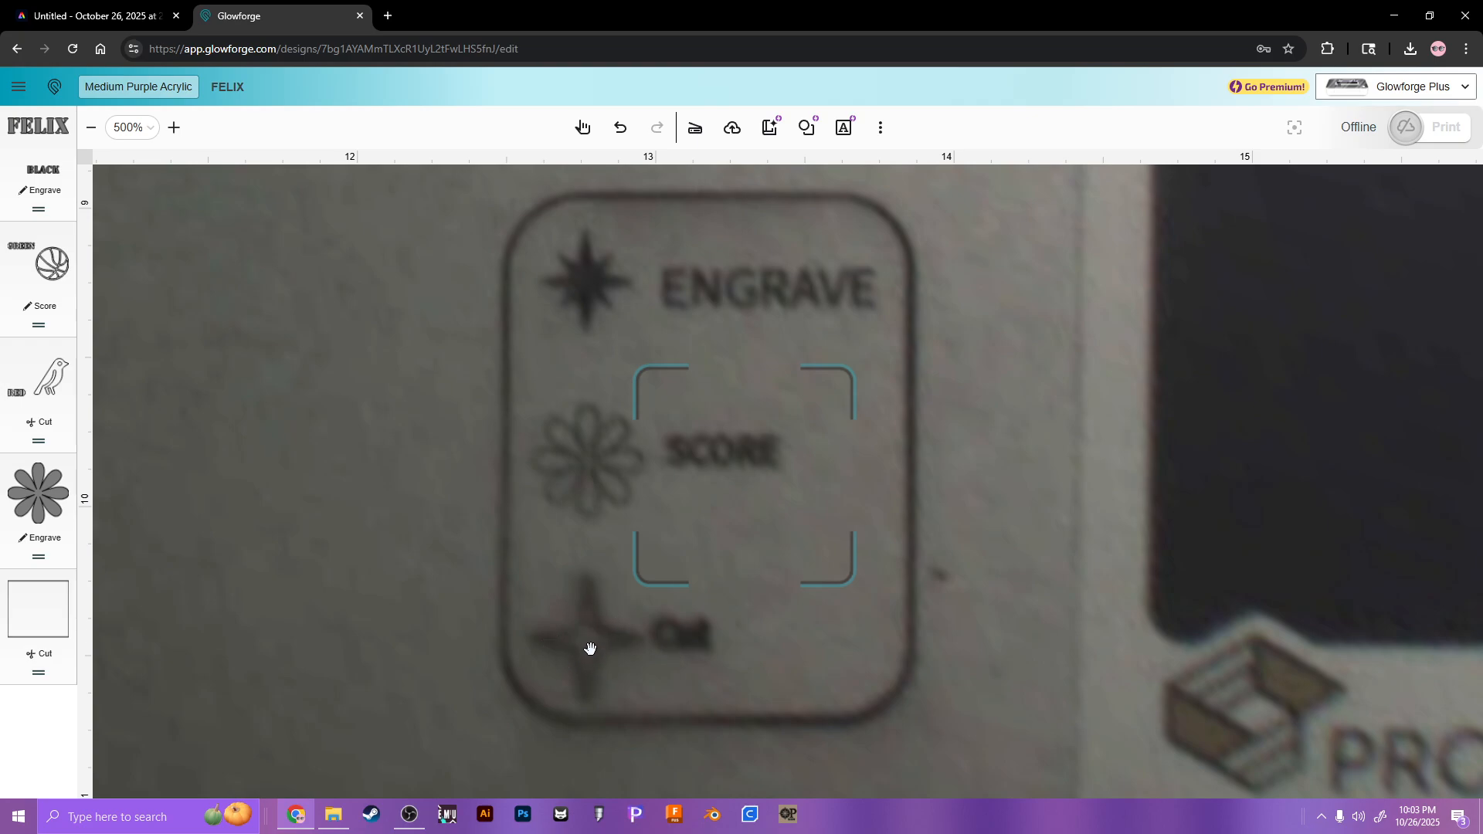
{"action": "scroll", "coordinate": [573, 561], "scroll_direction": "down", "scroll_amount": 6}
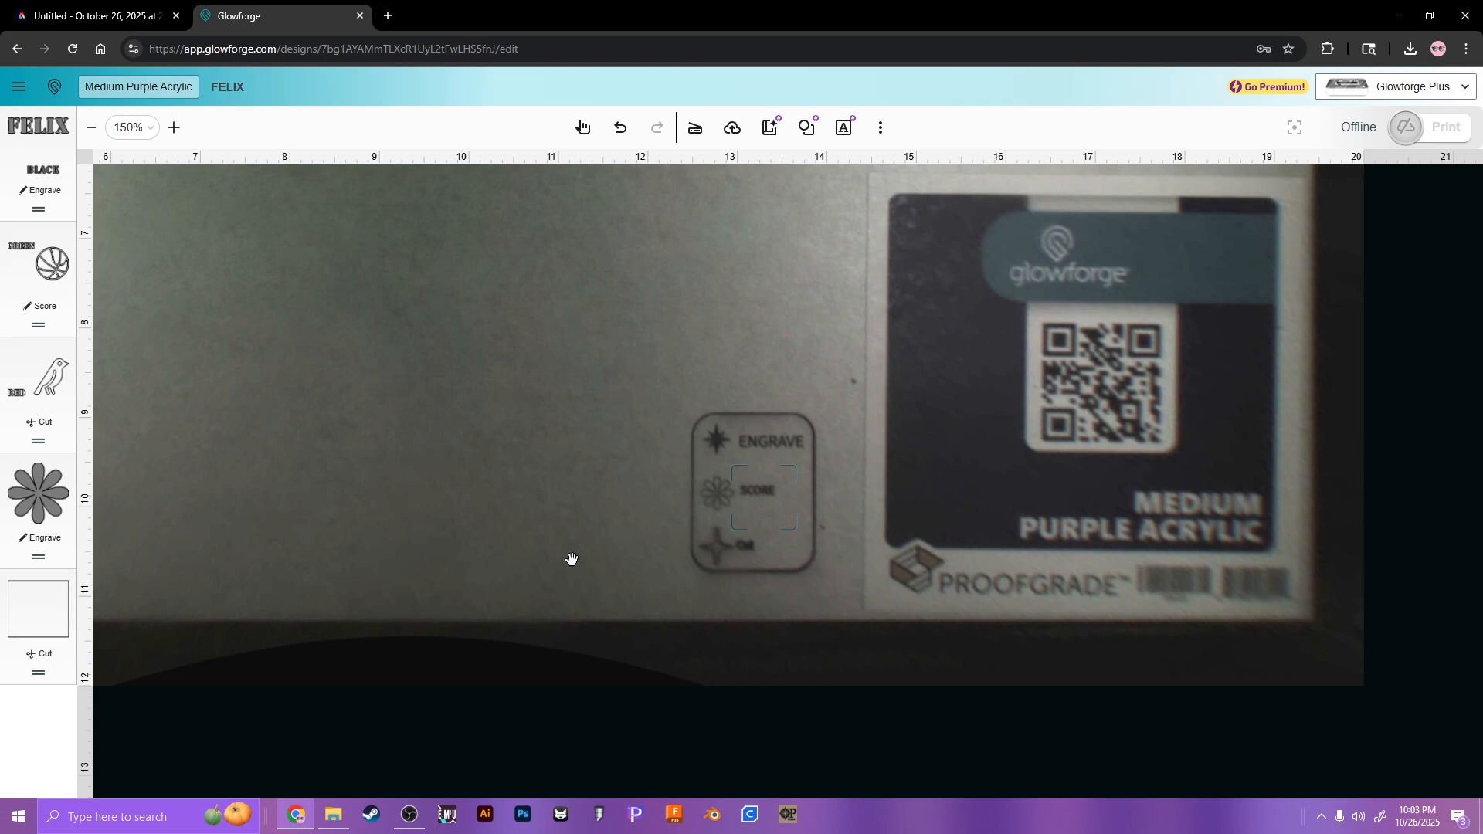
{"action": "left_click_drag", "start_coordinate": [556, 421], "coordinate": [715, 440]}
{"action": "scroll", "coordinate": [688, 451], "scroll_direction": "down", "scroll_amount": 2}
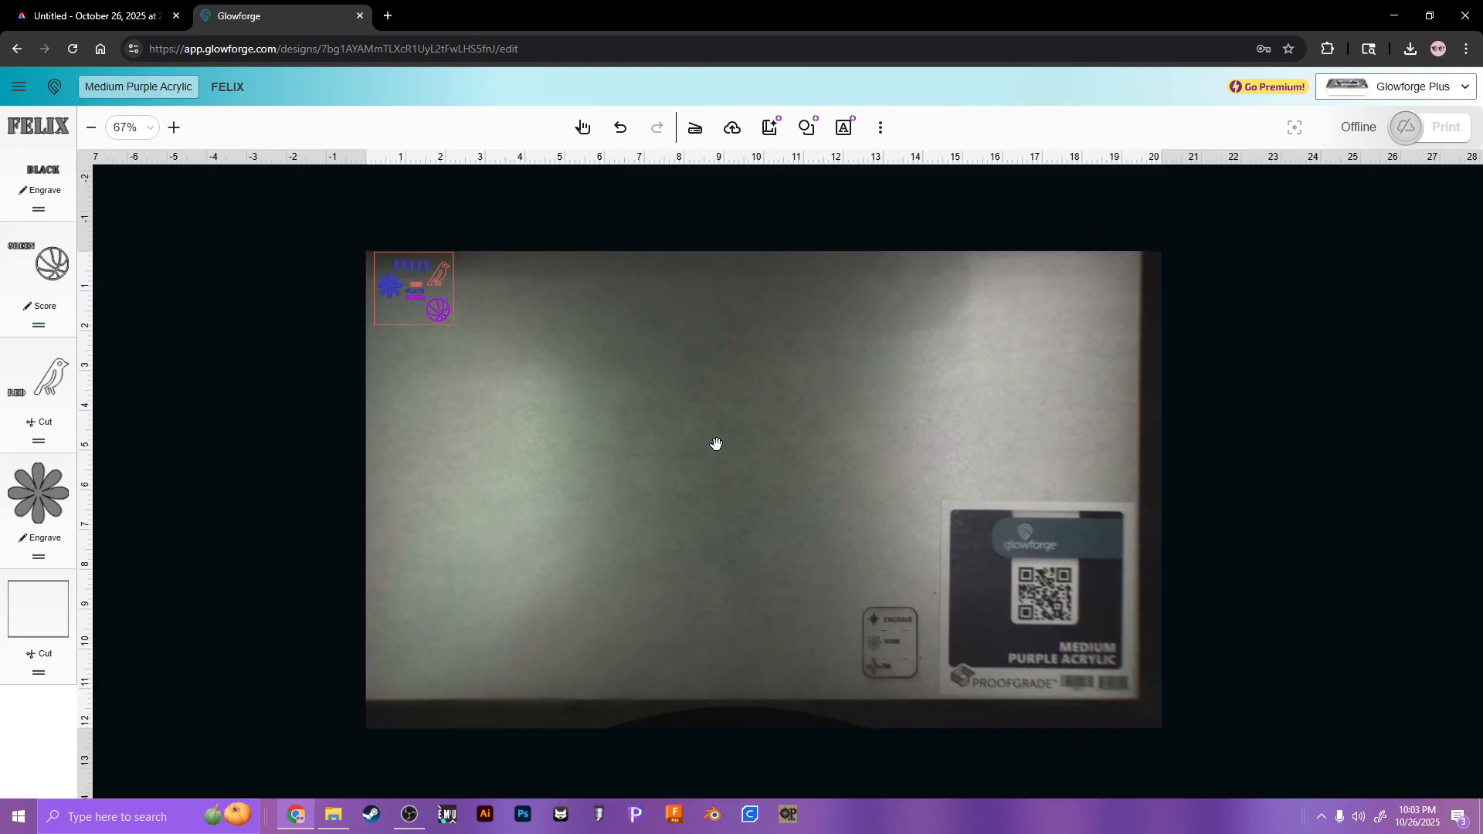
{"action": "left_click", "coordinate": [1390, 91]}
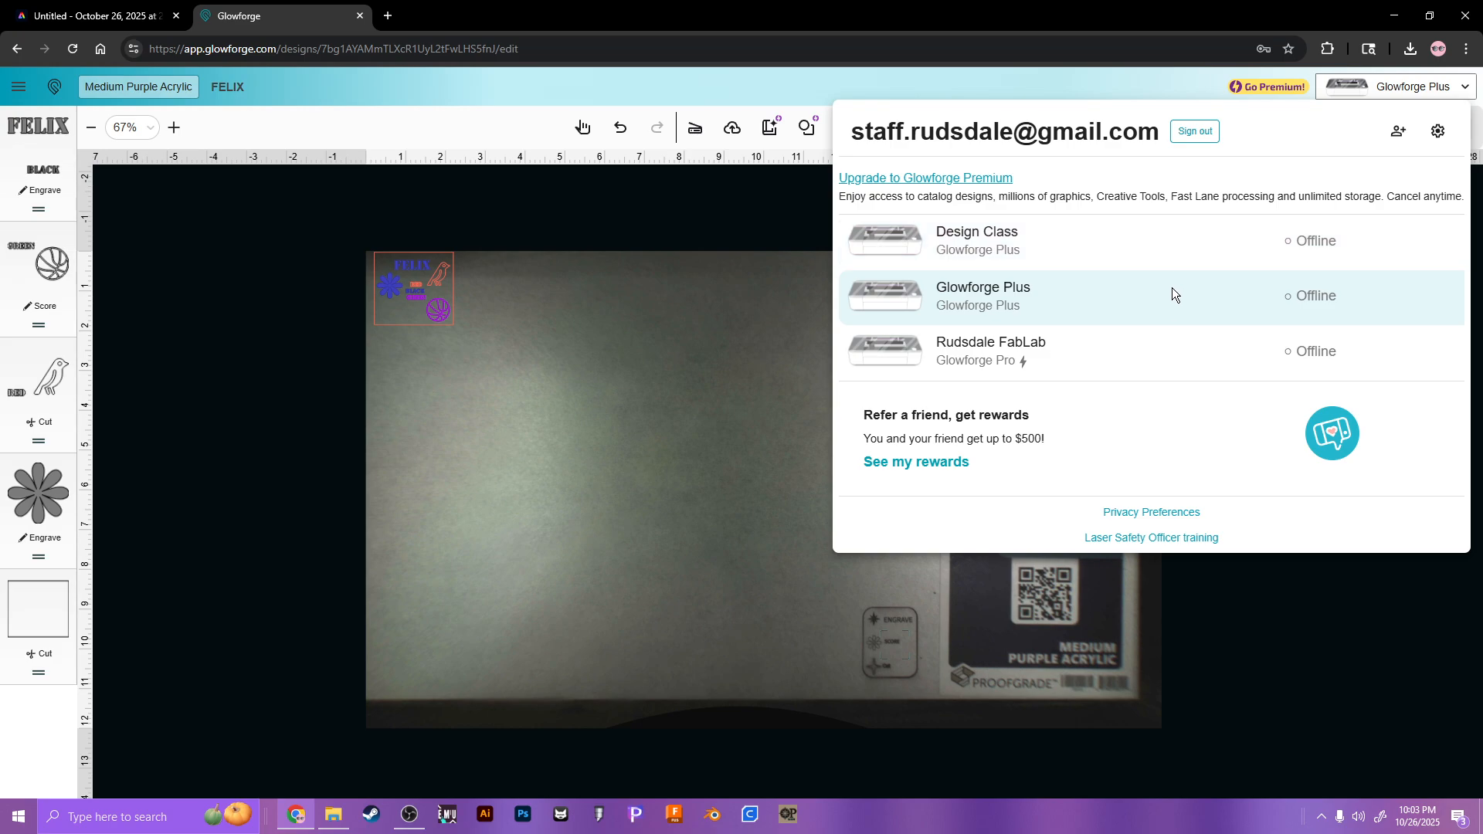
{"action": "left_click", "coordinate": [1121, 363]}
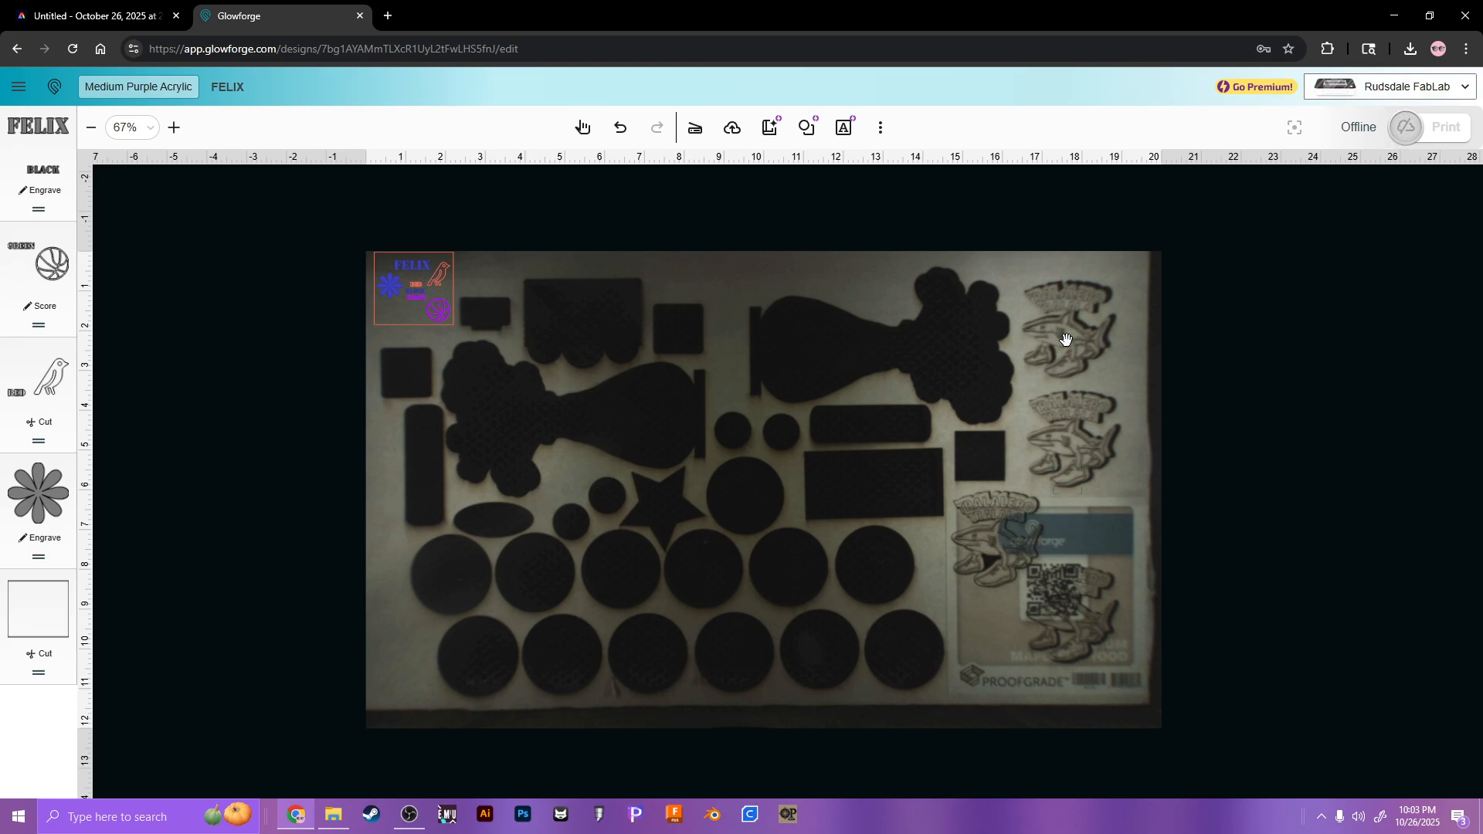
{"action": "left_click", "coordinate": [1387, 91]}
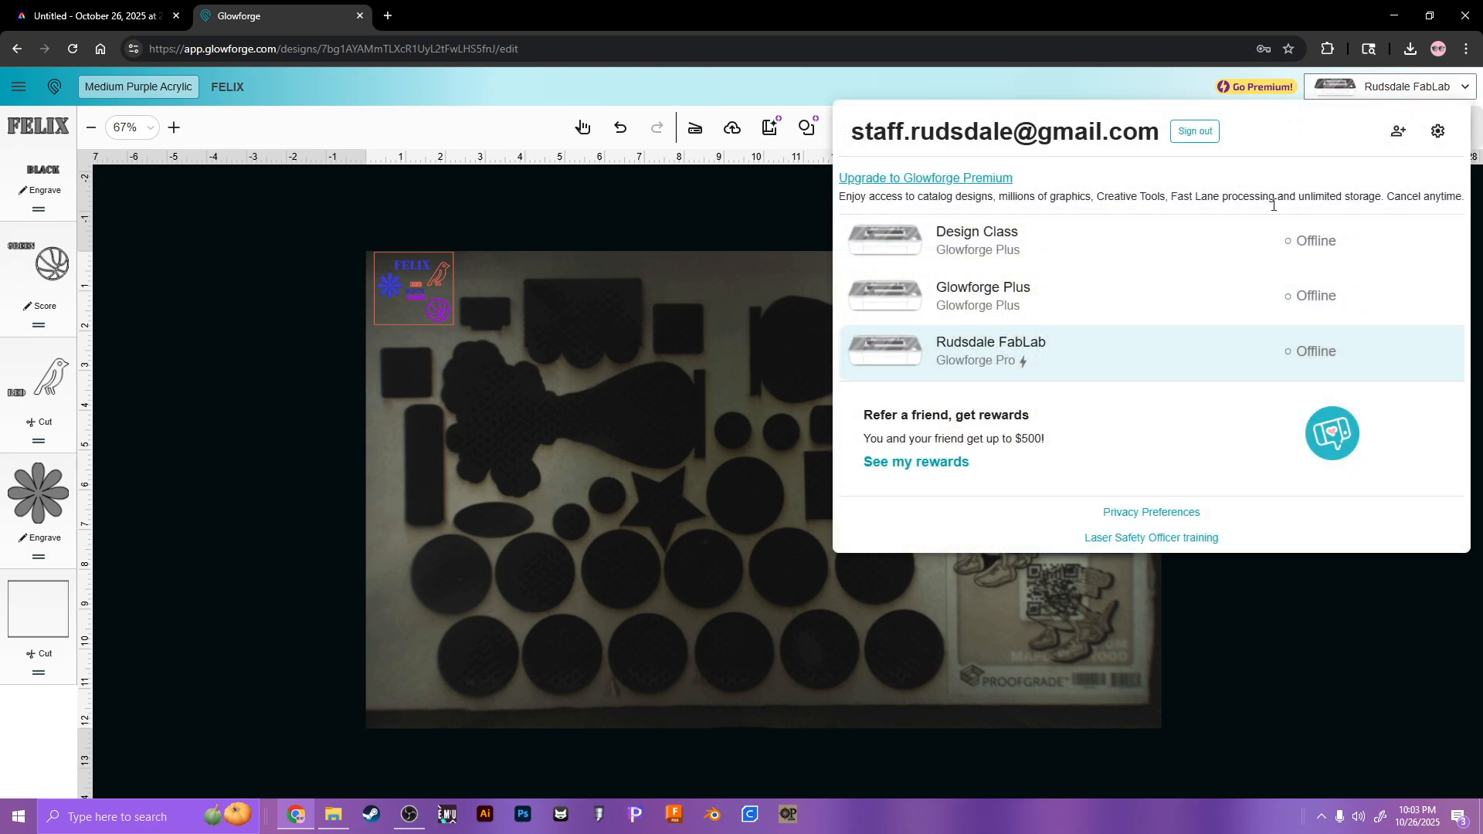
{"action": "left_click", "coordinate": [1219, 245]}
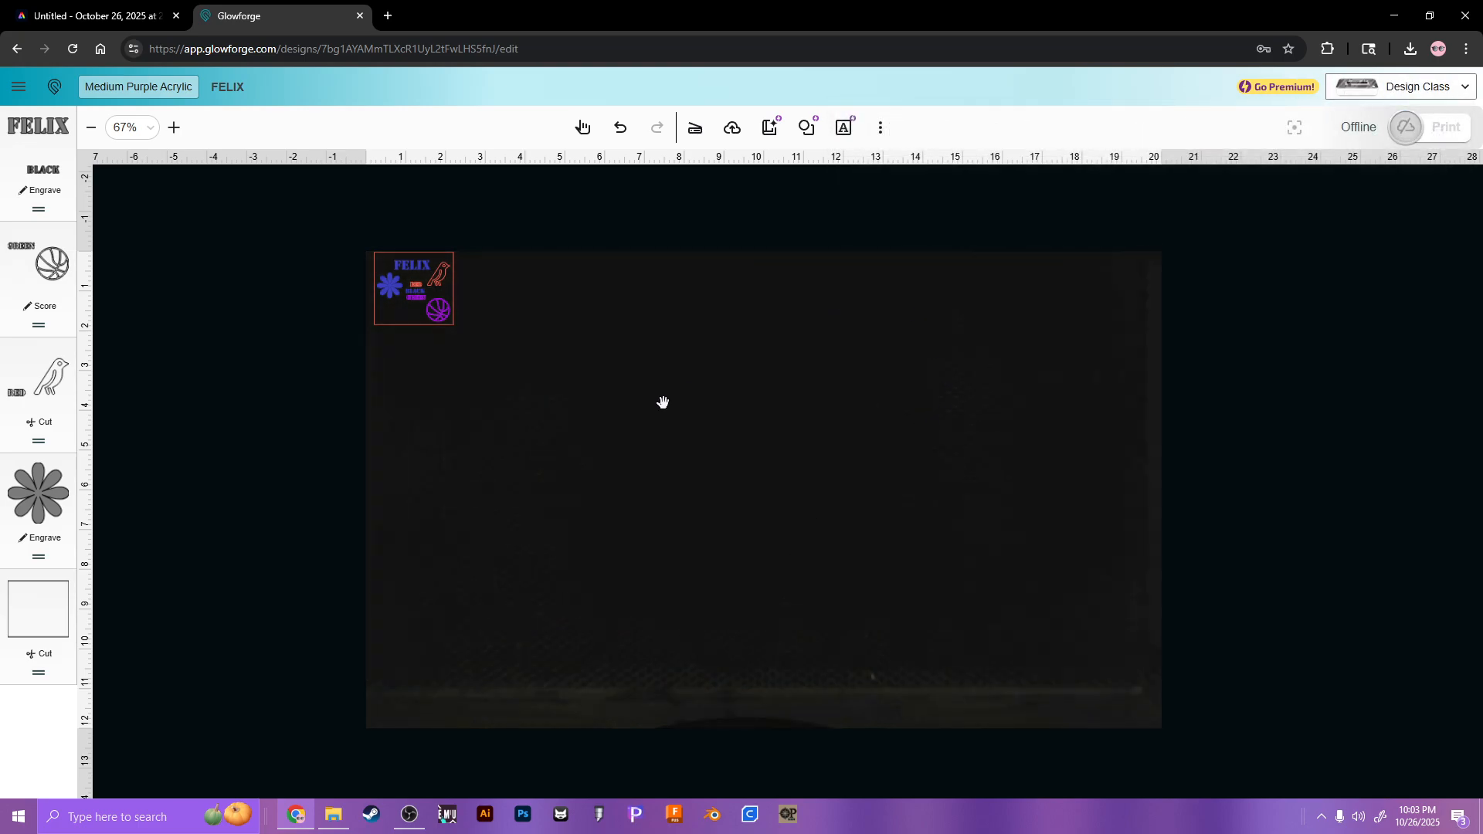
{"action": "left_click", "coordinate": [1358, 97]}
{"action": "left_click", "coordinate": [1230, 356]}
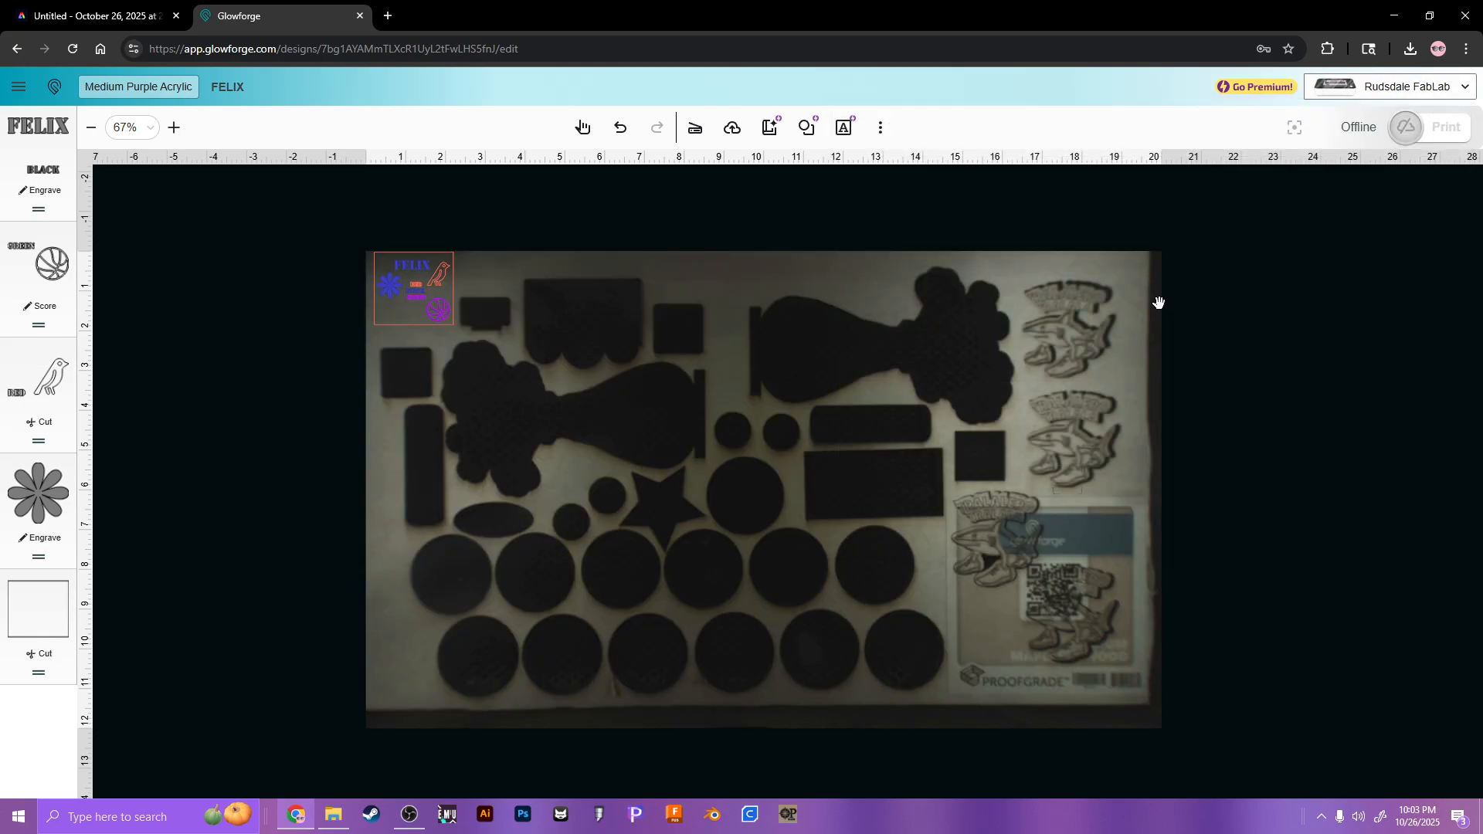
{"action": "left_click", "coordinate": [1322, 98]}
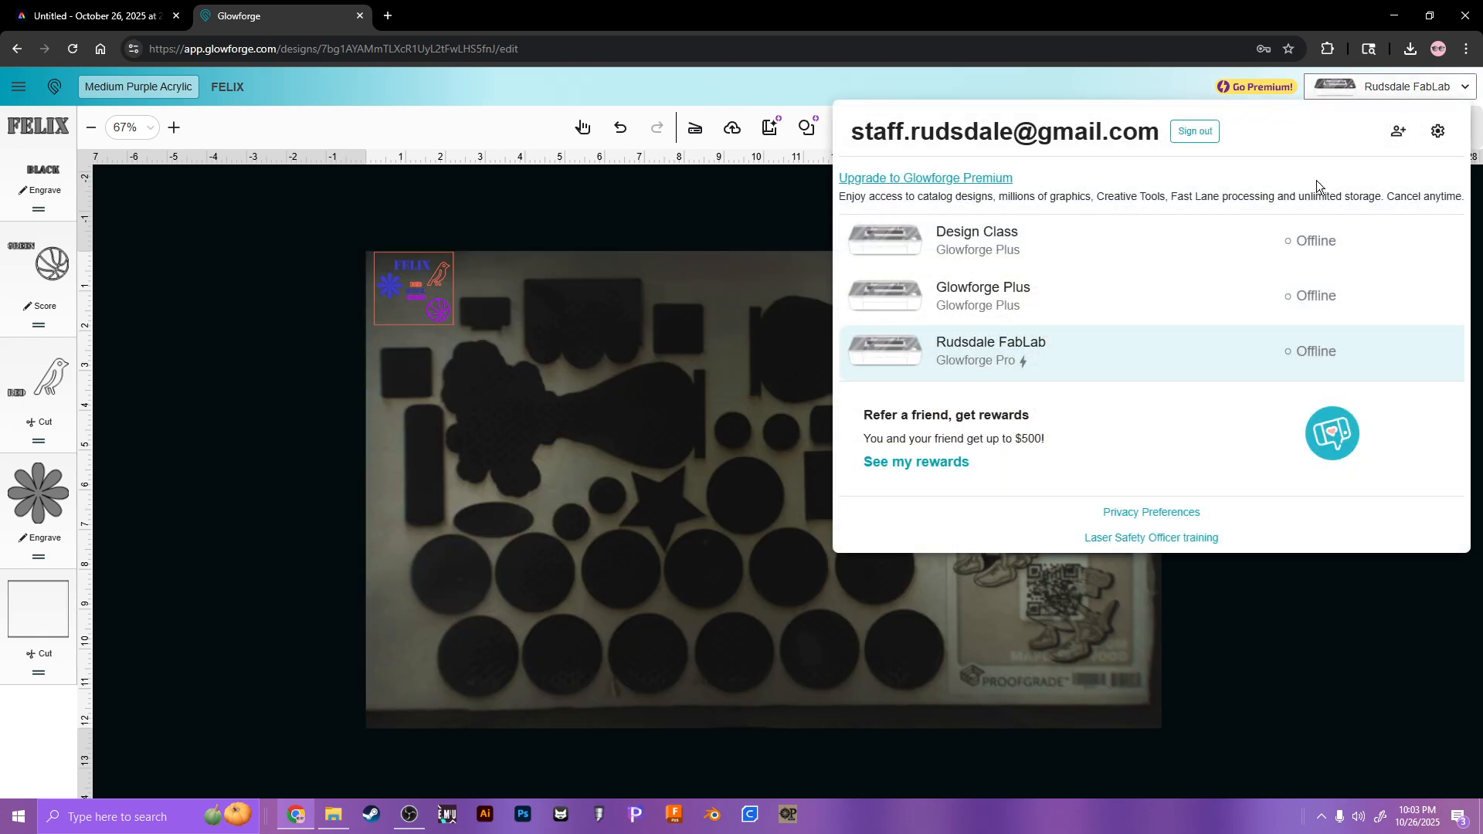
{"action": "left_click", "coordinate": [1258, 290]}
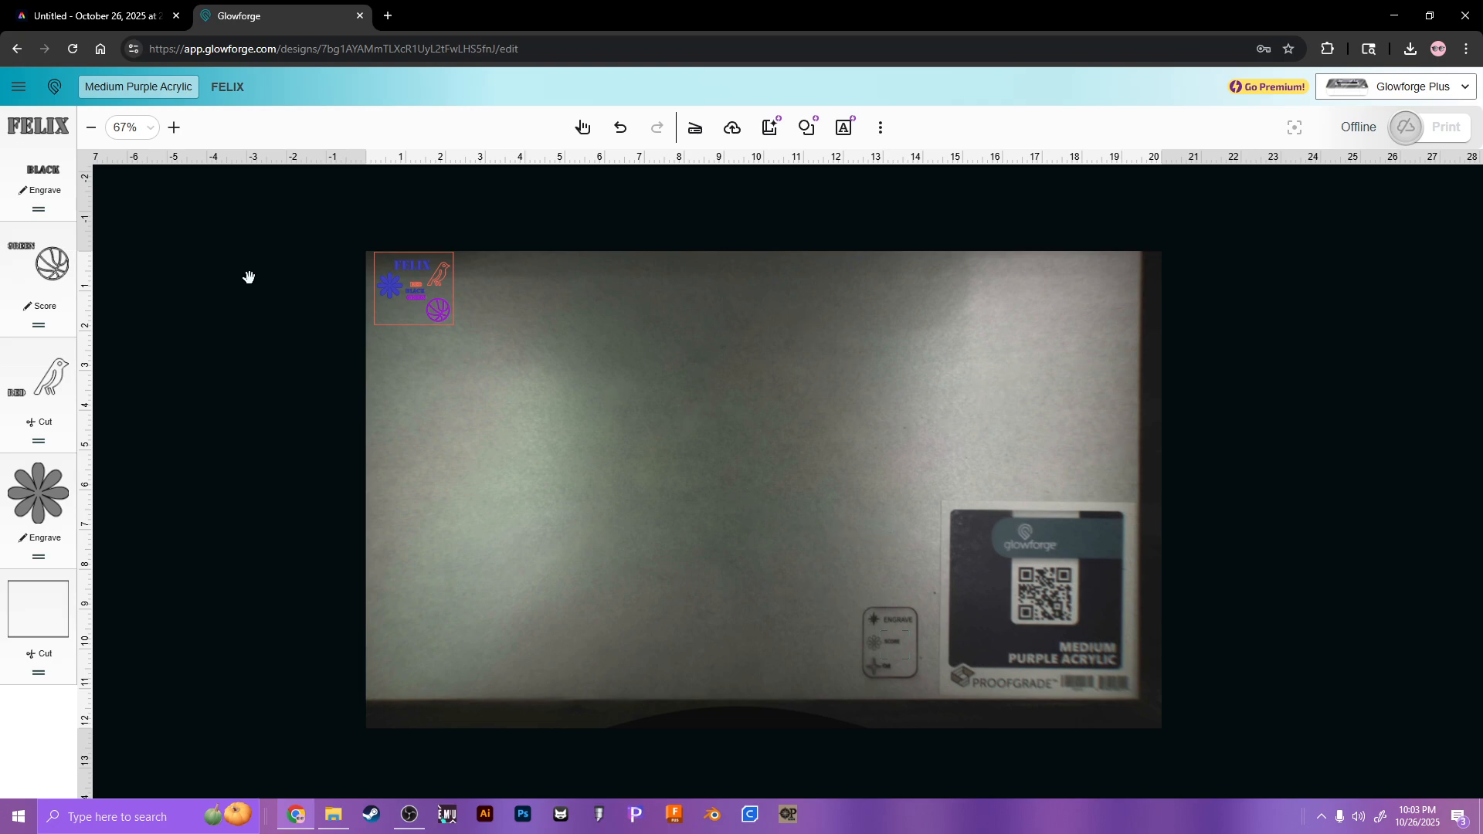
Step: Duplicate the FELIX design with Ctrl+D and place the copy just right of the original
{"action": "left_click", "coordinate": [582, 127]}
{"action": "mouse_move", "coordinate": [420, 294]}
{"action": "left_mouse_down"}
{"action": "mouse_move", "coordinate": [655, 366]}
{"action": "mouse_move", "coordinate": [404, 305]}
{"action": "mouse_move", "coordinate": [424, 307]}
{"action": "left_mouse_up"}
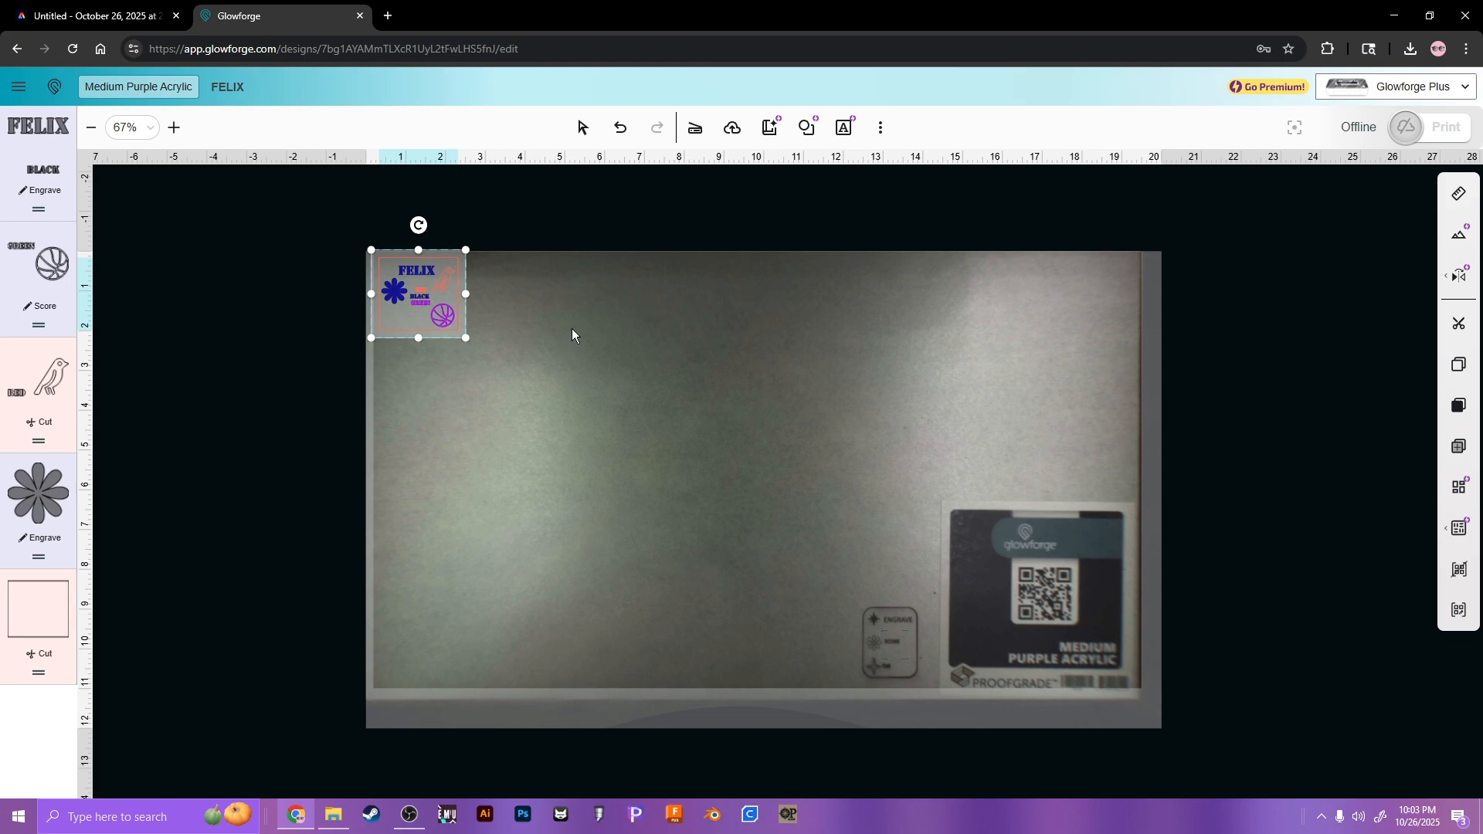
{"action": "key", "text": "ctrl+d"}
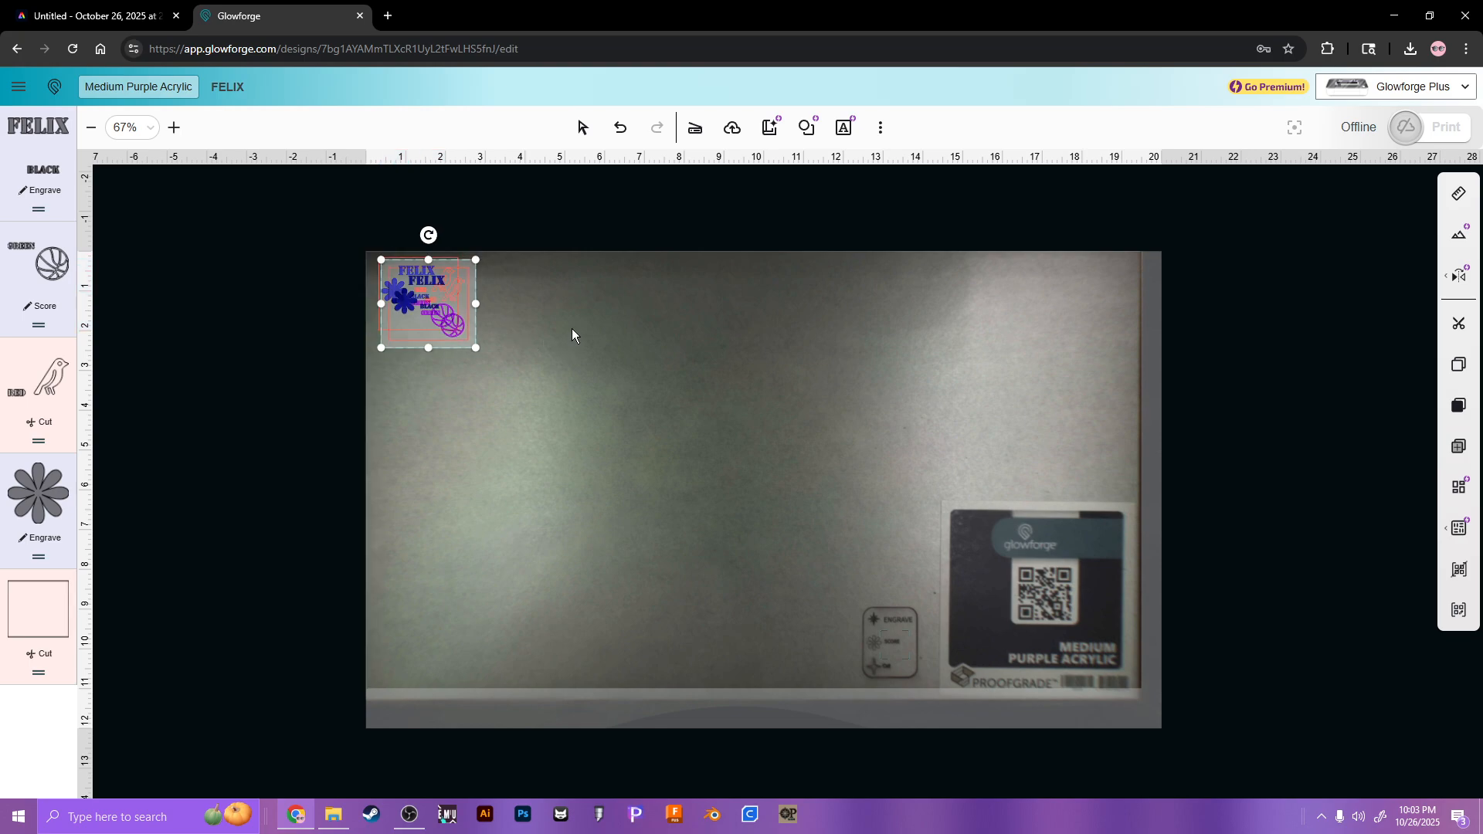
{"action": "left_click_drag", "start_coordinate": [418, 308], "coordinate": [502, 309]}
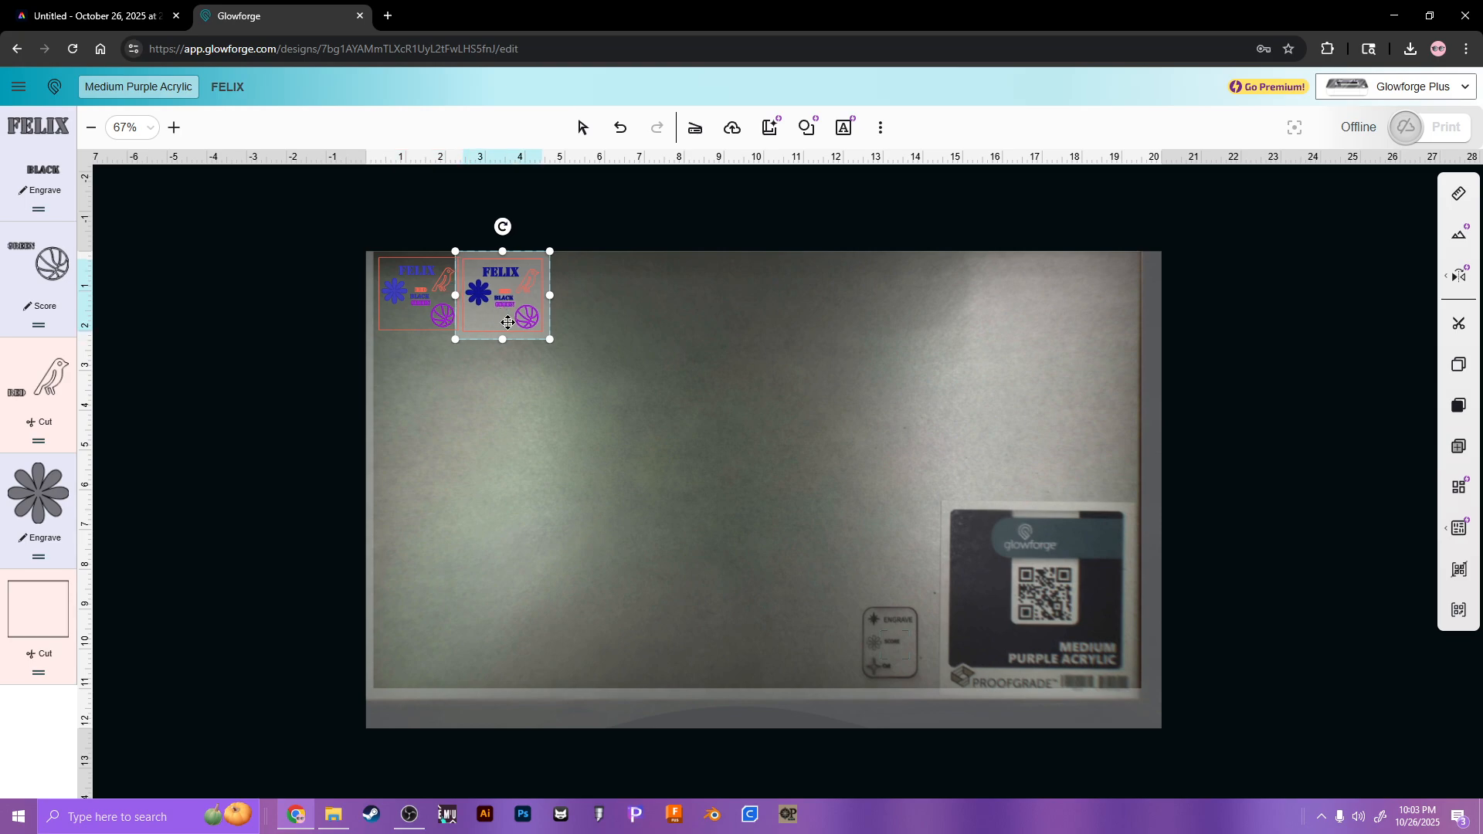
{"action": "left_click_drag", "start_coordinate": [524, 323], "coordinate": [525, 321]}
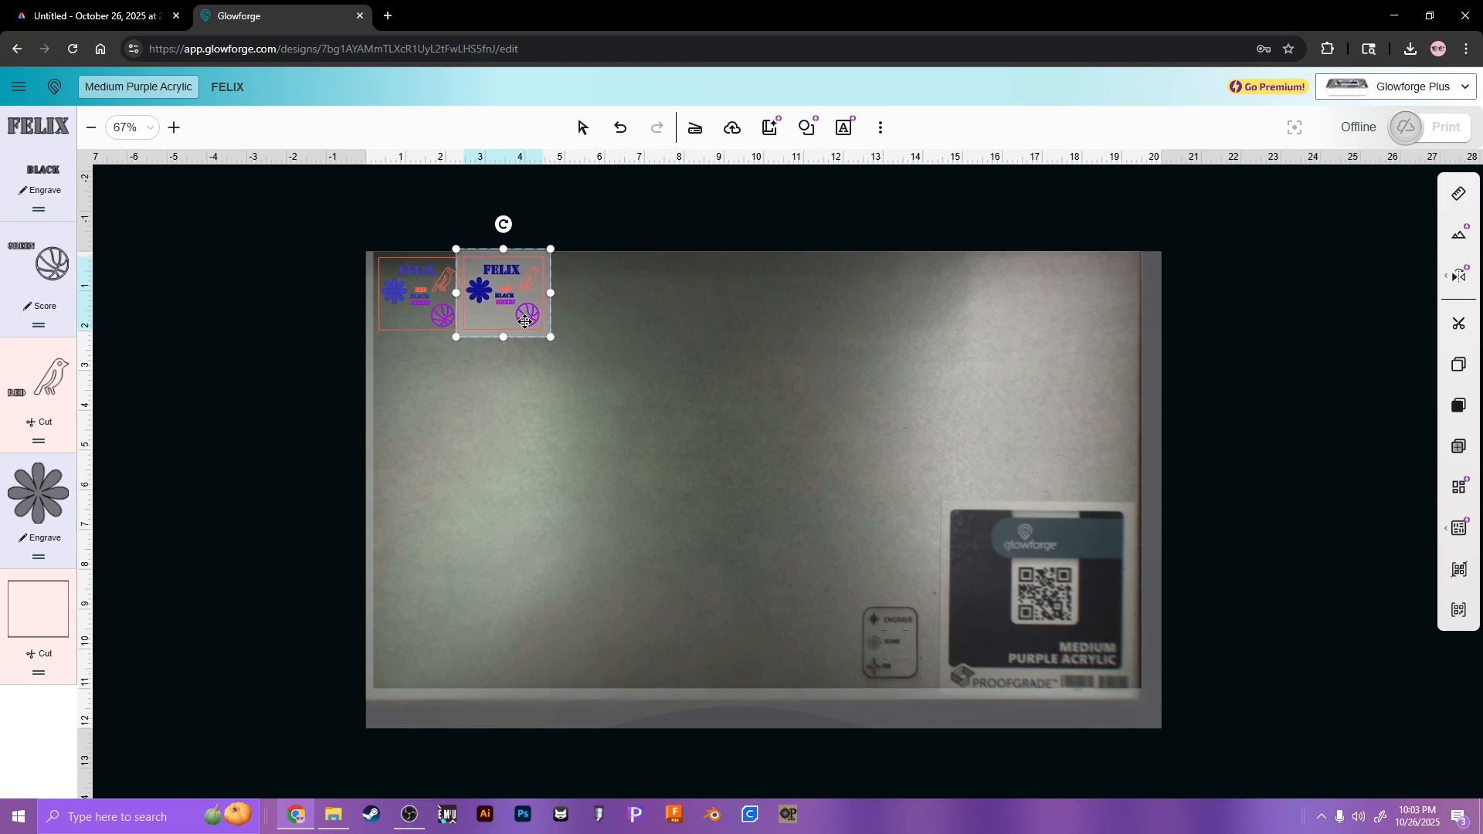
{"action": "left_click", "coordinate": [526, 406]}
{"action": "left_click", "coordinate": [514, 331]}
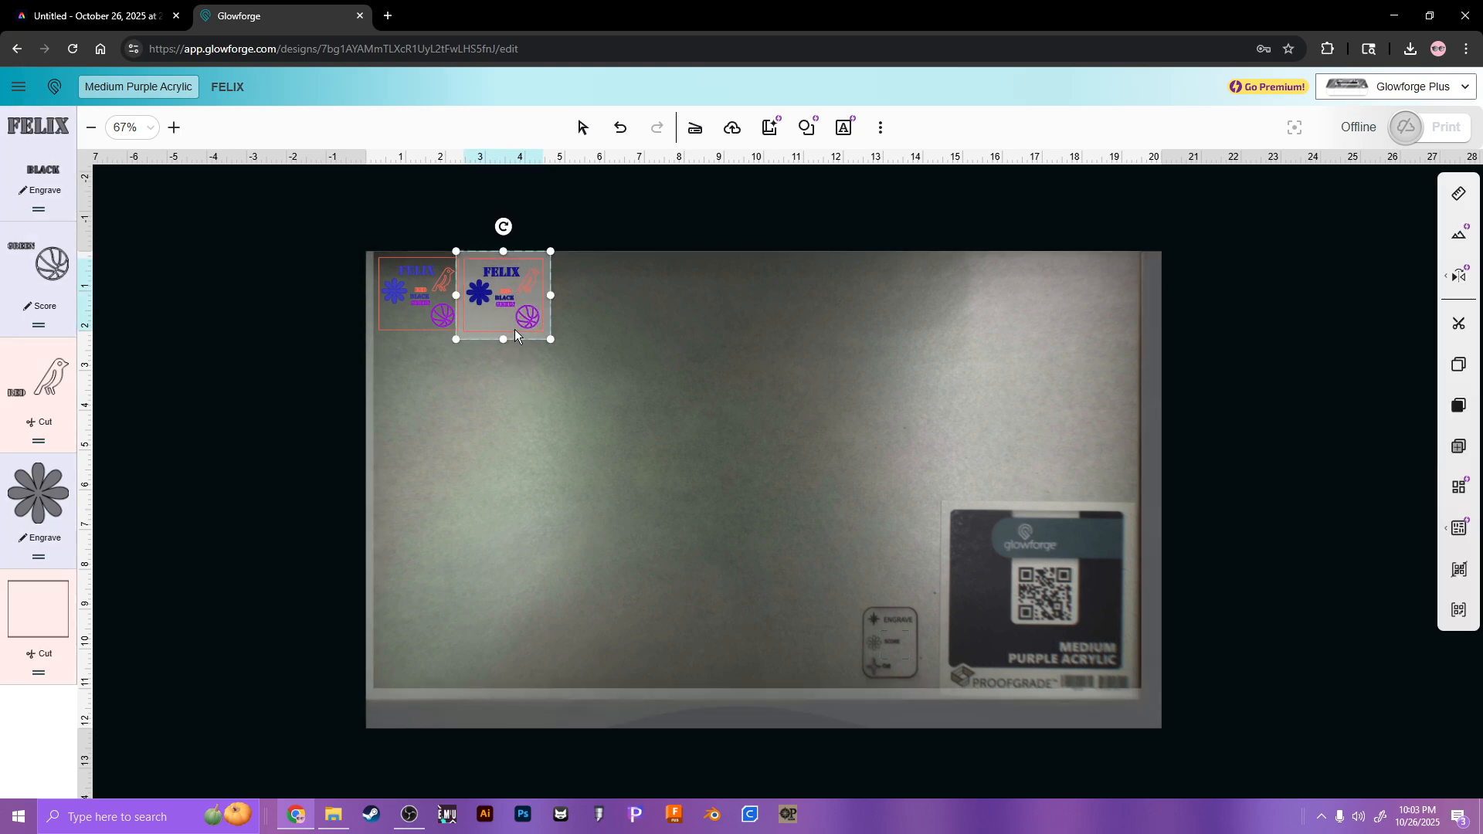
{"action": "left_click", "coordinate": [474, 396]}
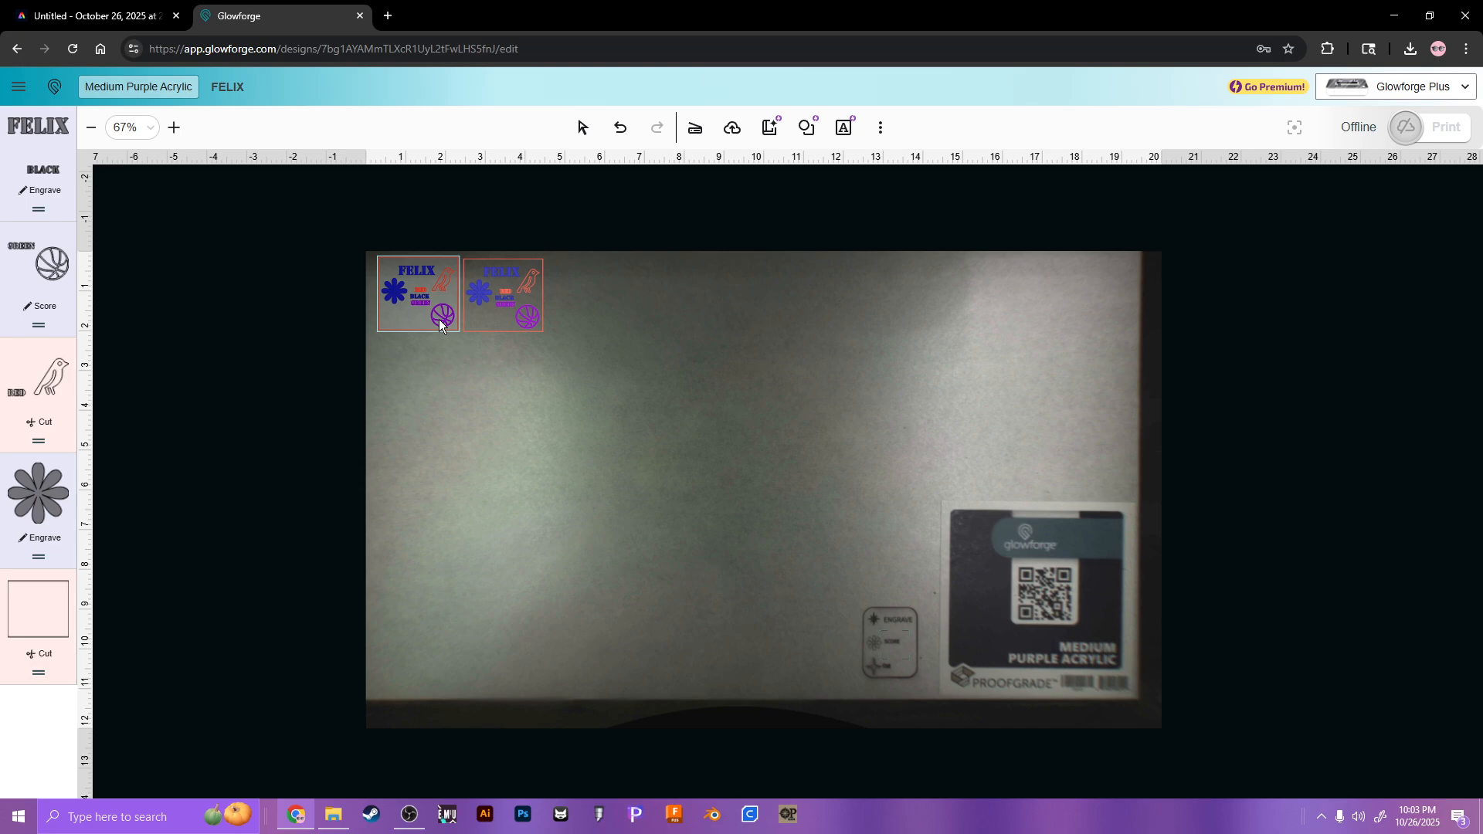
{"action": "scroll", "coordinate": [545, 320], "scroll_direction": "up", "scroll_amount": 4}
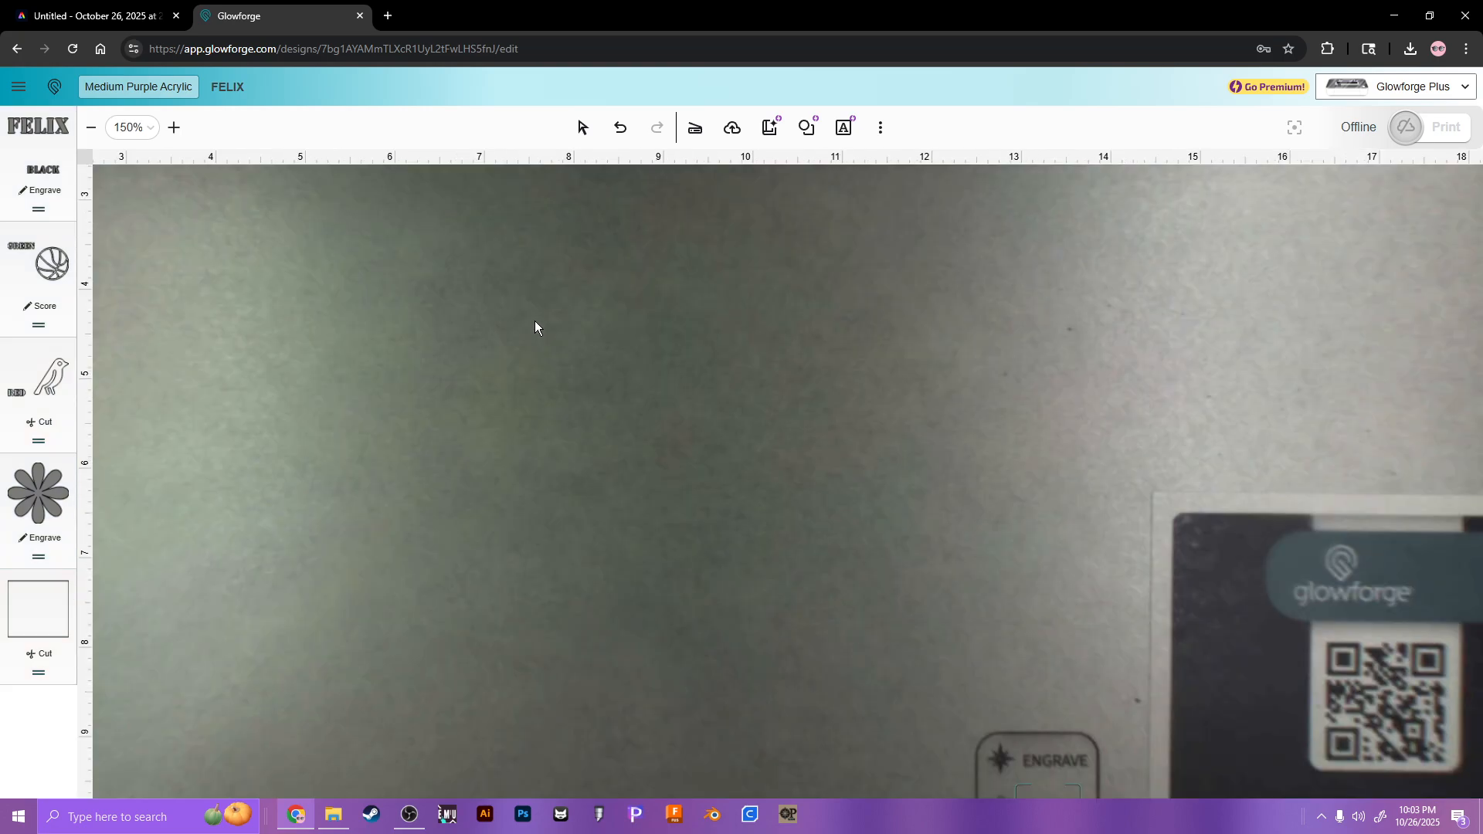
{"action": "left_click_drag", "start_coordinate": [417, 219], "coordinate": [850, 606]}
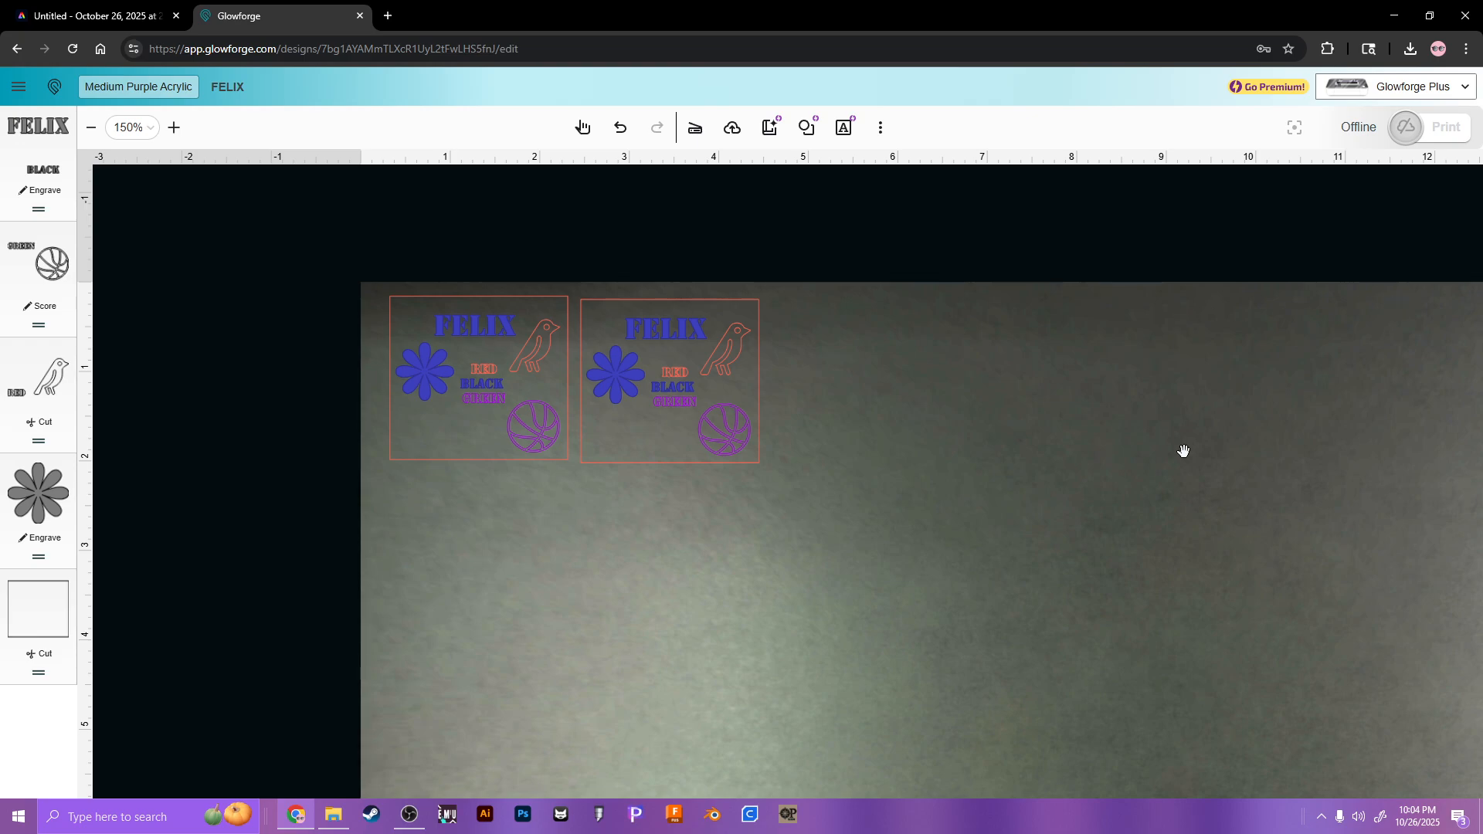
Step: Zoom out on the Glowforge bed, return to the select tool, and bring OBS Studio forward
{"action": "scroll", "coordinate": [1081, 410], "scroll_direction": "down", "scroll_amount": 5}
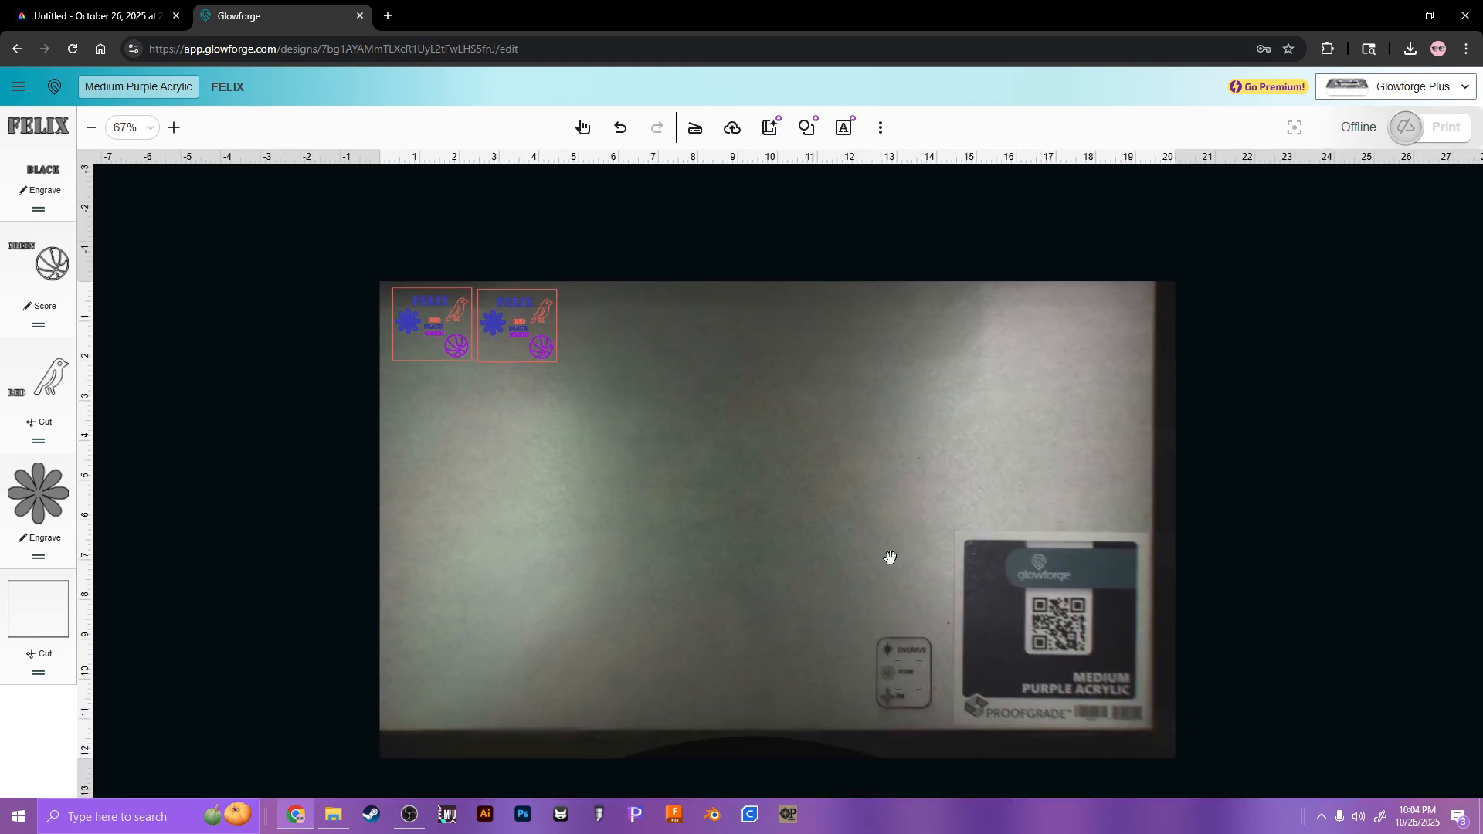
{"action": "left_click", "coordinate": [583, 127]}
{"action": "left_click", "coordinate": [411, 813]}
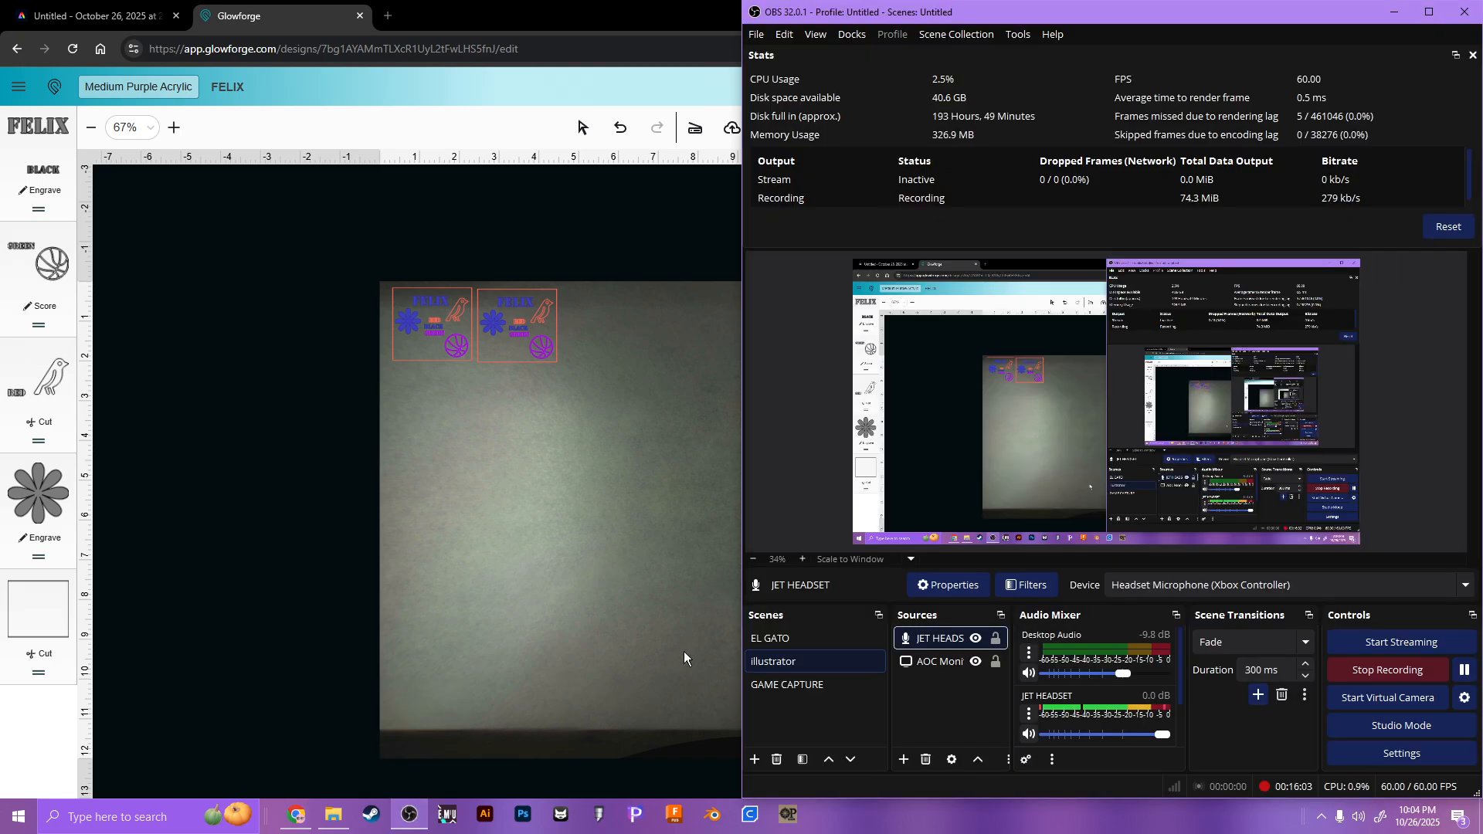